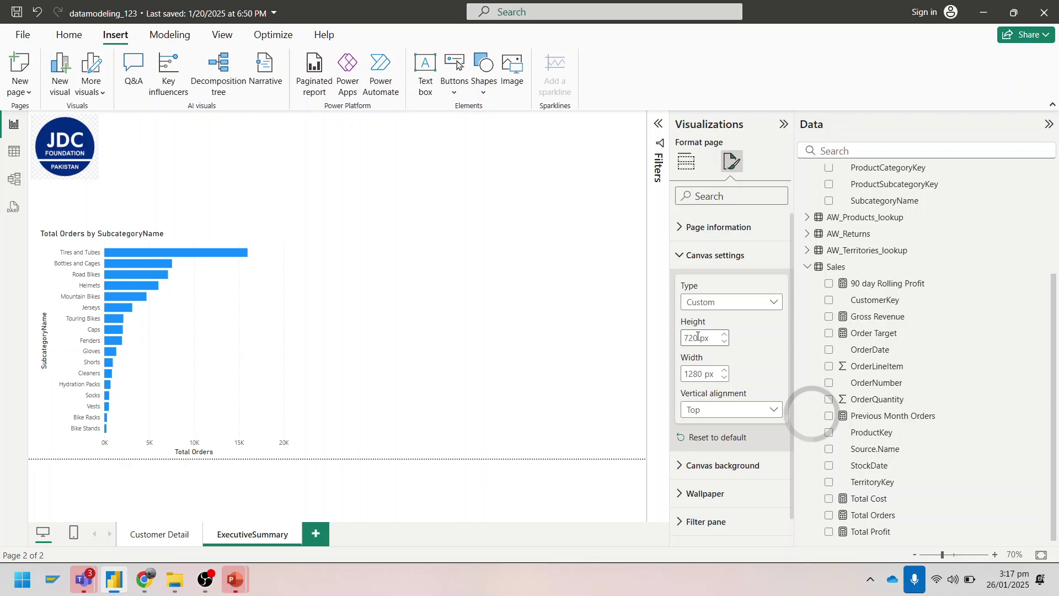
Enlarge the Total Orders by SubcategoryName bar chart downward and to the right on the ExecutiveSummary page
click(287, 404)
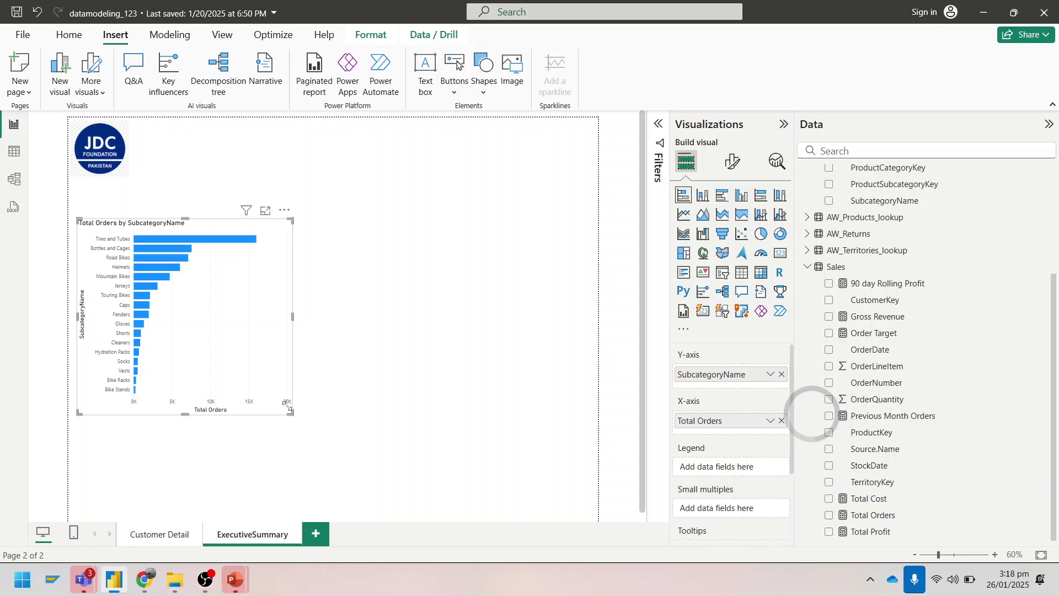
drag(286, 405, 346, 506)
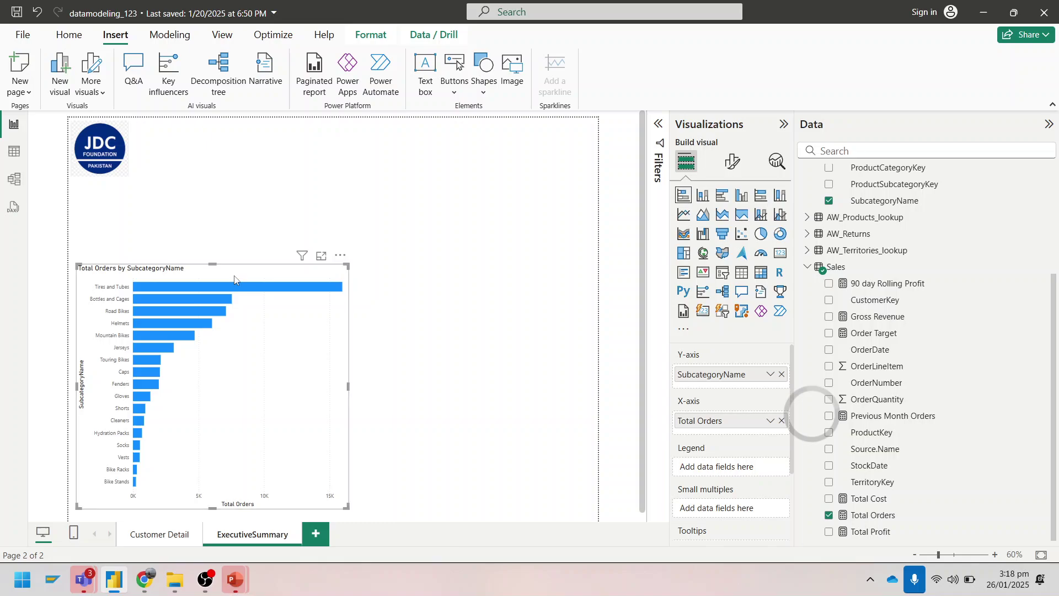
mouse_move(269, 290)
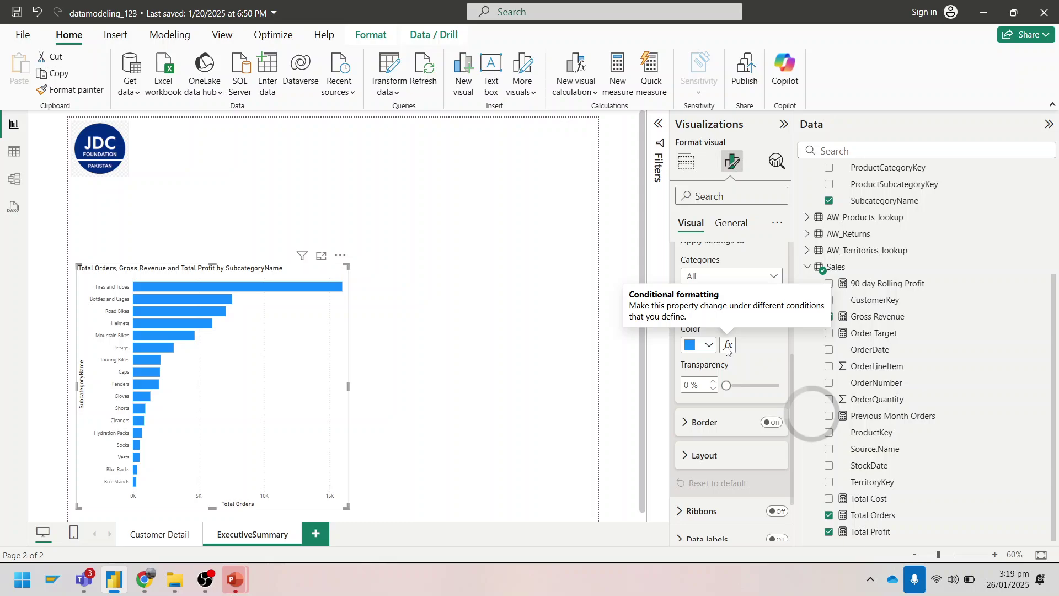
Set a conditional gradient on the subcategory bars based on Gross Revenue, from orange for the lowest value to green #367C3A for the highest
click(727, 345)
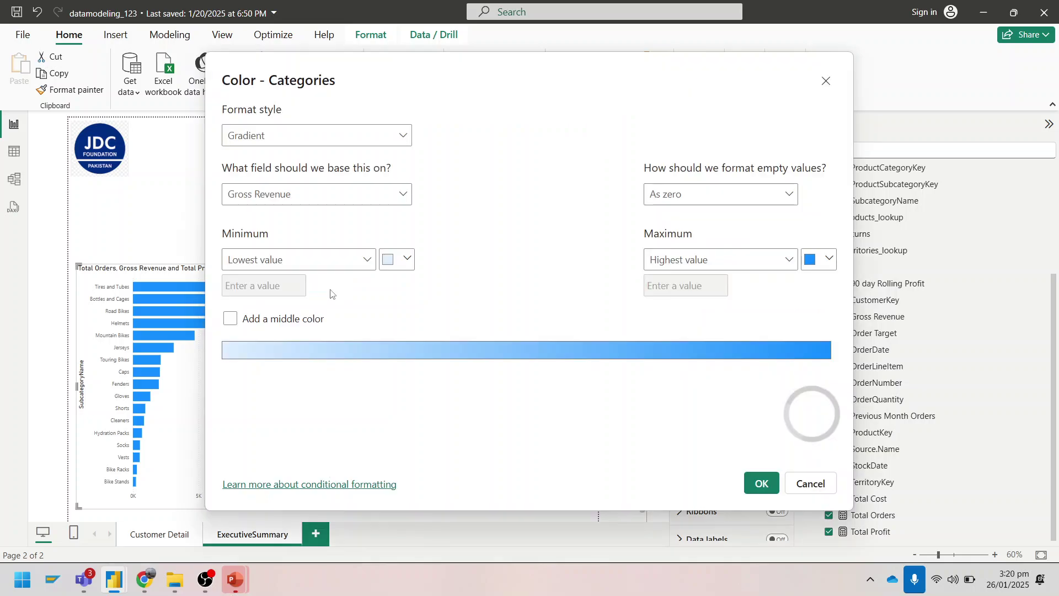
click(404, 264)
click(701, 420)
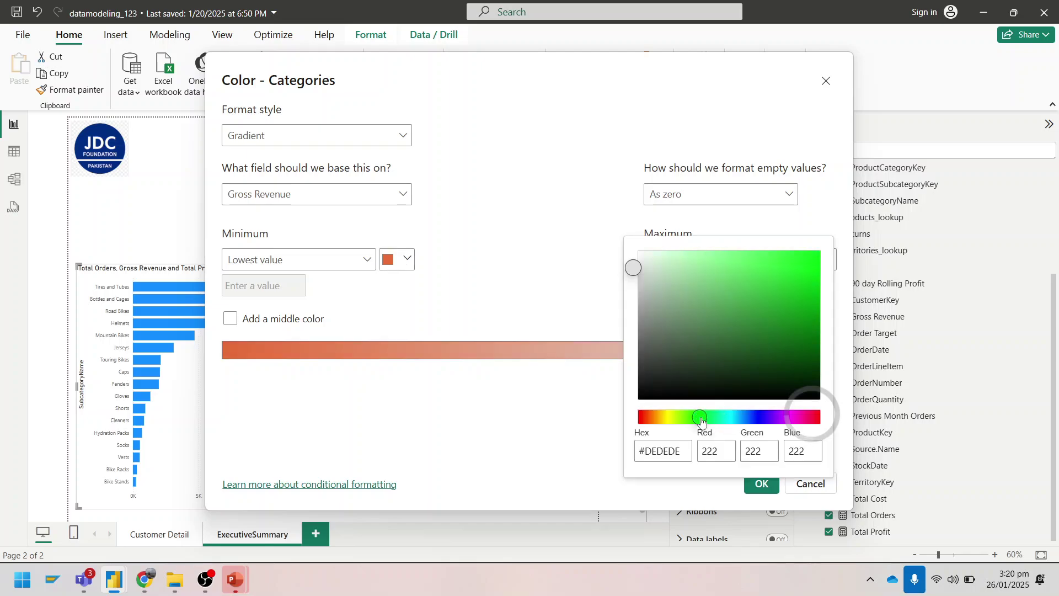
click(737, 324)
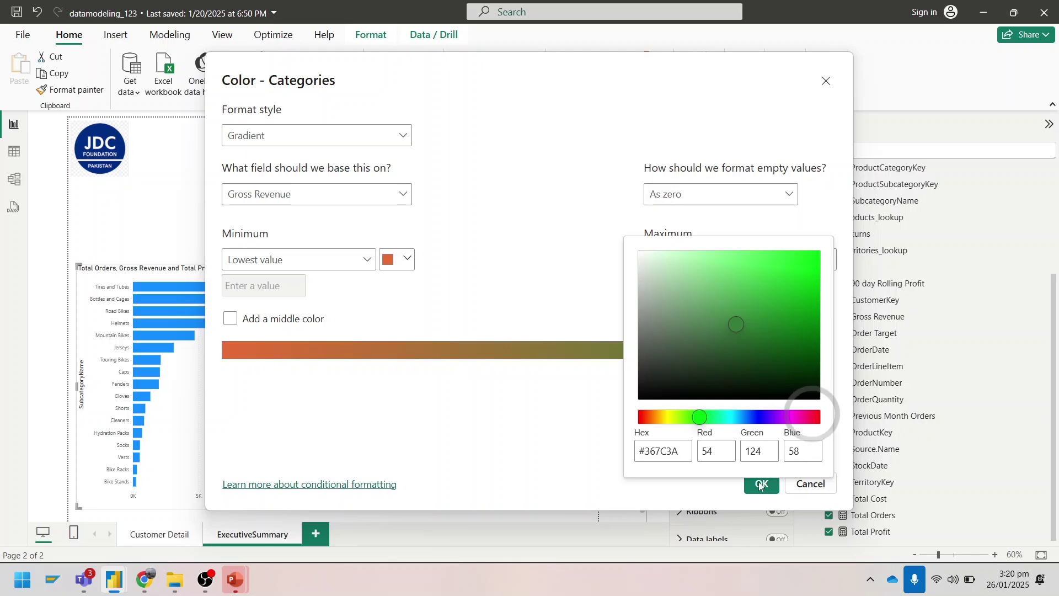
click(510, 448)
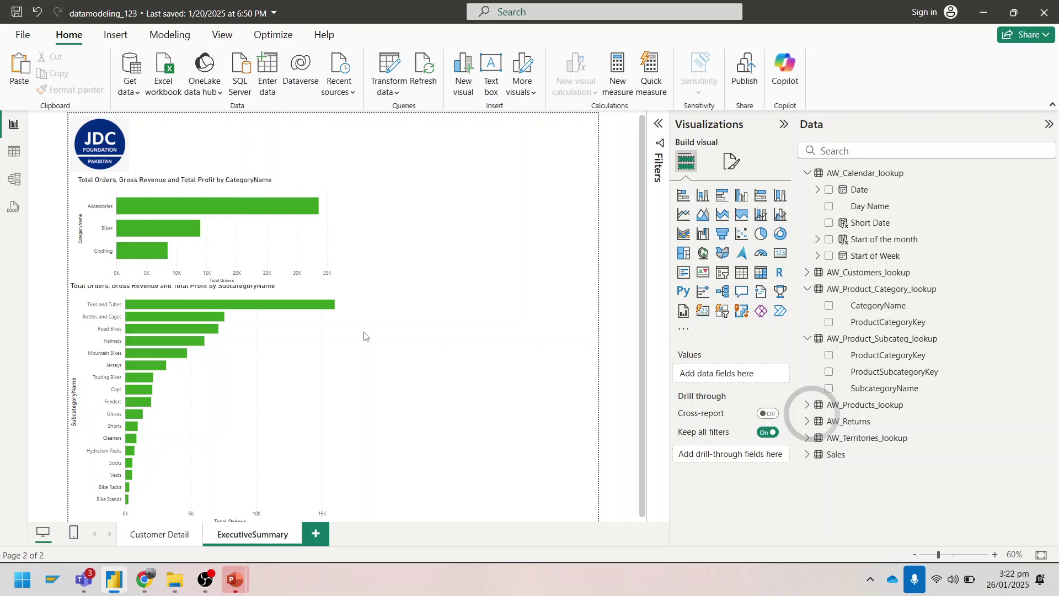
Add a matrix with SubcategoryName as rows and Total Orders as values, and enlarge it beside the subcategory bar chart
click(760, 272)
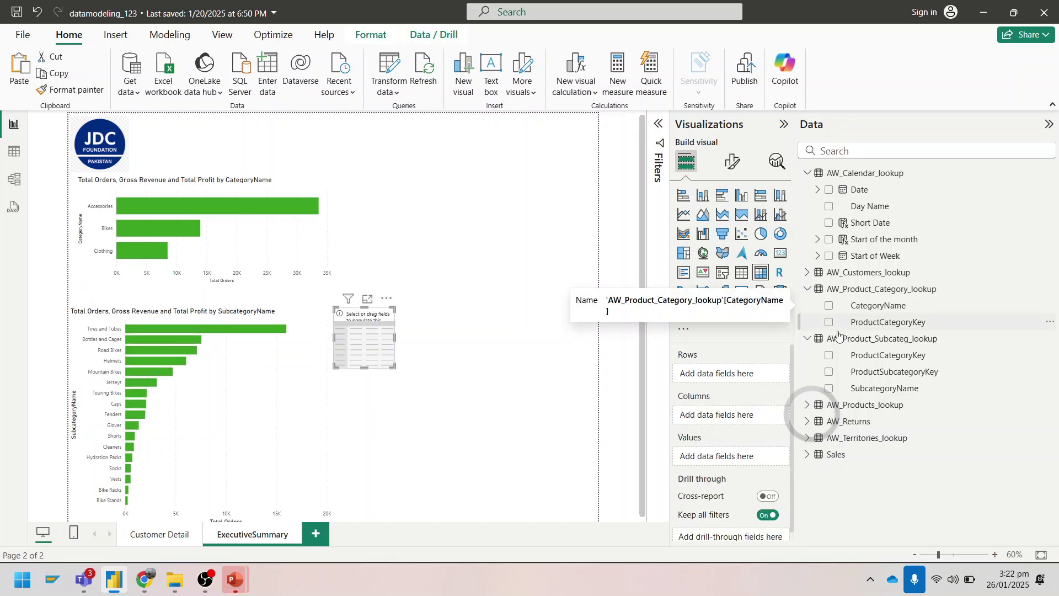
click(877, 389)
click(807, 454)
scroll(927, 386, down, 4)
drag(874, 515, 734, 462)
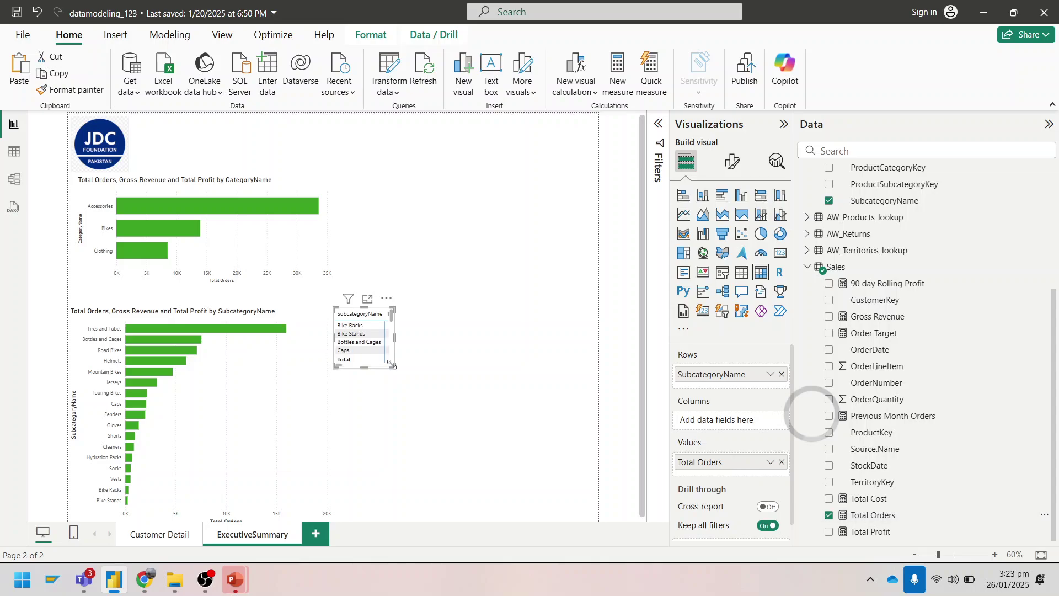
drag(390, 364, 489, 501)
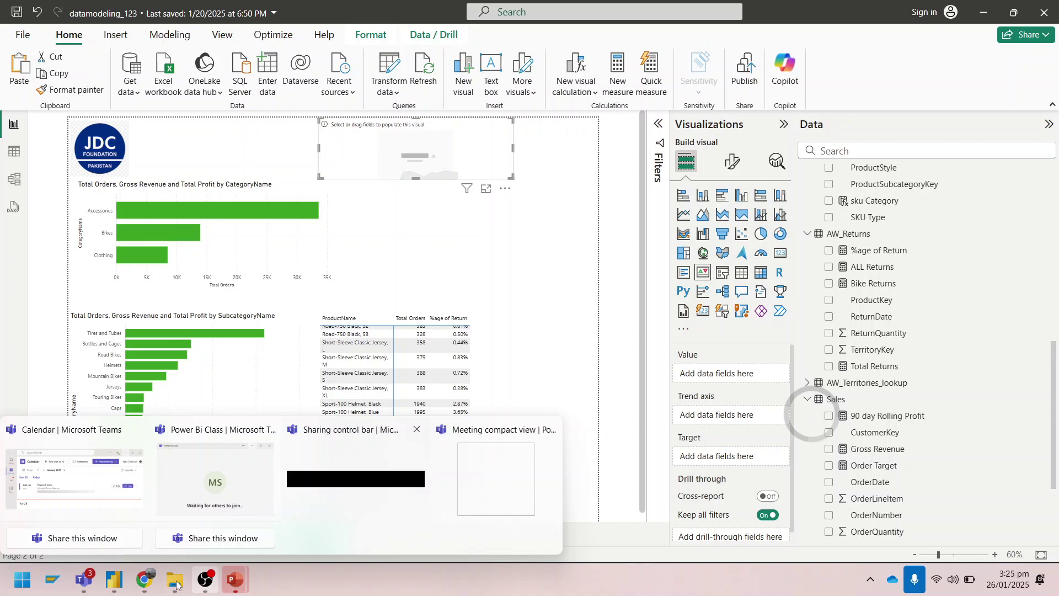
Switch to Chrome and open the login page from the WhatsApp website
click(144, 580)
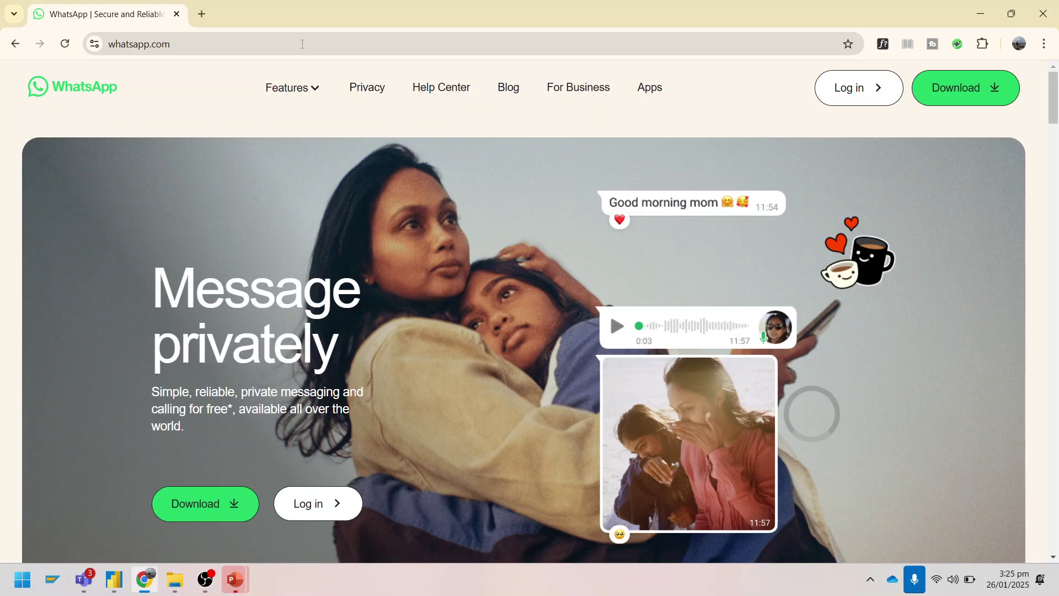
click(869, 91)
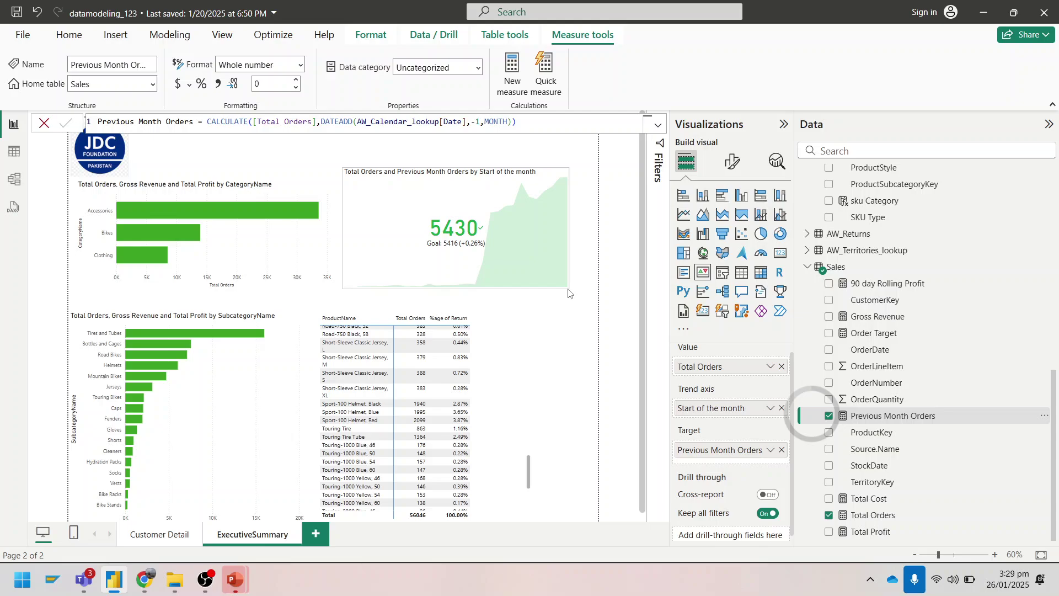
Undo the last change to the Total Orders KPI visual
key(ctrl+z)
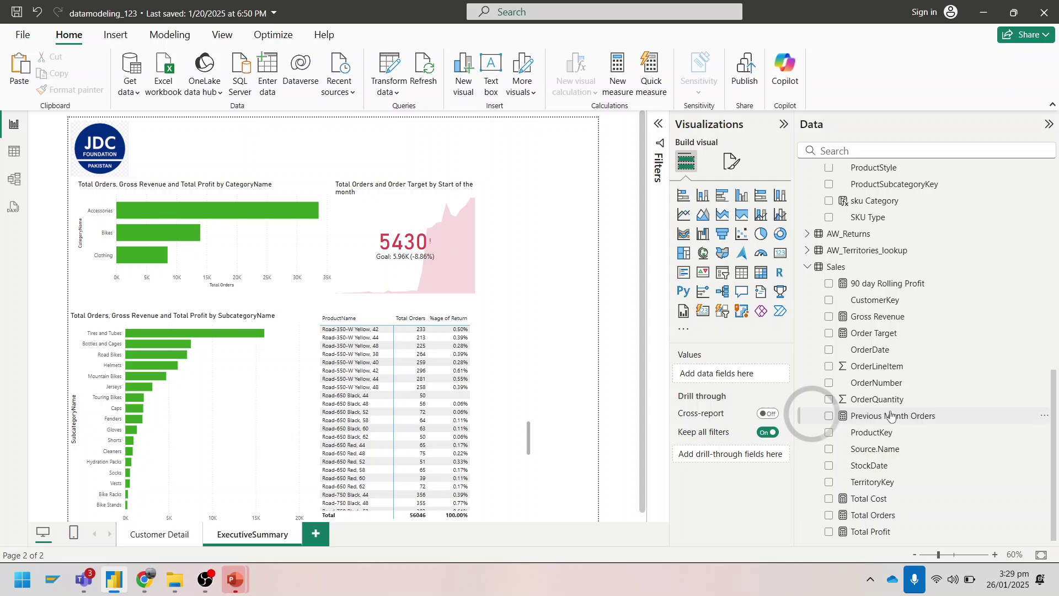
Paste a copy of the Total Orders and Order Target KPI and shrink the original to make room for it
key(ctrl+v)
click(453, 203)
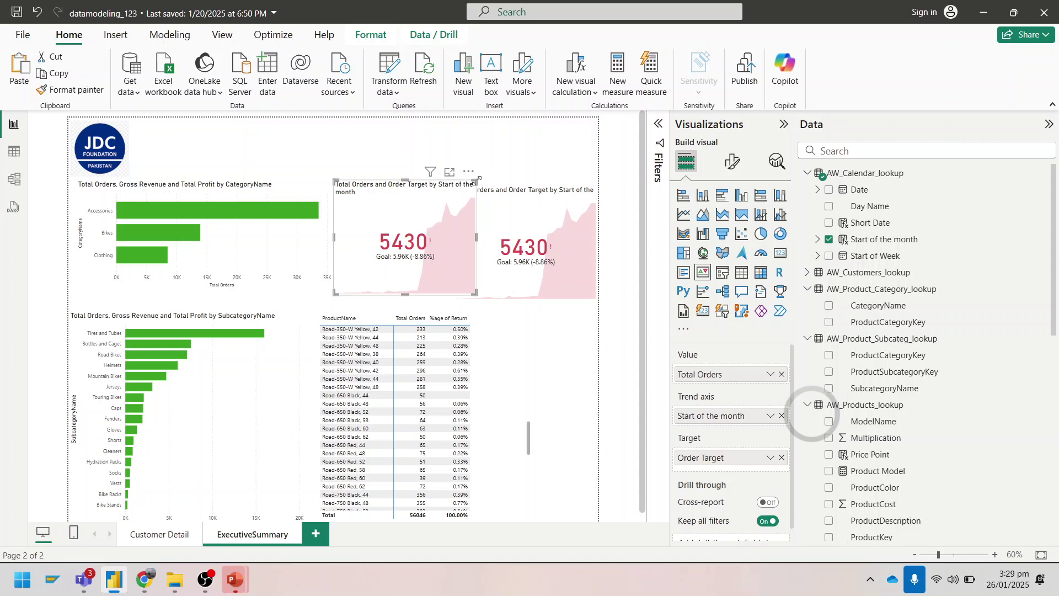
drag(479, 178, 452, 194)
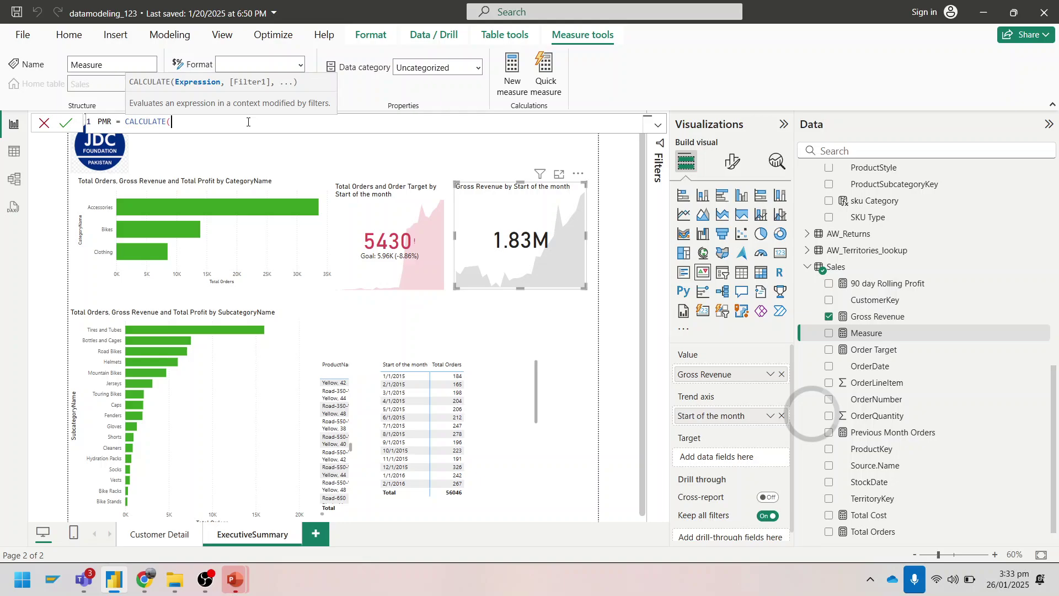
Complete the PMR measure with CALCULATE([Gross Revenue],DATEADD(AW_Calendar_lookup[Date],-1,MONTH))
text([Gross Revenue],DATEADD(AW_Calendar_lookup[Date],-1,MONTH))
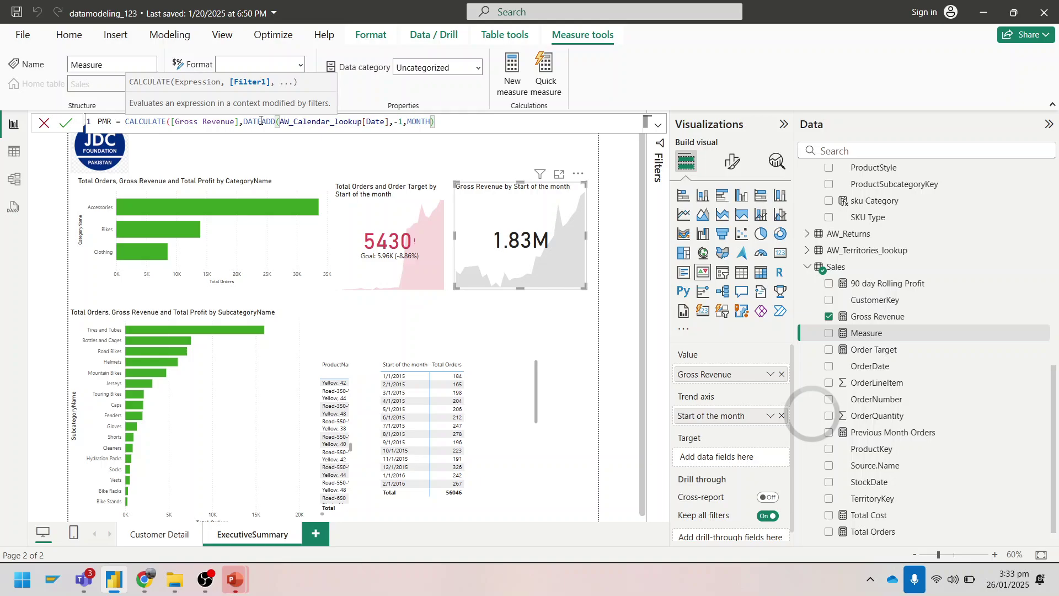
key(Return)
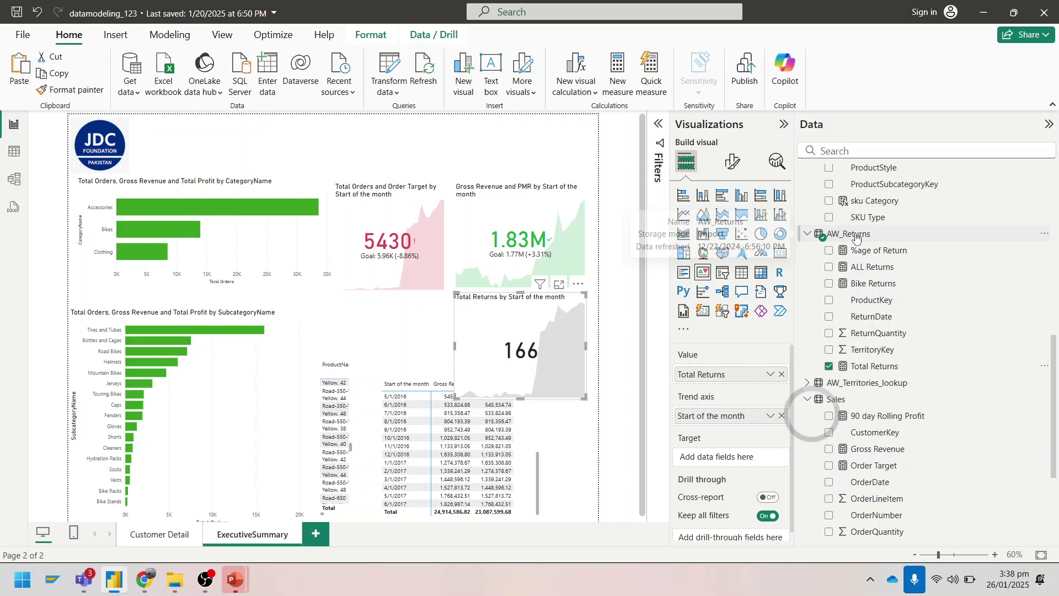
Create a measure in AW_Returns named Previous Month REturns that calculates [Total Returns] with DATEADD on AW_Calendar_lookup[Date], shifted by -1 MONTH
click(618, 77)
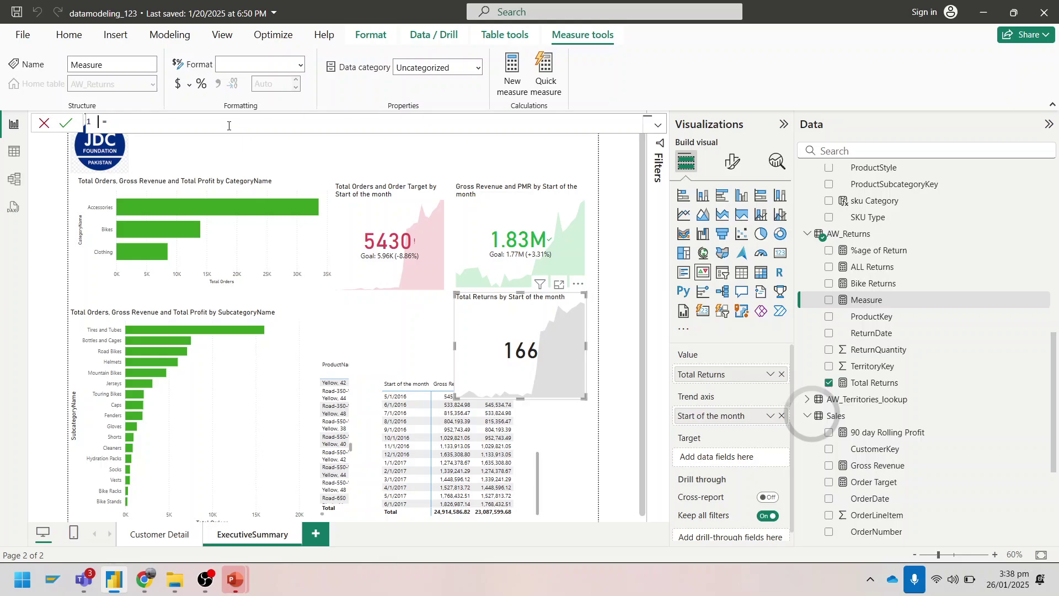
text(Previous Month REturns)
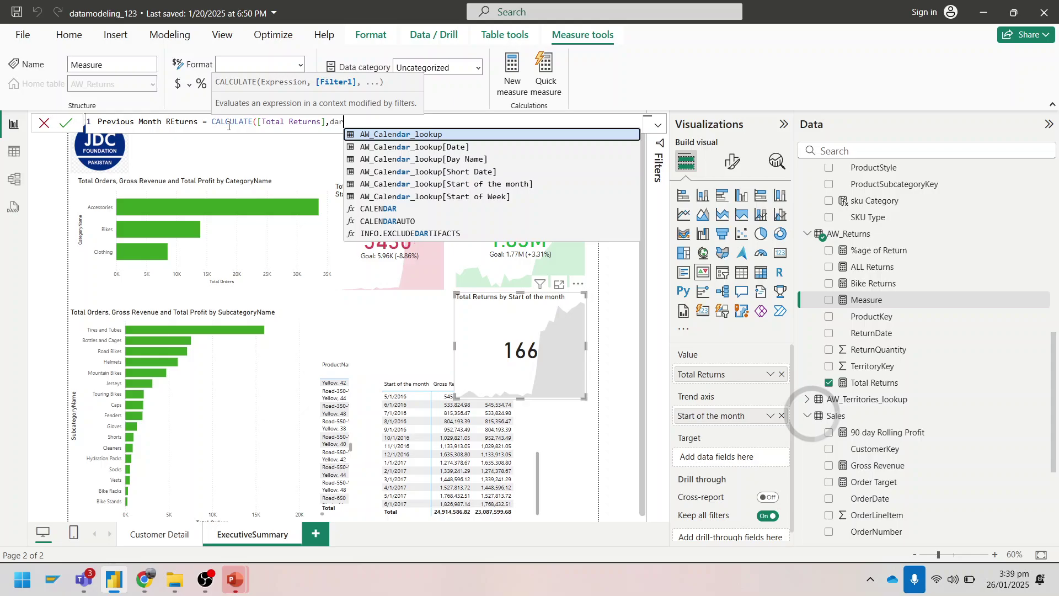
key(BackSpace)
text(te)
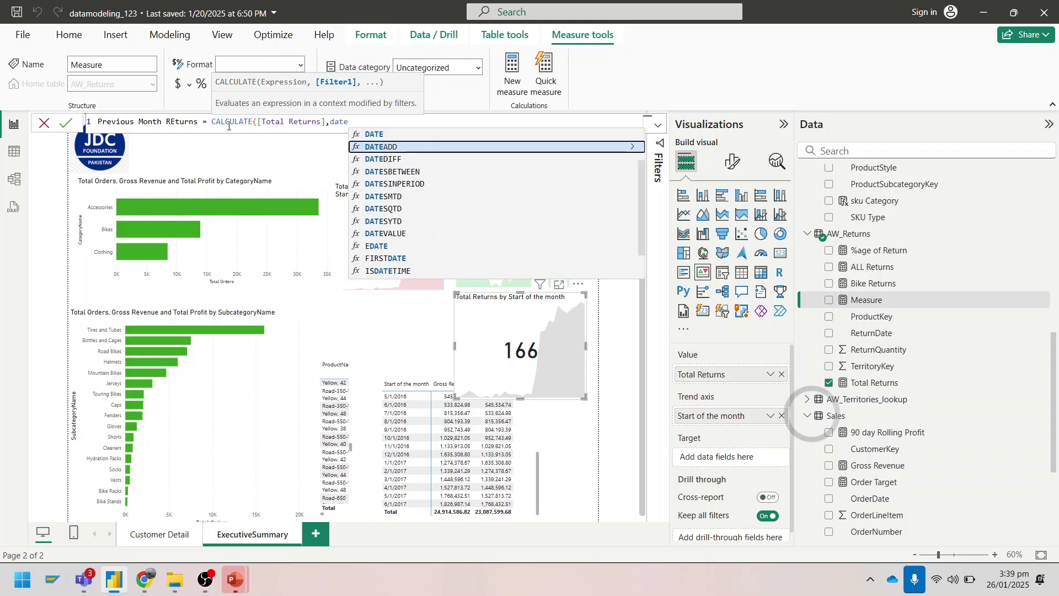
key(Tab)
text(a)
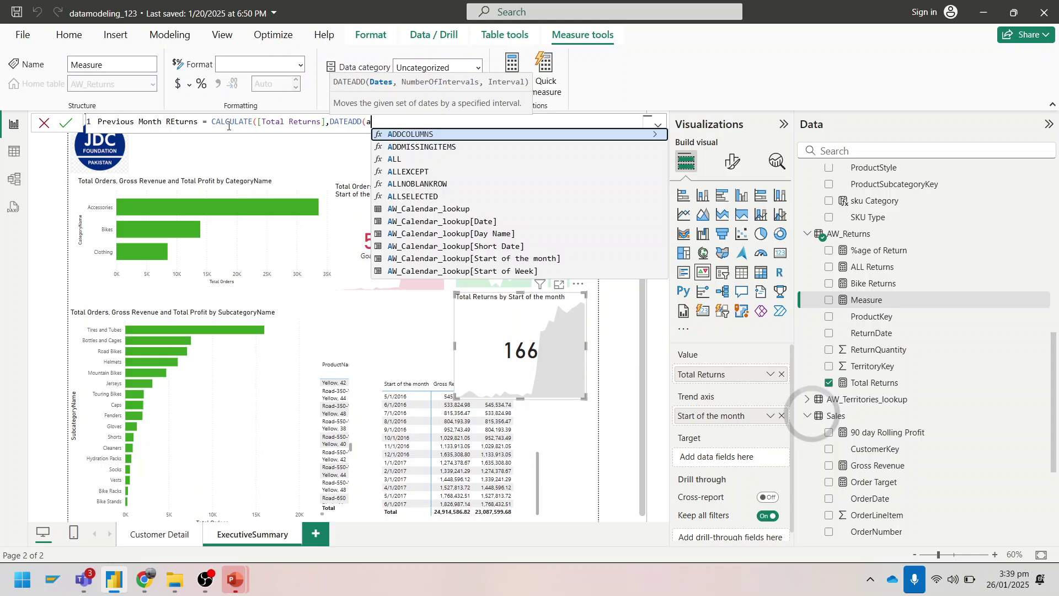
text(w_Calendar_lookup[Date],-1)
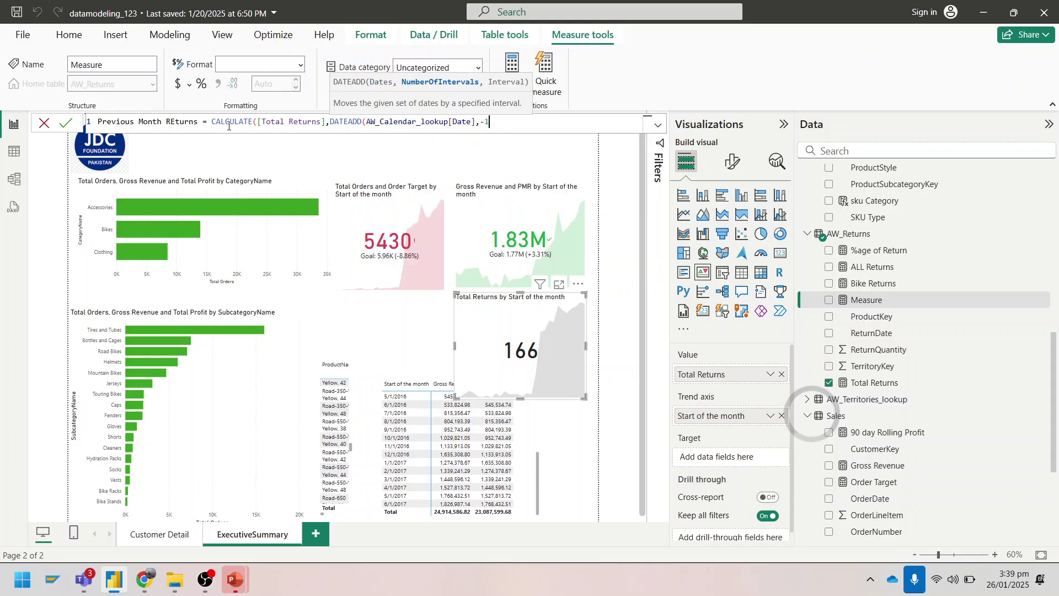
text(,MONTH)
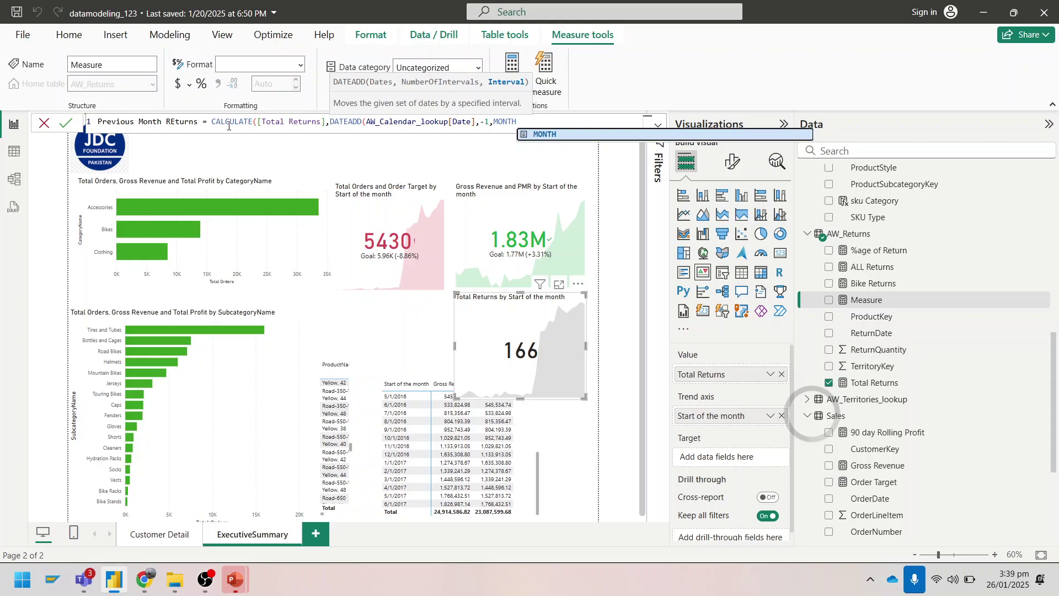
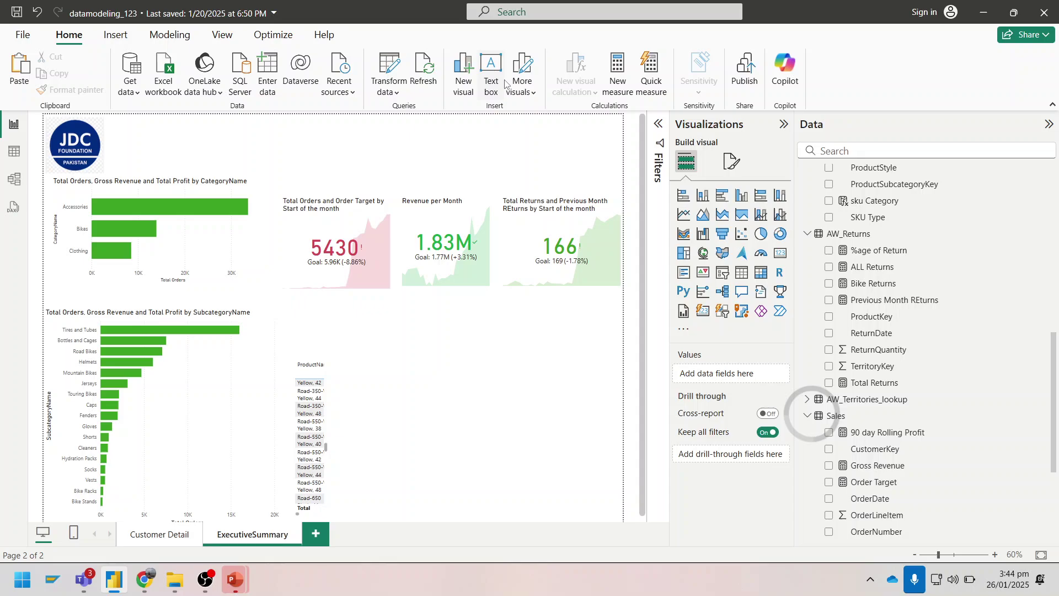
Select the orders, revenue and returns KPI visuals together and open their alignment options
click(109, 38)
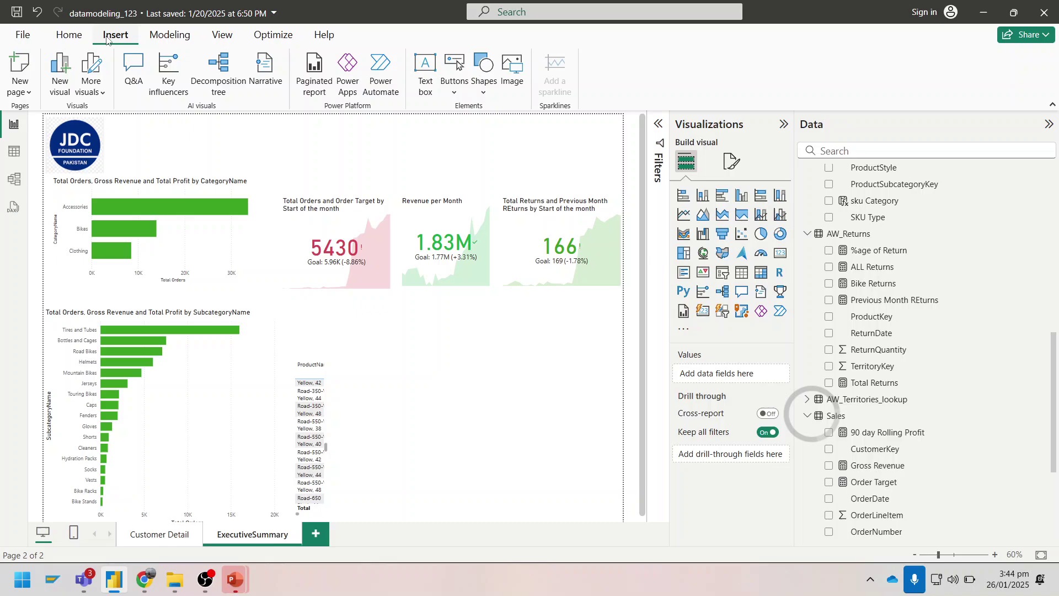
click(222, 34)
click(557, 248)
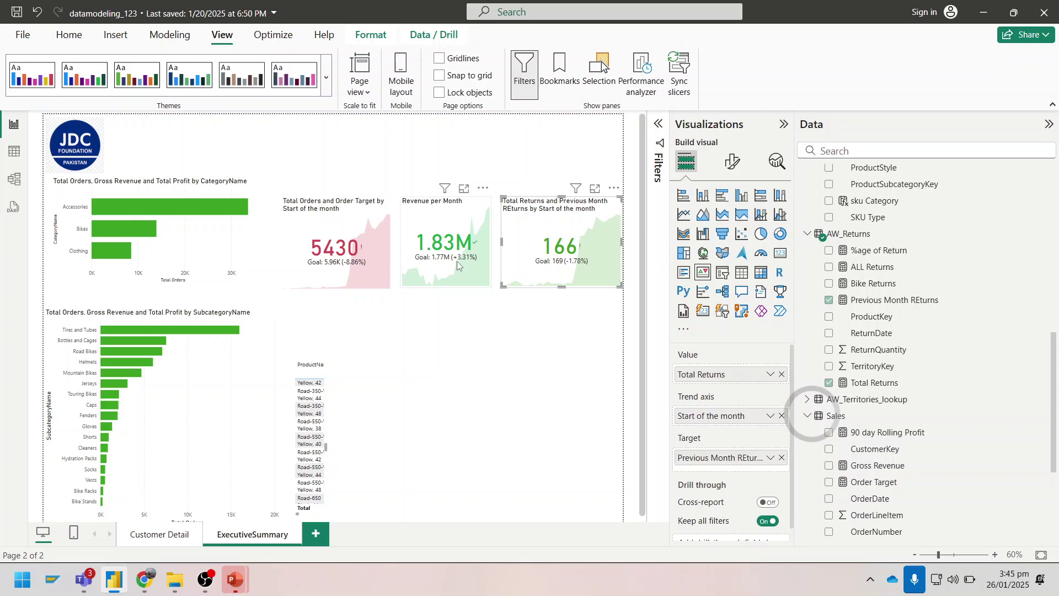
ctrl+click(457, 266)
ctrl+click(336, 248)
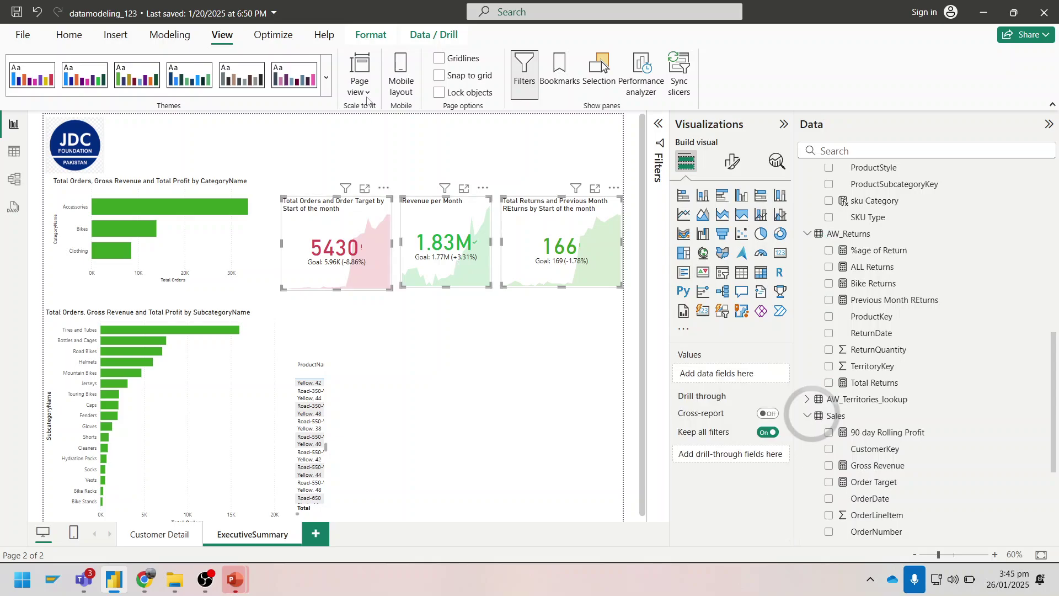
click(368, 34)
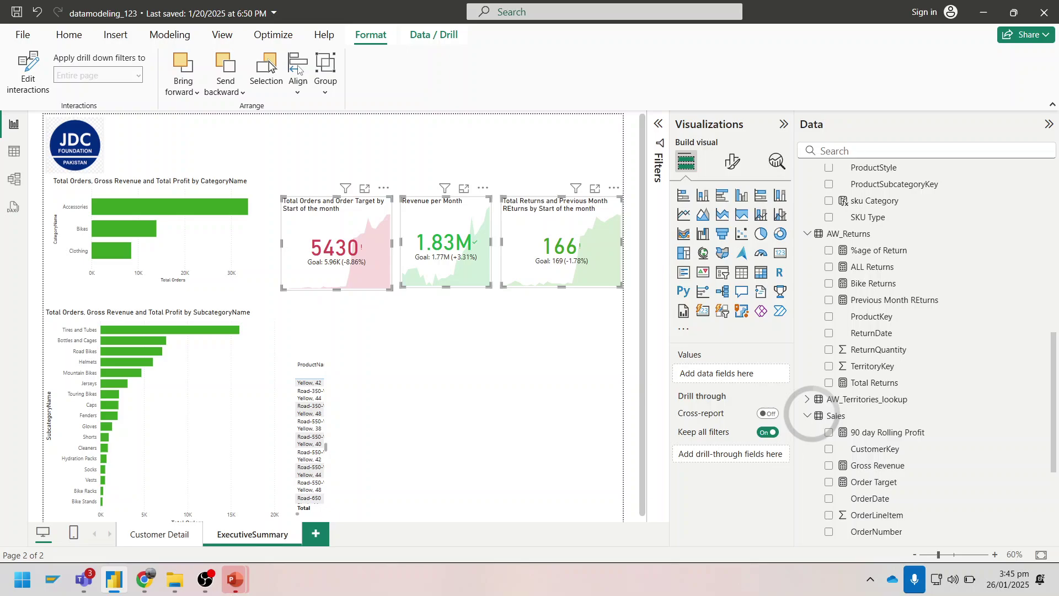
click(299, 68)
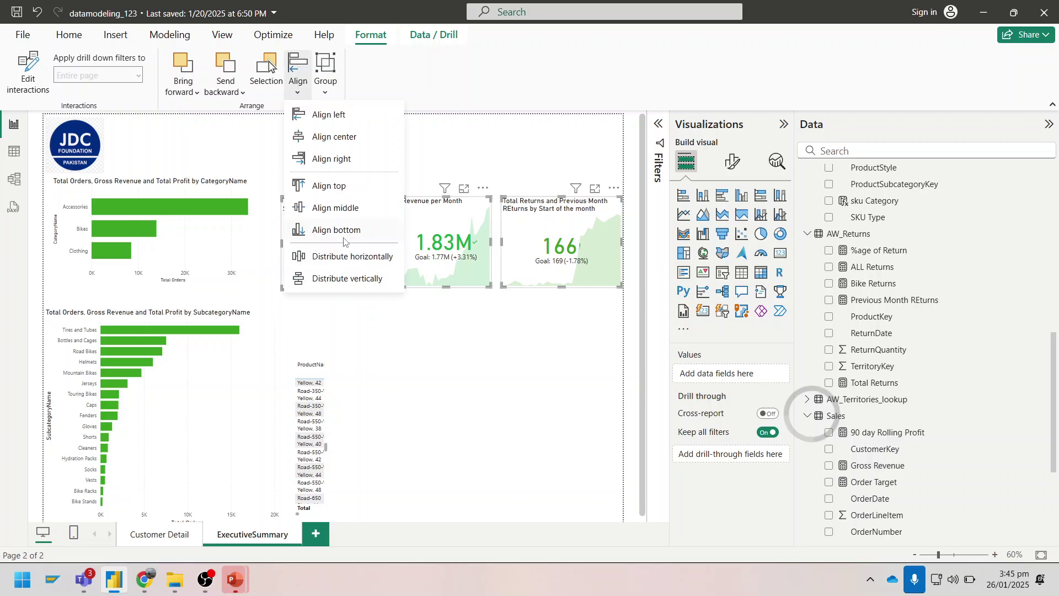
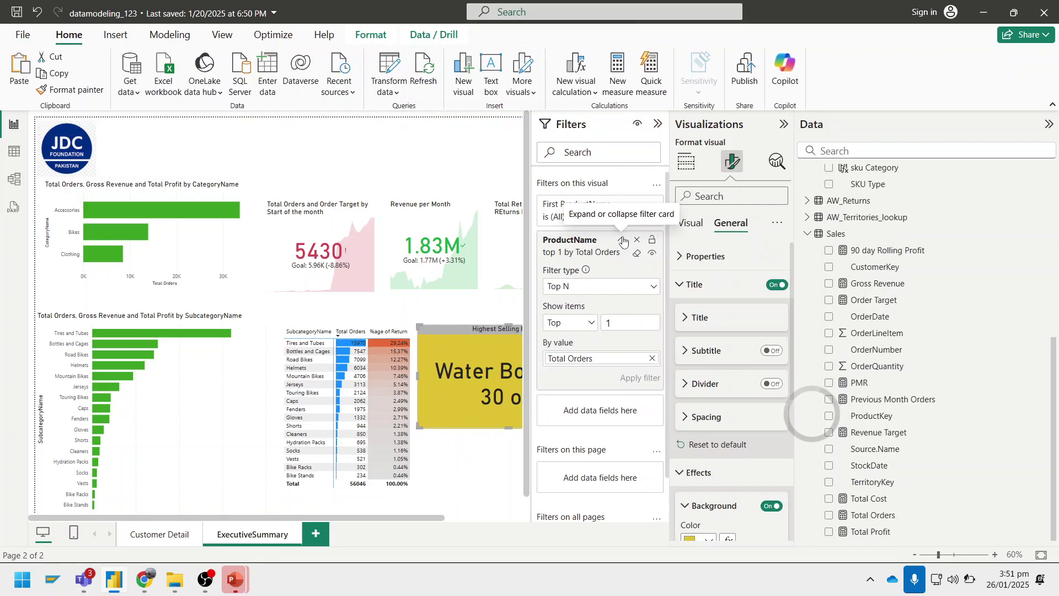
Collapse the ProductName filter card and set the Highest Selling Product card to ignore selections in the CategoryName bar chart
click(622, 240)
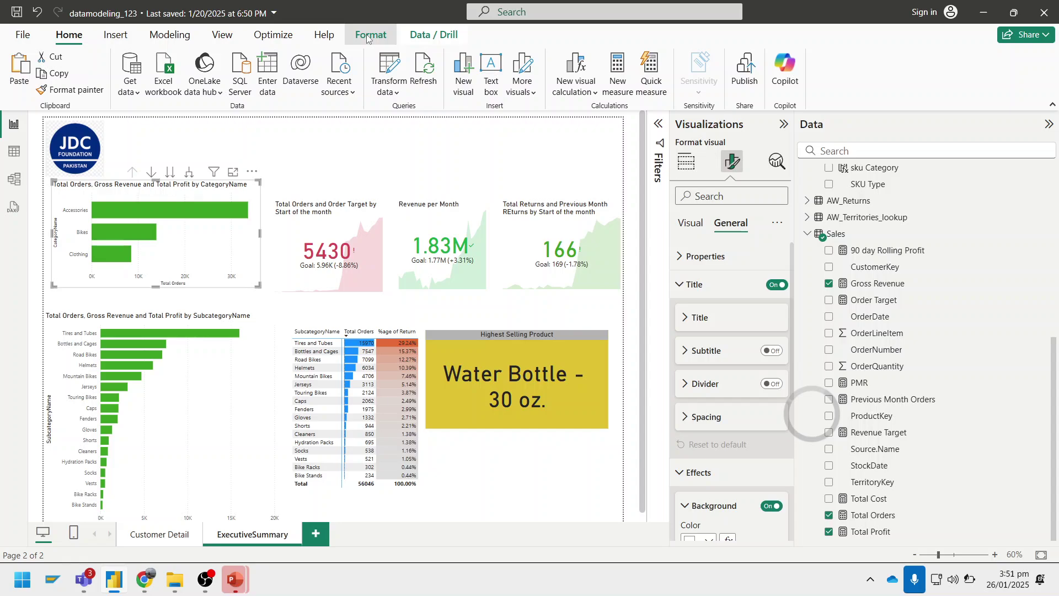
click(367, 36)
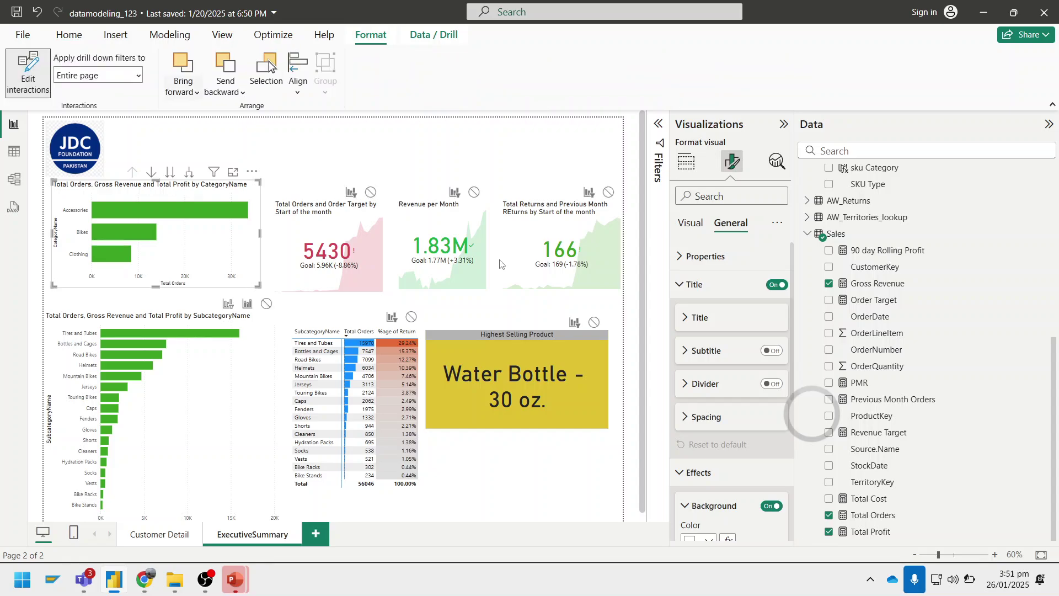
click(594, 322)
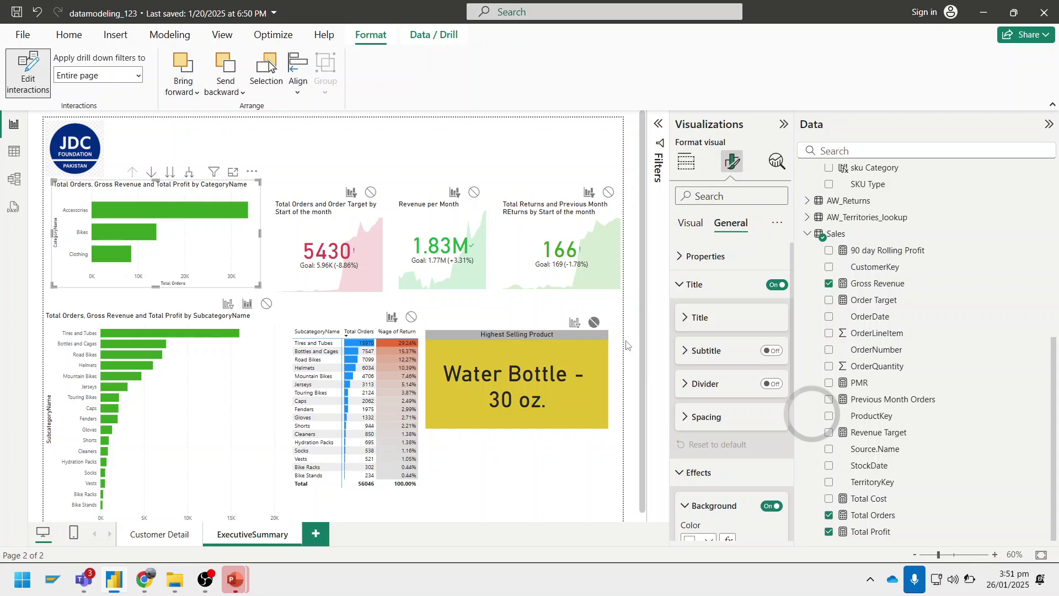
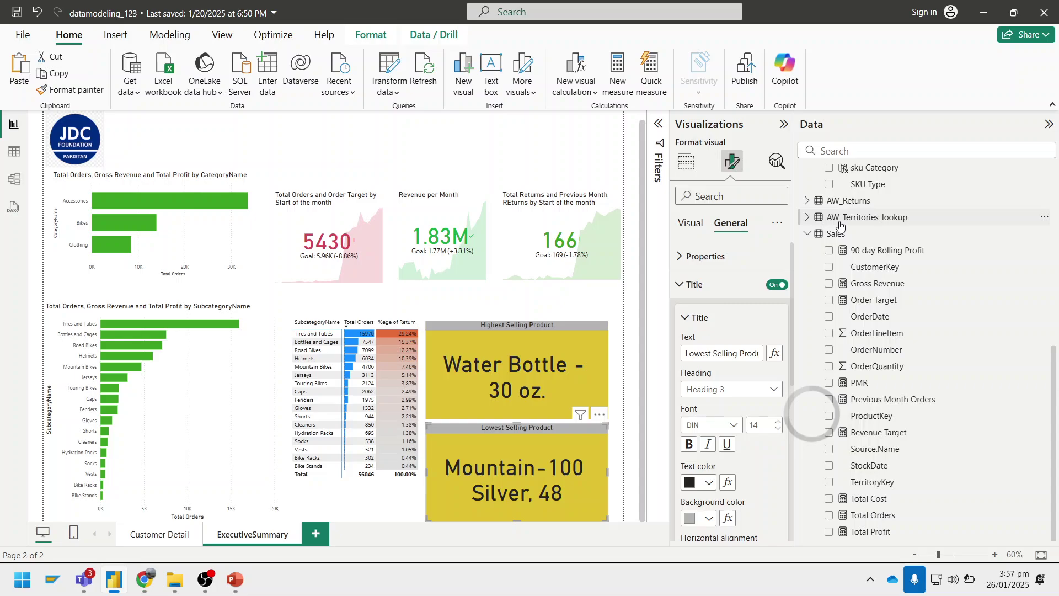
Deselect the Lowest Selling Product card on the report page
click(529, 156)
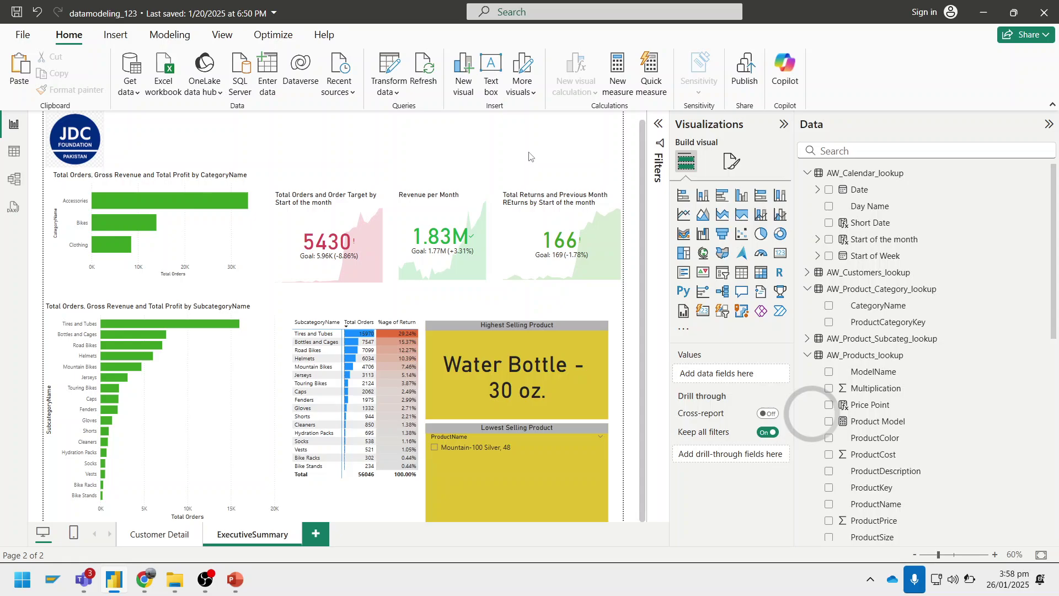
Undo the conversion of the Lowest Selling Product card into a slicer and deselect the card
key(ctrl+z)
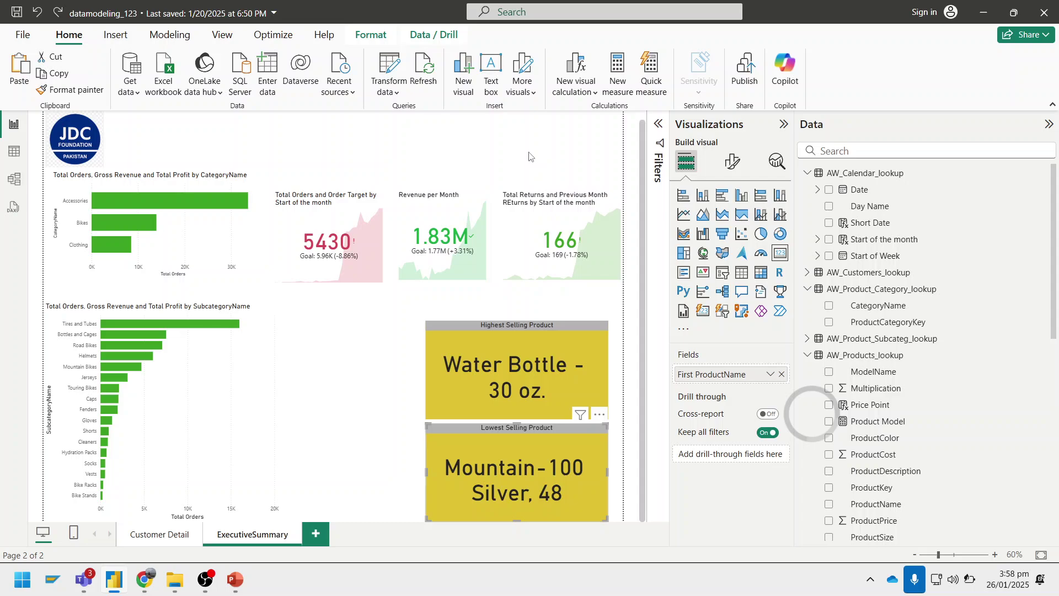
click(529, 156)
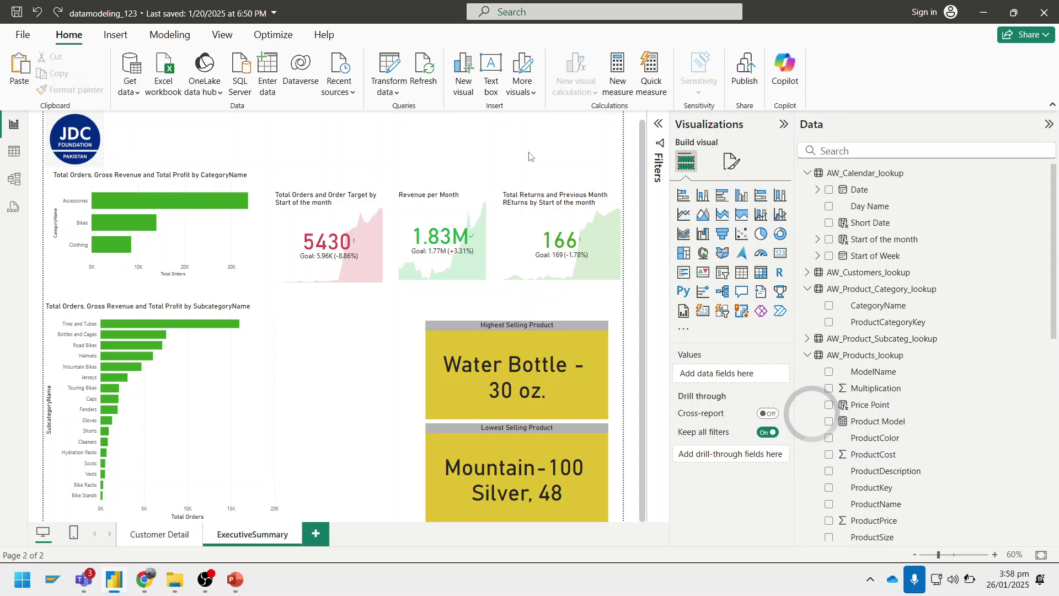
Add a slicer to the ExecutiveSummary page and select all continents in the Continent slicer
click(722, 273)
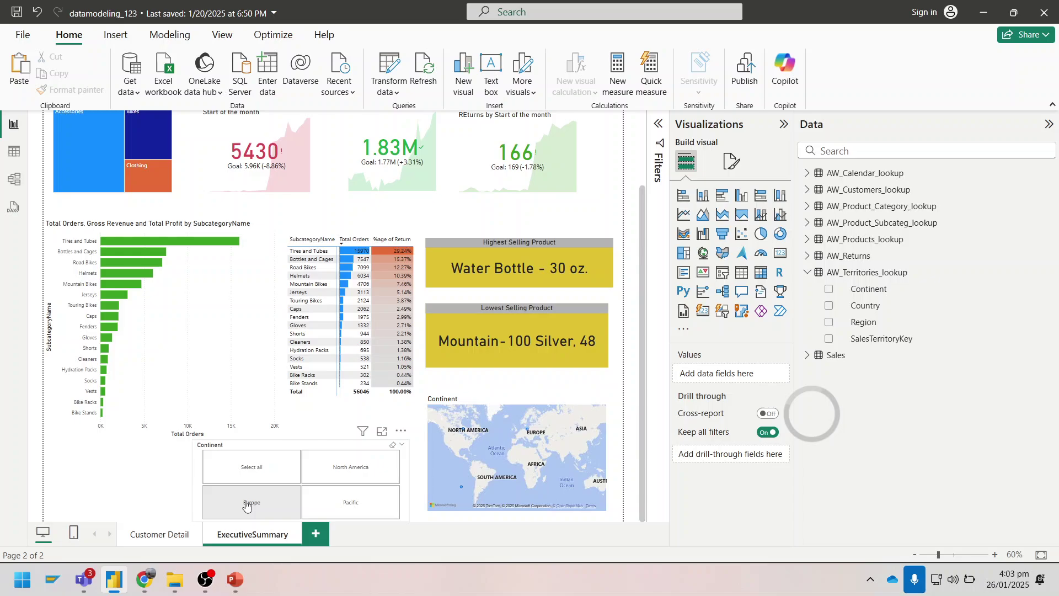
click(265, 469)
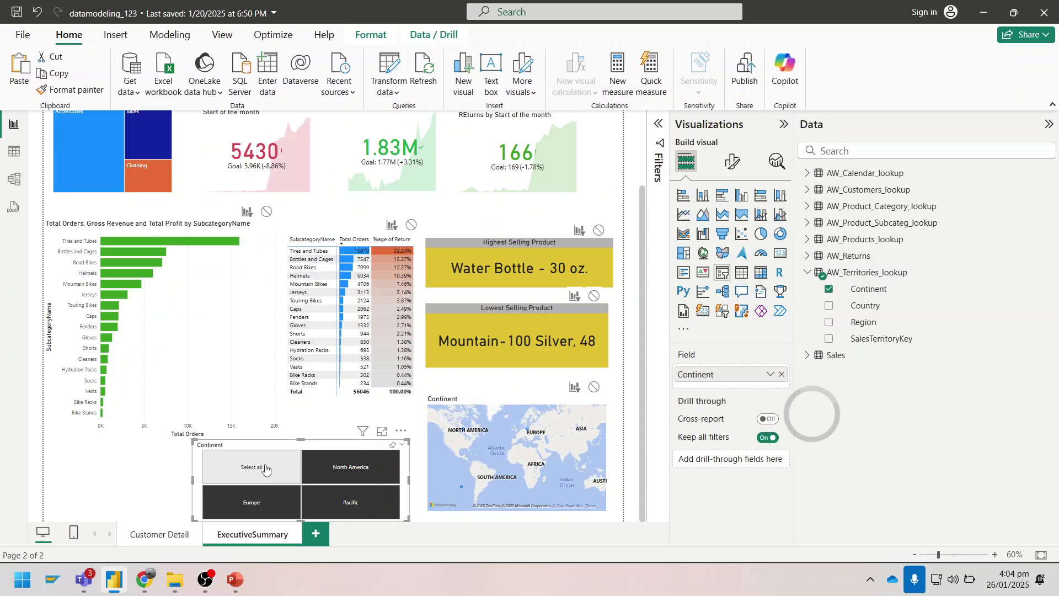
Add a new report page and name it Product Details
click(318, 539)
right_click(329, 536)
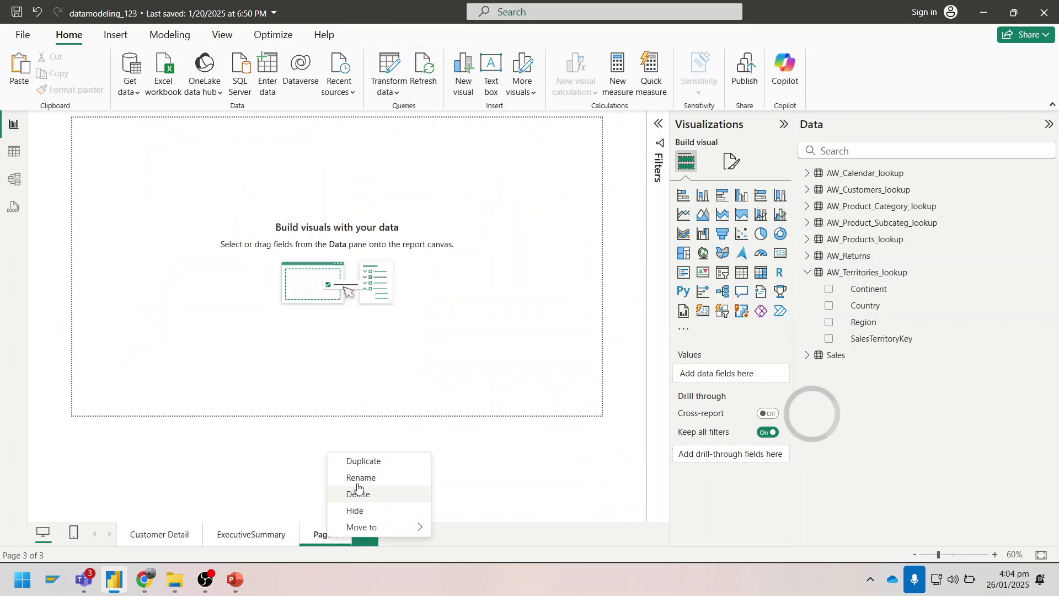
key(Escape)
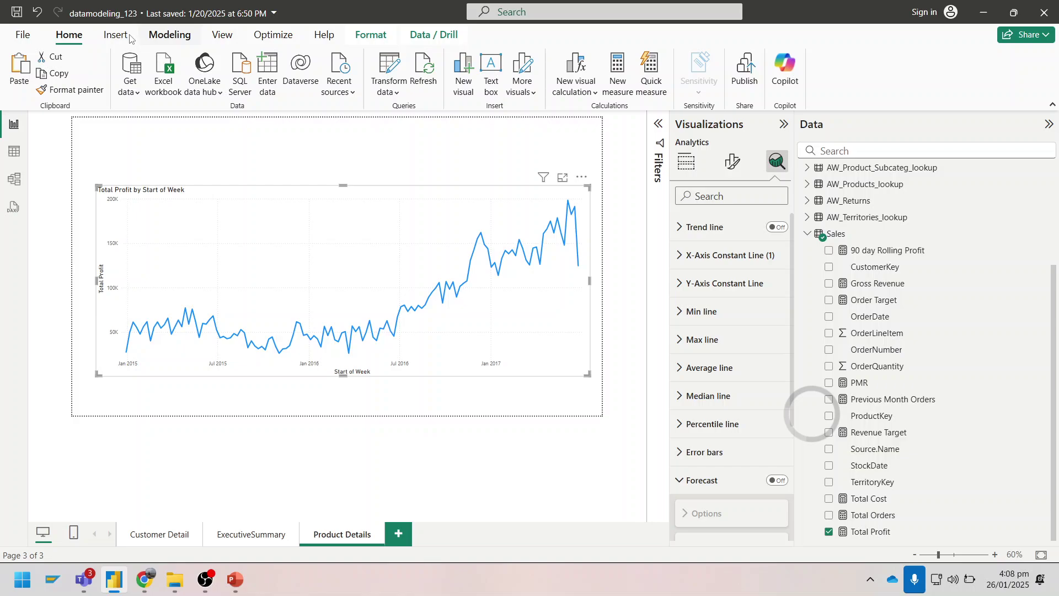
Create a numeric range parameter with a slicer on the page, adjusting its data type and setting its minimum to -1
click(131, 38)
click(541, 12)
text(parame)
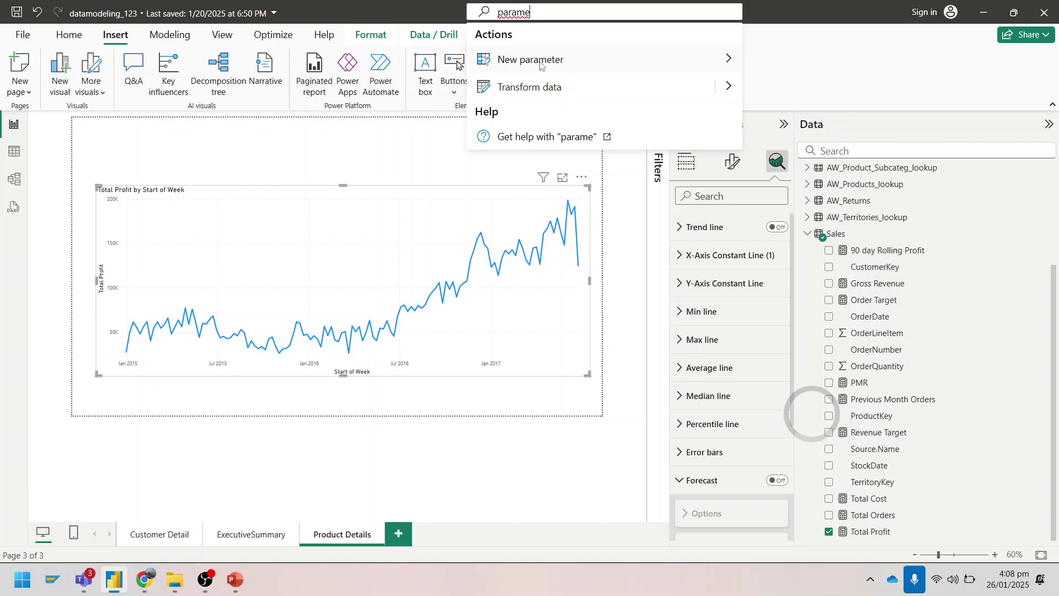
click(540, 66)
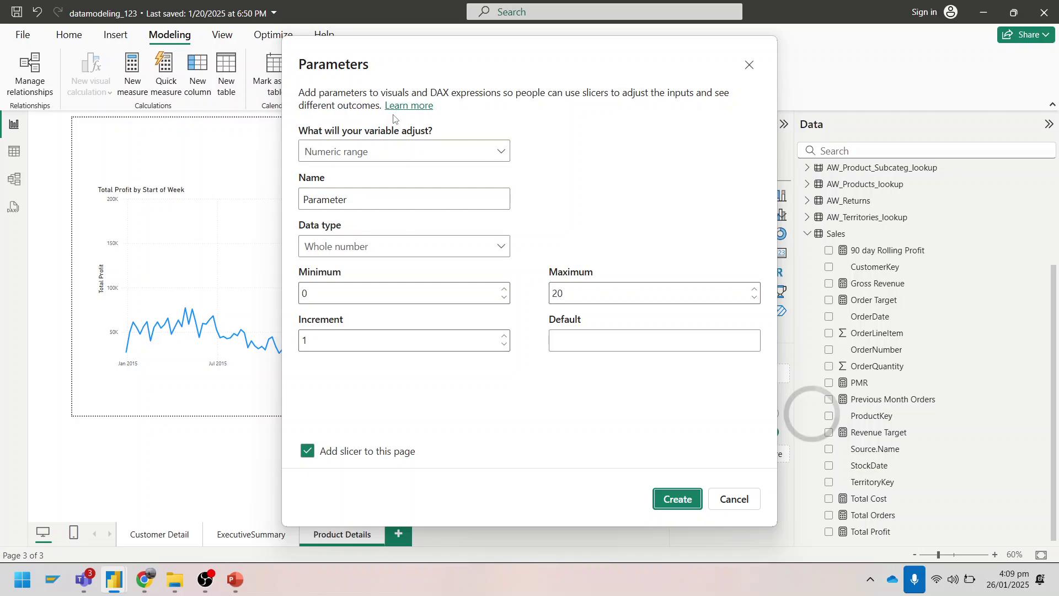
click(390, 246)
click(353, 288)
click(365, 291)
key(BackSpace)
text(-1)
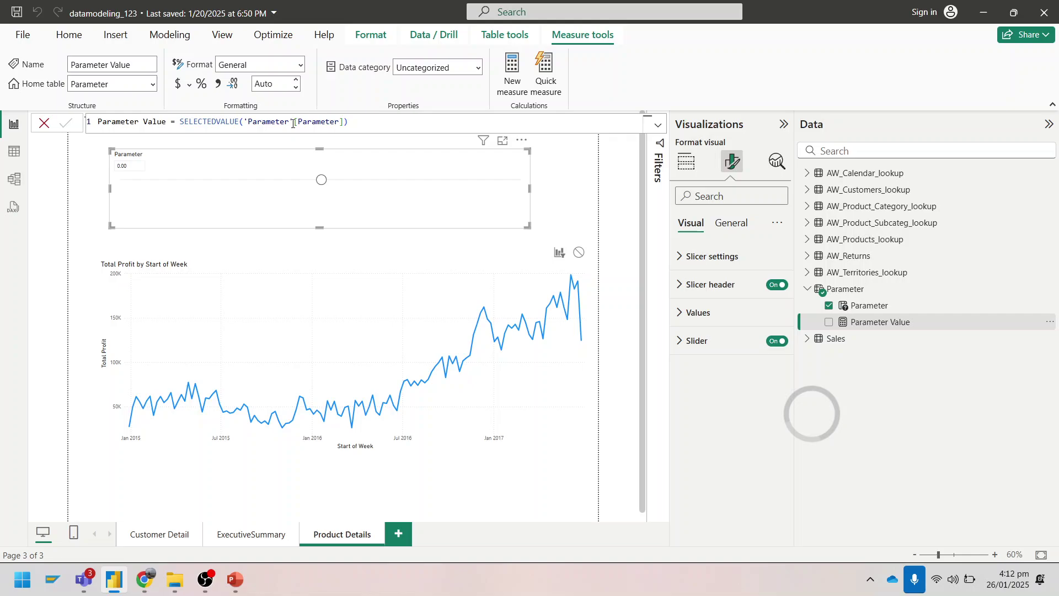
Set the Parameter slicer to 0.20 and examine the SELECTEDVALUE expression of the Parameter Value measure
drag(322, 180, 362, 182)
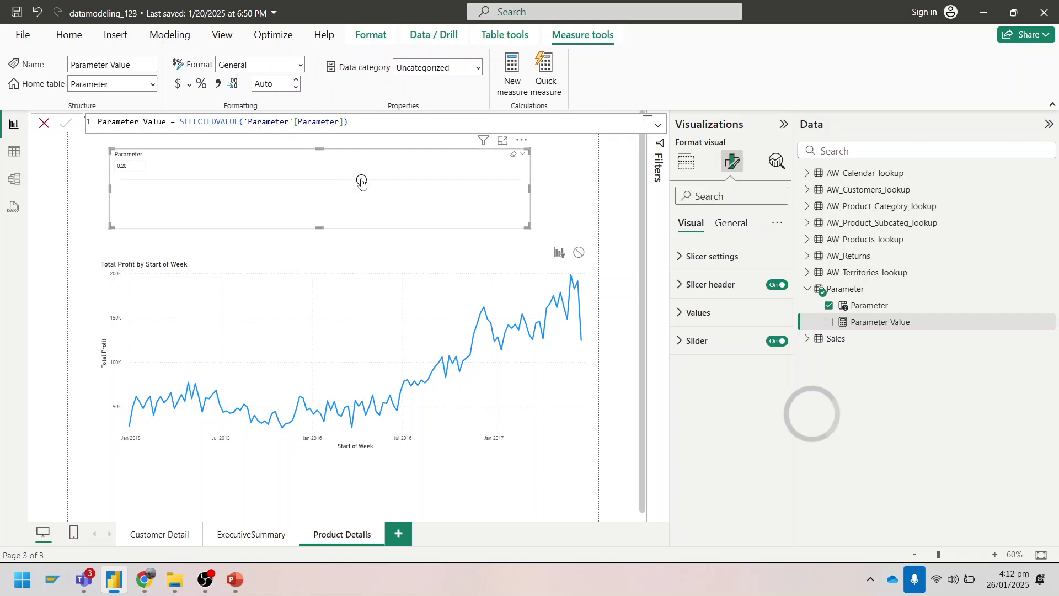
click(181, 121)
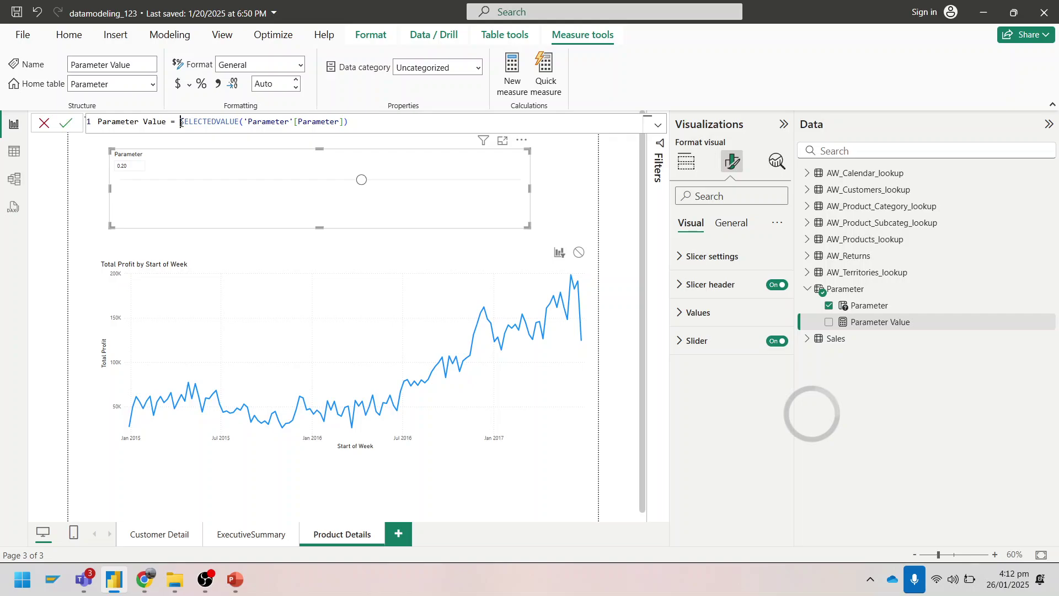
drag(181, 122, 353, 123)
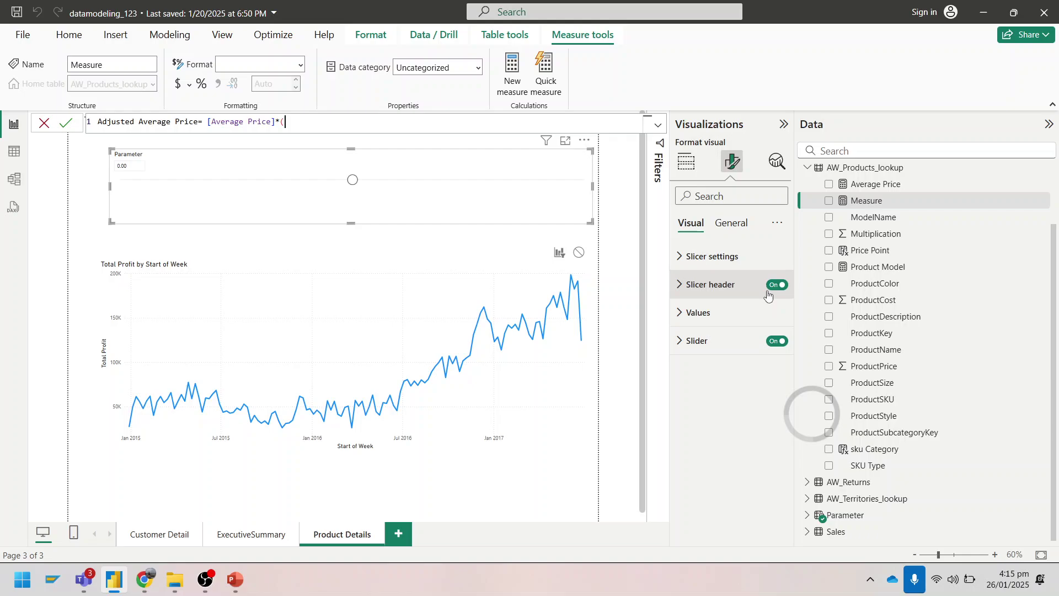
Complete the Adjusted Average Price measure in AW_Products_lookup as [Average Price]*(1+(Parameter[Parameter Value]))
text(1+(Parameter[Parameter Value]))
key(Return)
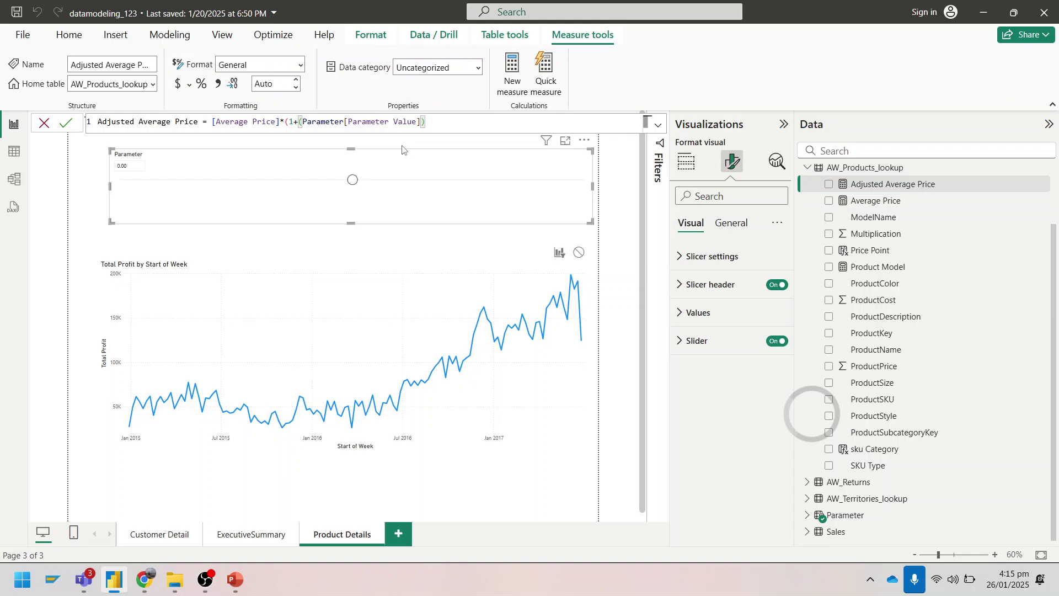
text())
key(Return)
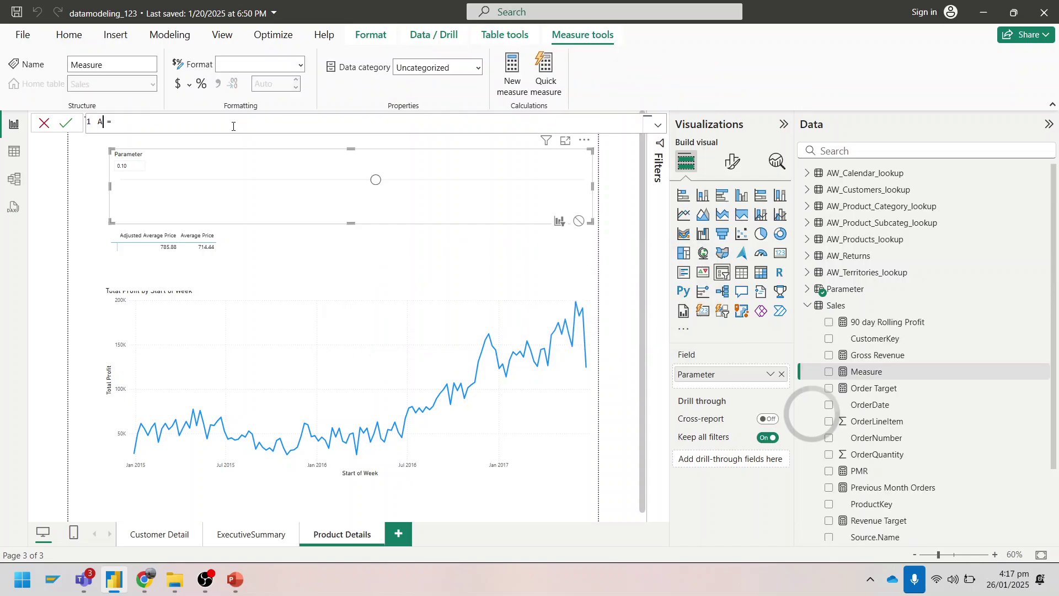
Name the new measure in the Sales table Adjusted Revenue
text(Adjusted REvenu)
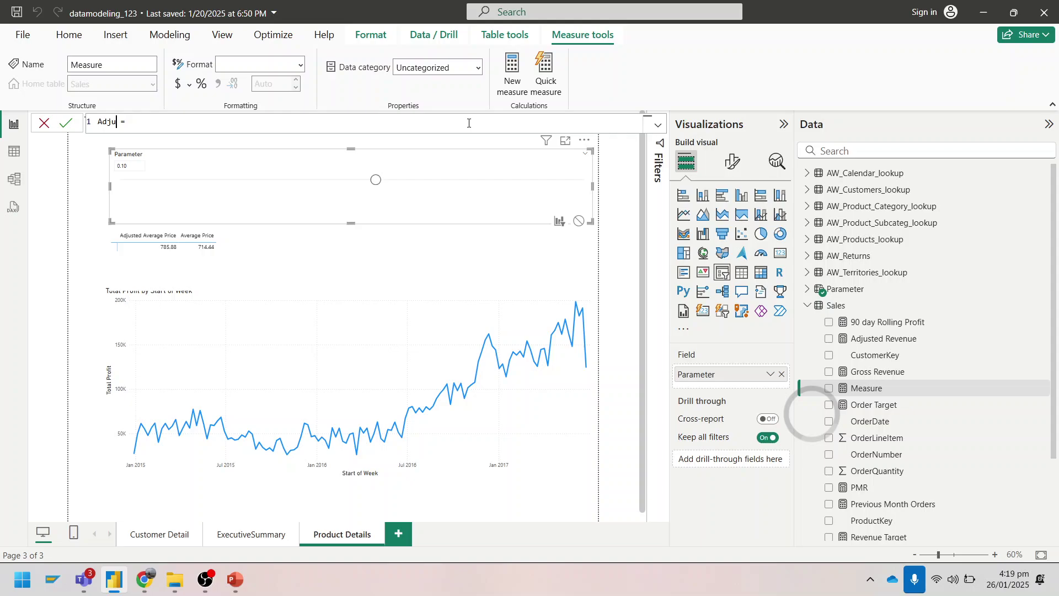
Name another new Sales measure Adjusted Profit and begin its formula as a subtraction from [Adjusted Revenue]
text(sted Profit)
key(End)
text([Adjusted Revenue]-to)
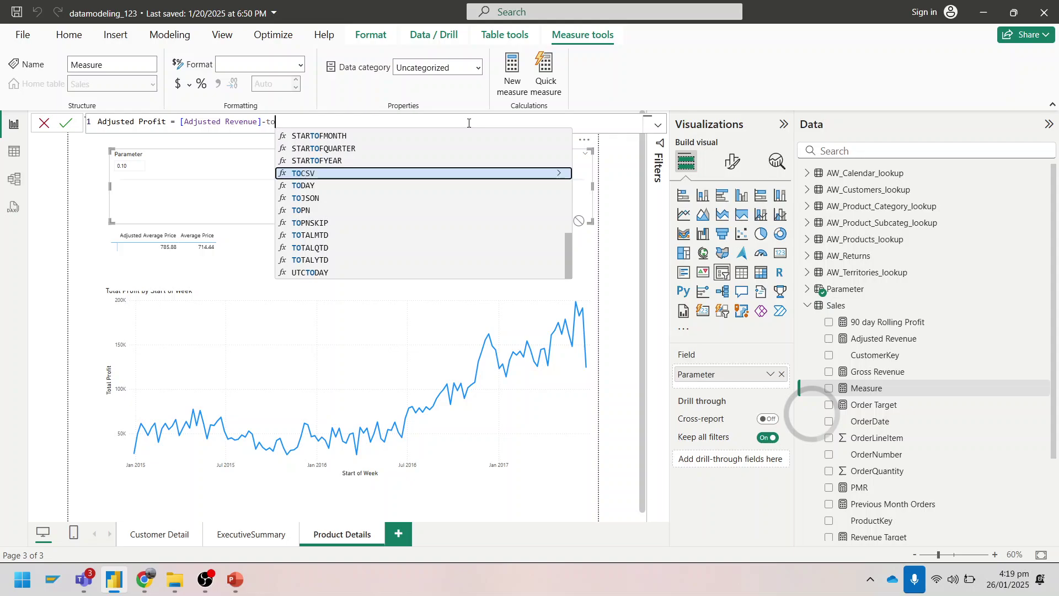
key(BackSpace)
key(BackSpace)
text(aw)
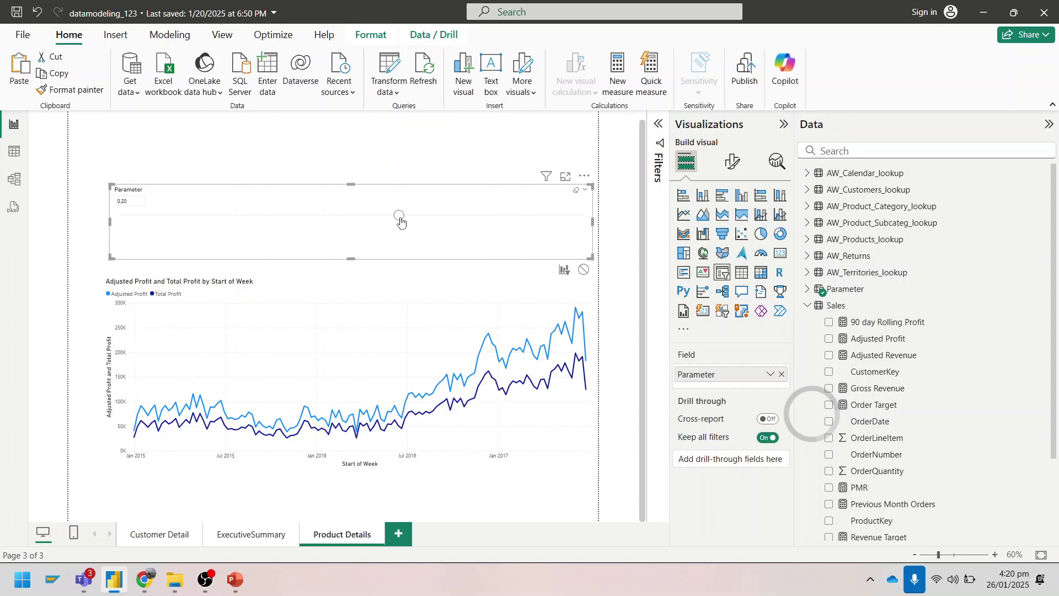
Set the Parameter slicer to -0.30, then inspect the adjusted measures' formulas and the Adjusted Profit and Total Profit line chart
drag(400, 216, 282, 216)
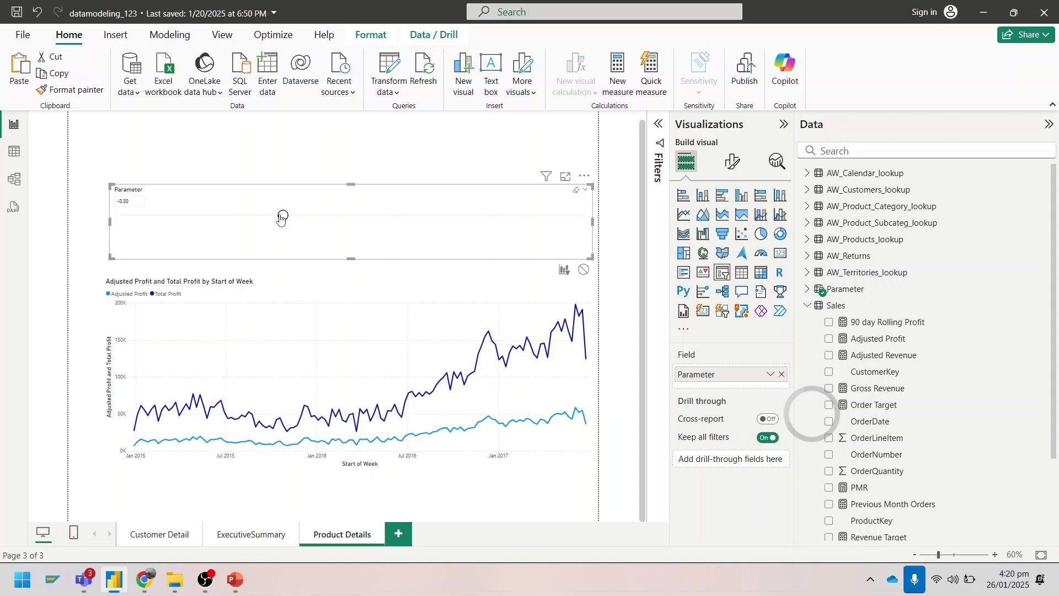
click(881, 339)
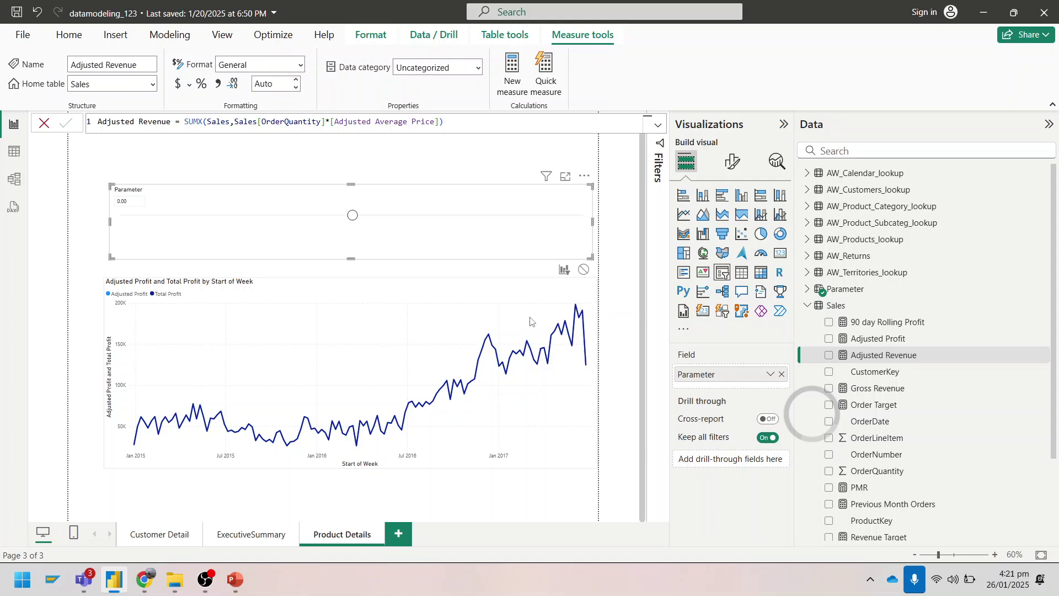
click(530, 321)
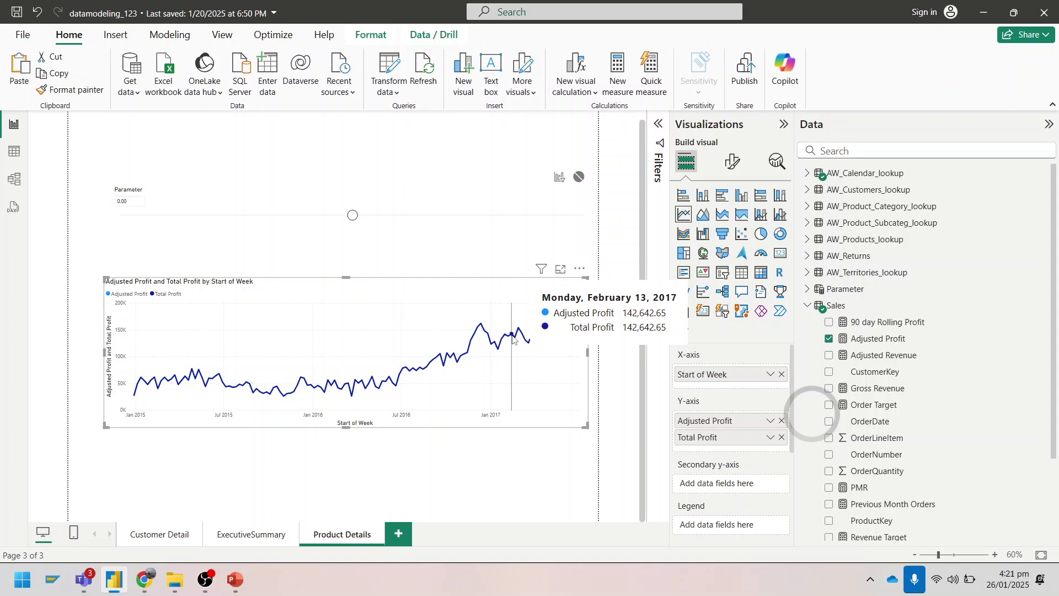
key(Escape)
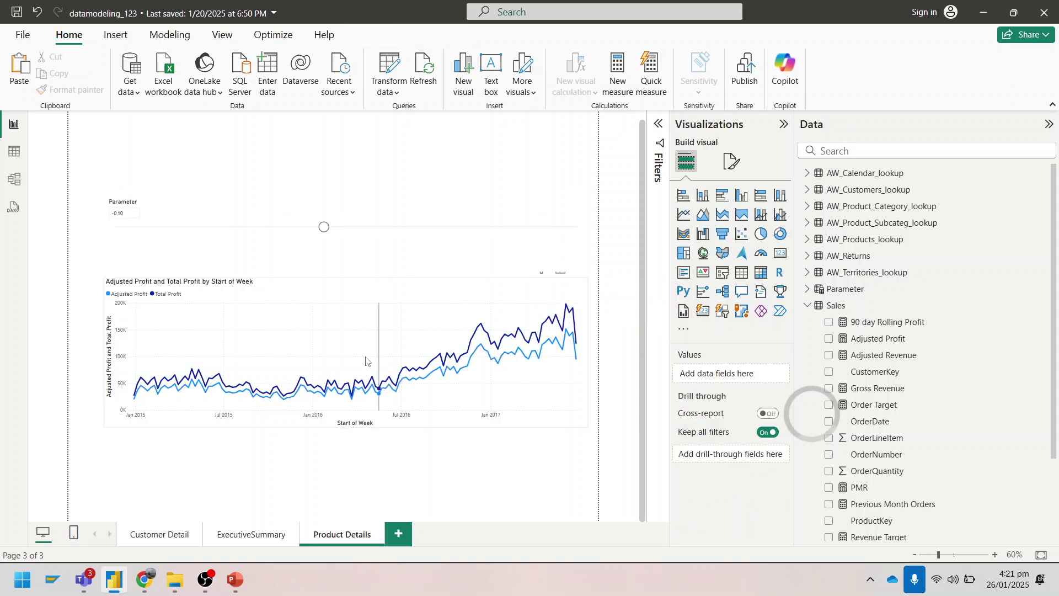
click(442, 253)
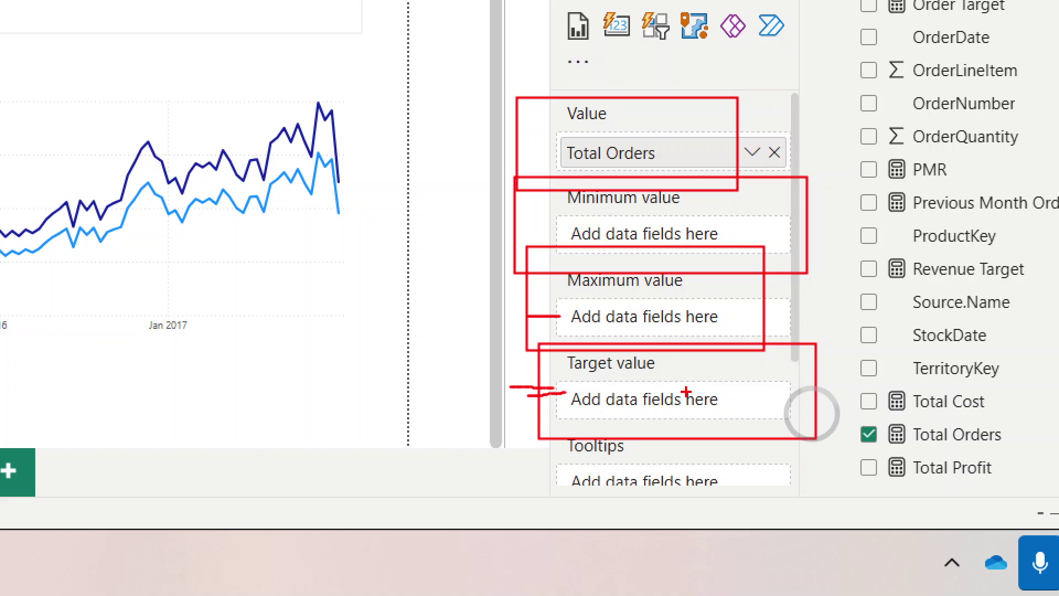
mouse_move(686, 392)
mouse_down()
mouse_move(673, 320)
mouse_move(678, 329)
mouse_up()
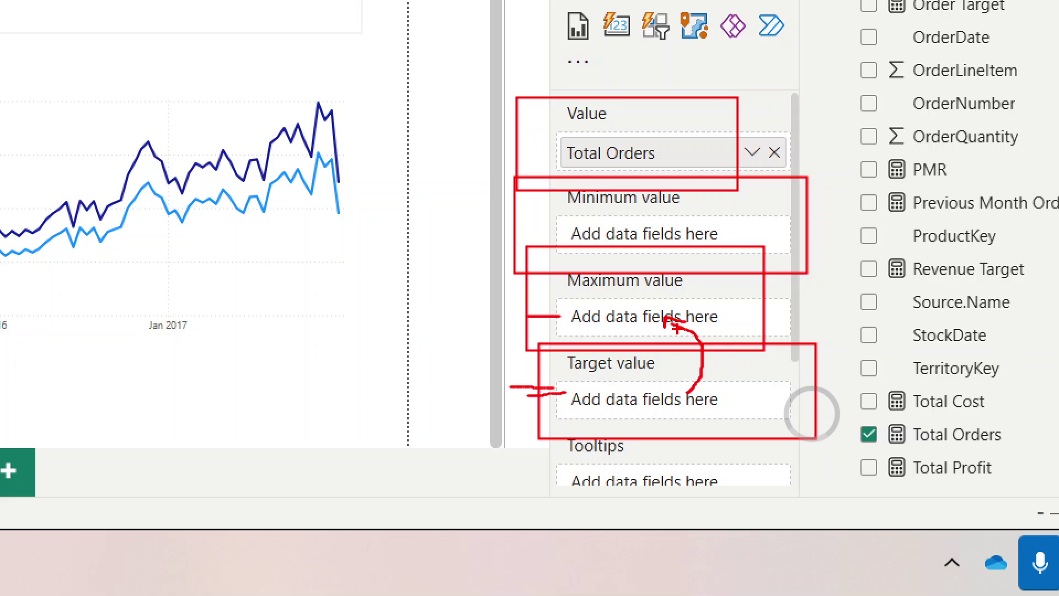
drag(702, 305, 728, 365)
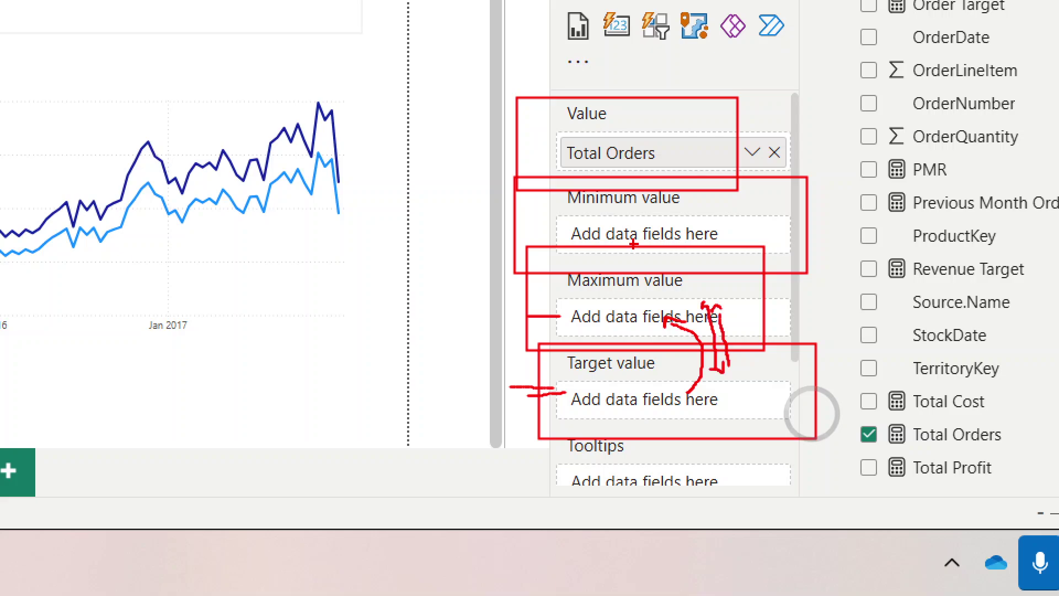
drag(554, 237, 459, 237)
drag(469, 228, 473, 245)
key(Escape)
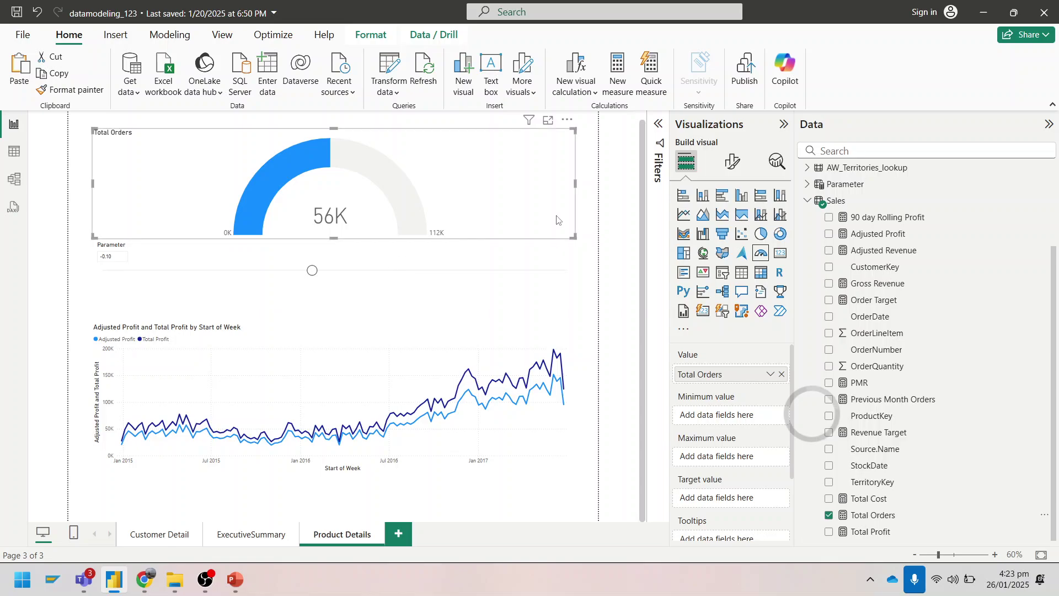
Add Start of the month from AW_Calendar_lookup as a visual-level filter on the Total Orders gauge
click(660, 150)
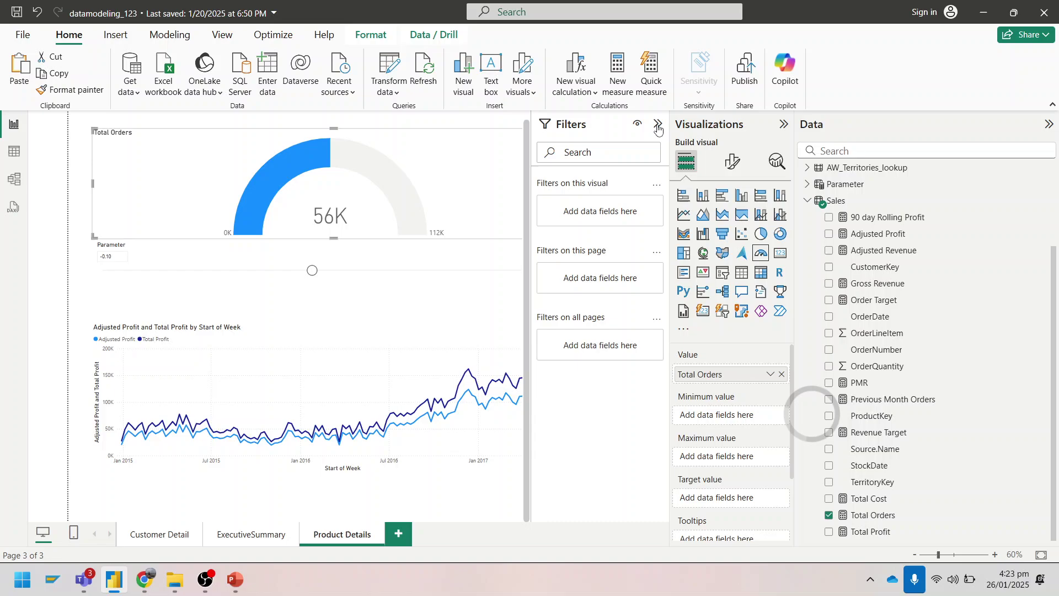
click(807, 169)
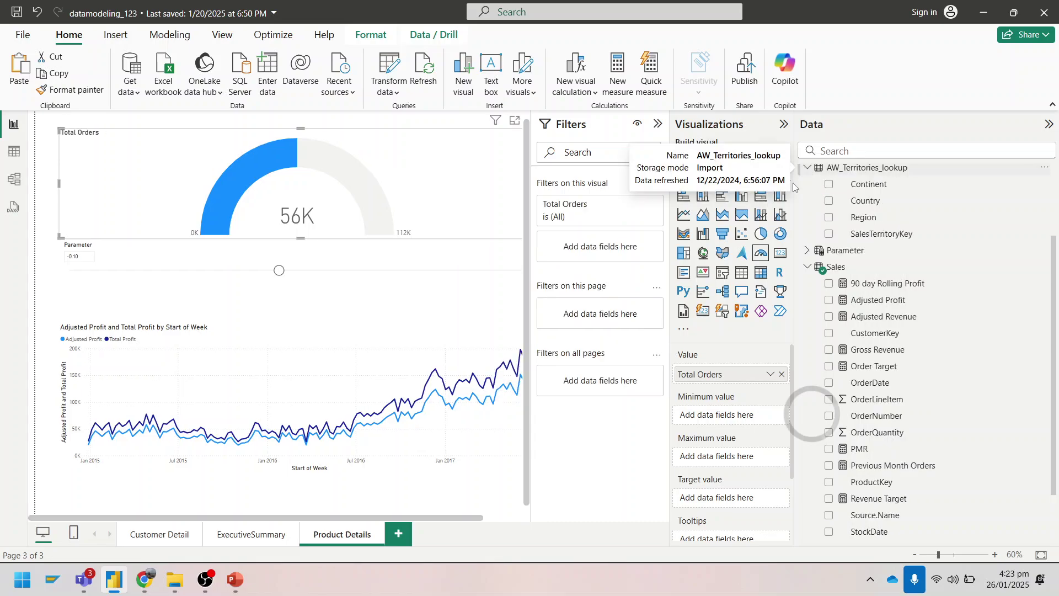
scroll(822, 183, up, 3)
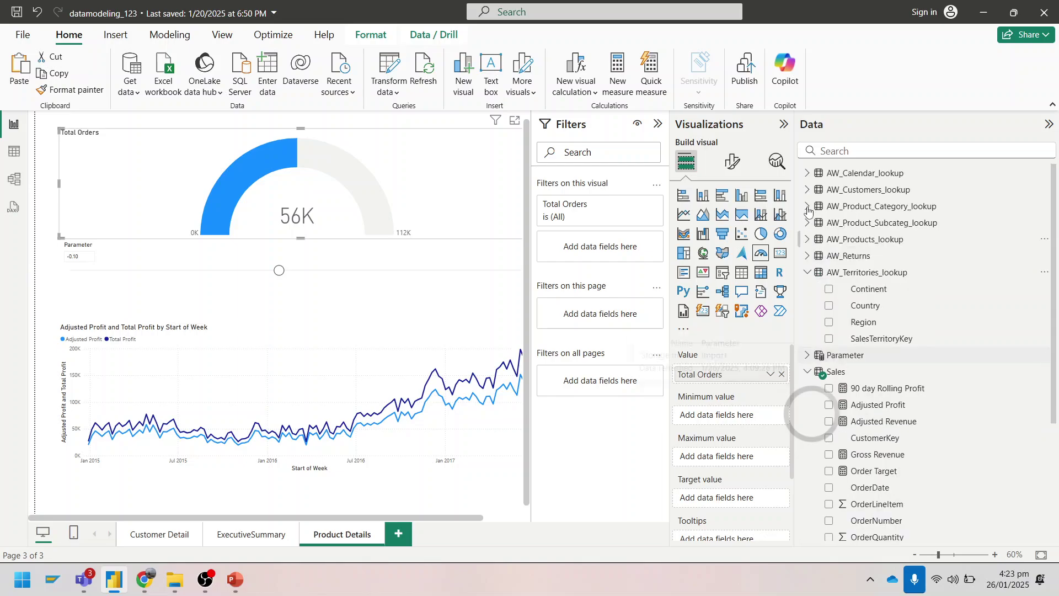
click(807, 173)
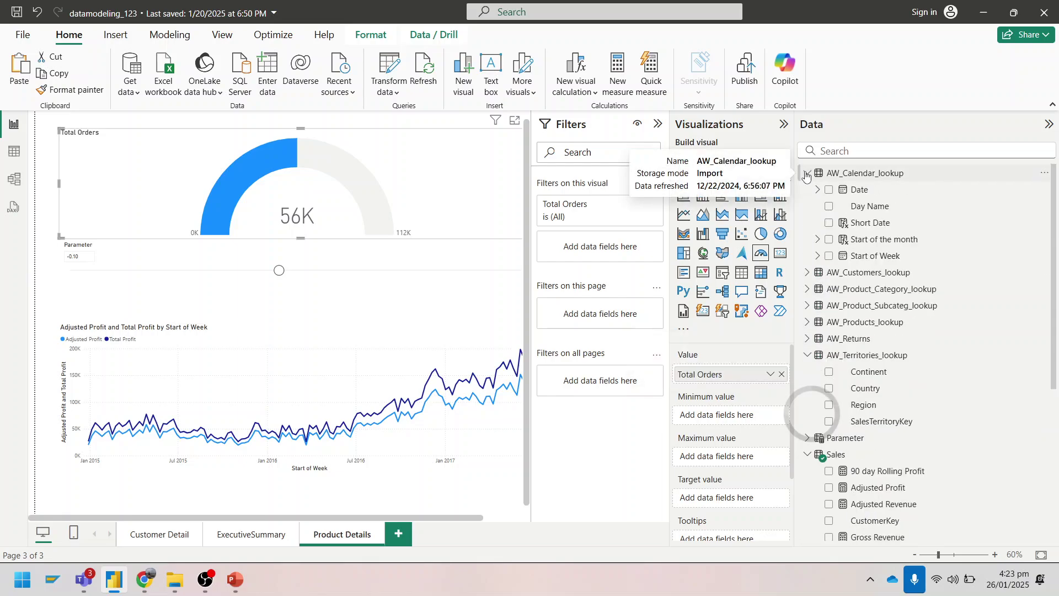
drag(883, 244, 621, 254)
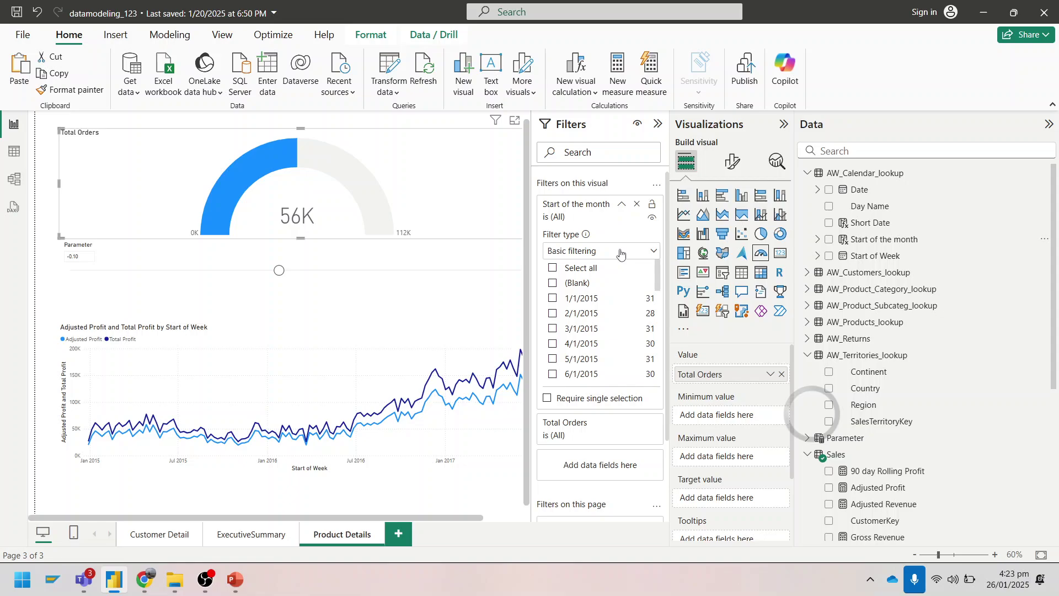
Try limiting the Total Orders gauge to 6/1/2015 in its Start of the month filter, and clear that selection
click(553, 375)
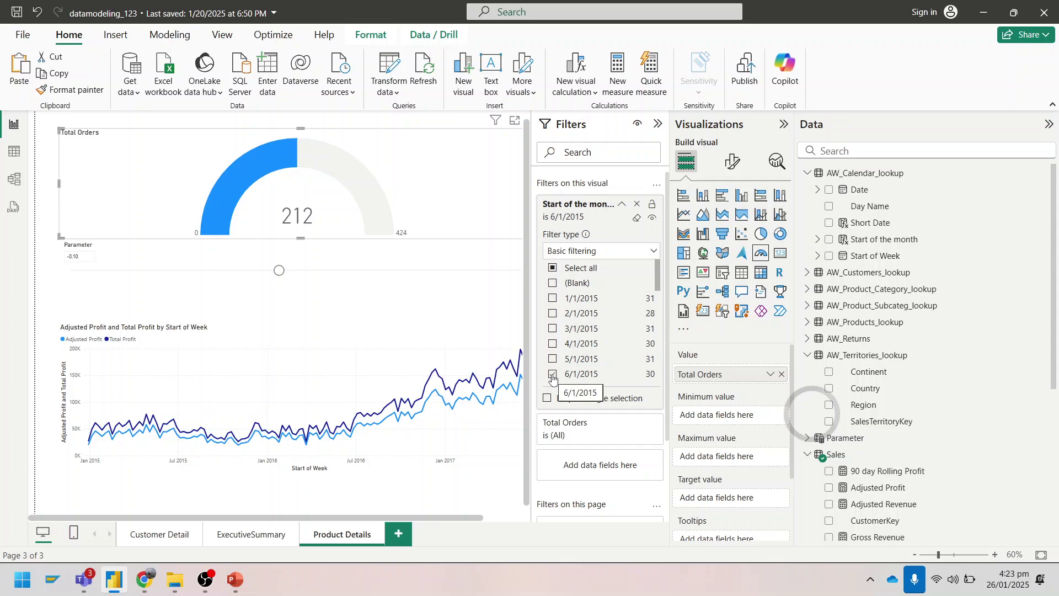
click(552, 375)
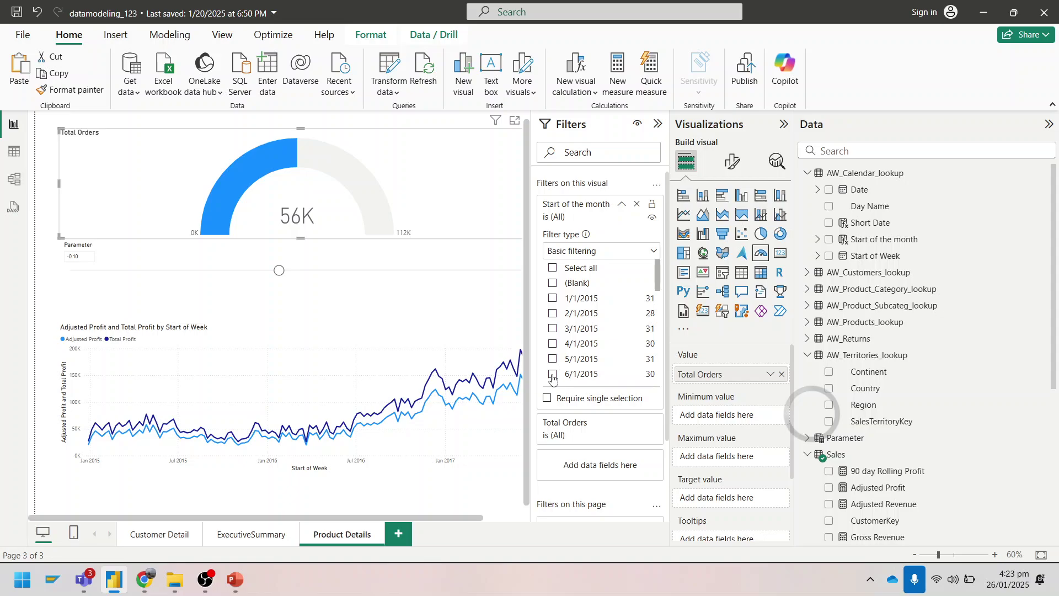
click(579, 436)
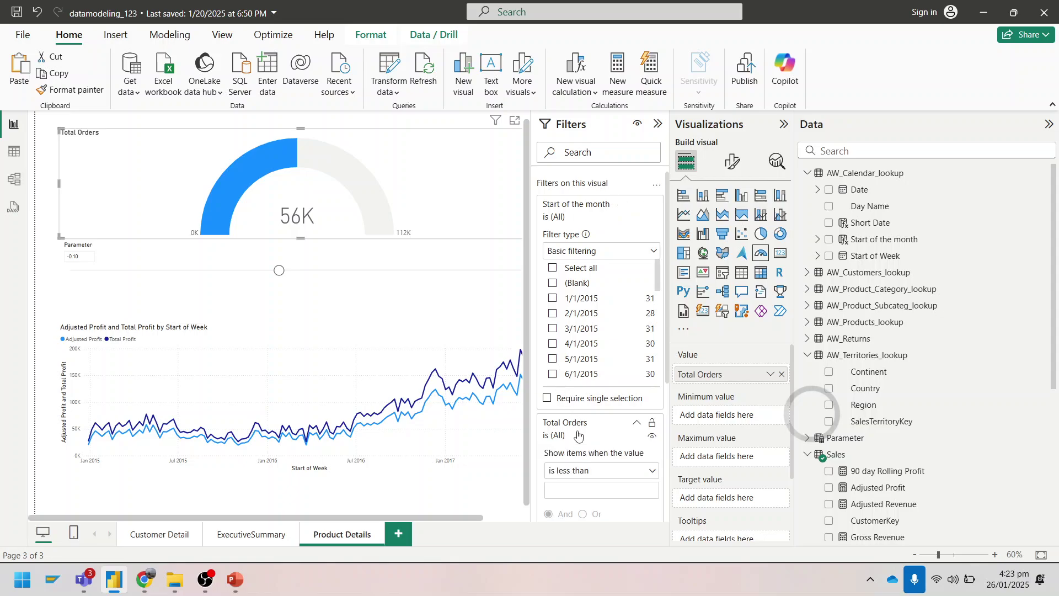
Apply a Top N filter to the Total Orders gauge's Start of the month, showing the top 1 by Earliest Start of the month
click(596, 256)
click(576, 336)
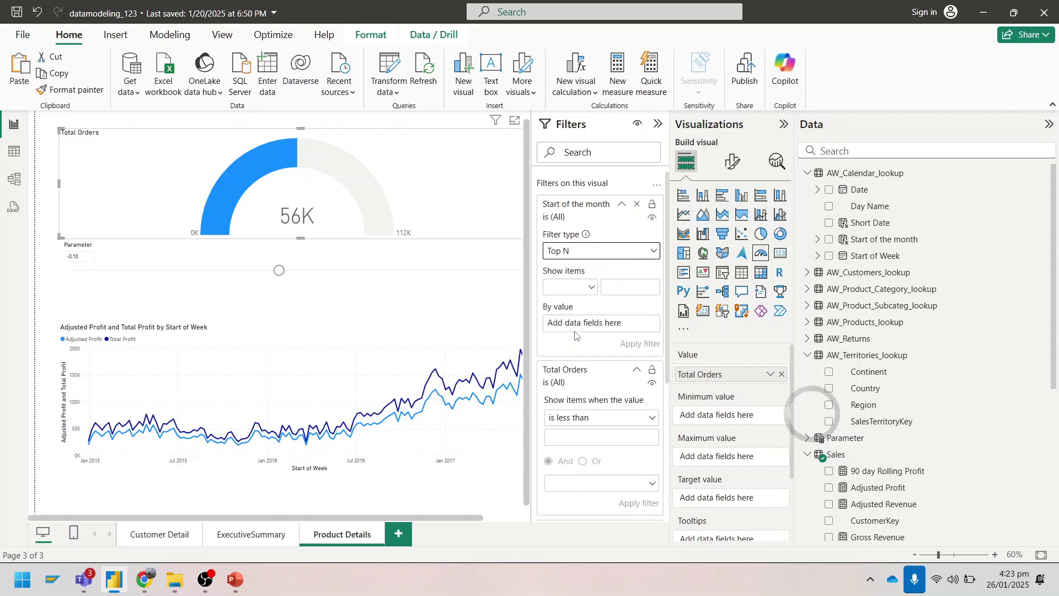
click(628, 289)
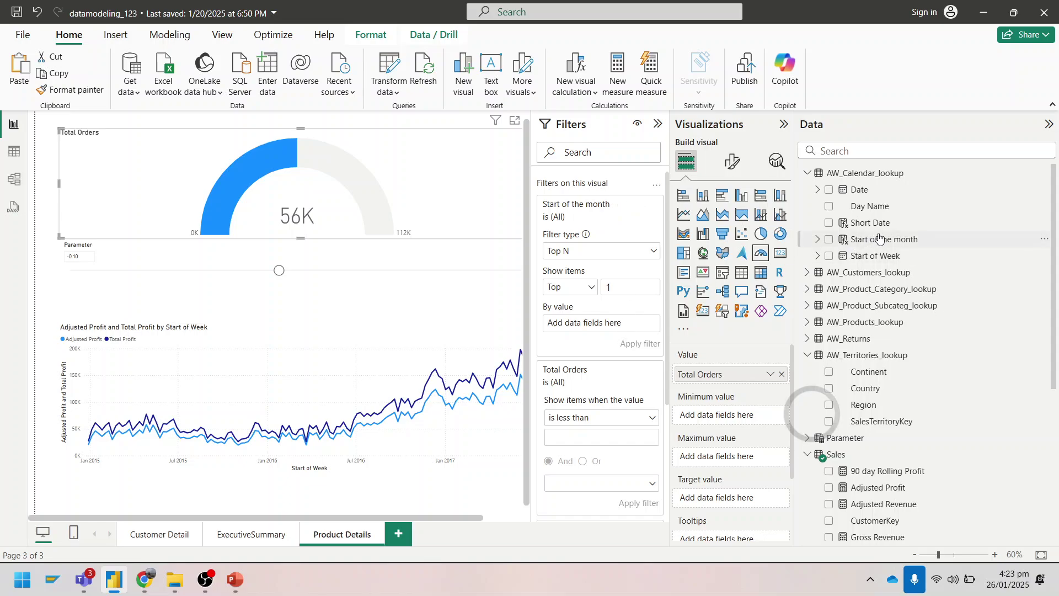
drag(883, 240, 590, 323)
click(642, 342)
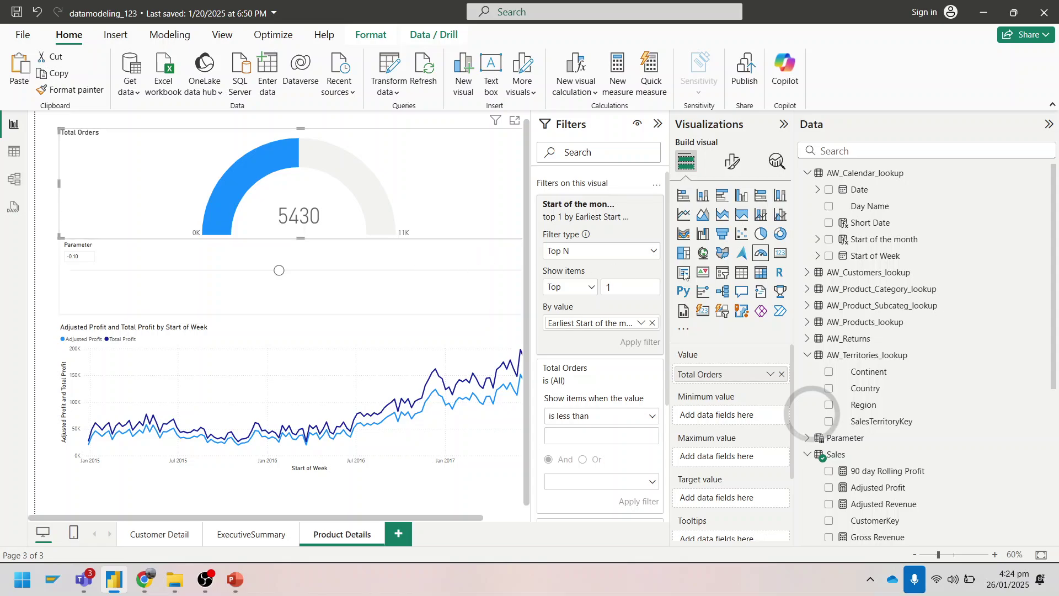
click(762, 281)
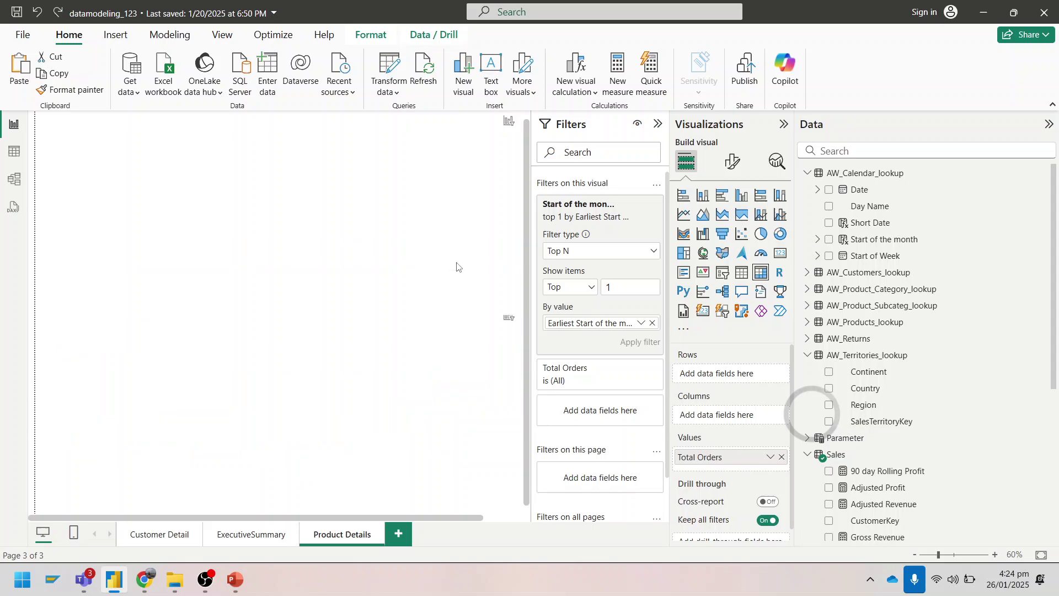
key(ctrl+z)
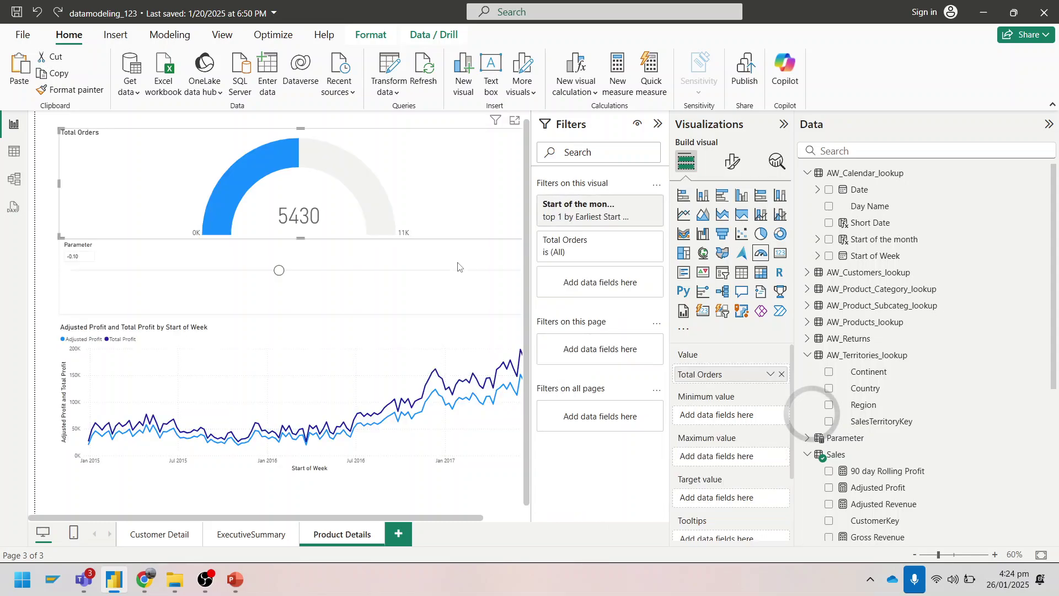
click(443, 285)
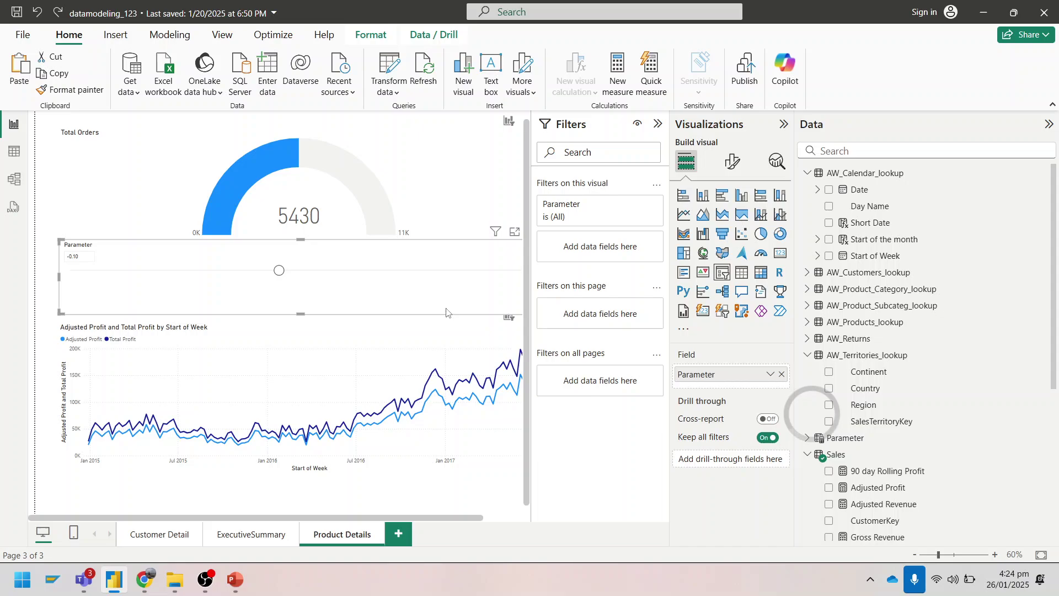
Add a separate matrix visual to the Product Details page with Total Orders as its values
click(46, 285)
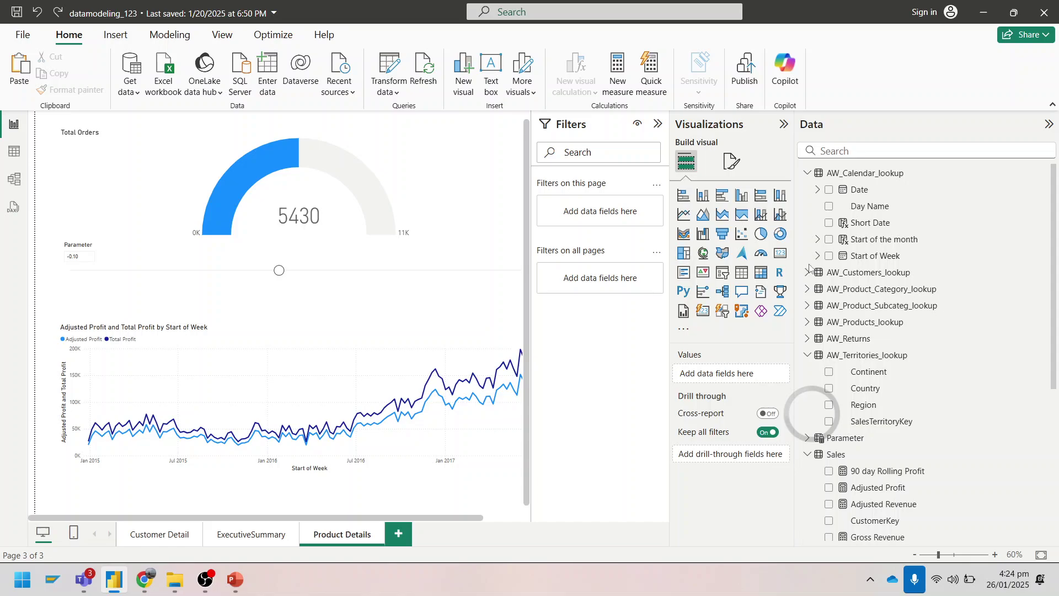
click(761, 272)
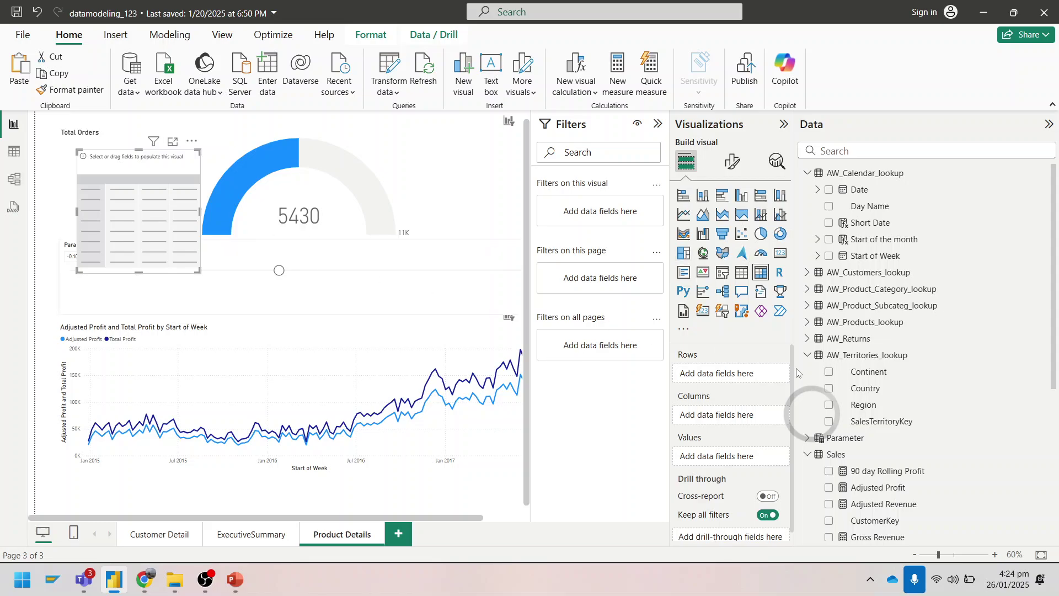
scroll(855, 465, down, 5)
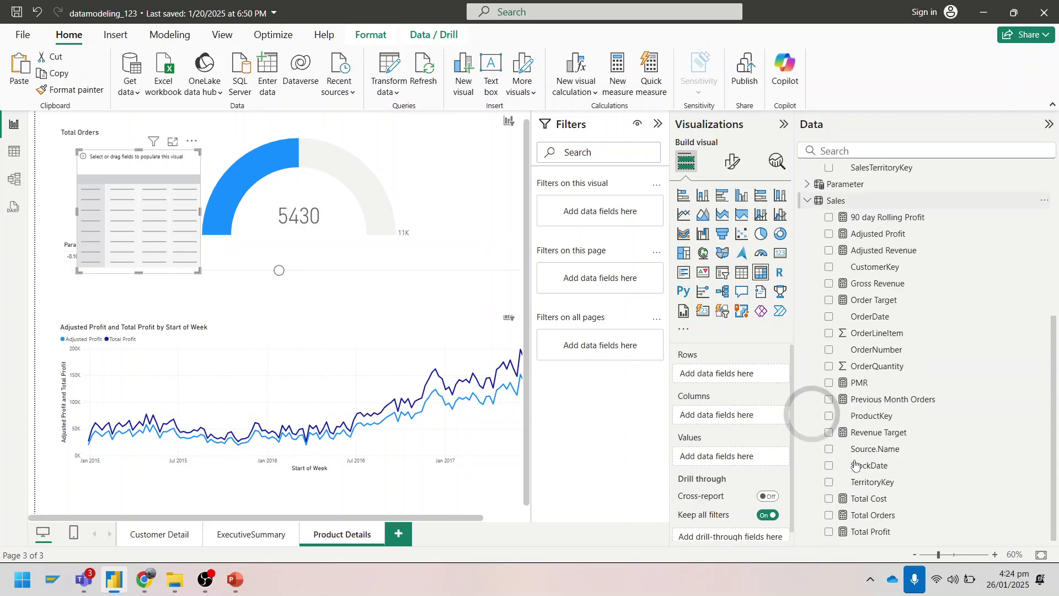
click(829, 516)
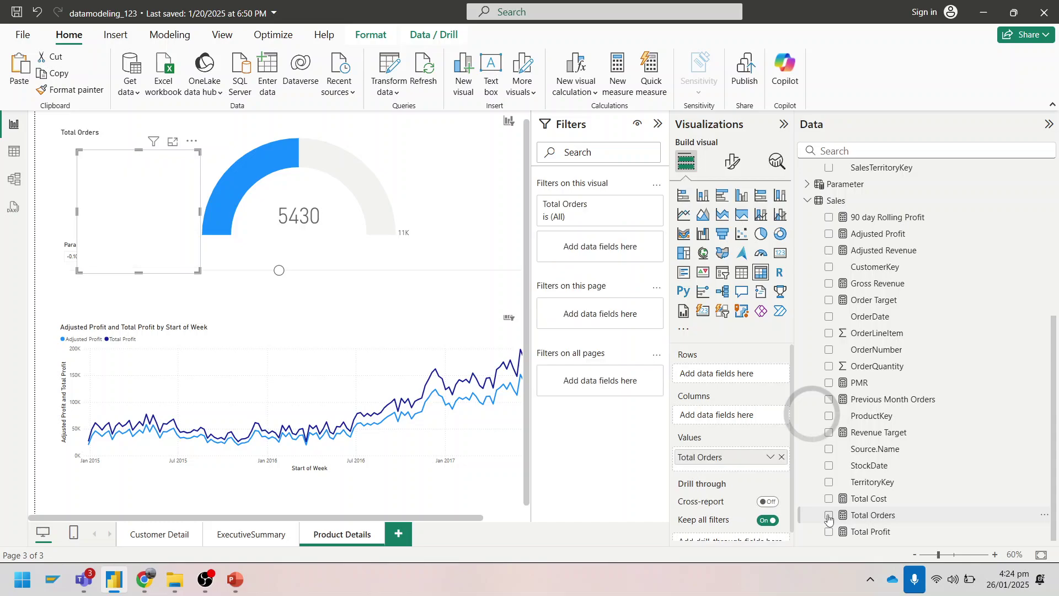
scroll(858, 388, up, 5)
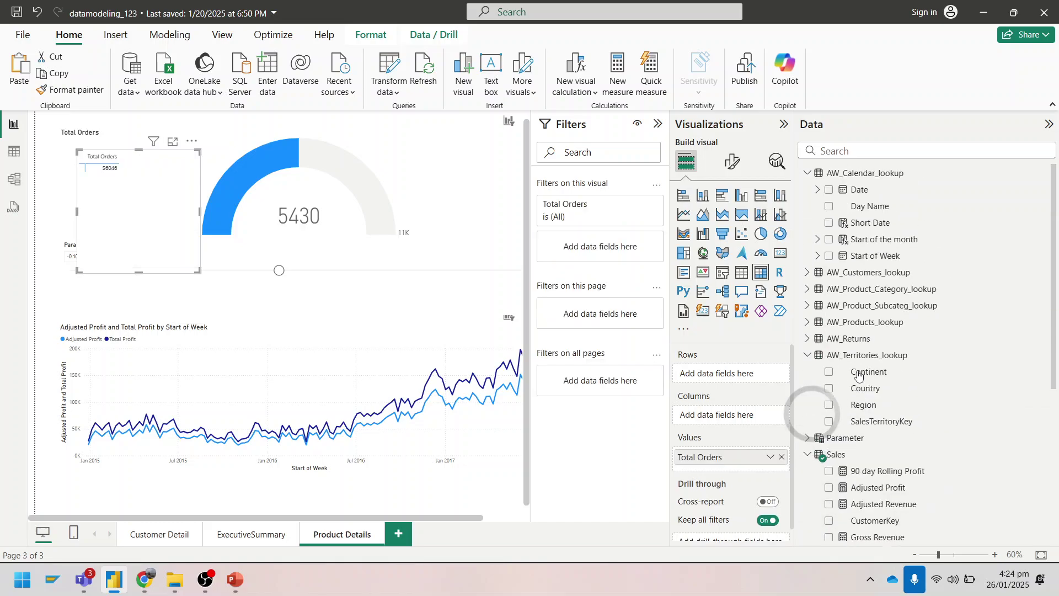
Use Start of the month as the matrix rows without the date hierarchy, and enlarge the matrix to list more months
click(829, 239)
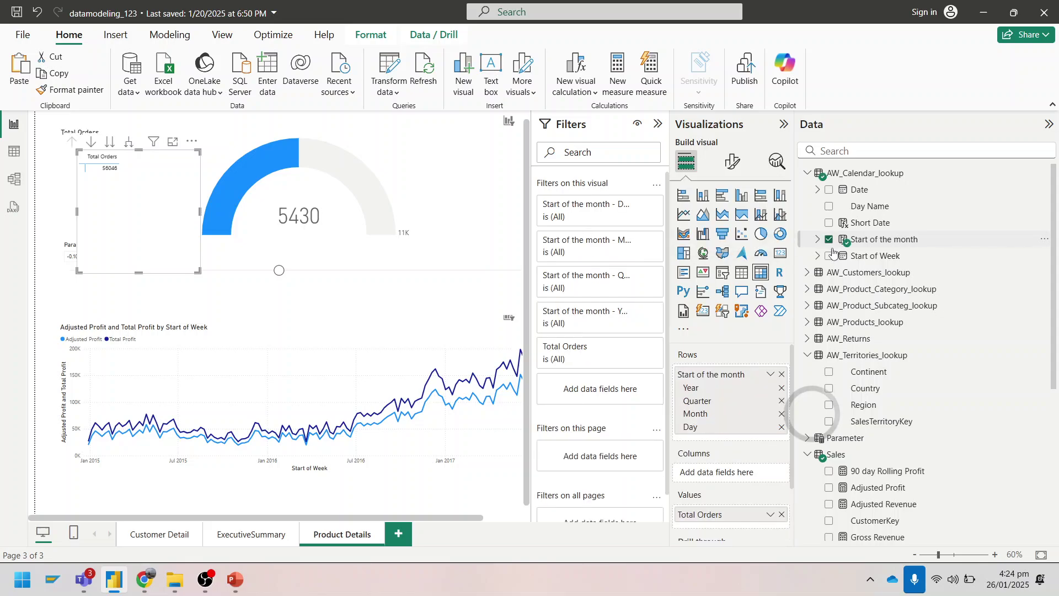
right_click(723, 379)
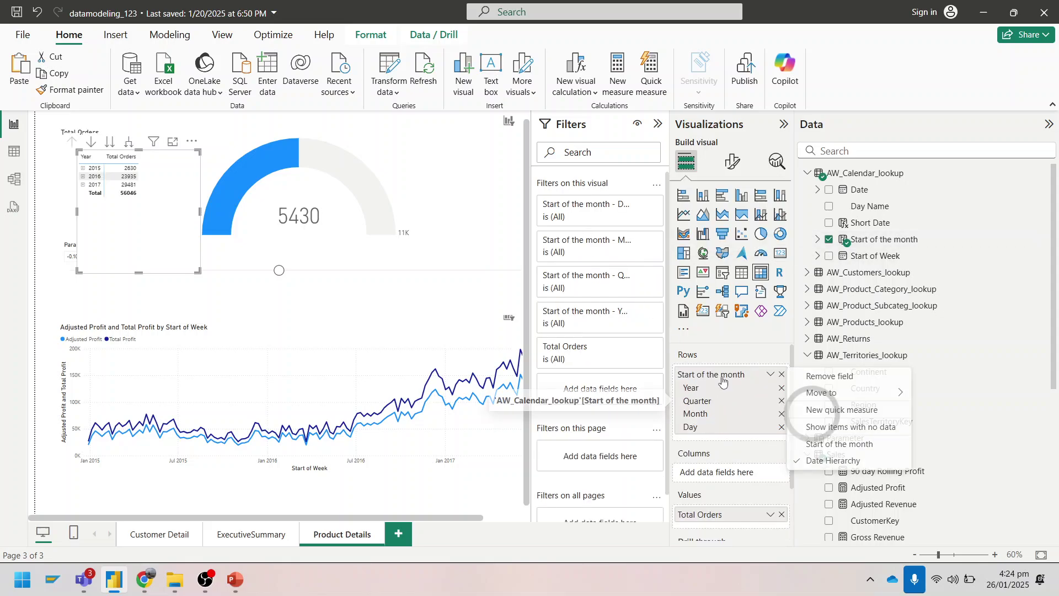
click(826, 444)
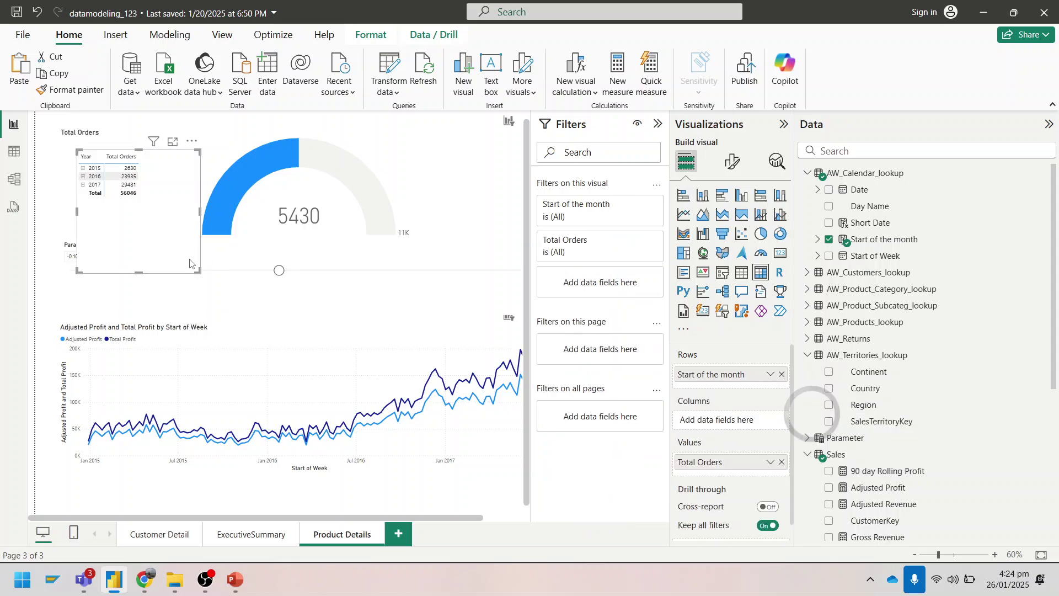
drag(197, 272, 209, 404)
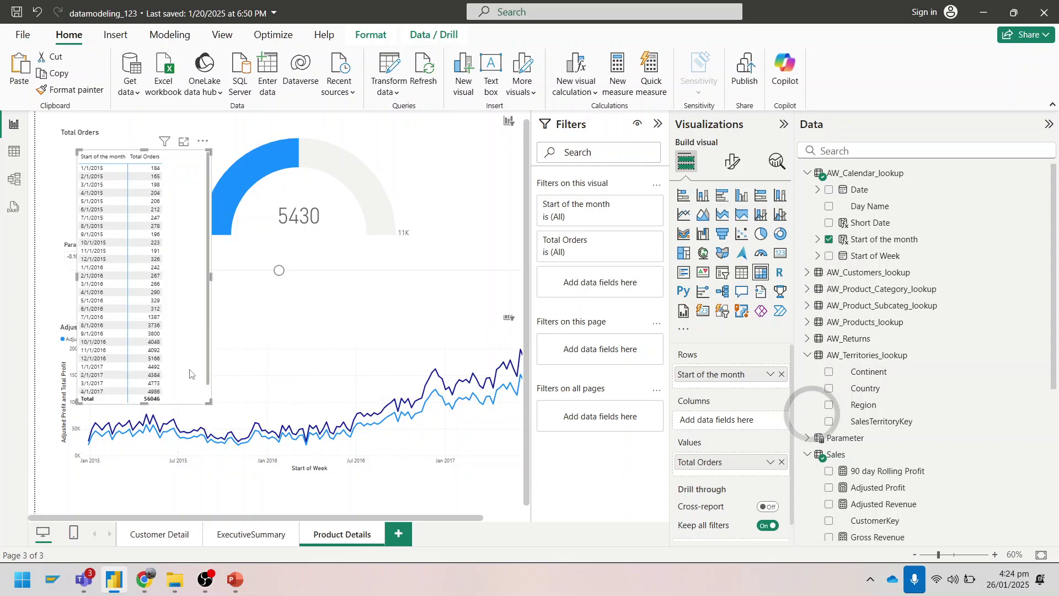
Compare the matrix's Total Orders for the latest month with the value on the Total Orders gauge
scroll(176, 365, down, 1)
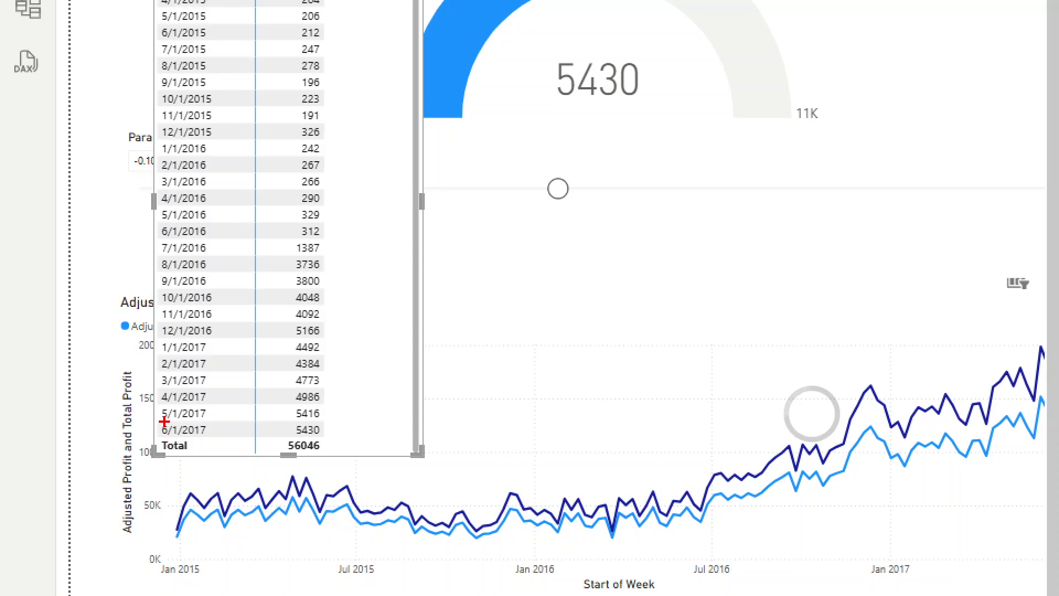
mouse_move(153, 417)
mouse_down()
mouse_move(290, 447)
mouse_move(383, 448)
mouse_up()
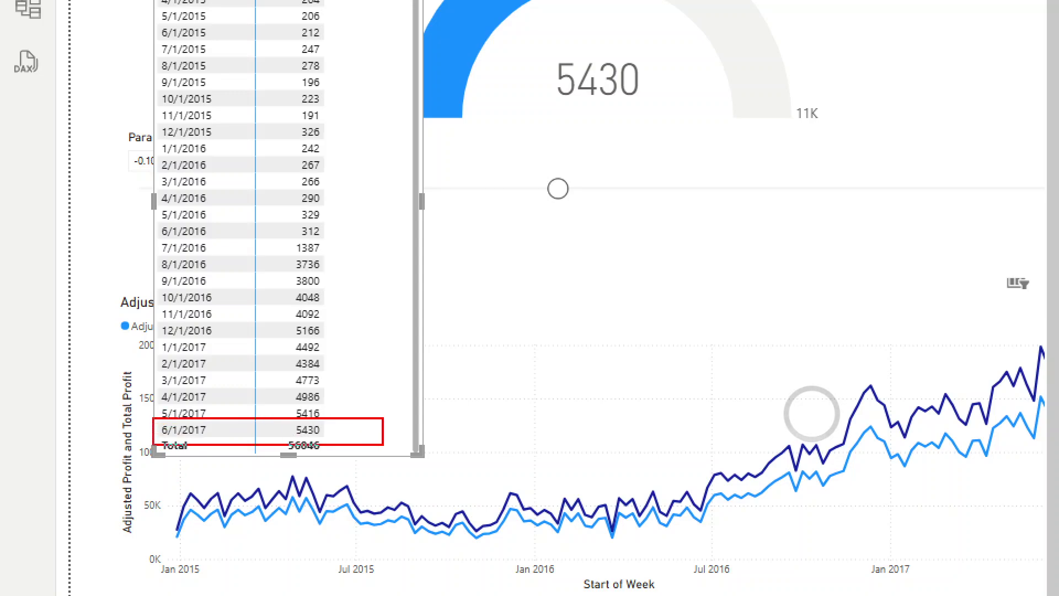
key(t)
drag(462, 1, 858, 117)
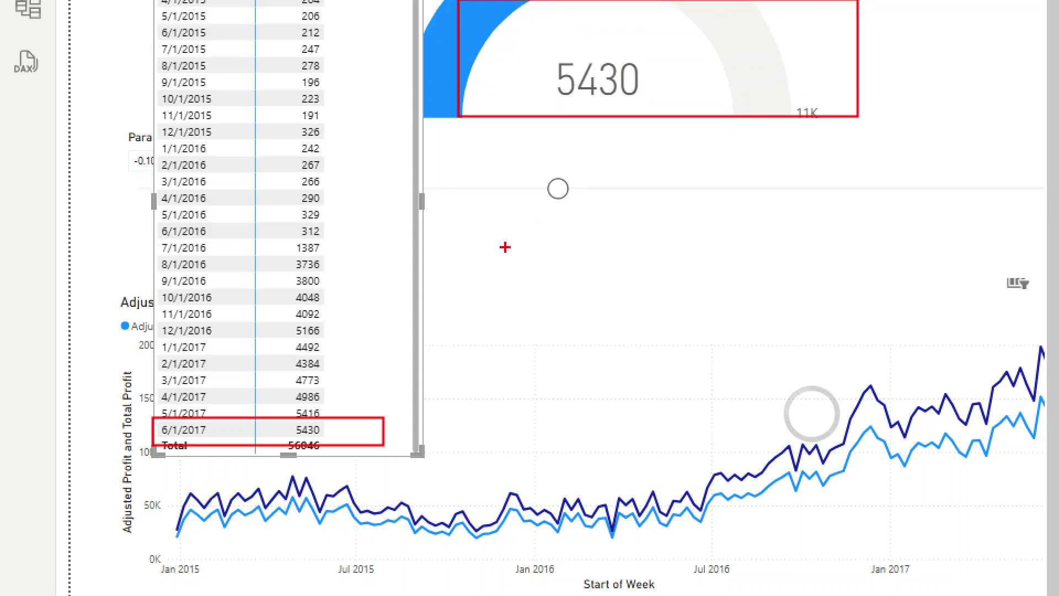
drag(327, 435, 391, 436)
drag(346, 332, 346, 388)
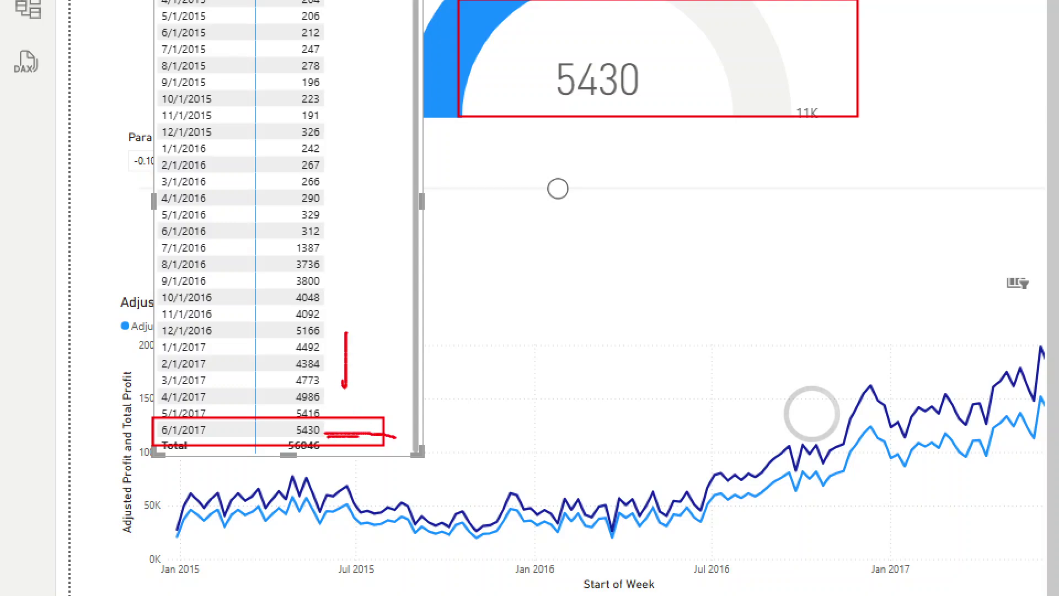
mouse_move(556, 28)
mouse_down()
mouse_move(504, 73)
mouse_move(643, 68)
mouse_move(538, 33)
mouse_up()
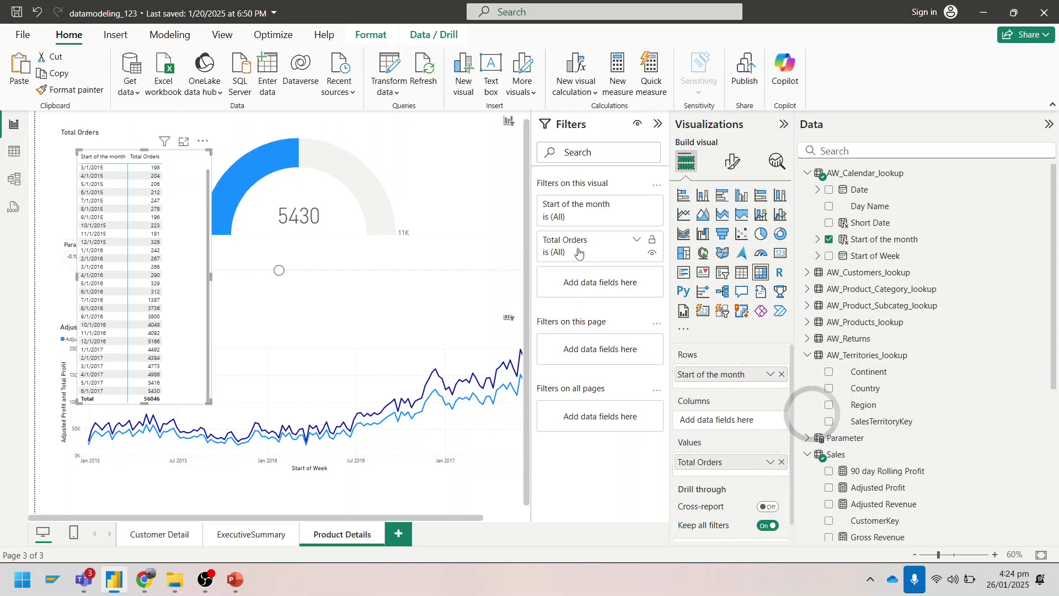
click(578, 253)
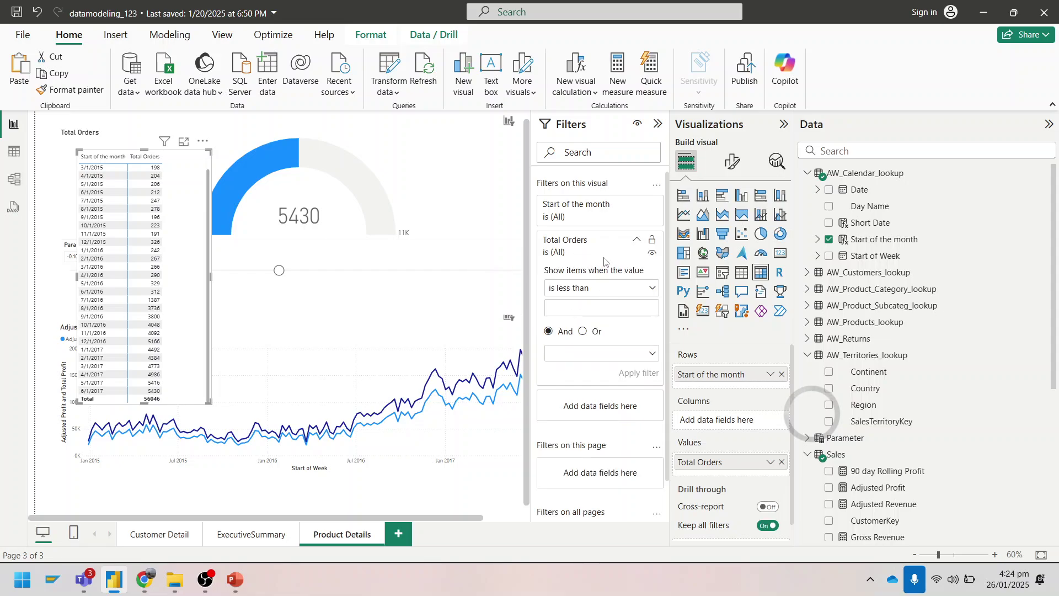
click(609, 219)
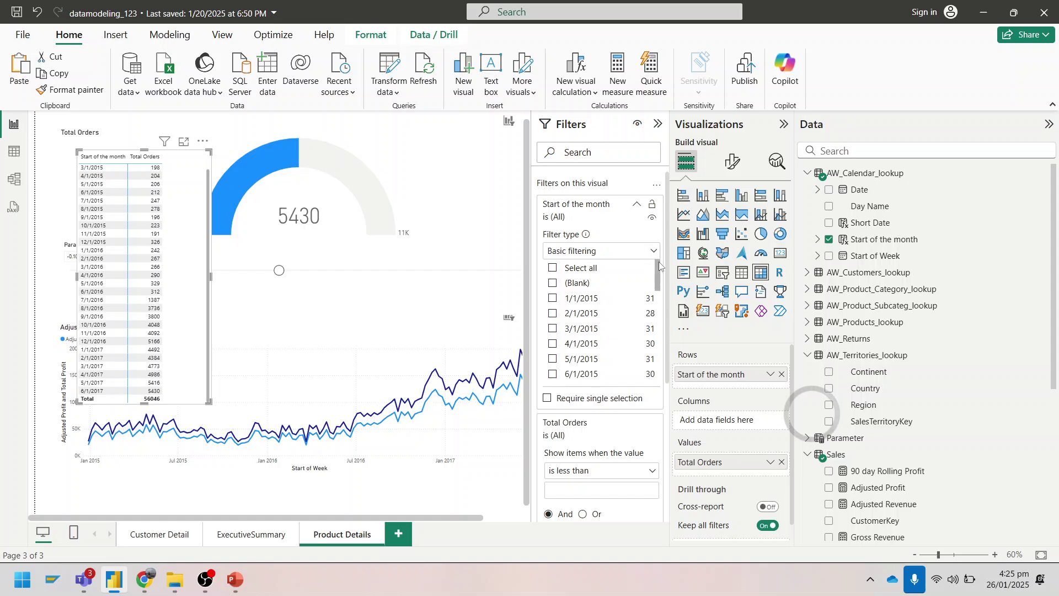
scroll(634, 358, down, 3)
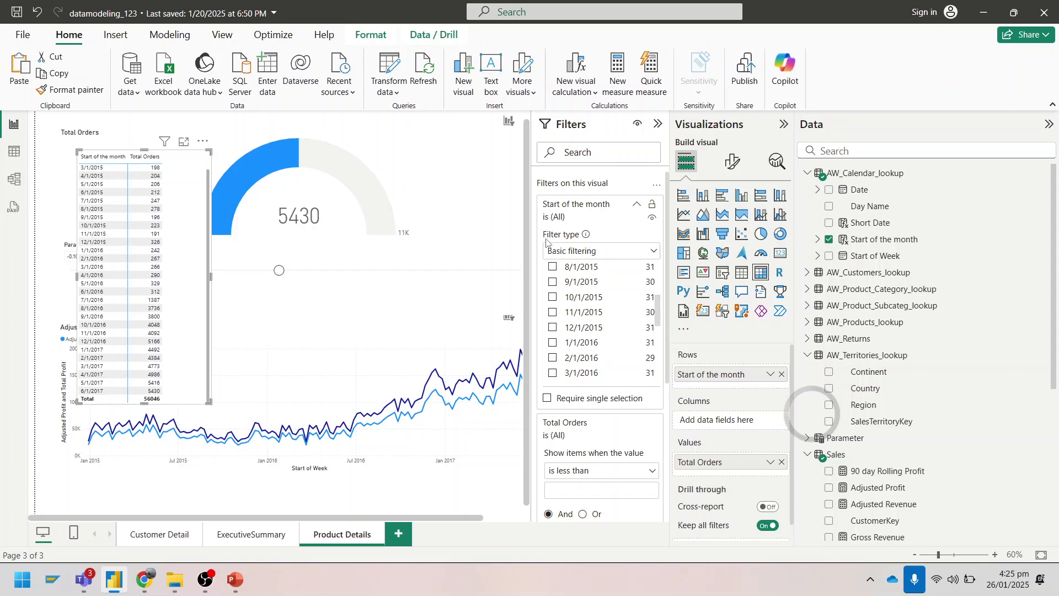
click(562, 214)
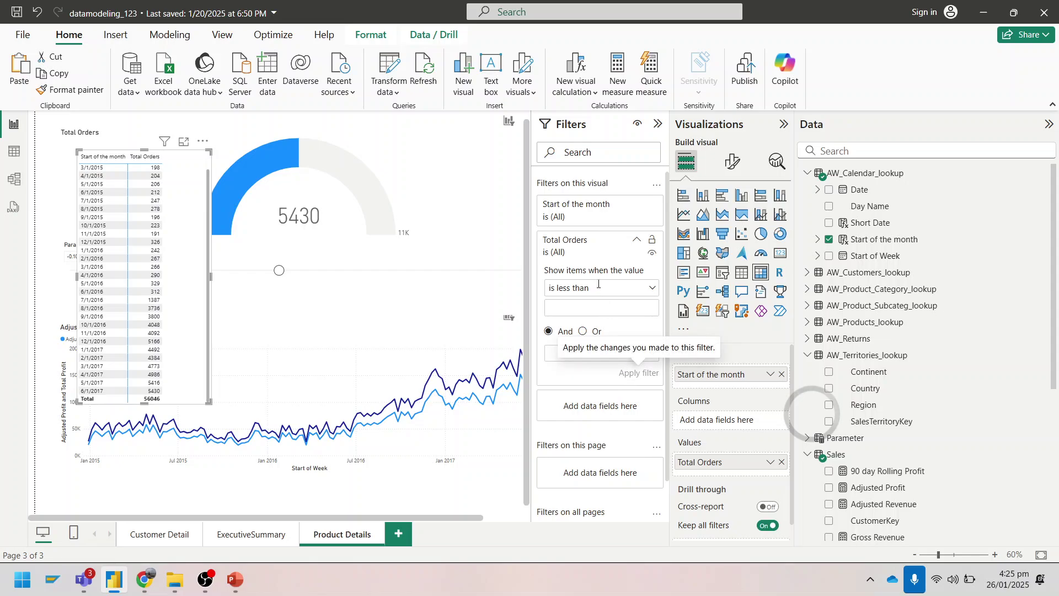
Switch the Total Orders gauge's Start of the month filter to basic filtering and select only 6/1/2017
click(333, 237)
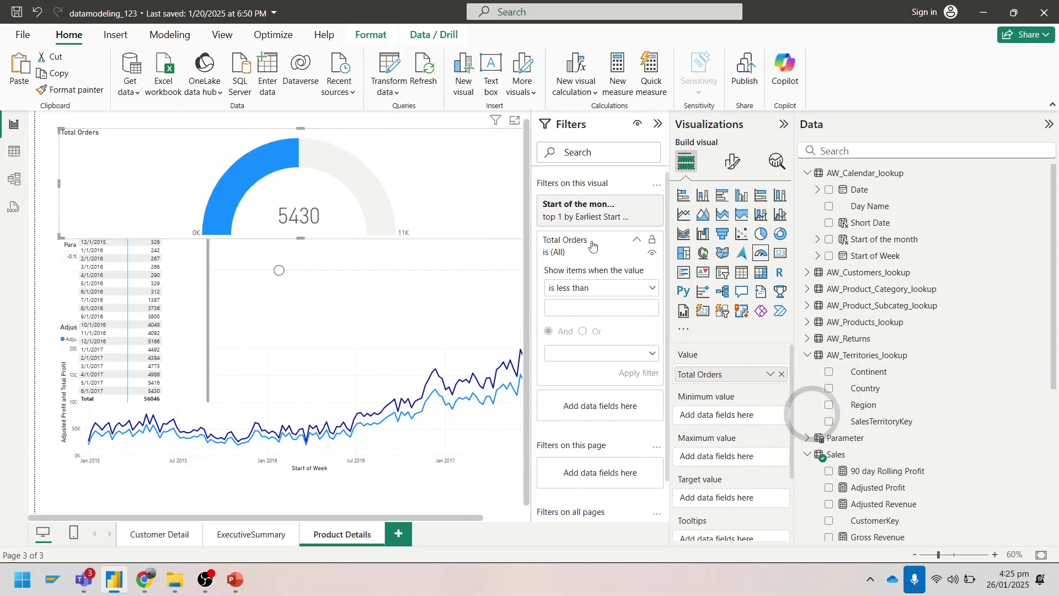
click(595, 216)
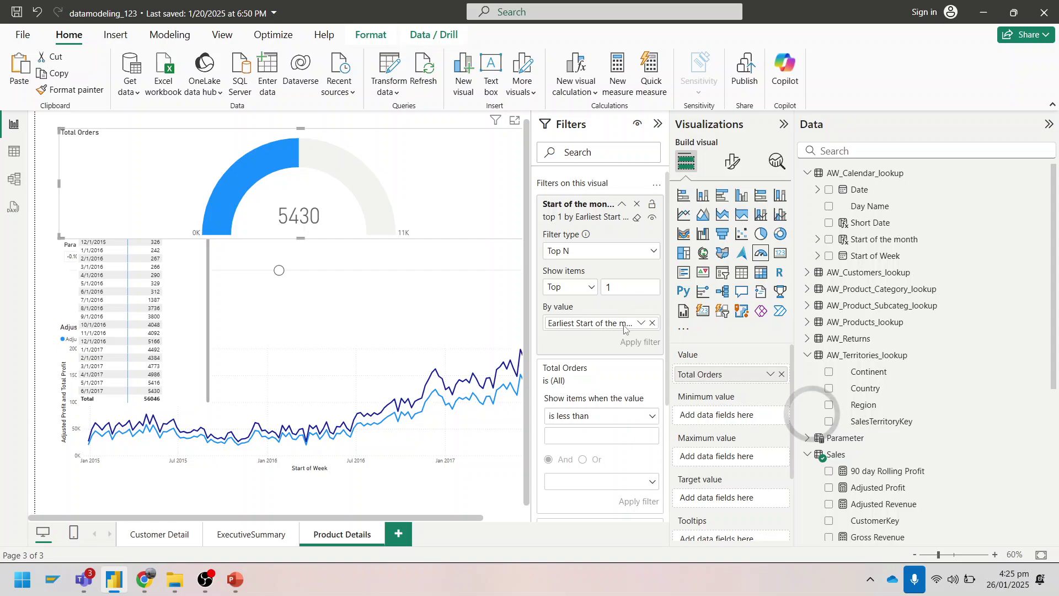
click(596, 254)
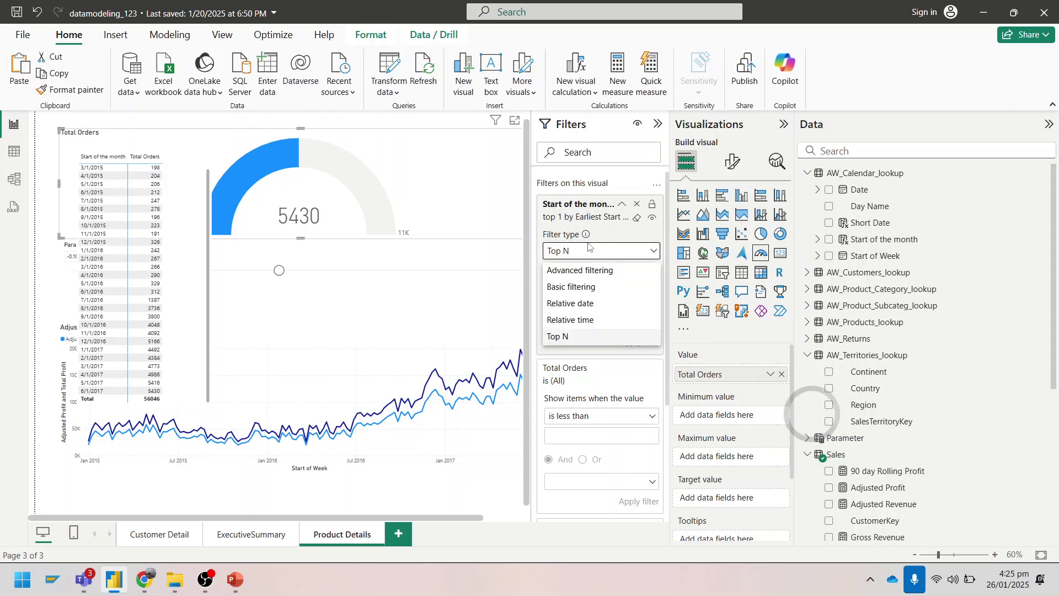
click(574, 287)
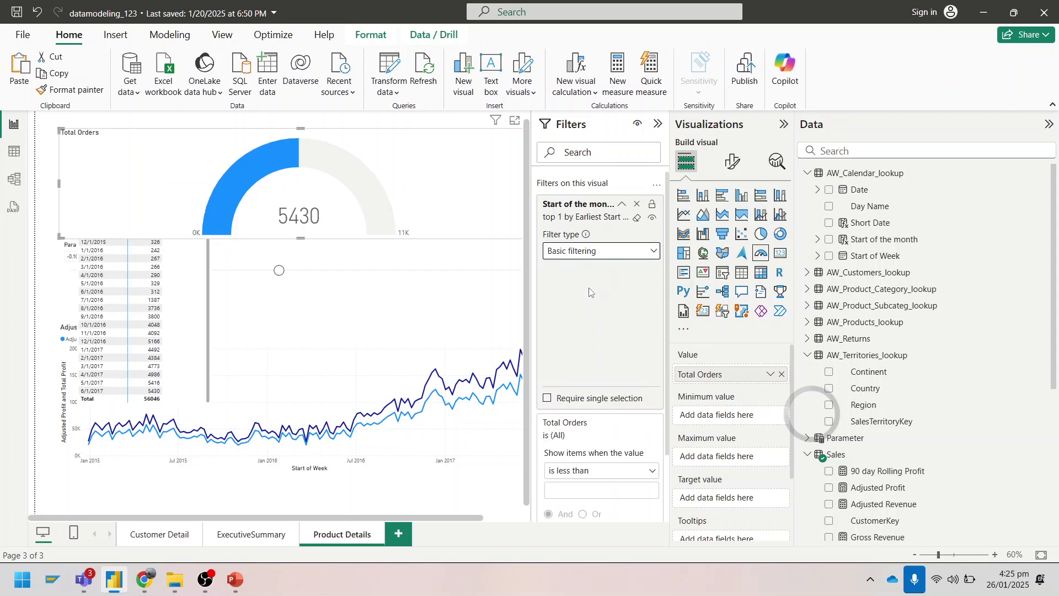
scroll(629, 307, down, 10)
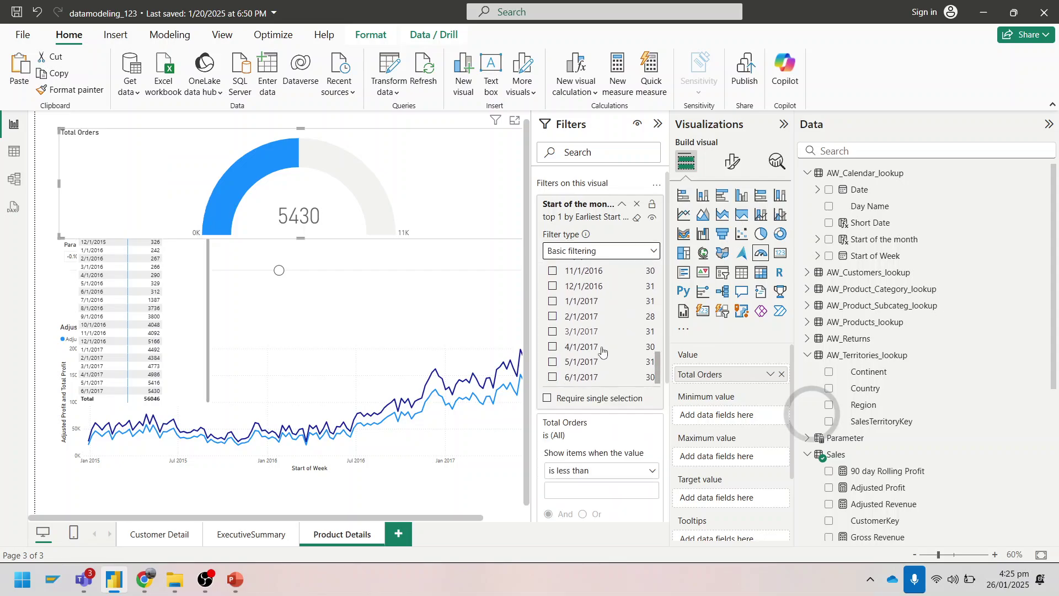
scroll(556, 331, down, 4)
scroll(556, 331, up, 3)
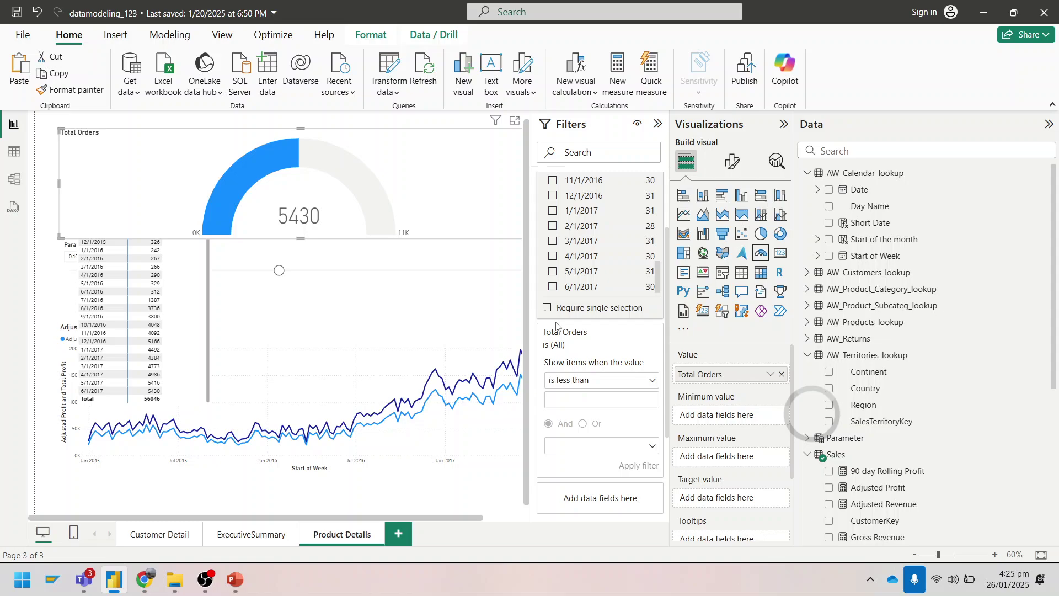
click(552, 286)
scroll(607, 276, up, 10)
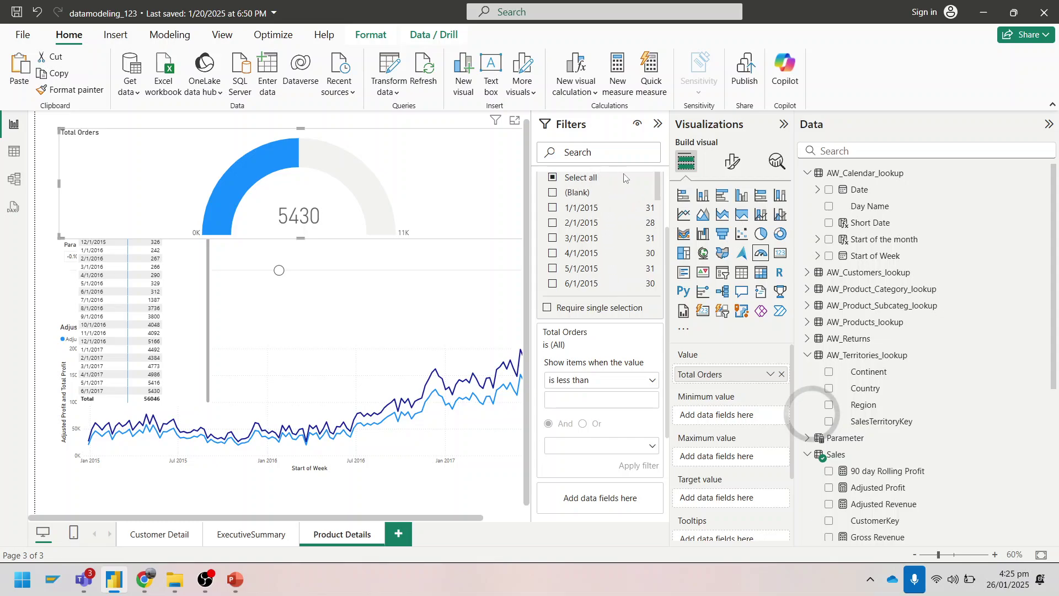
scroll(624, 177, up, 3)
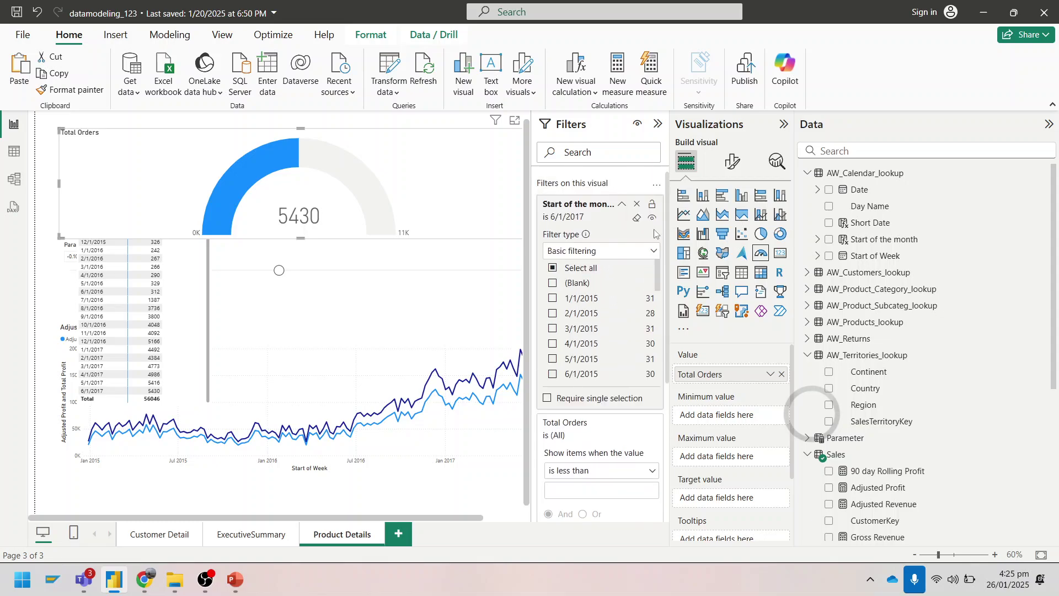
Change the Total Orders gauge's Start of the month filter to Top N, showing the top 1 by Earliest Start of the month
click(614, 251)
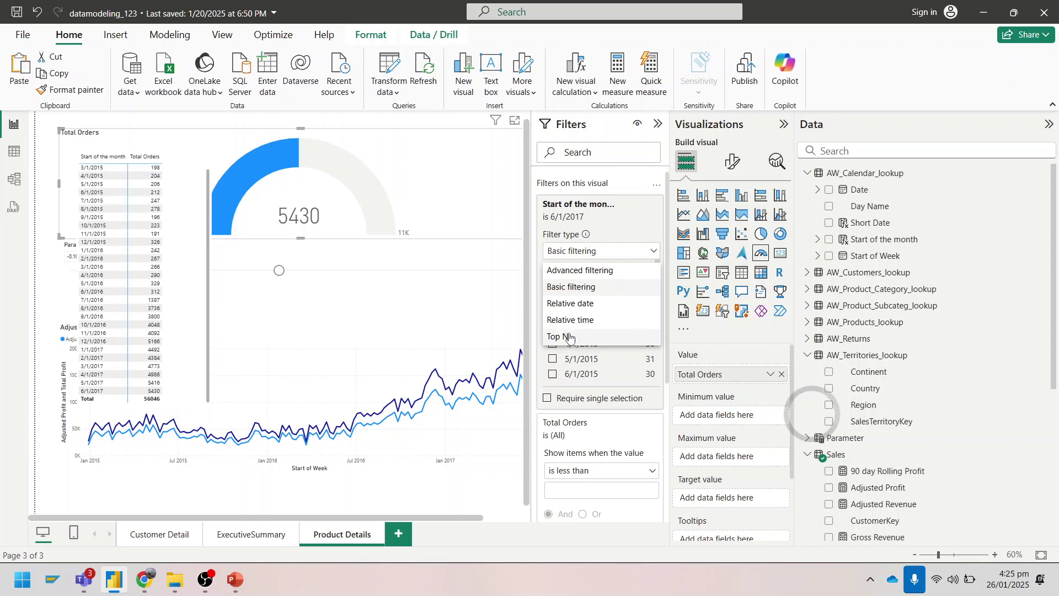
click(570, 337)
click(619, 290)
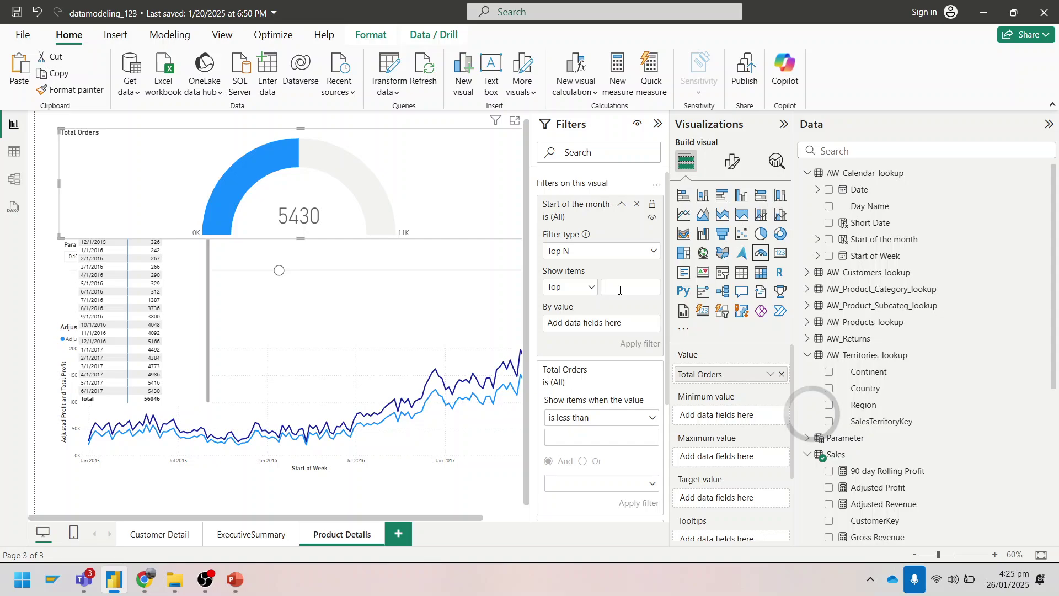
text(1)
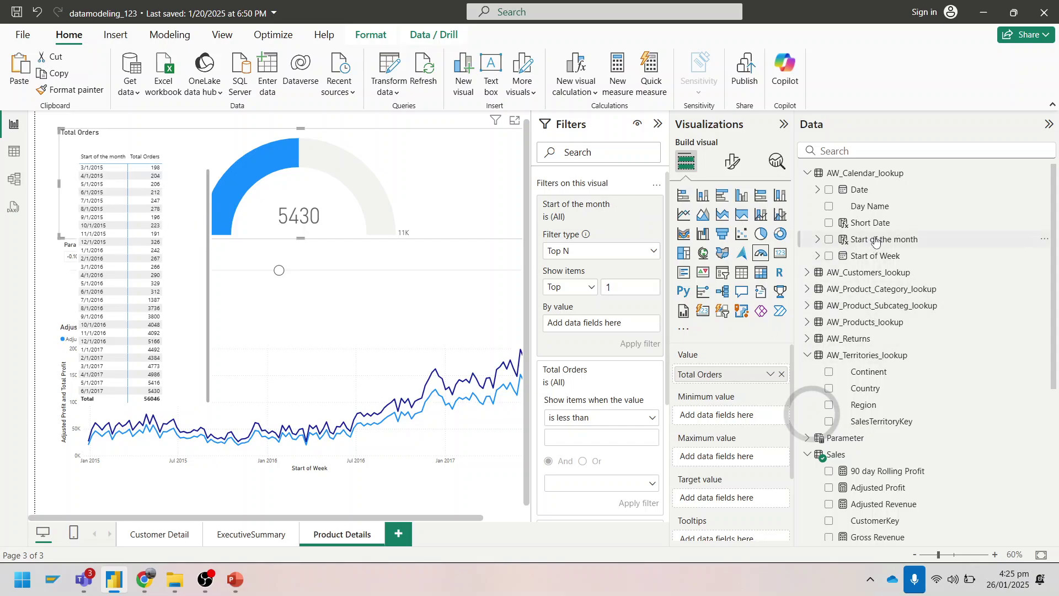
drag(875, 243, 628, 325)
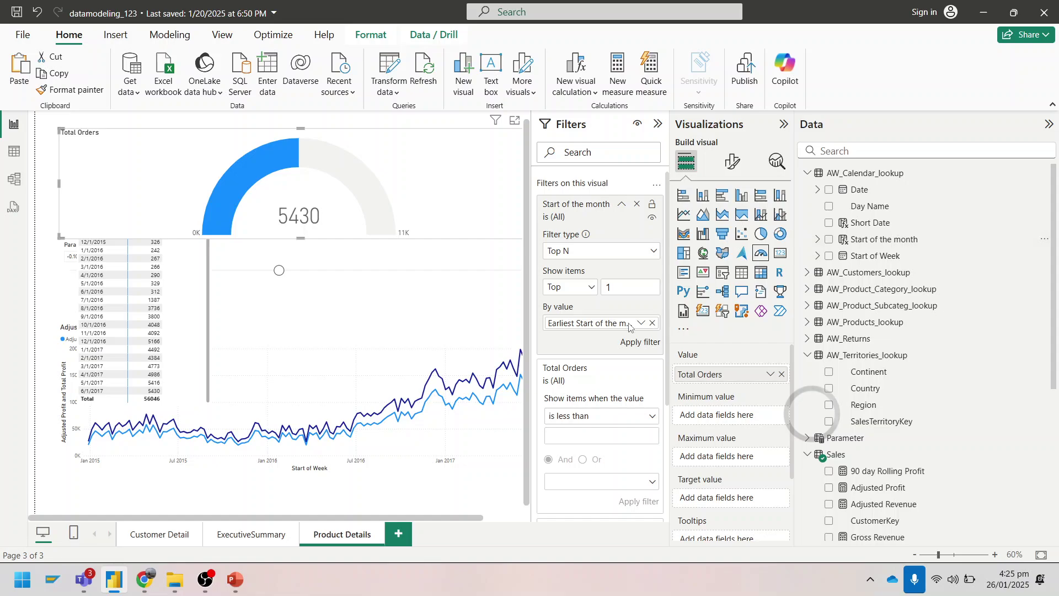
click(637, 343)
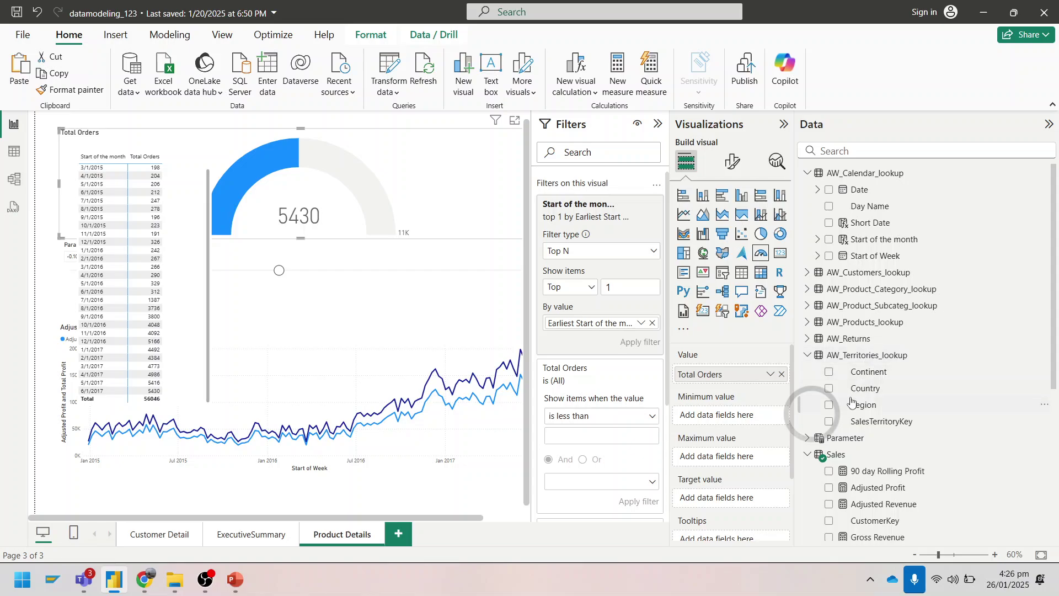
Add Order Target as the gauge's target value and narrow the gauge so it clears the matrix
scroll(852, 402, down, 3)
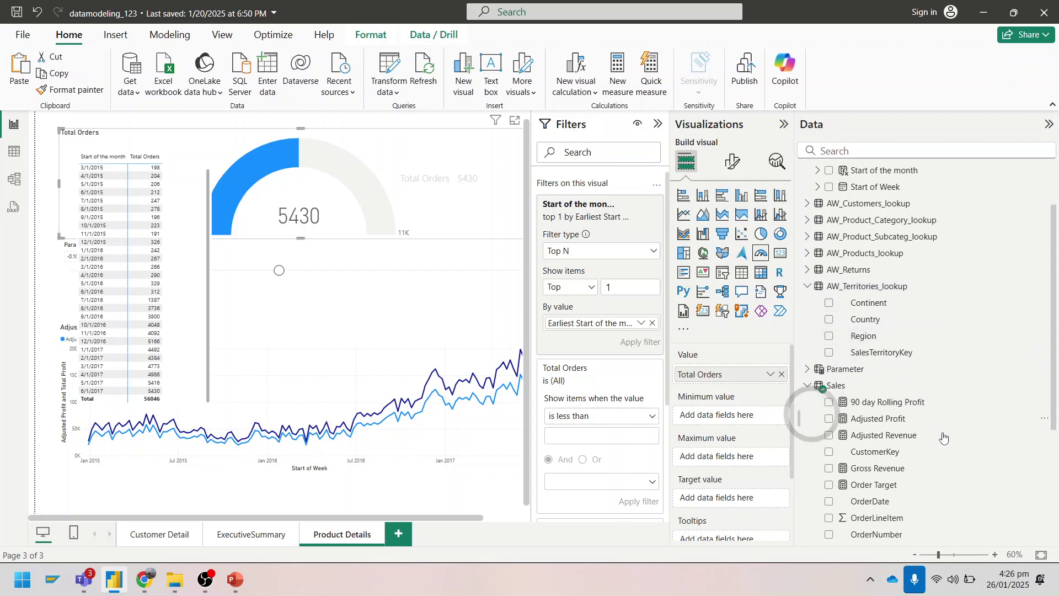
scroll(885, 404, down, 3)
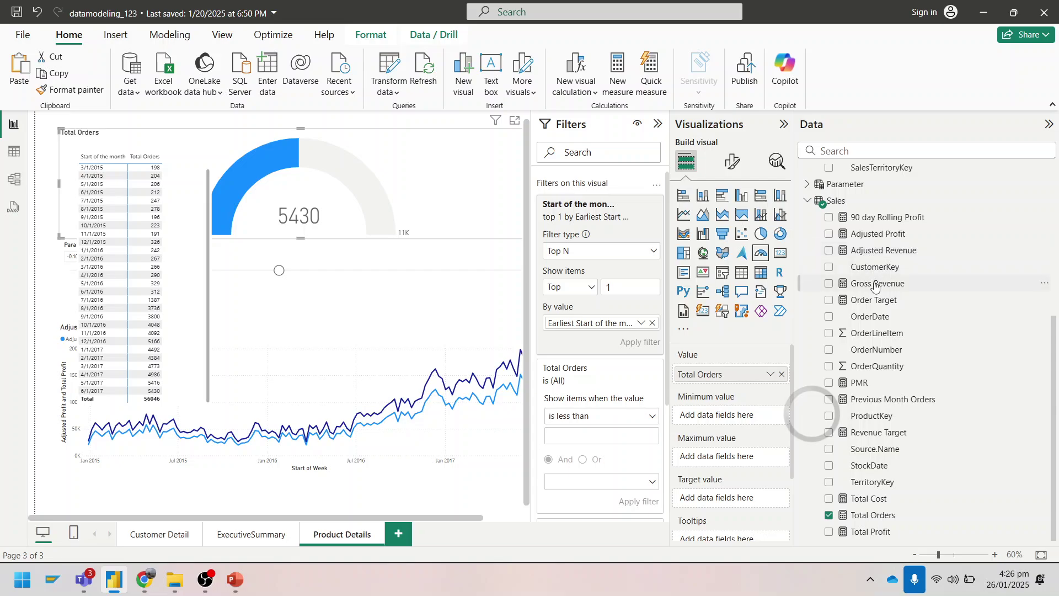
drag(874, 304, 737, 502)
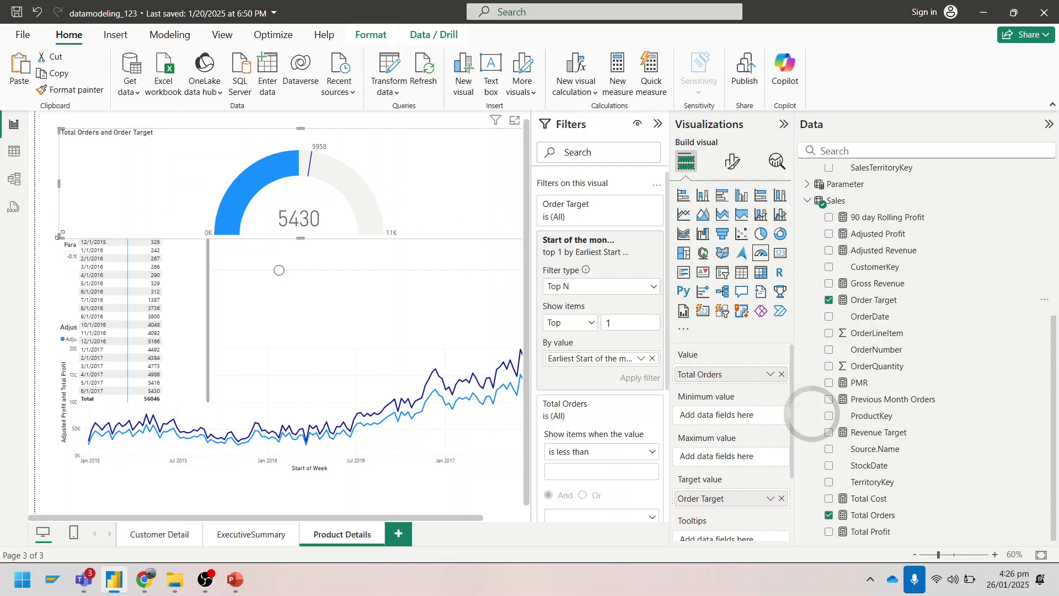
drag(60, 236, 237, 239)
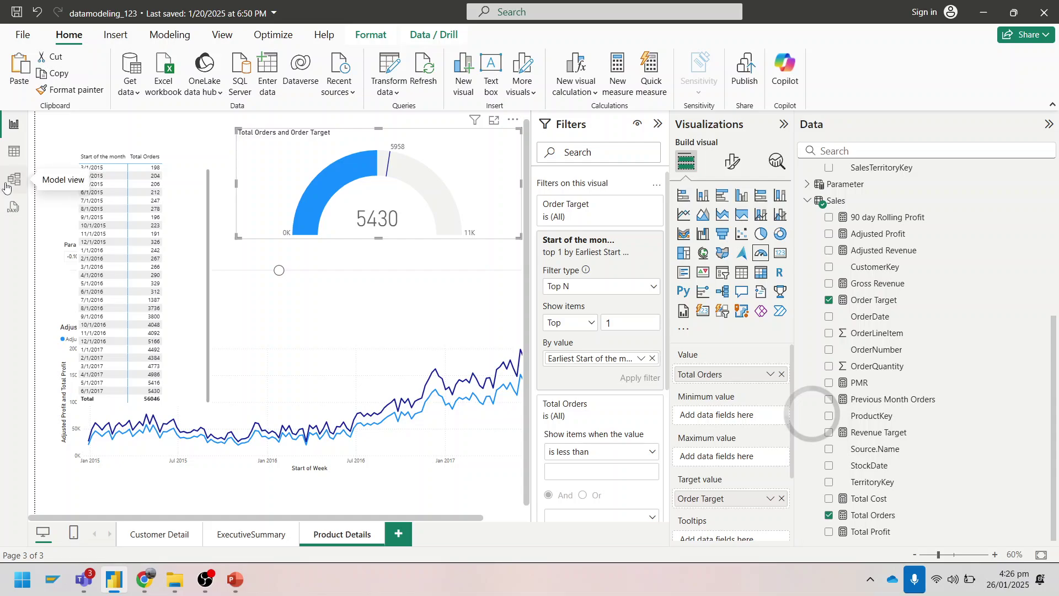
click(392, 92)
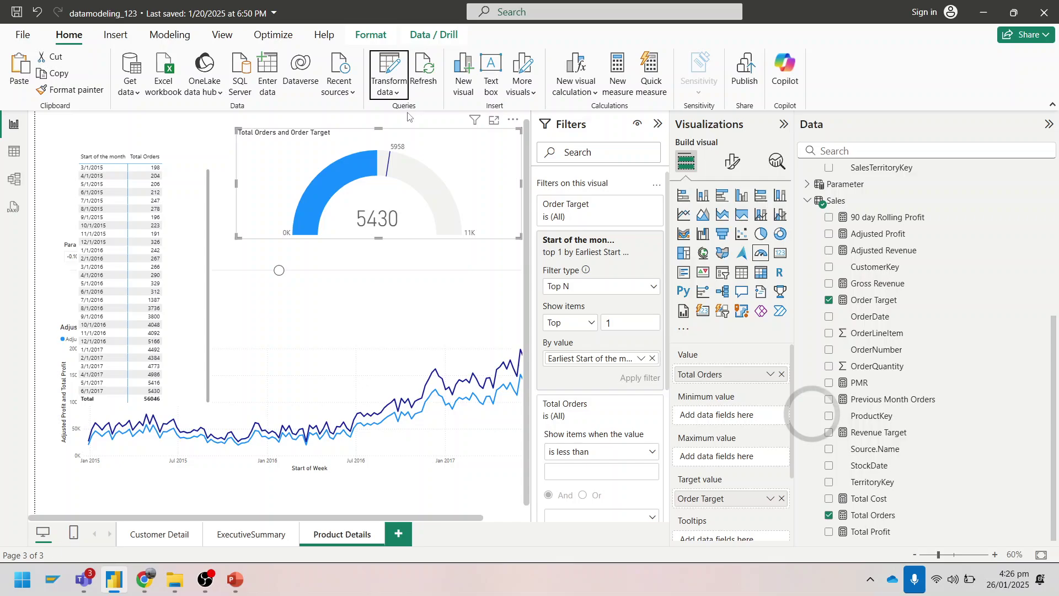
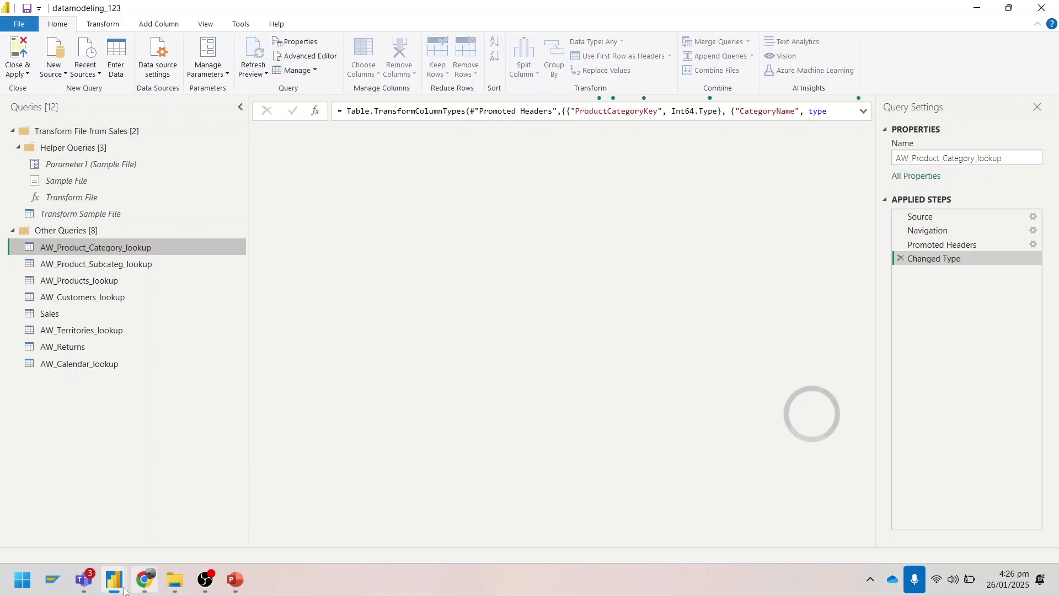
mouse_move(123, 591)
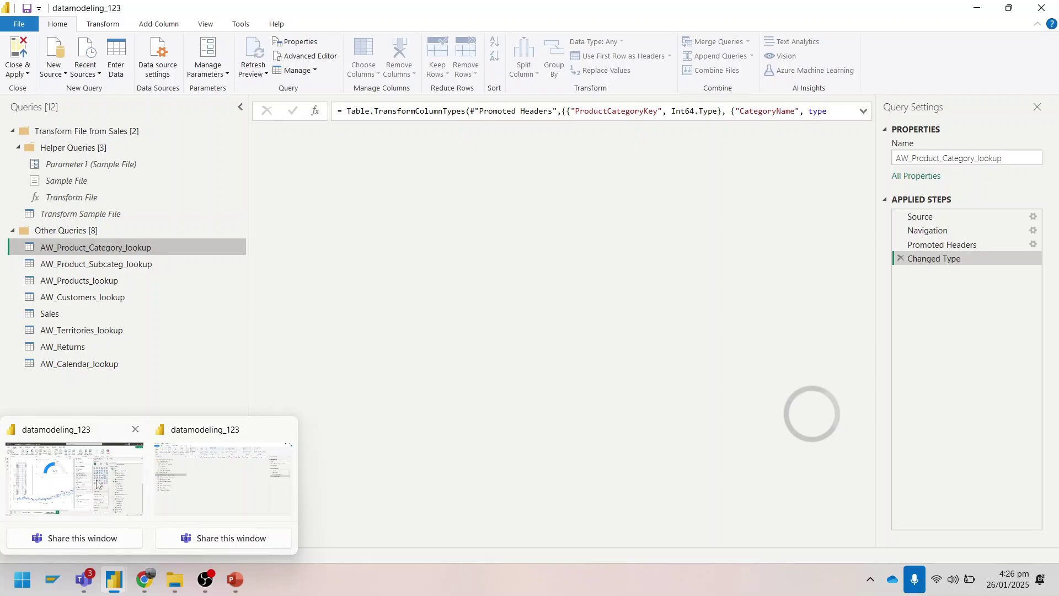
click(58, 438)
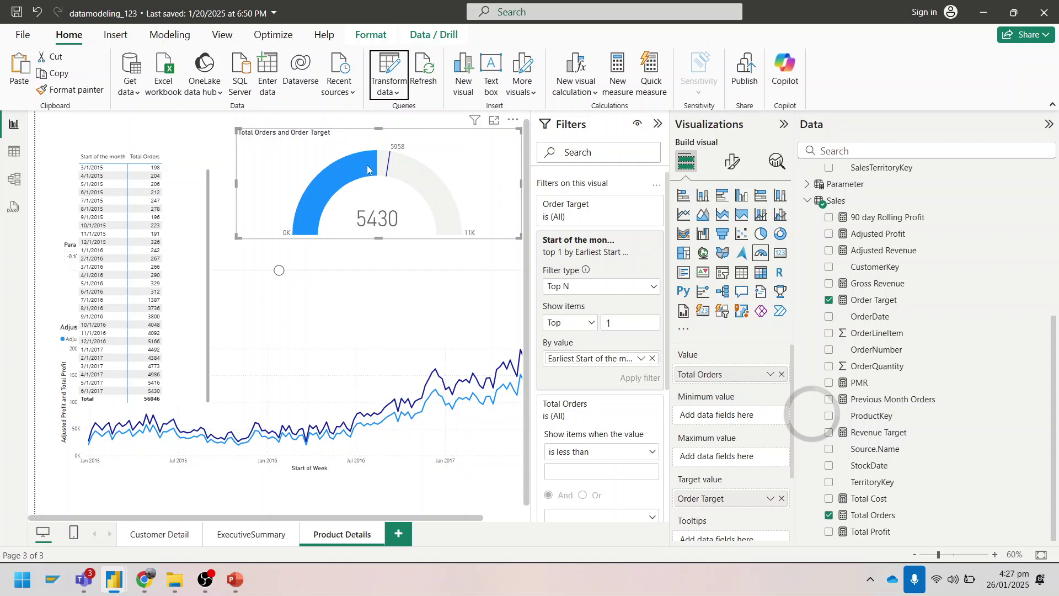
mouse_move(384, 169)
mouse_move(428, 180)
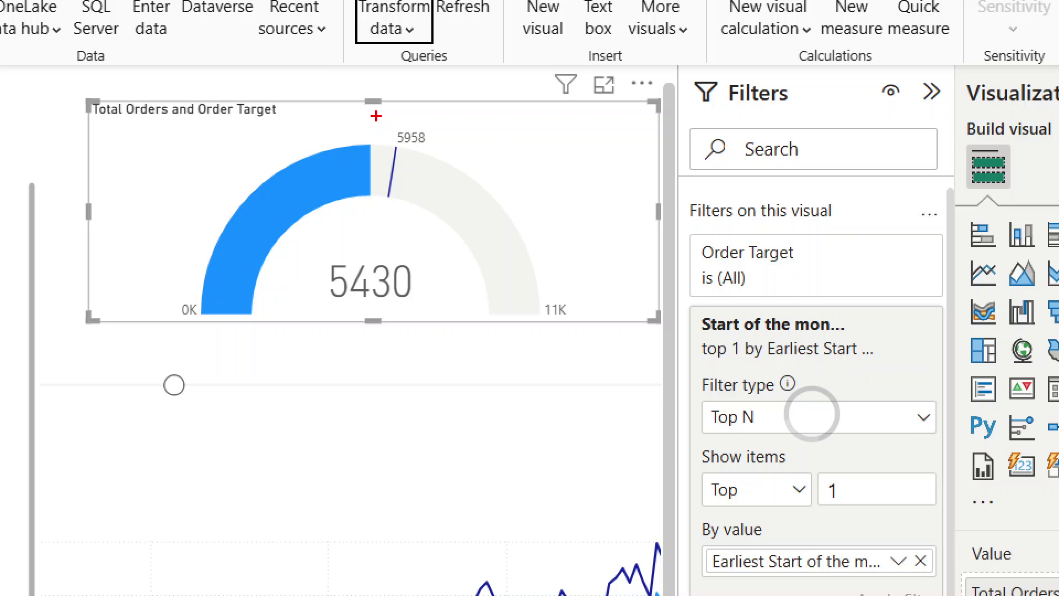
drag(376, 115, 472, 146)
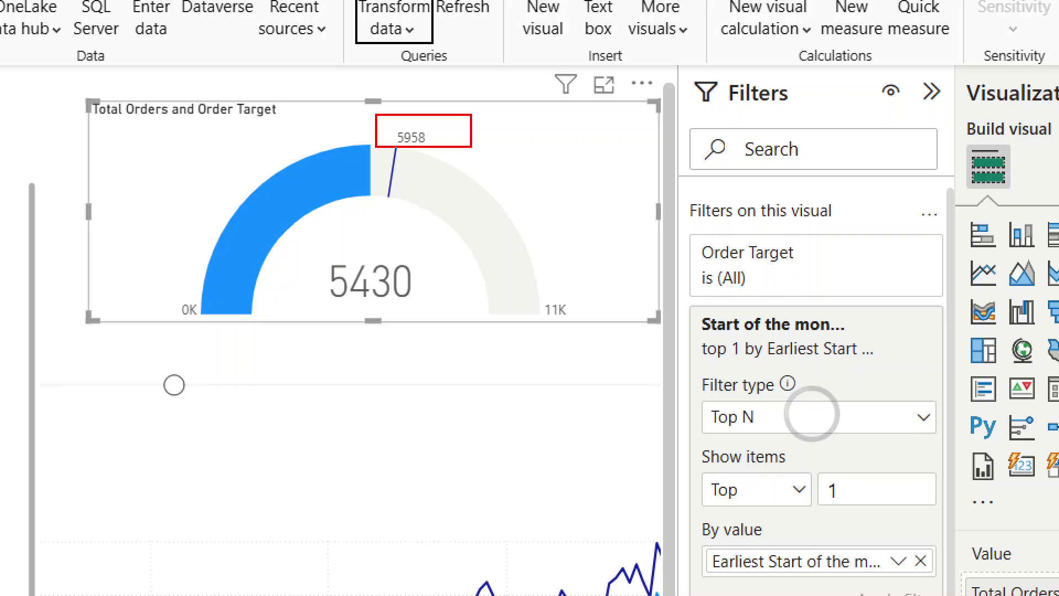
drag(259, 255, 485, 302)
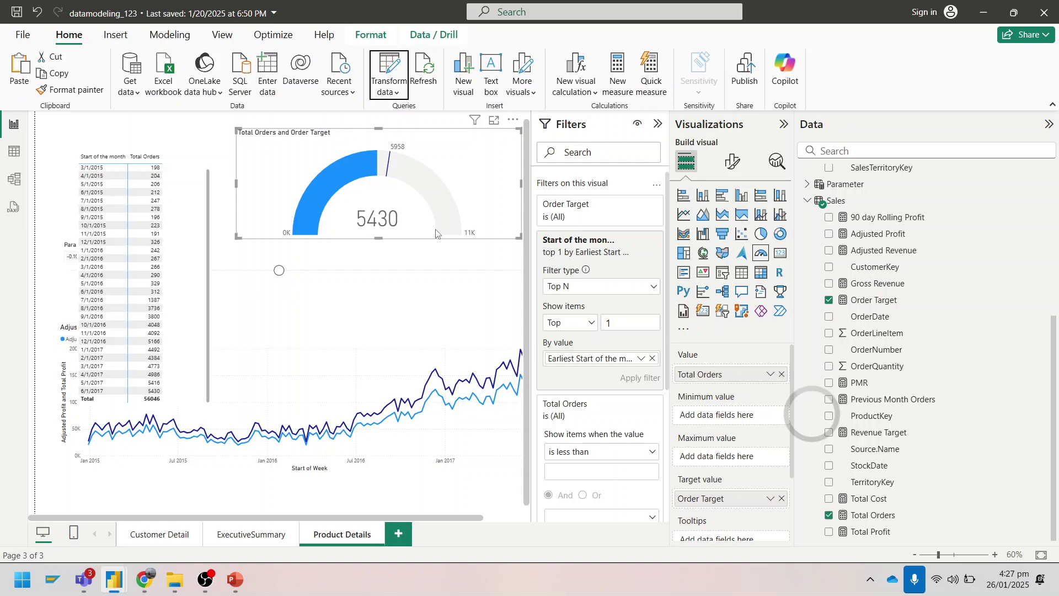
Move Order Target from the gauge's target value to its maximum value and narrow the gauge further
drag(720, 499, 721, 458)
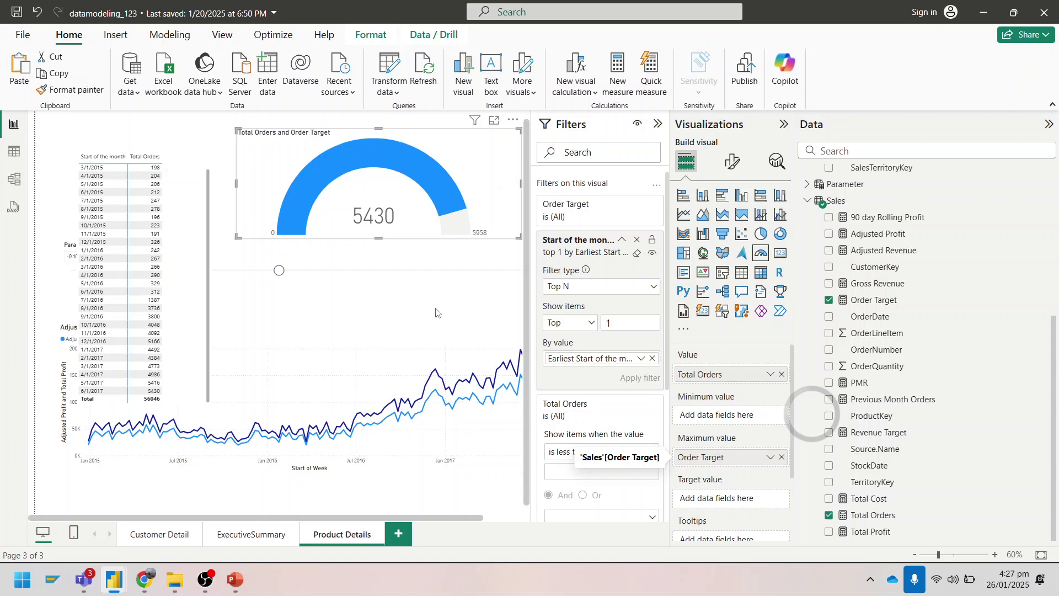
drag(518, 235, 436, 238)
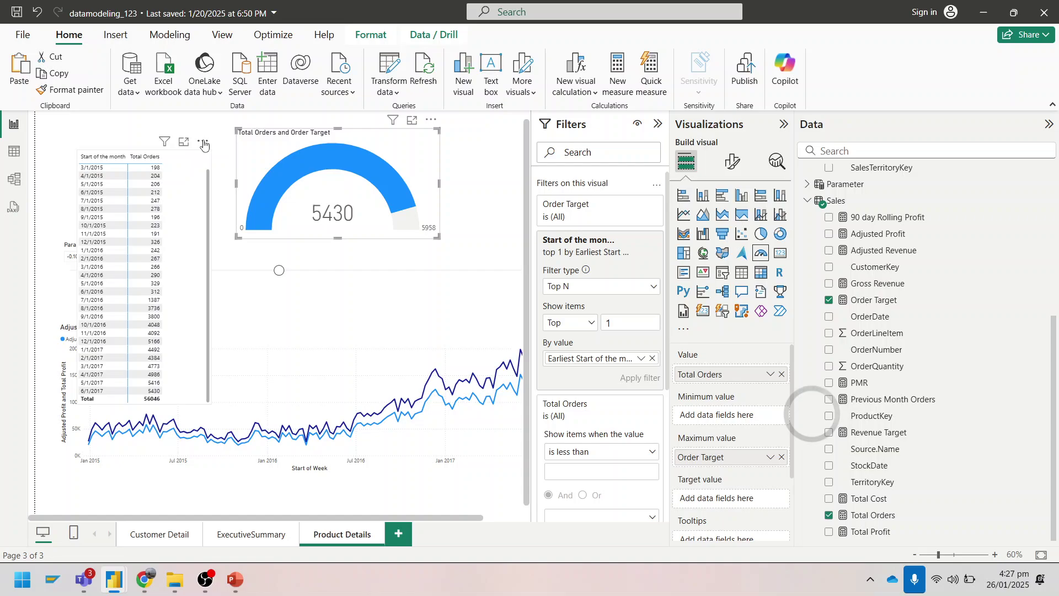
Remove the Start of the month and Total Orders matrix from the Product Details page
click(203, 142)
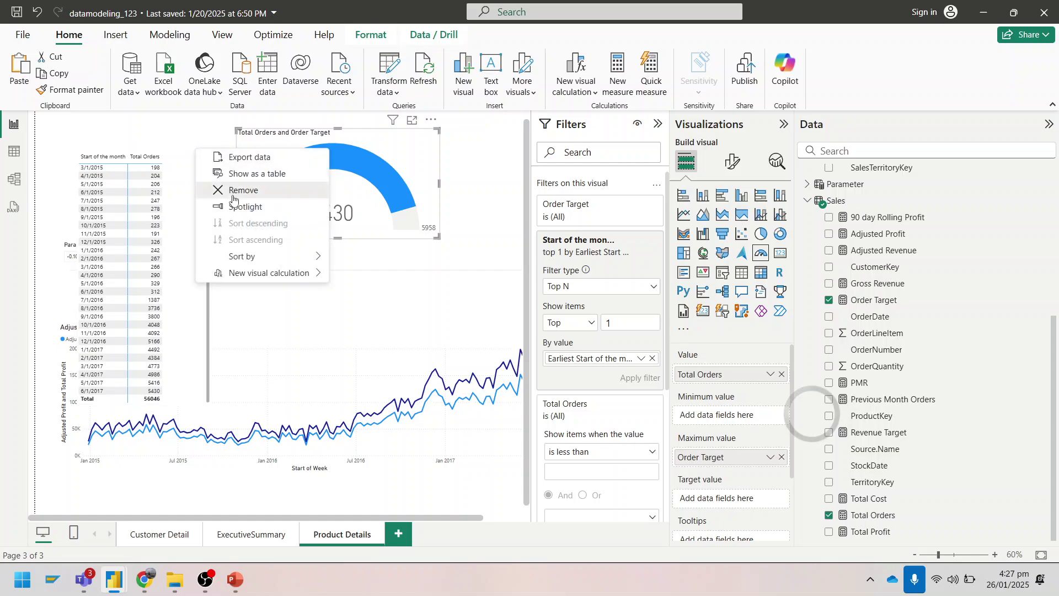
click(234, 193)
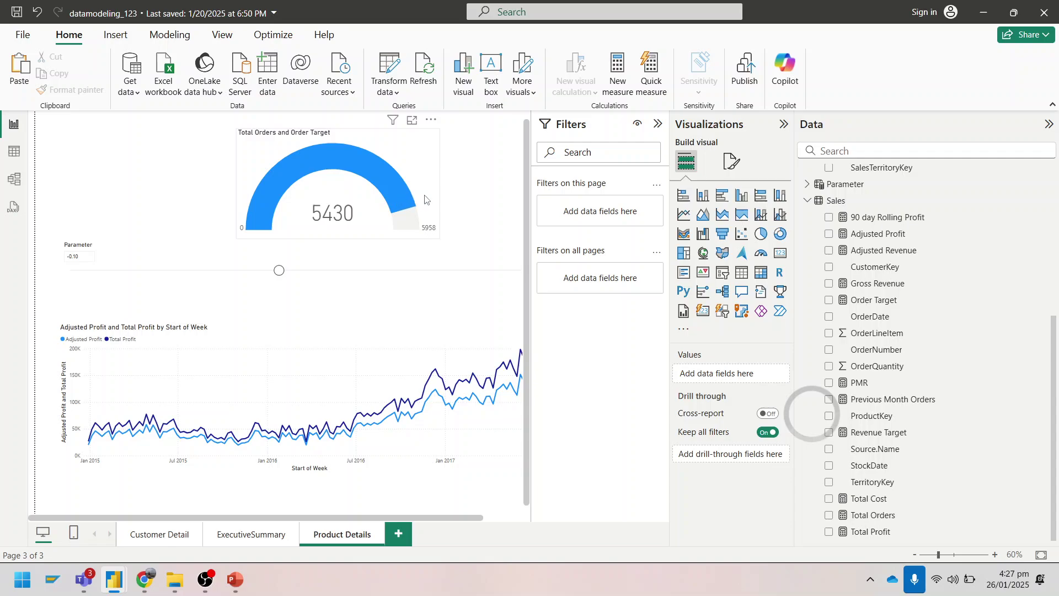
scroll(381, 317, up, 1)
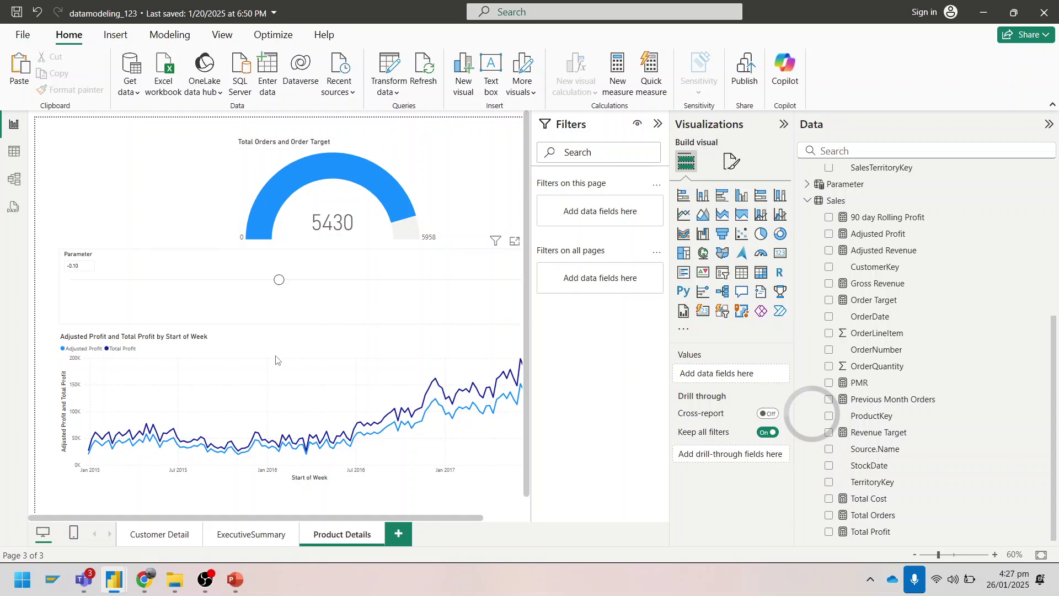
Narrow the Adjusted Profit and Total Profit line chart to the page's right half and fit a smaller Parameter slicer beside it
click(60, 416)
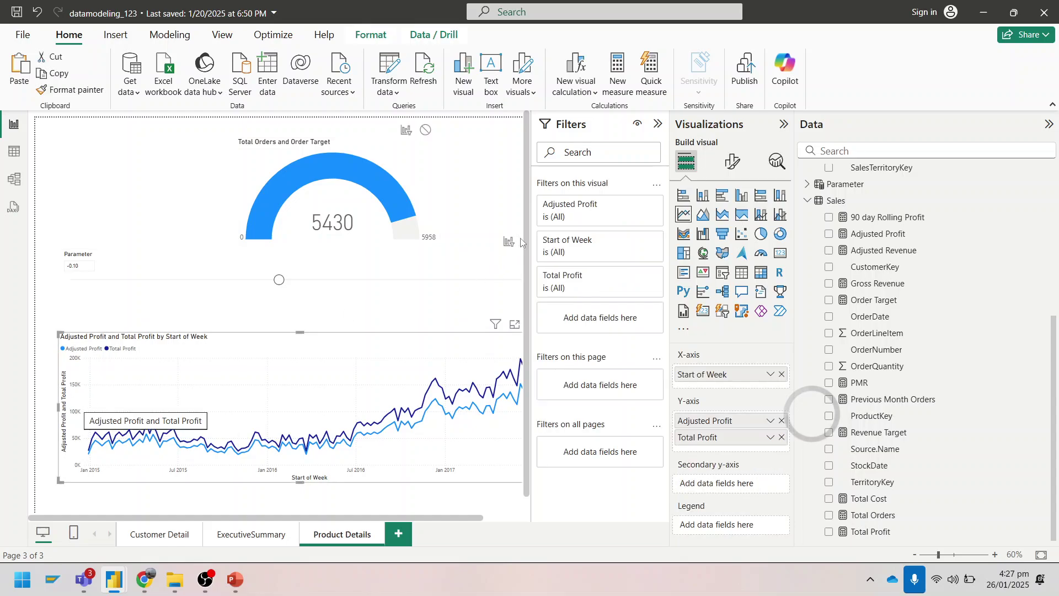
click(657, 124)
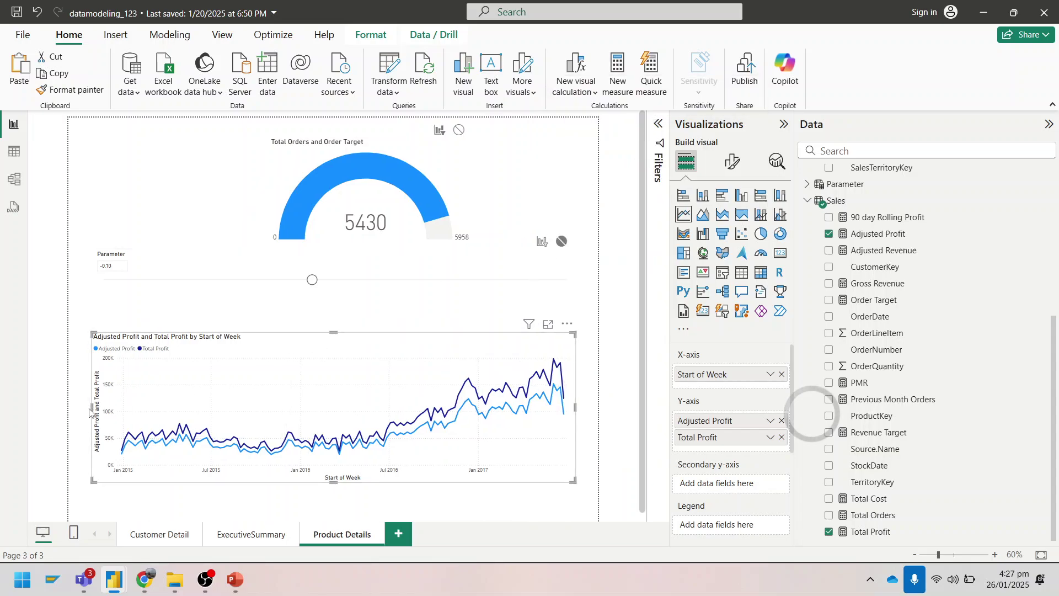
drag(91, 408, 356, 409)
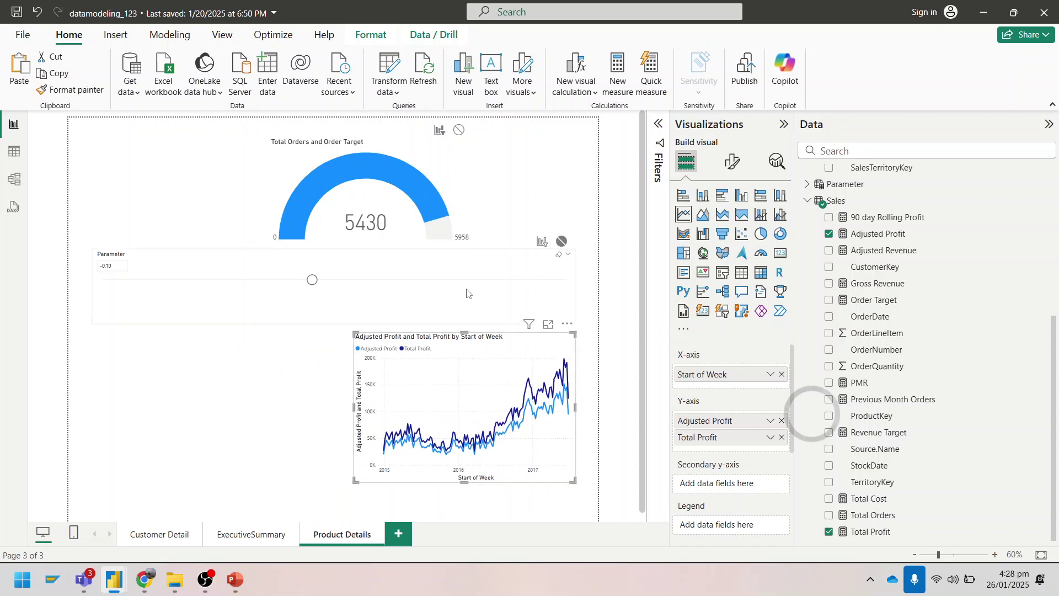
click(577, 324)
drag(577, 324, 220, 442)
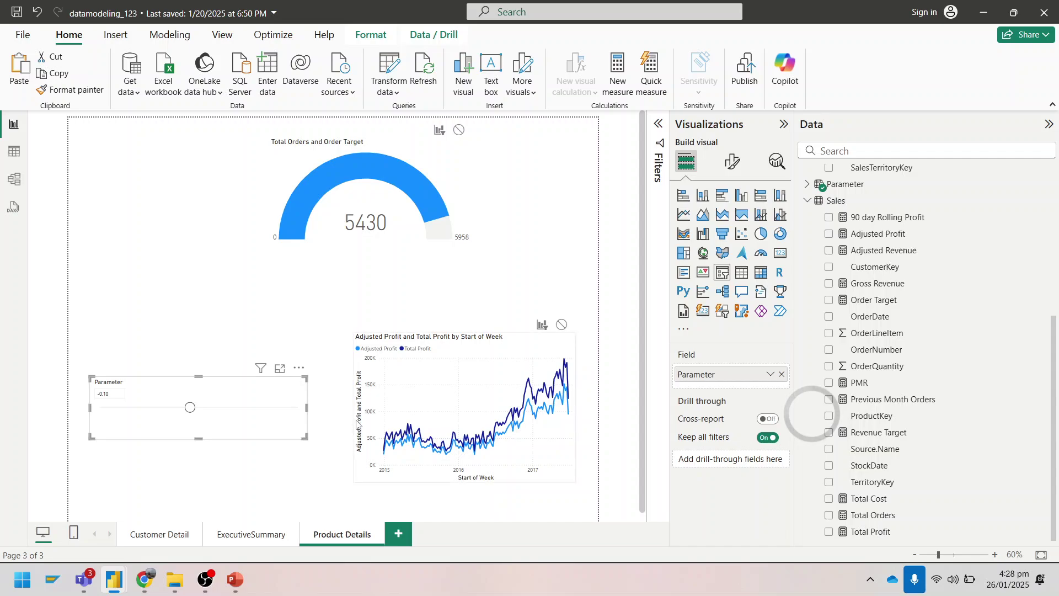
click(356, 416)
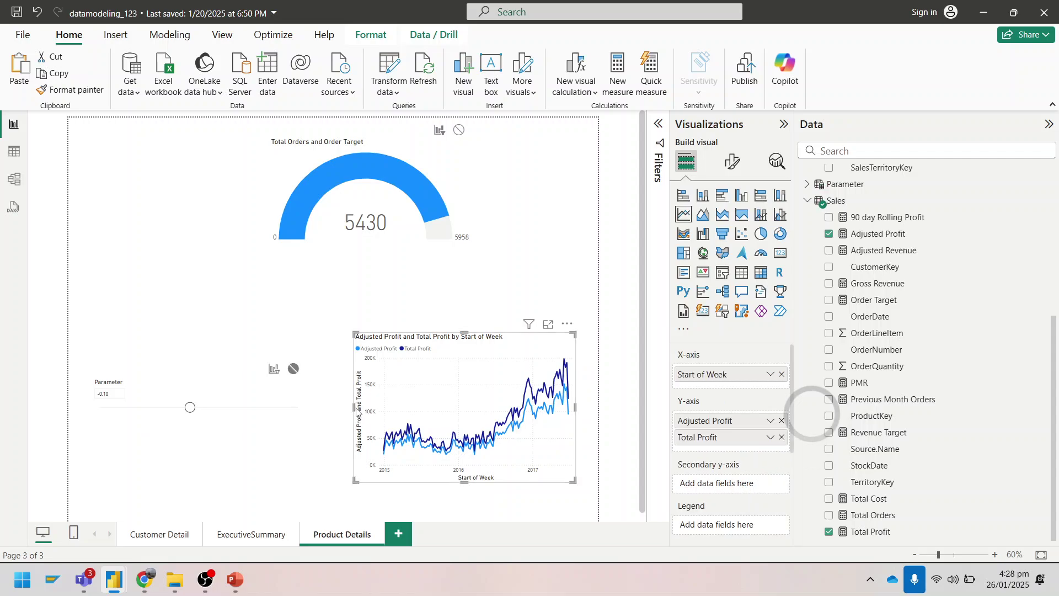
drag(354, 415, 324, 413)
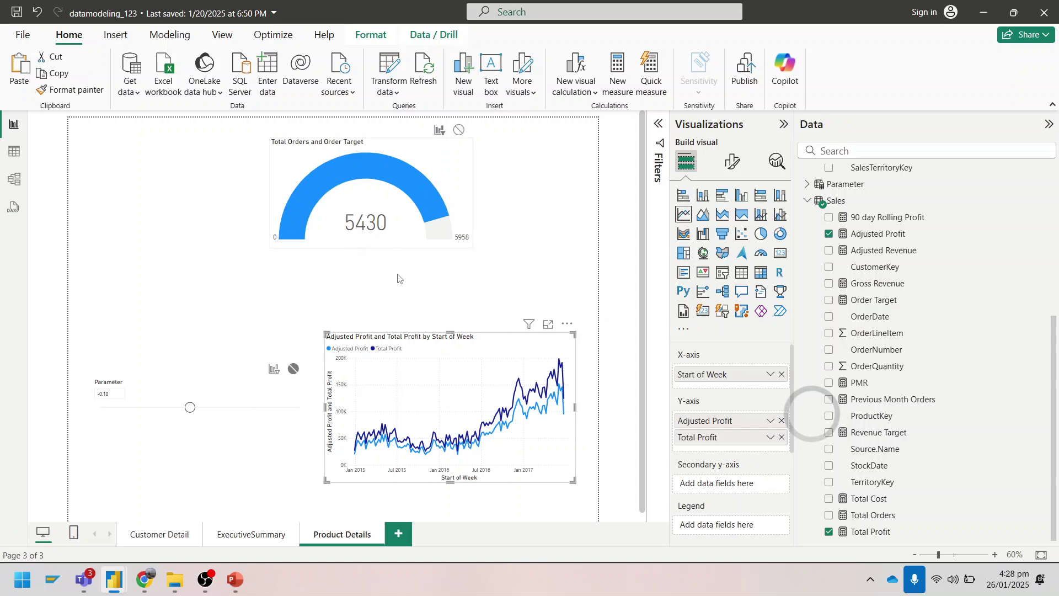
Shrink and reposition the Total Orders gauge above the lower visuals, and place a copy of it to its right
drag(335, 250, 221, 300)
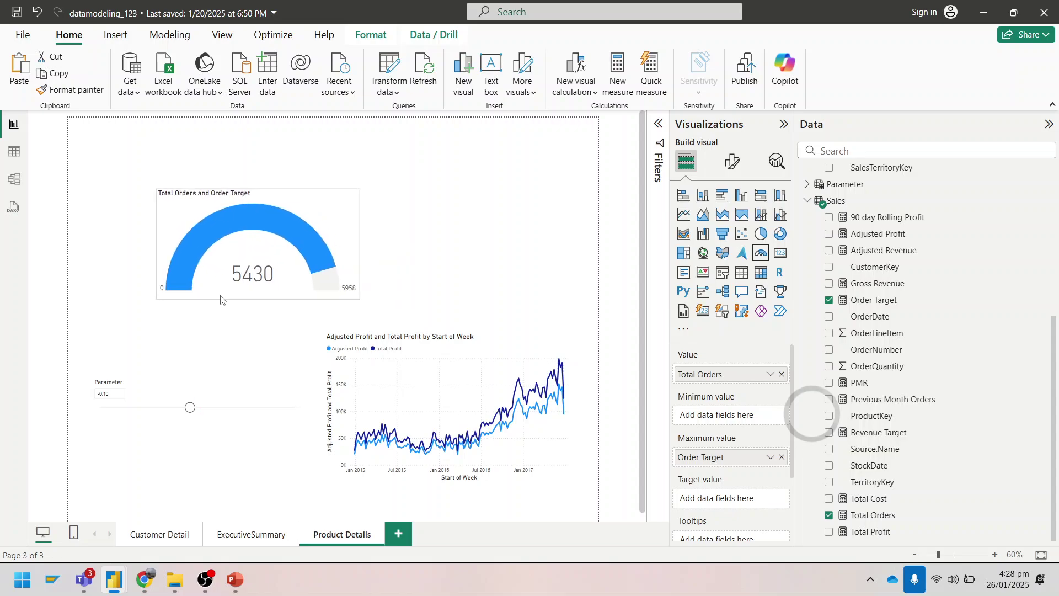
drag(342, 299, 298, 286)
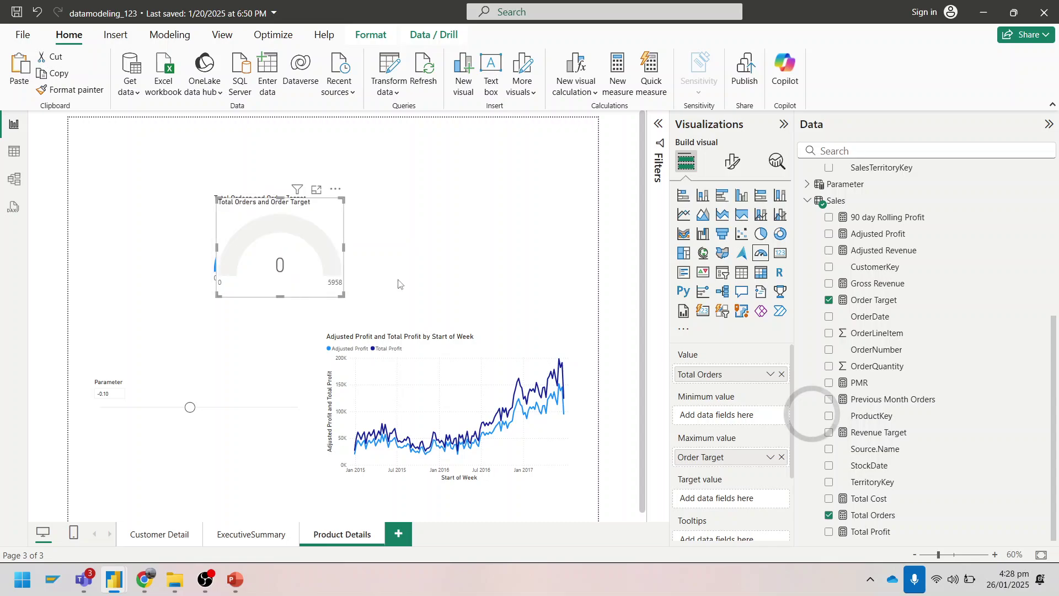
key(ctrl+c)
key(ctrl+v)
drag(298, 286, 464, 284)
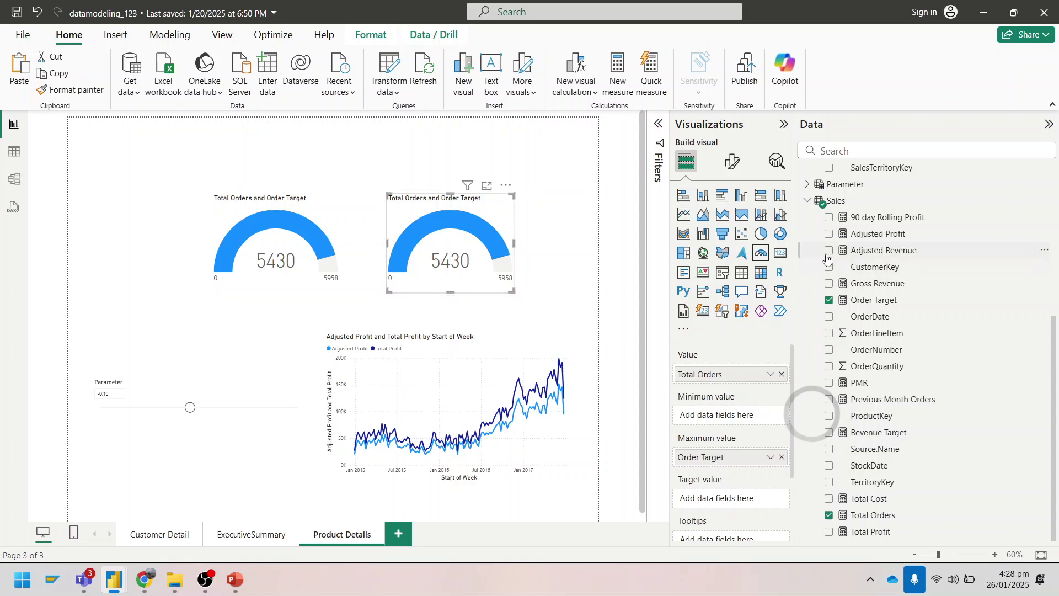
Replace the copied gauge's fields with Total Returns as the value and Previous Month REturns as the maximum value
click(780, 379)
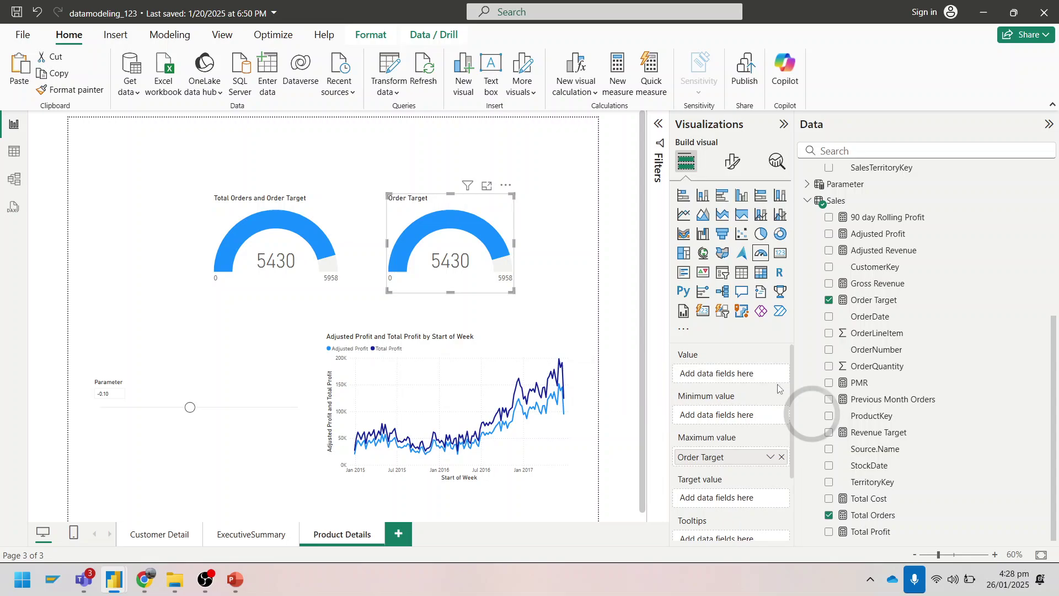
click(781, 457)
scroll(818, 241, up, 3)
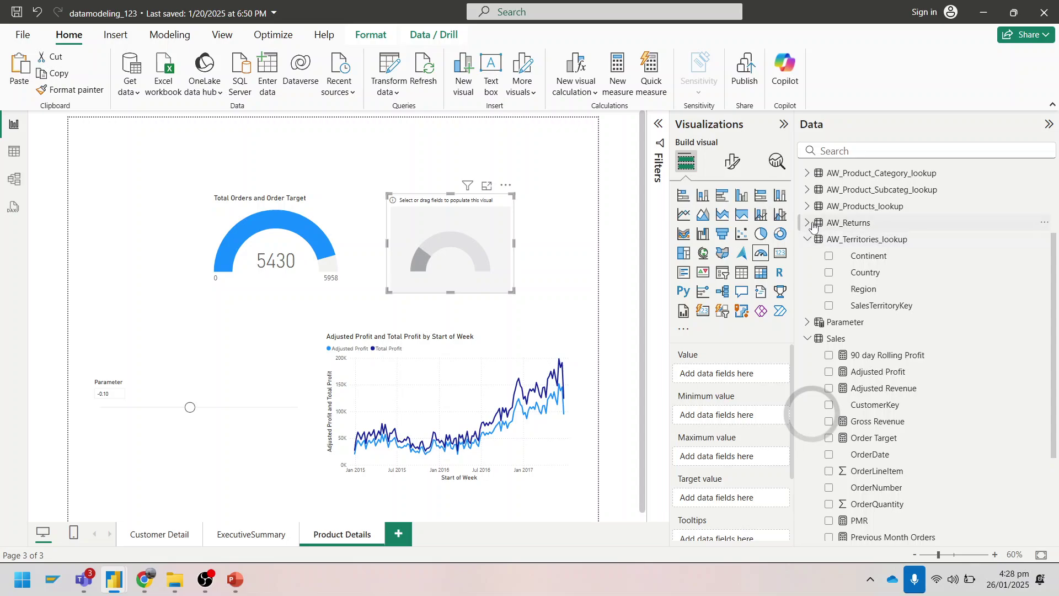
click(808, 223)
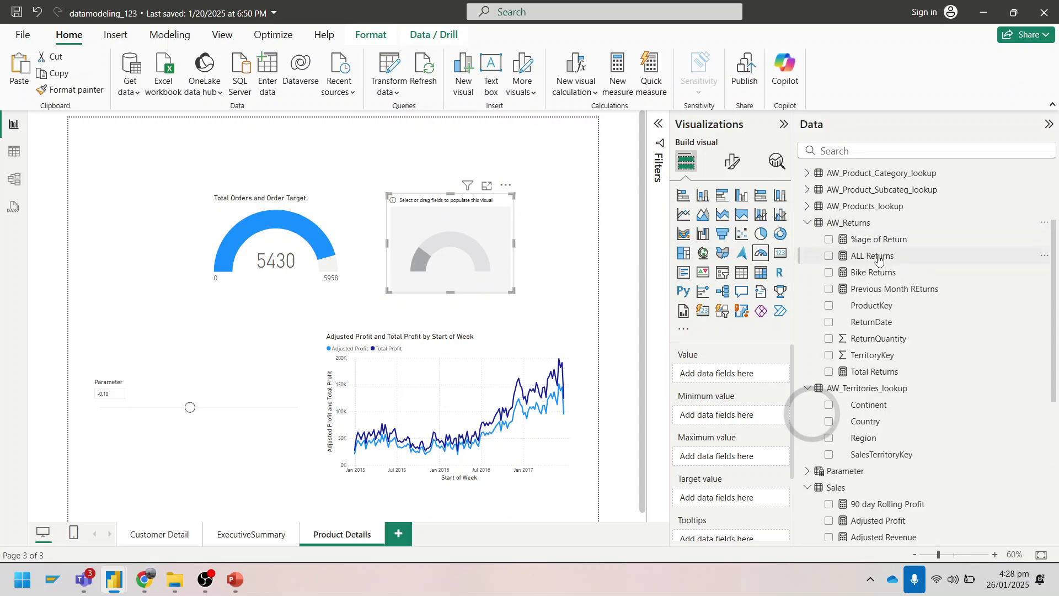
drag(863, 372, 755, 375)
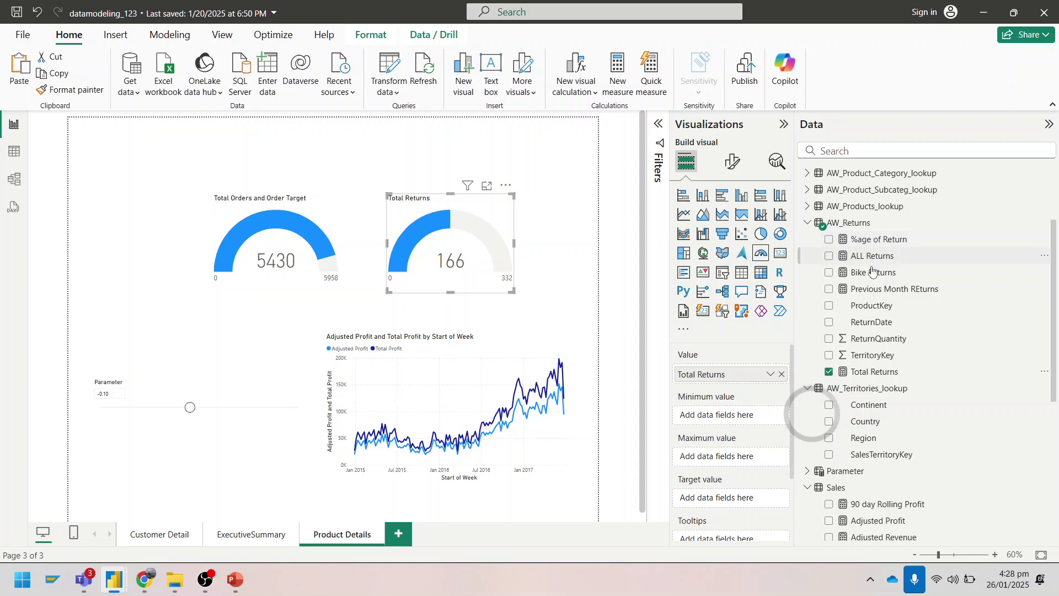
drag(895, 299, 740, 460)
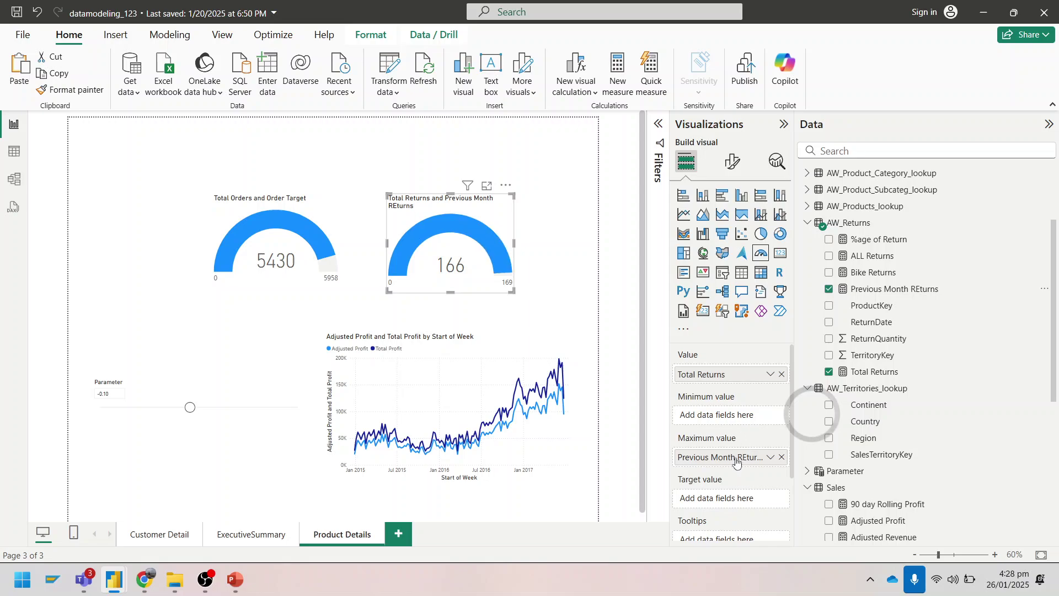
Move Previous Month REturns to the returns gauge's target value, and shift both gauges right to leave space for a third
drag(724, 460, 718, 498)
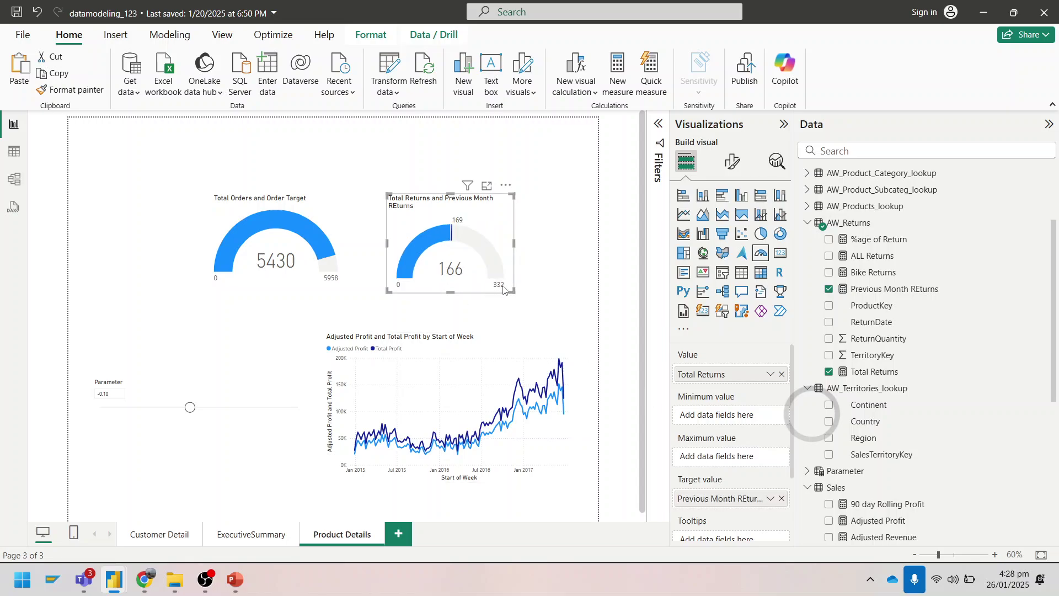
mouse_move(452, 238)
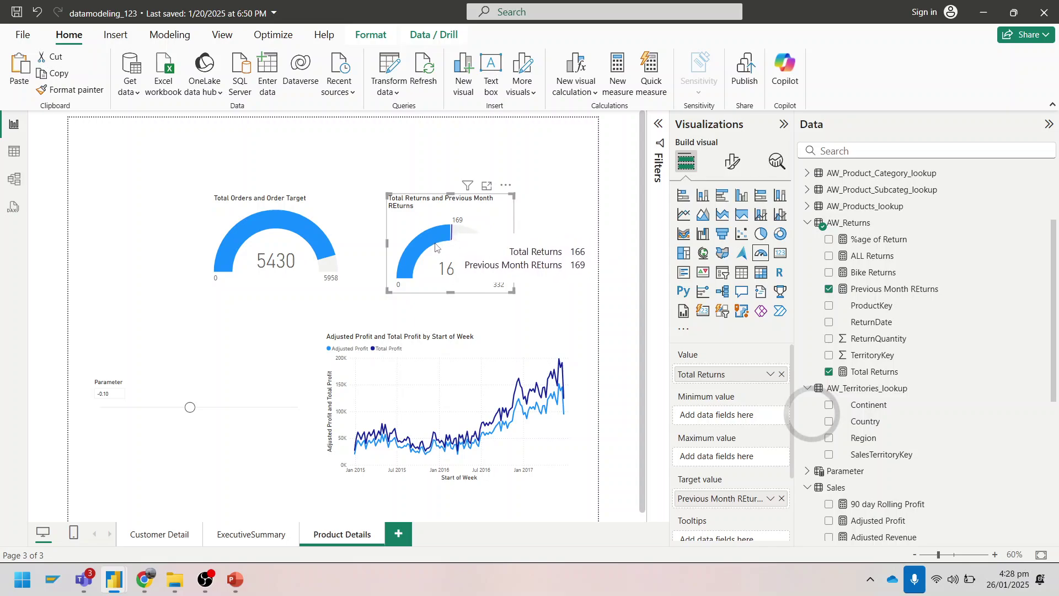
mouse_move(447, 282)
mouse_down()
mouse_move(464, 284)
mouse_move(427, 284)
mouse_up()
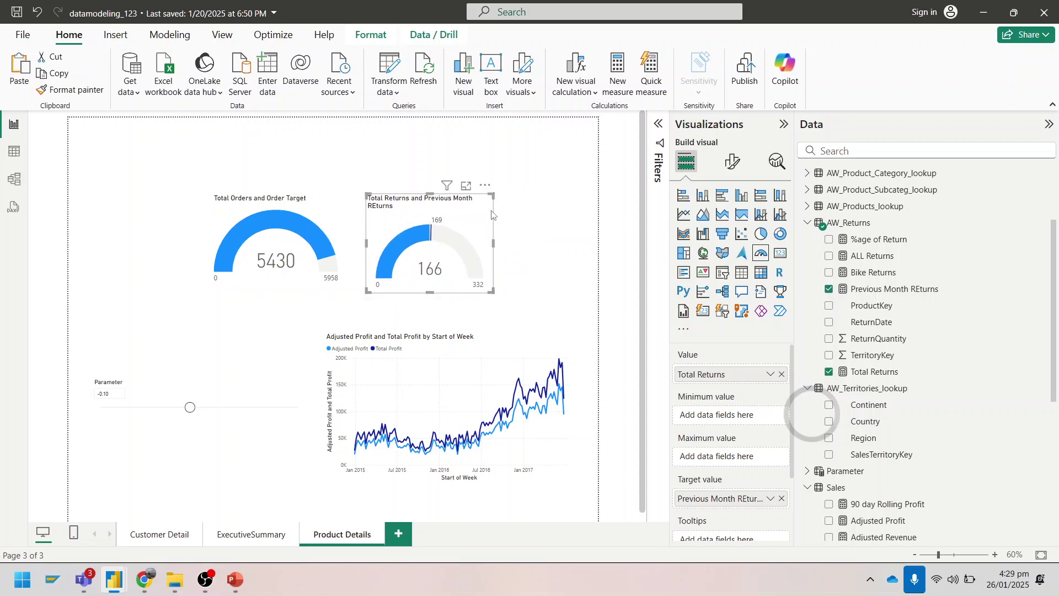
drag(493, 241, 579, 241)
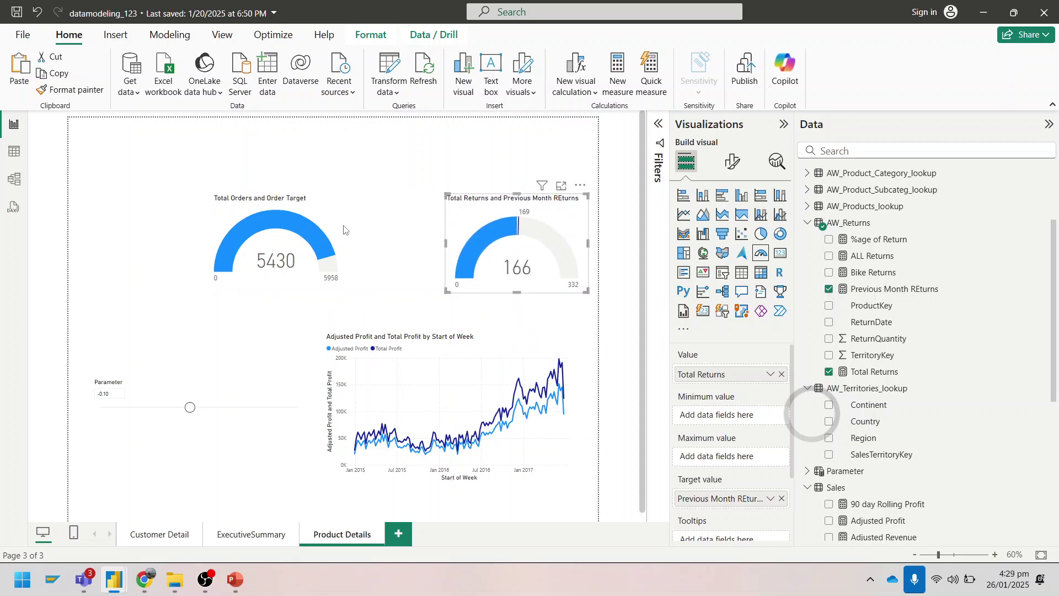
drag(313, 224, 390, 224)
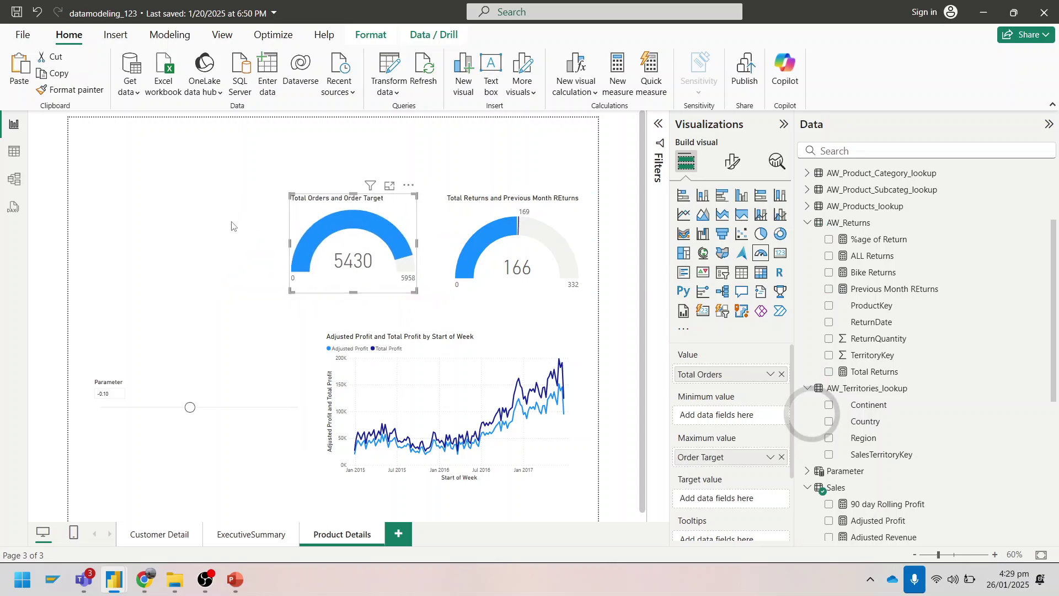
Set the Product Details page's canvas height to 1400 px
click(260, 260)
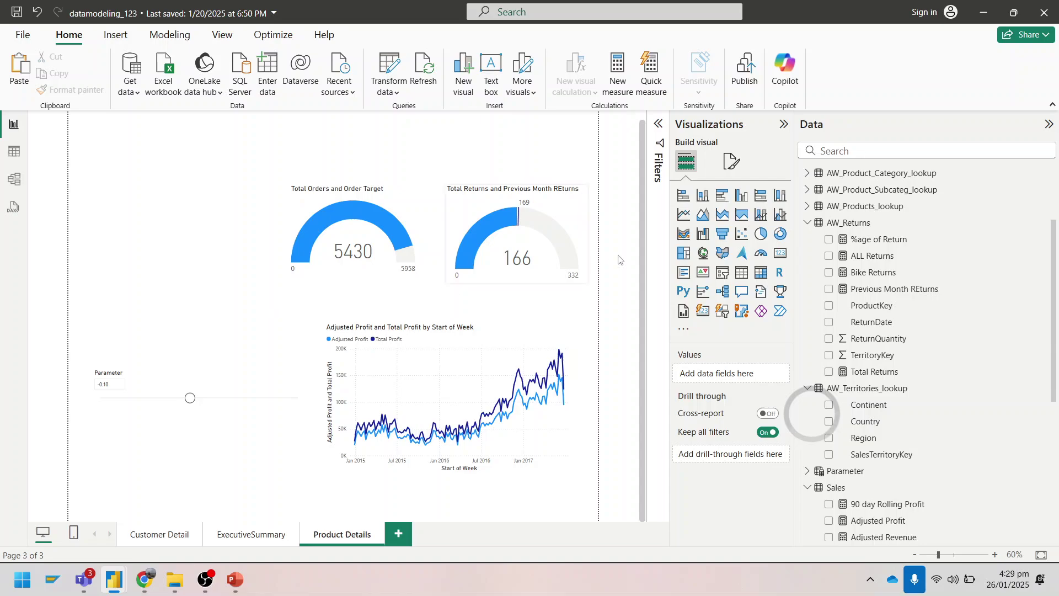
click(732, 161)
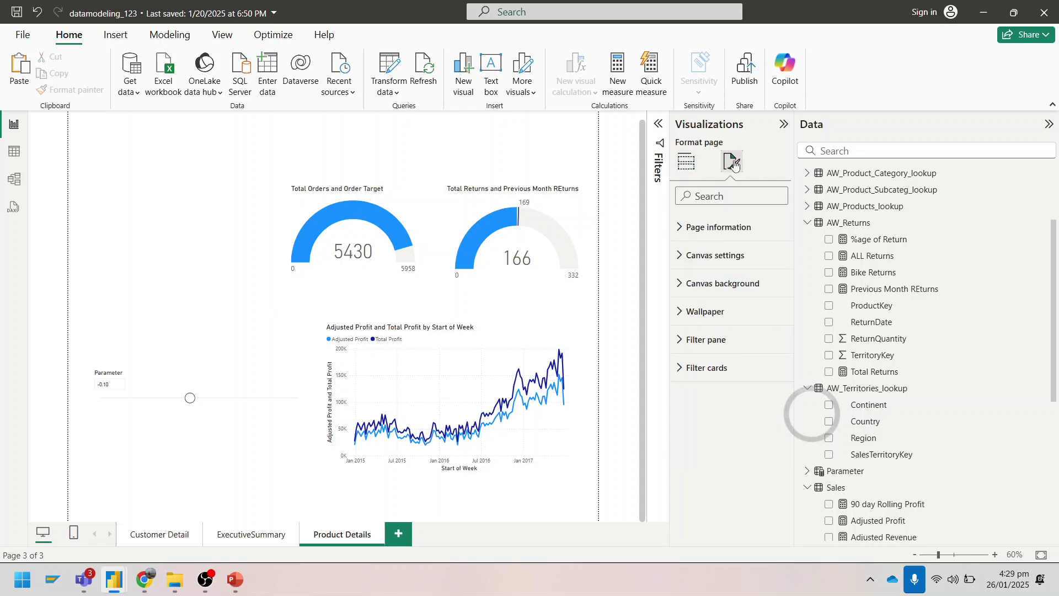
click(682, 228)
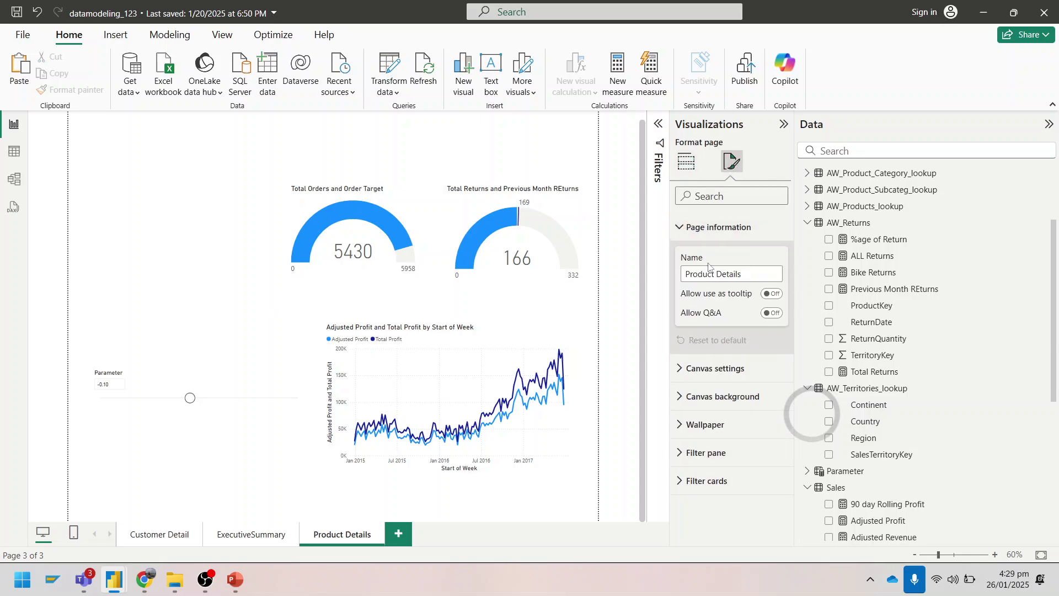
click(678, 226)
click(677, 255)
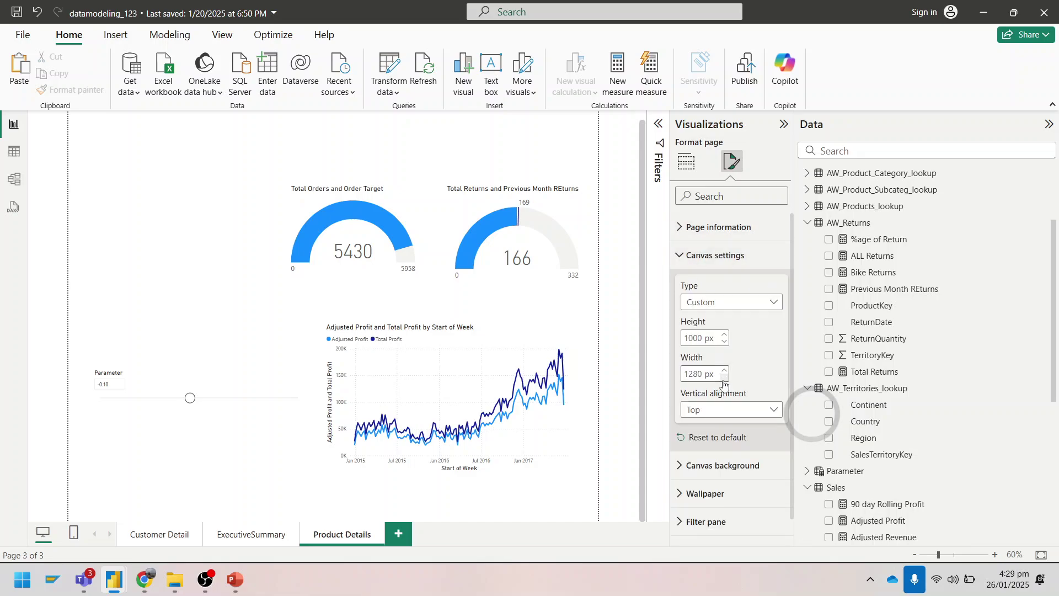
drag(685, 340, 706, 340)
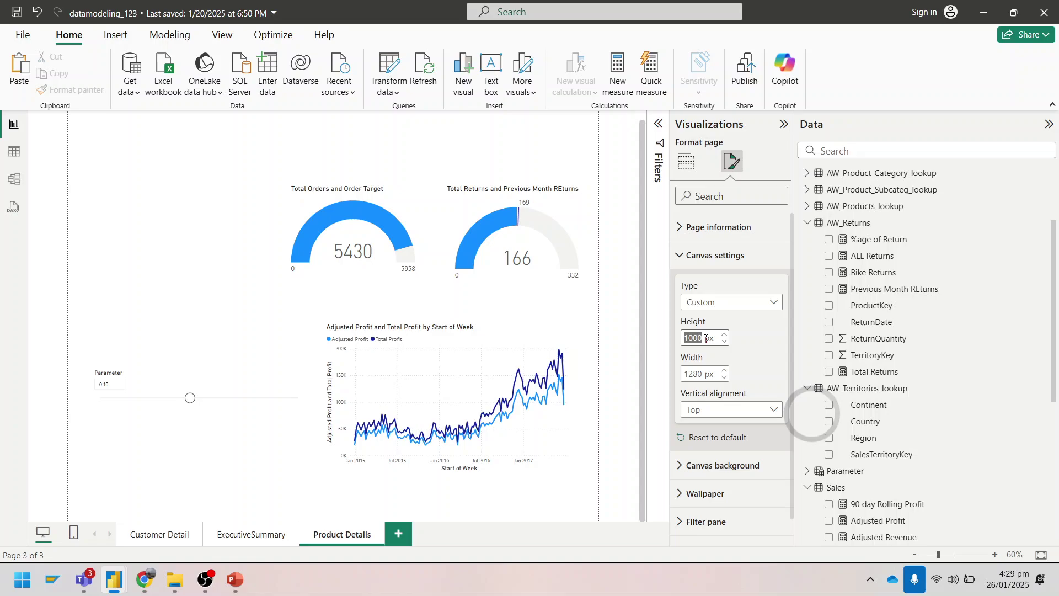
text(14)
key(Return)
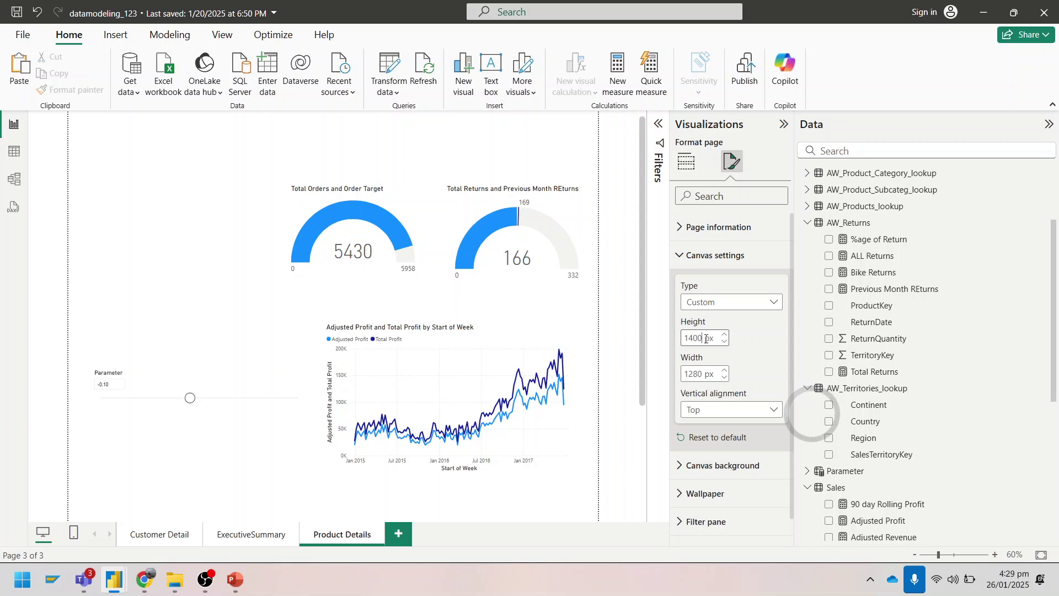
click(193, 243)
Add an empty 100% stacked area chart and stretch it across the page below the slicer and line chart
scroll(292, 281, down, 3)
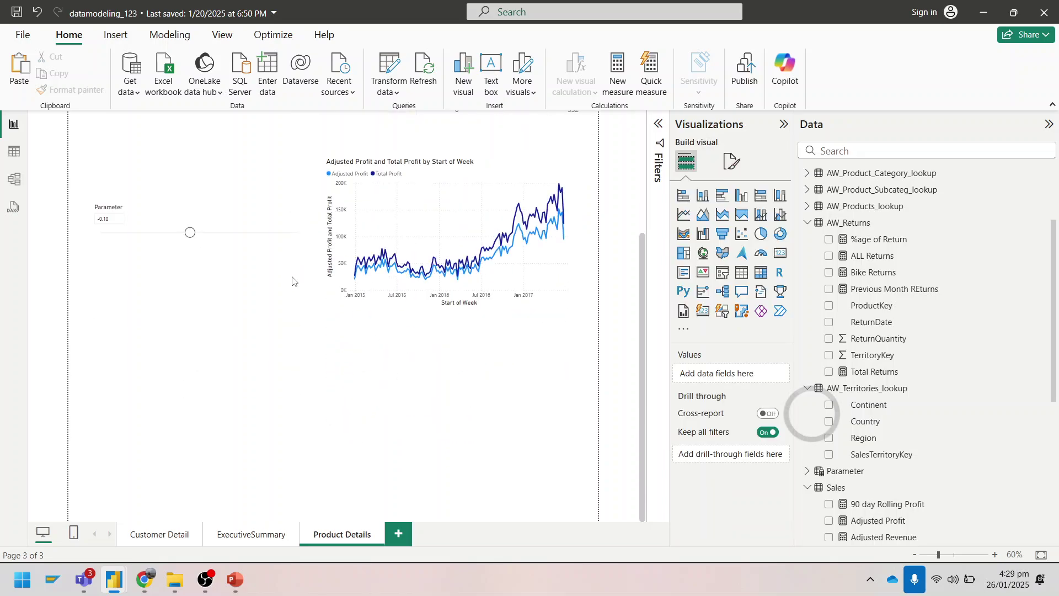
click(743, 219)
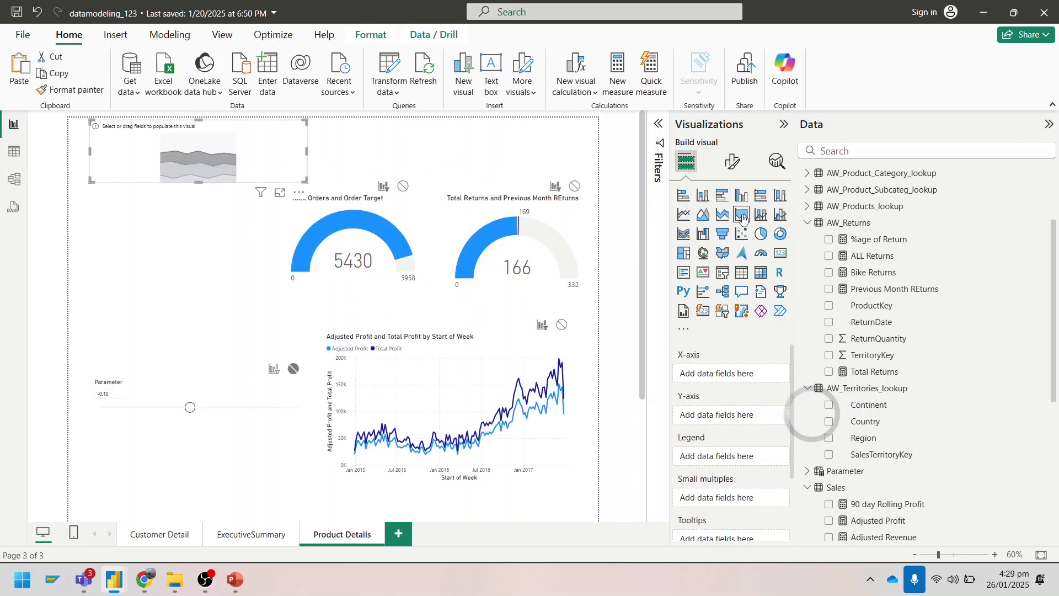
drag(251, 176, 263, 434)
scroll(263, 433, down, 3)
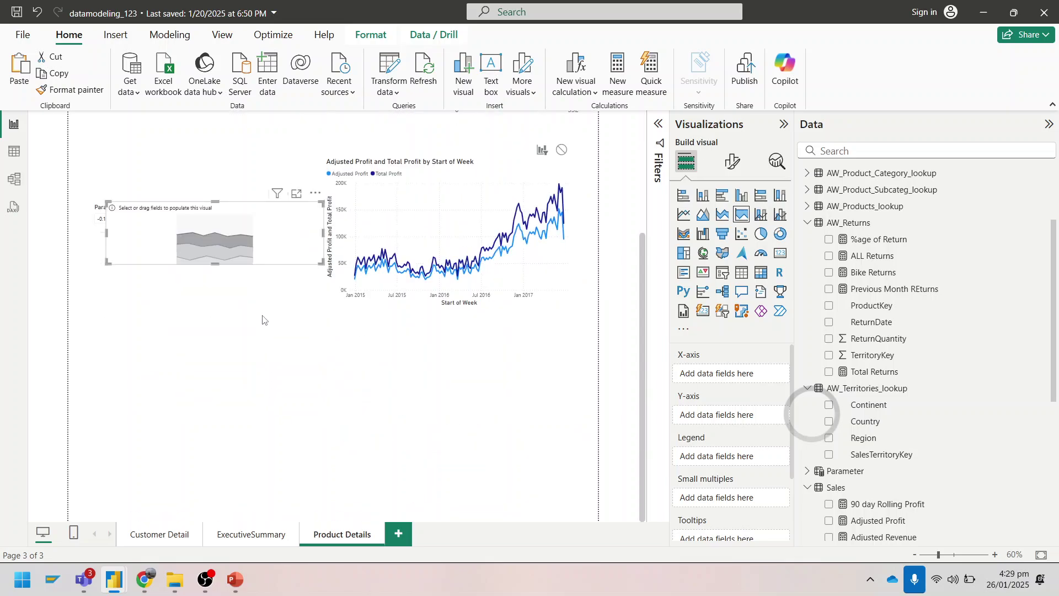
drag(268, 259, 581, 503)
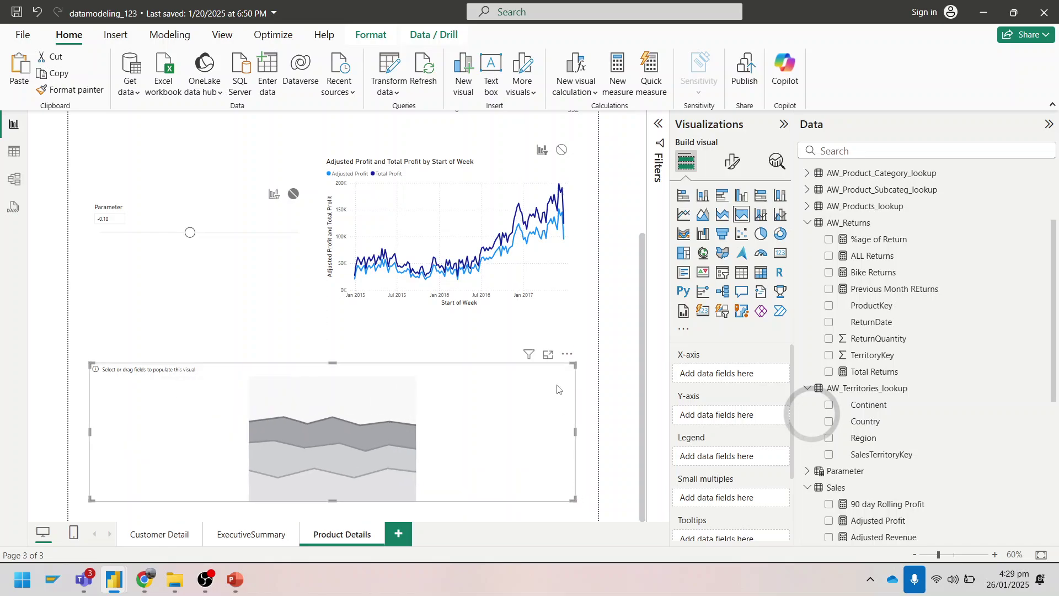
key(Delete)
Duplicate the Total Orders gauge and align the copy to its left in the same row
scroll(558, 389, up, 3)
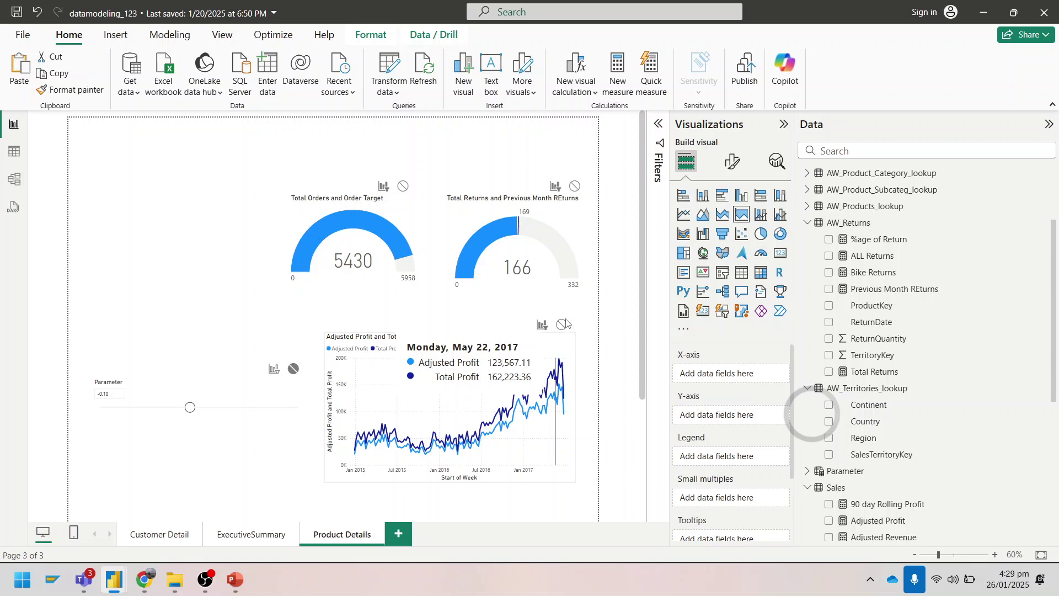
click(324, 241)
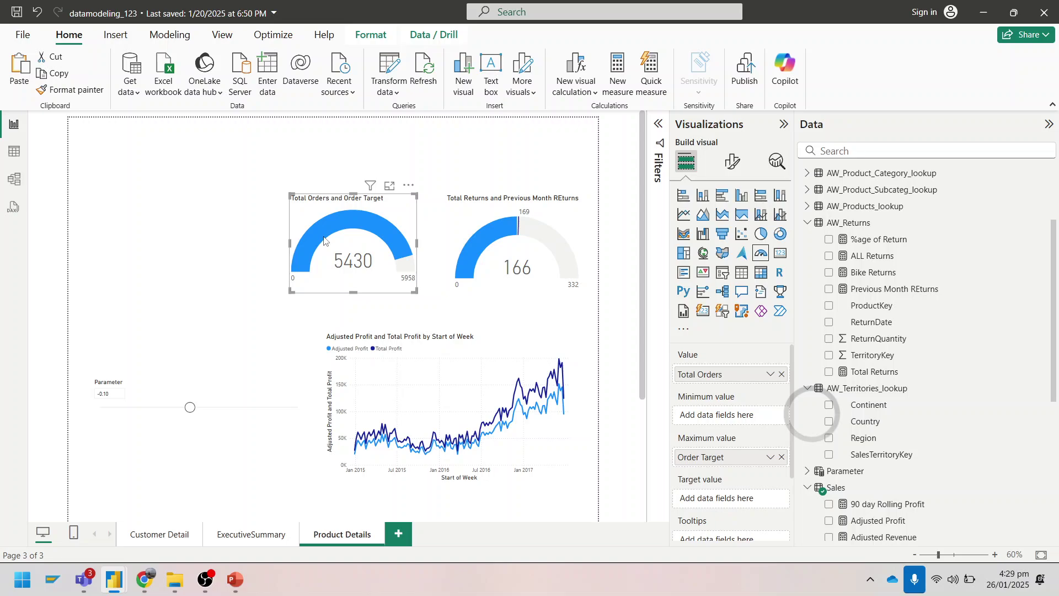
key(ctrl+c)
key(ctrl+v)
drag(323, 241, 157, 239)
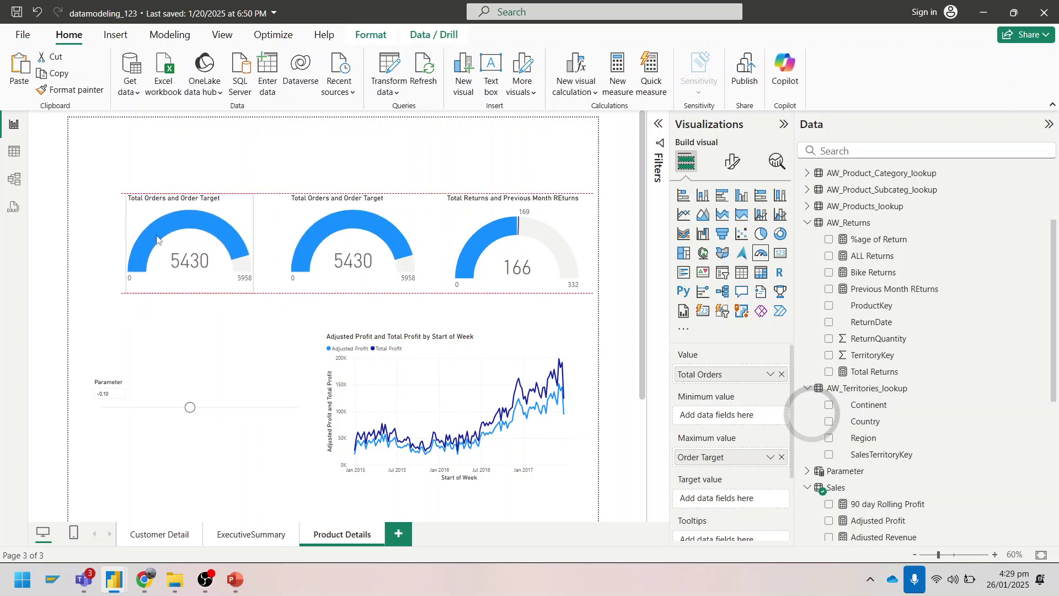
Replace the copied gauge's fields with Gross Revenue as the value and Revenue Target as the target value, and reduce its height slightly
click(782, 375)
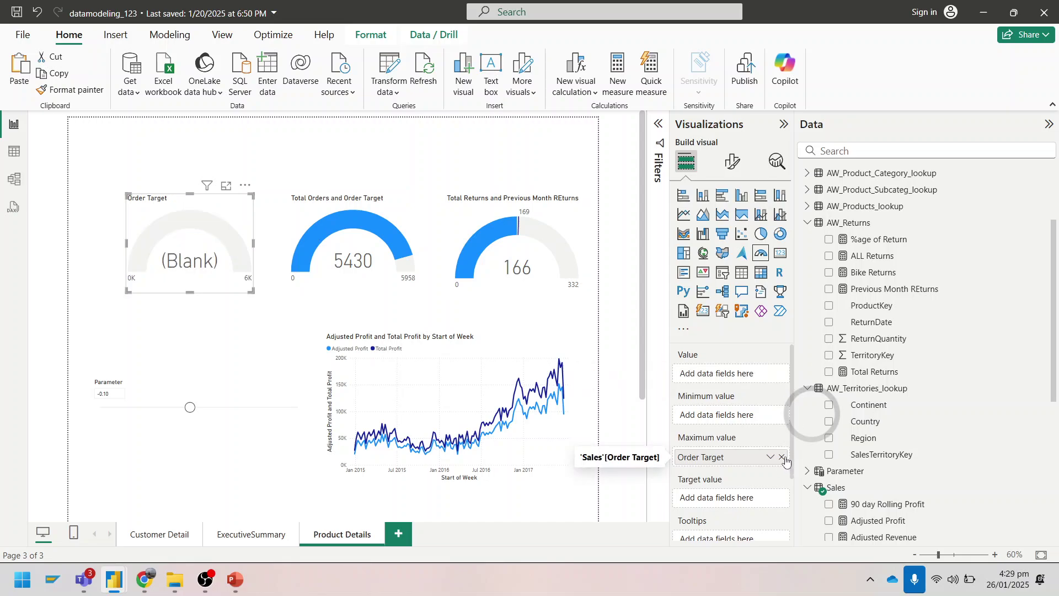
click(781, 457)
scroll(843, 442, down, 1)
scroll(843, 442, down, 5)
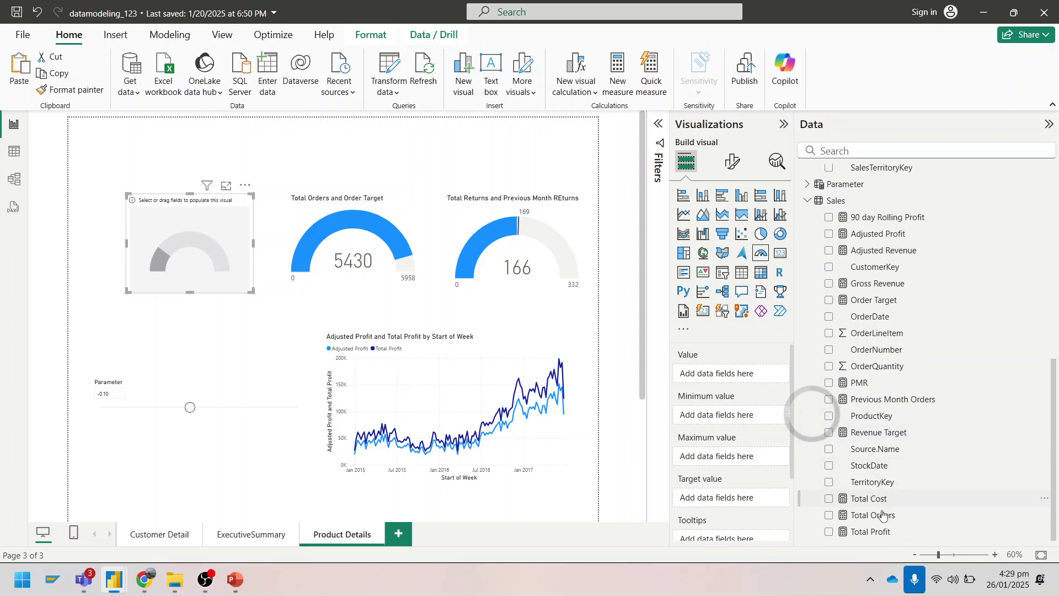
drag(858, 534, 739, 378)
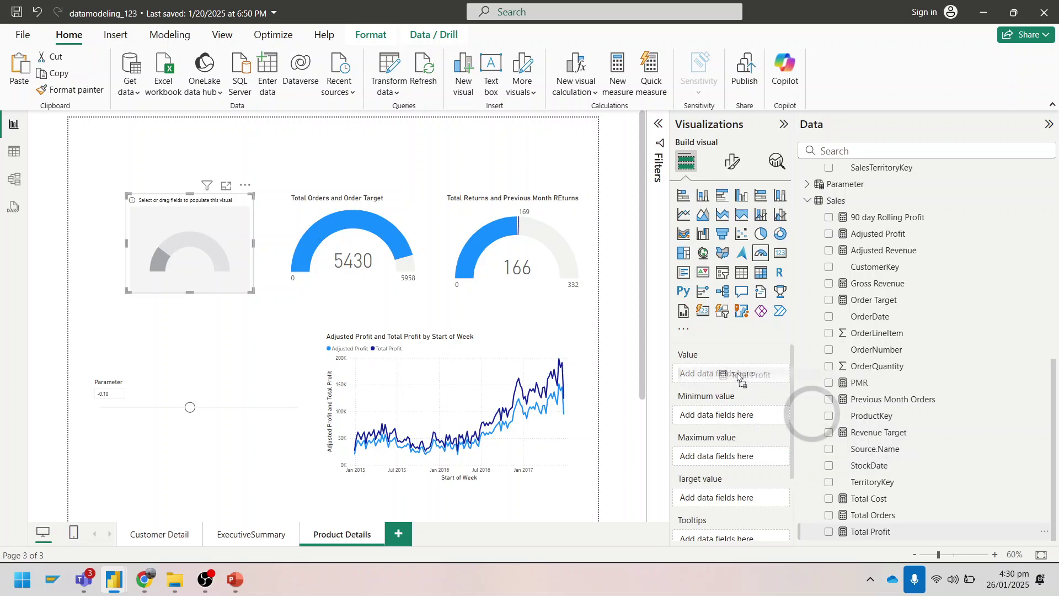
drag(740, 377, 855, 480)
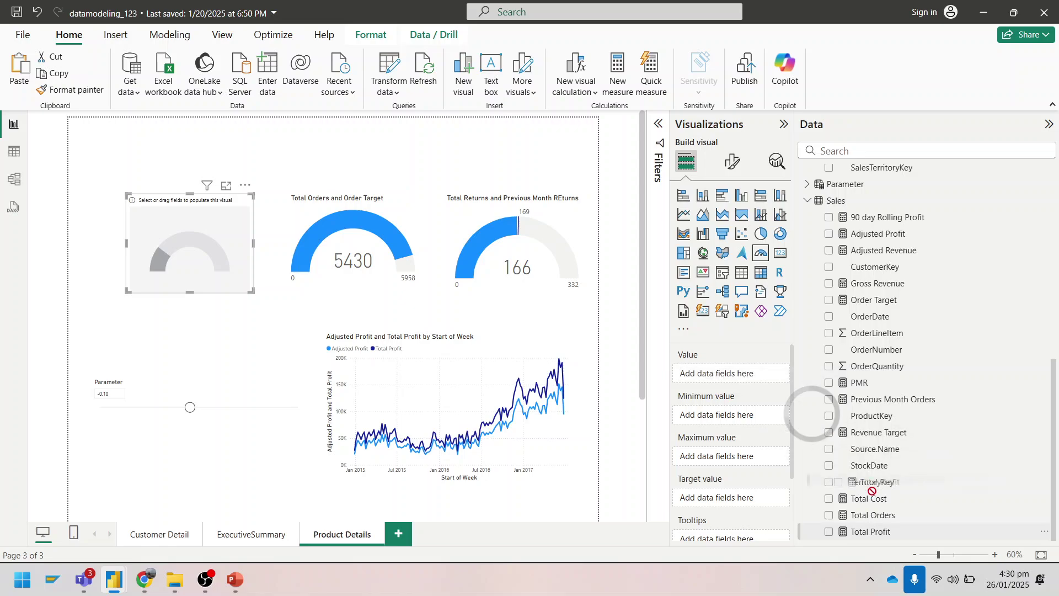
drag(877, 300, 749, 379)
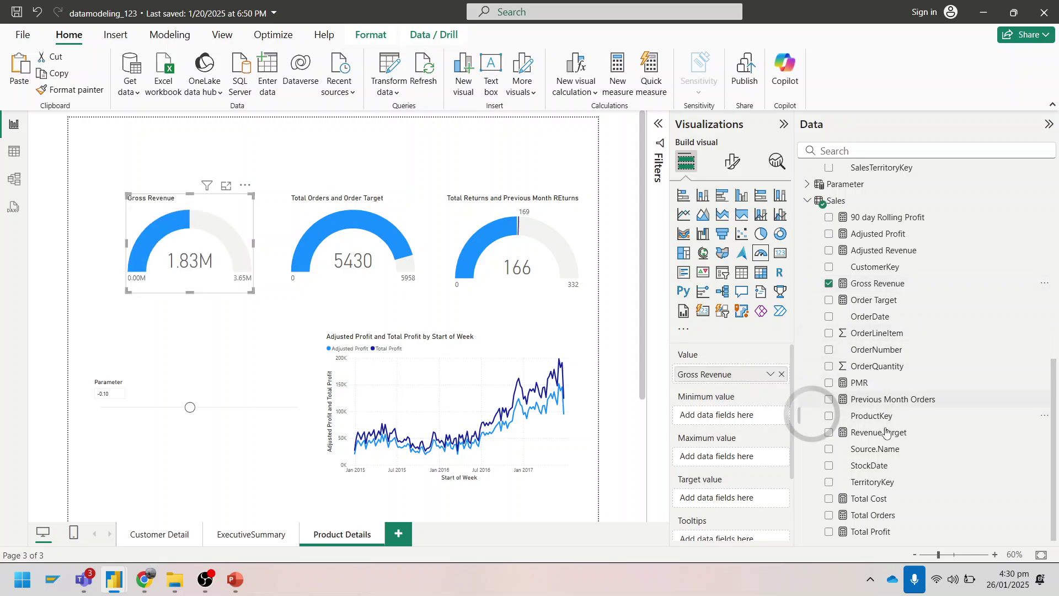
mouse_move(881, 433)
mouse_down()
mouse_move(734, 502)
mouse_move(744, 503)
mouse_up()
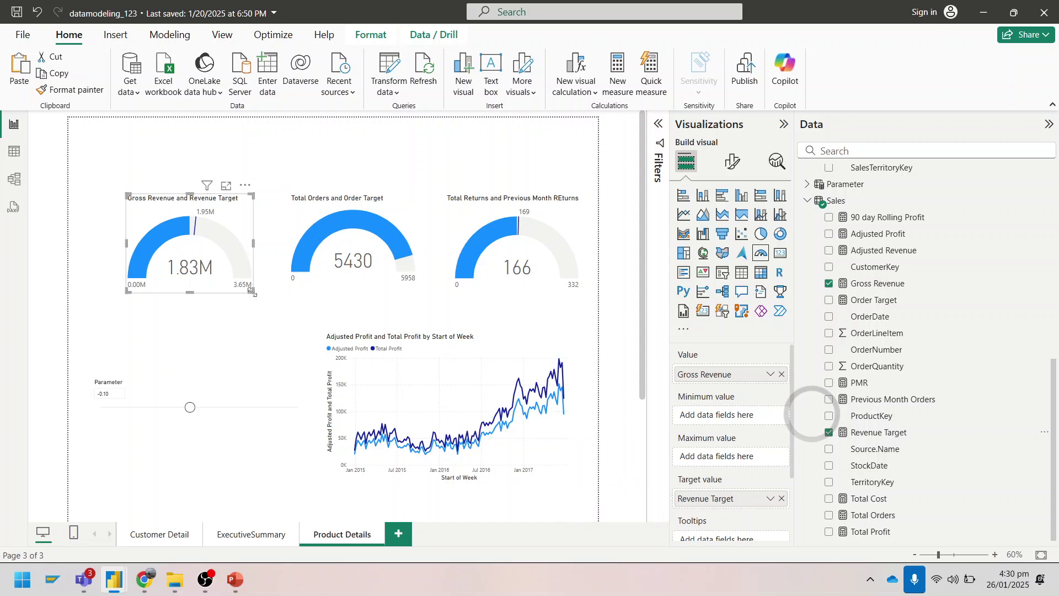
drag(252, 292, 256, 280)
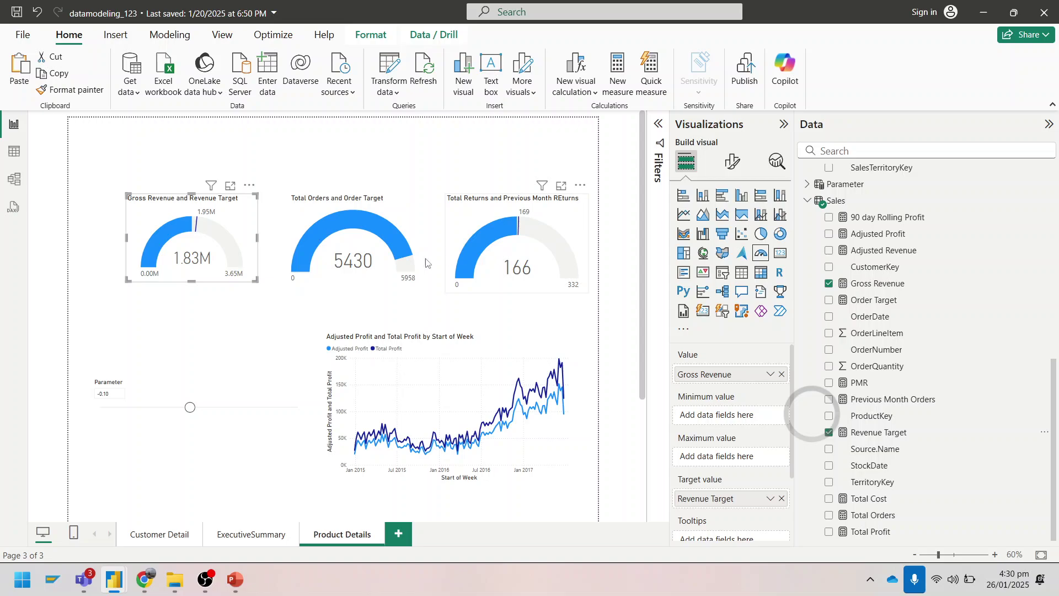
Plot Total Returns against Start of Week in the lower area chart, using the plain date instead of the date hierarchy
scroll(231, 331, down, 3)
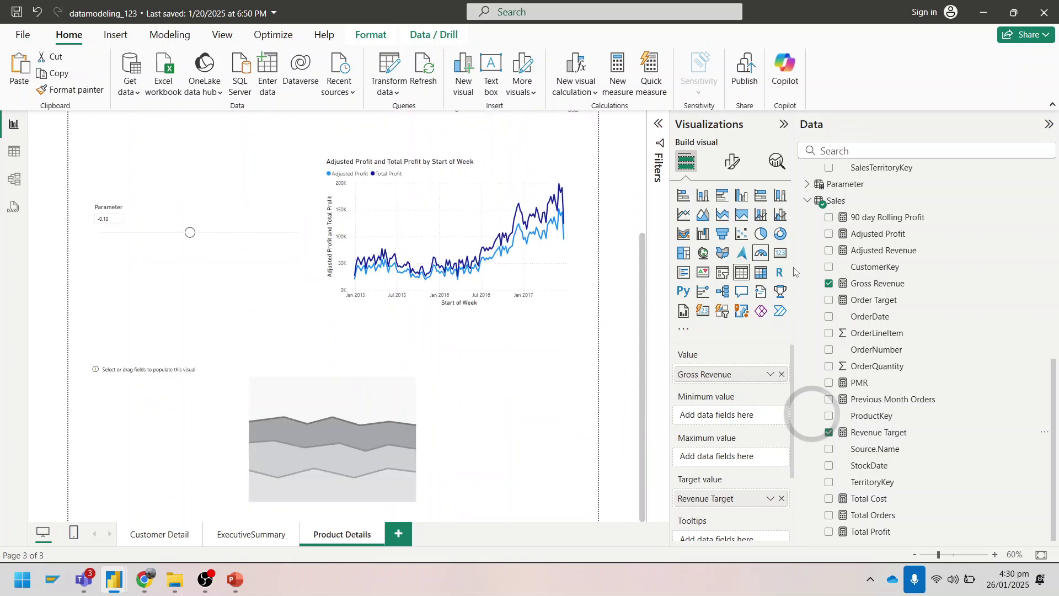
click(439, 421)
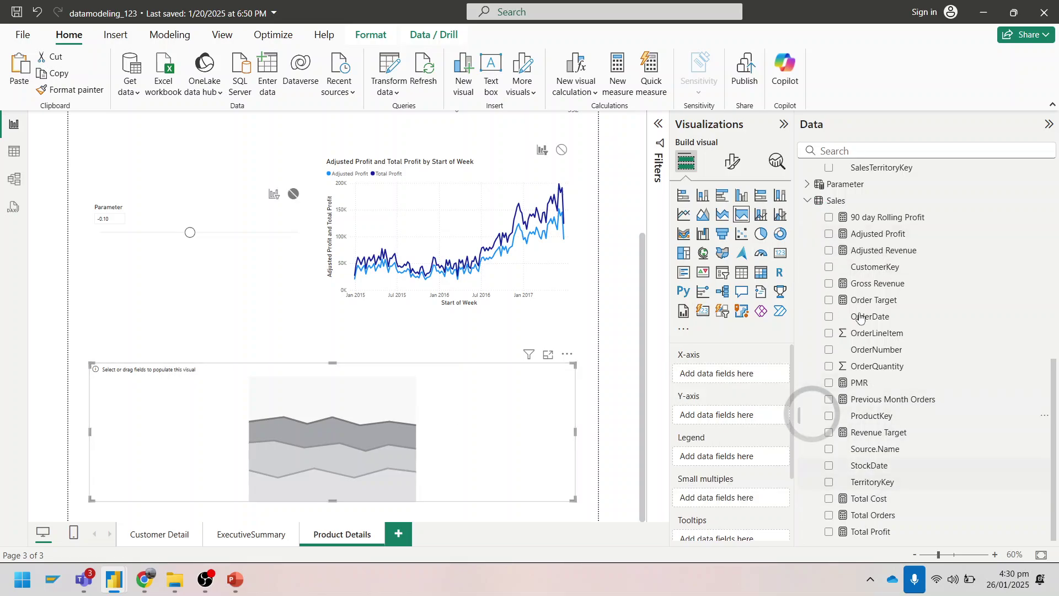
scroll(860, 318, up, 10)
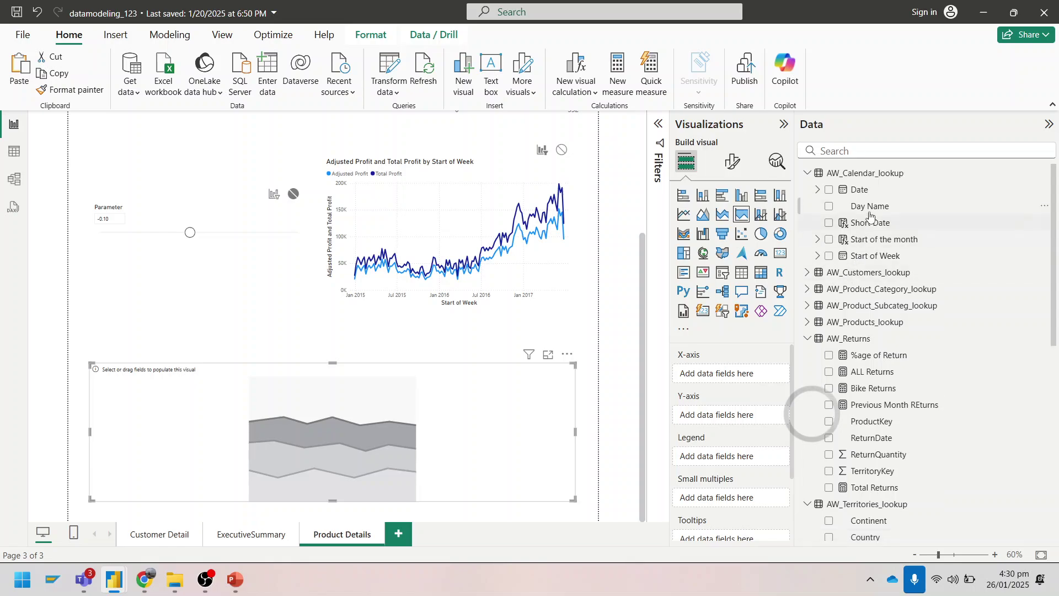
drag(877, 255, 740, 377)
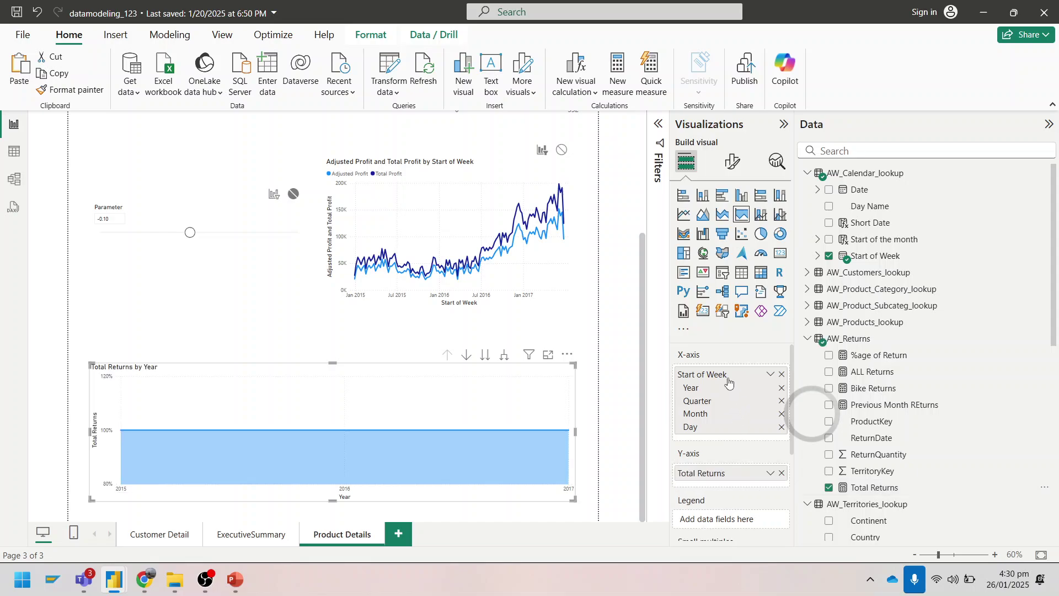
right_click(729, 378)
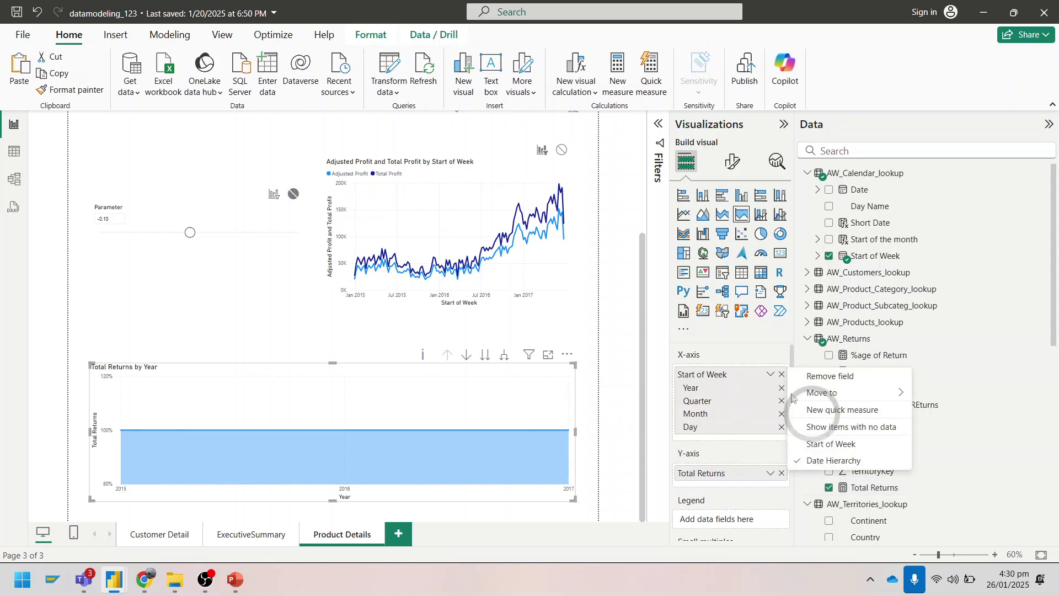
click(837, 443)
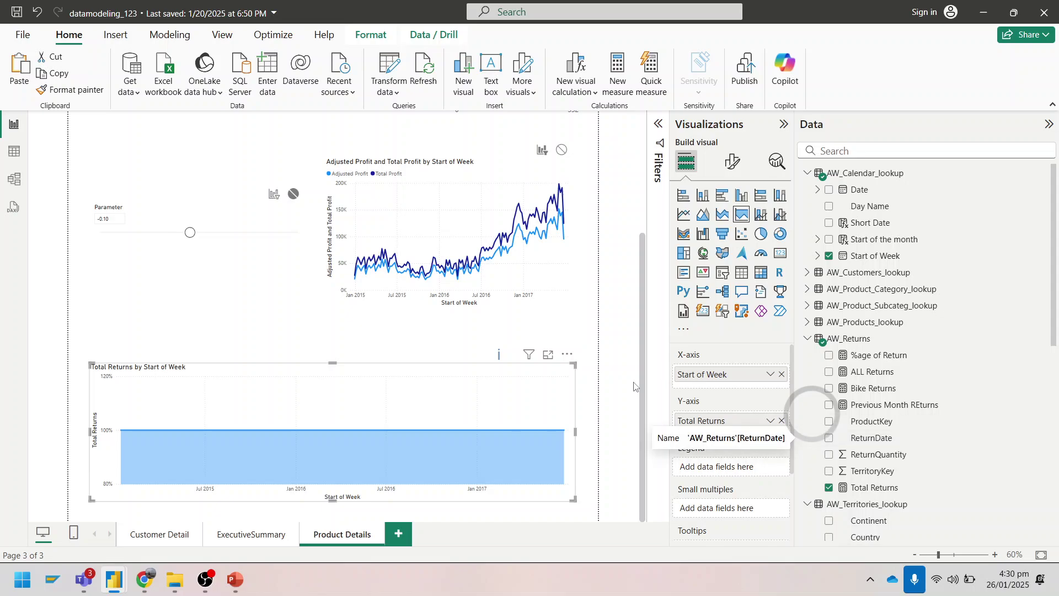
Try ReturnQuantity in place of Total Returns on the lower area chart's Y-axis
click(782, 422)
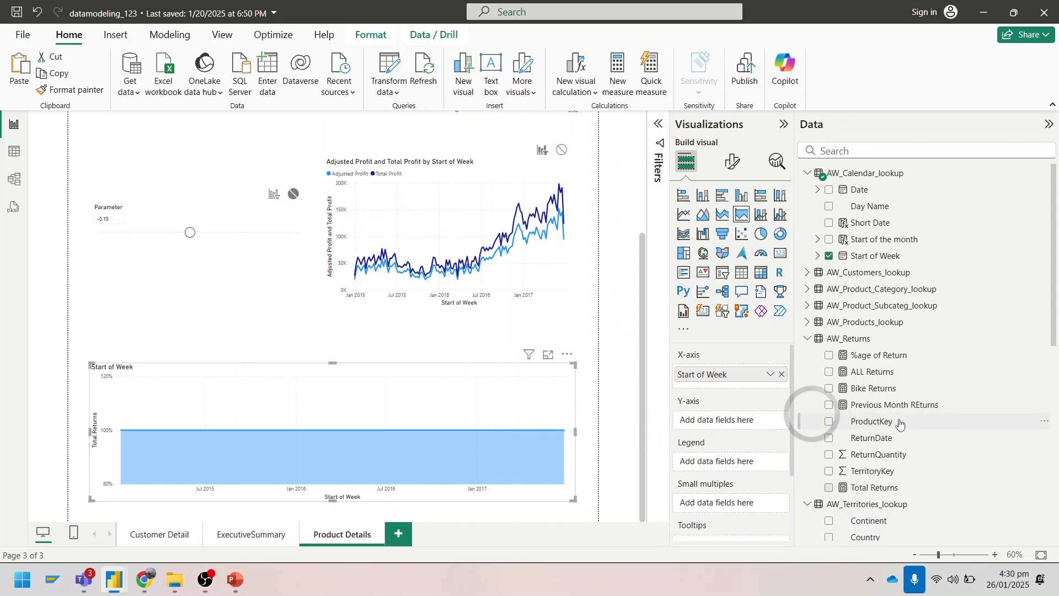
drag(881, 454, 756, 423)
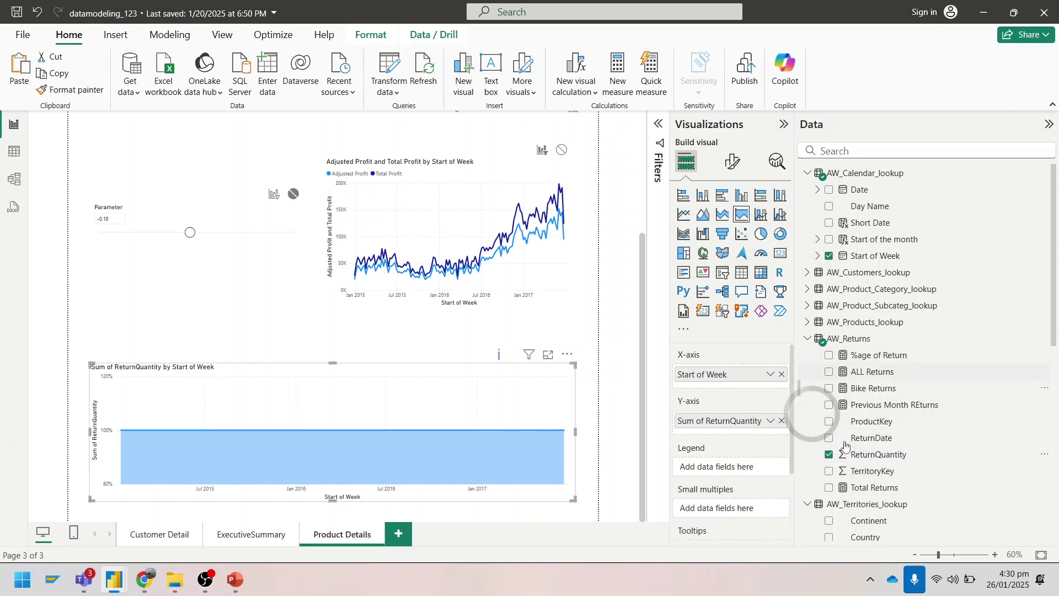
click(830, 454)
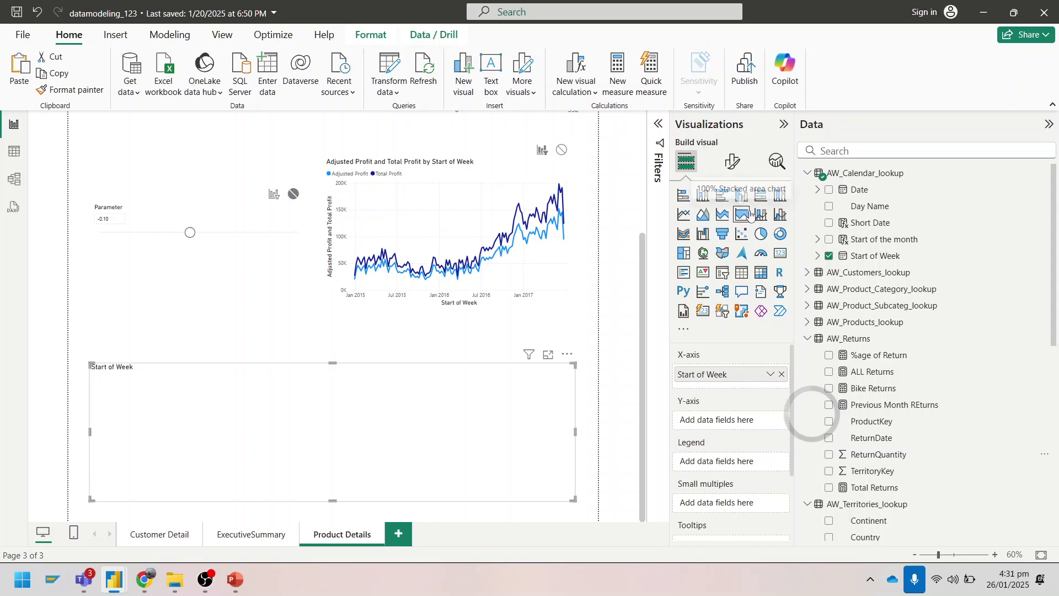
Change the lower visual to a line chart and plot Total Returns on its Y-axis against Start of Week
click(686, 216)
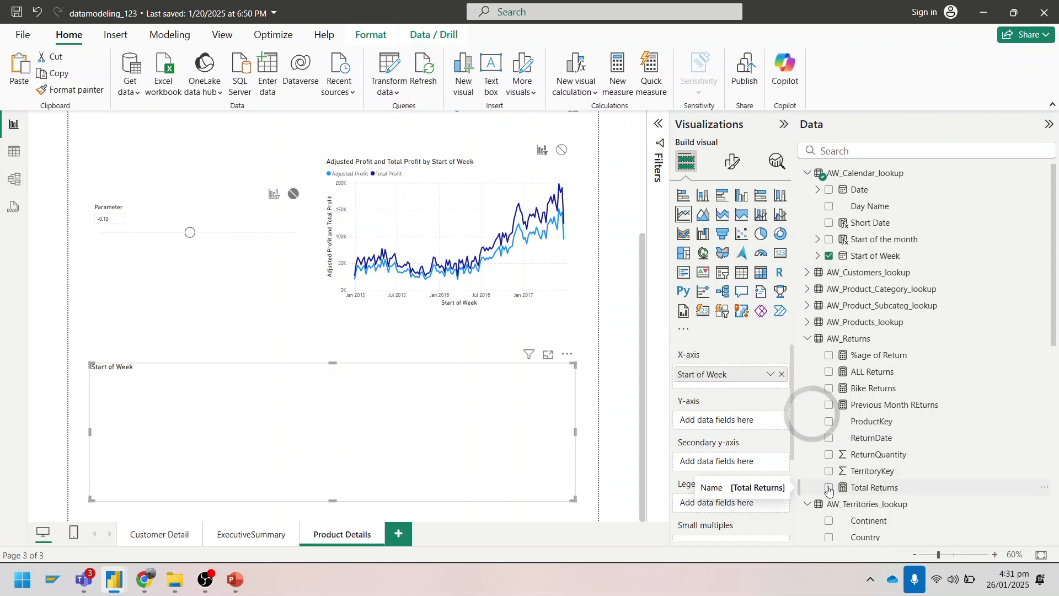
drag(870, 491, 731, 430)
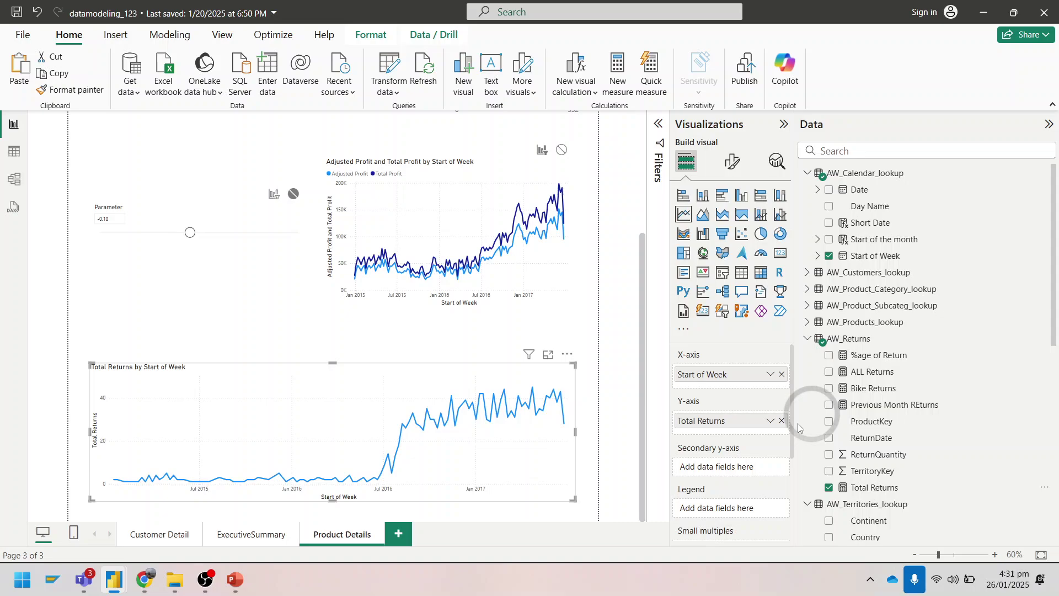
scroll(298, 312, up, 3)
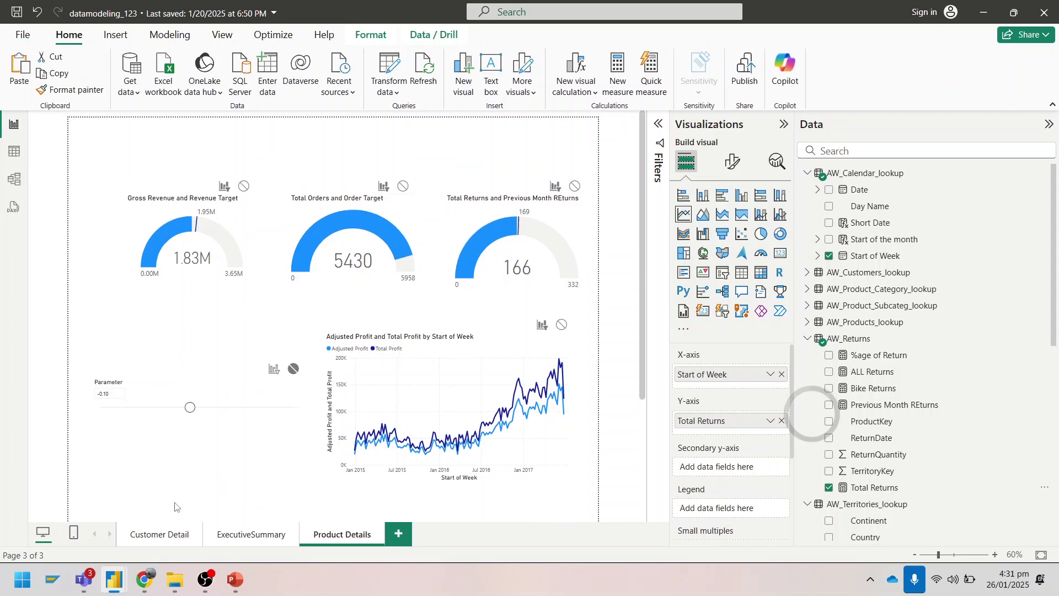
Reorder the report pages as ExecutiveSummary, Product Details, Customer Detail
click(155, 535)
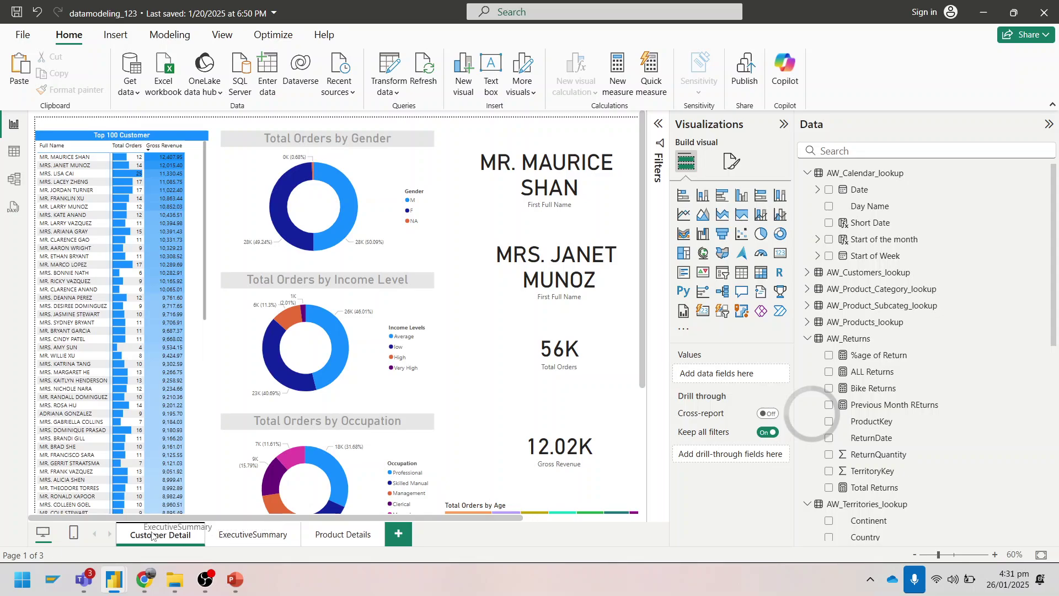
drag(151, 535, 137, 538)
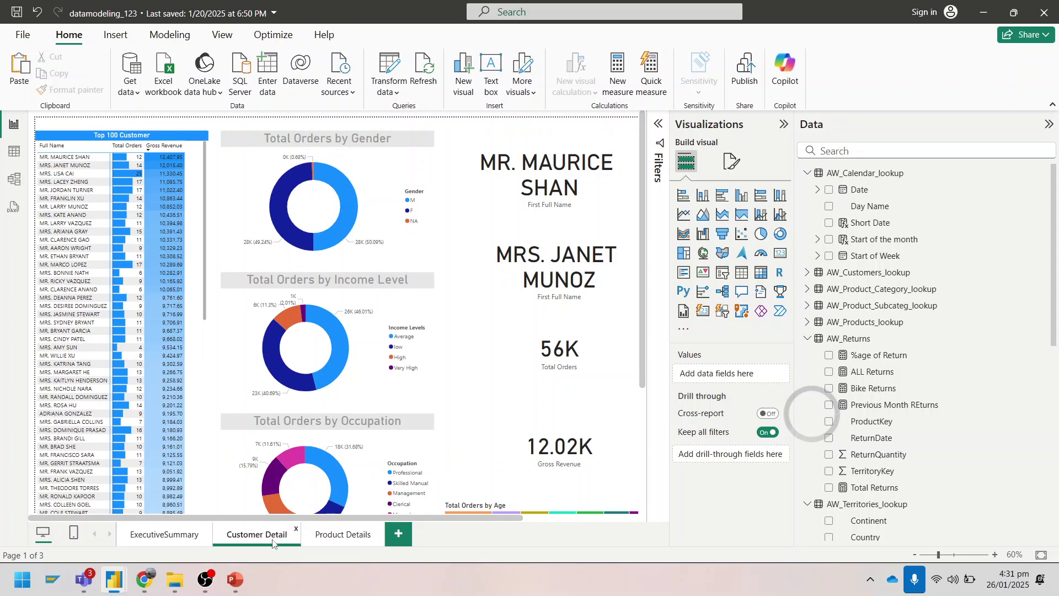
drag(340, 546, 252, 545)
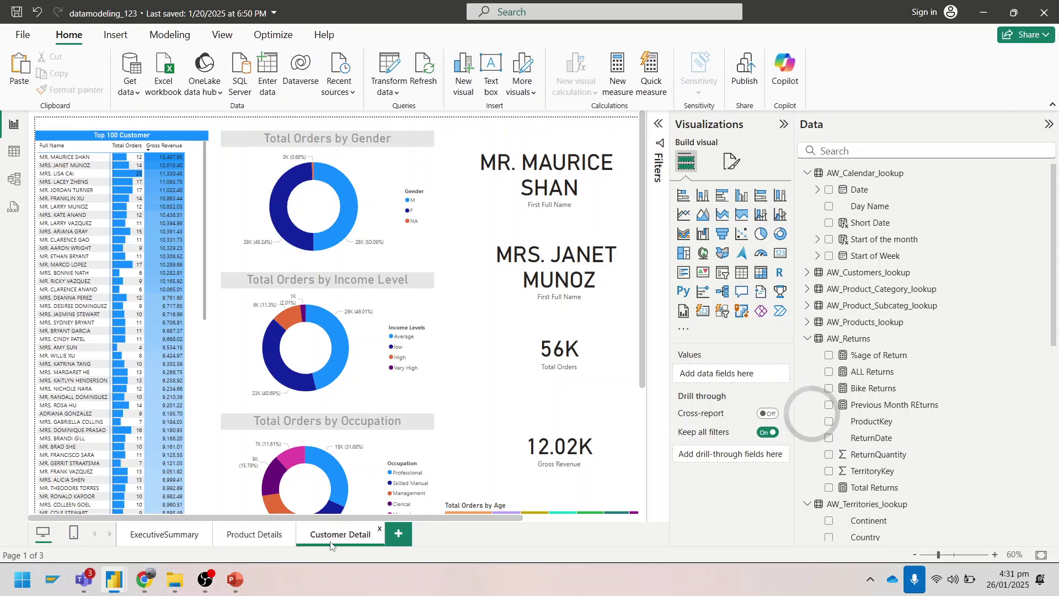
On the ExecutiveSummary page, add ProductName from AW_Products_lookup to the matrix rows, above SubcategoryName
click(176, 537)
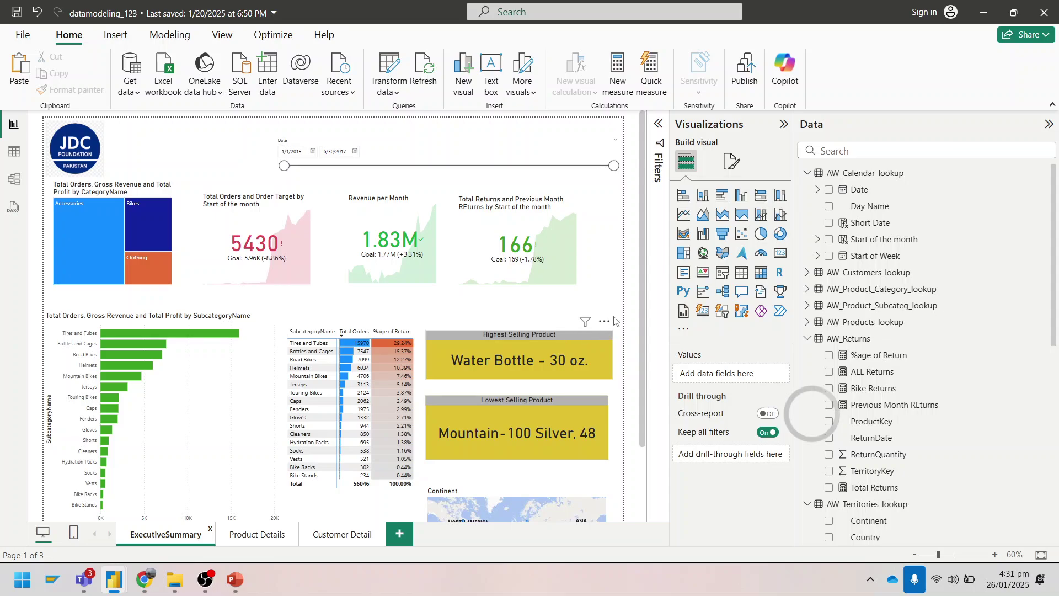
click(422, 336)
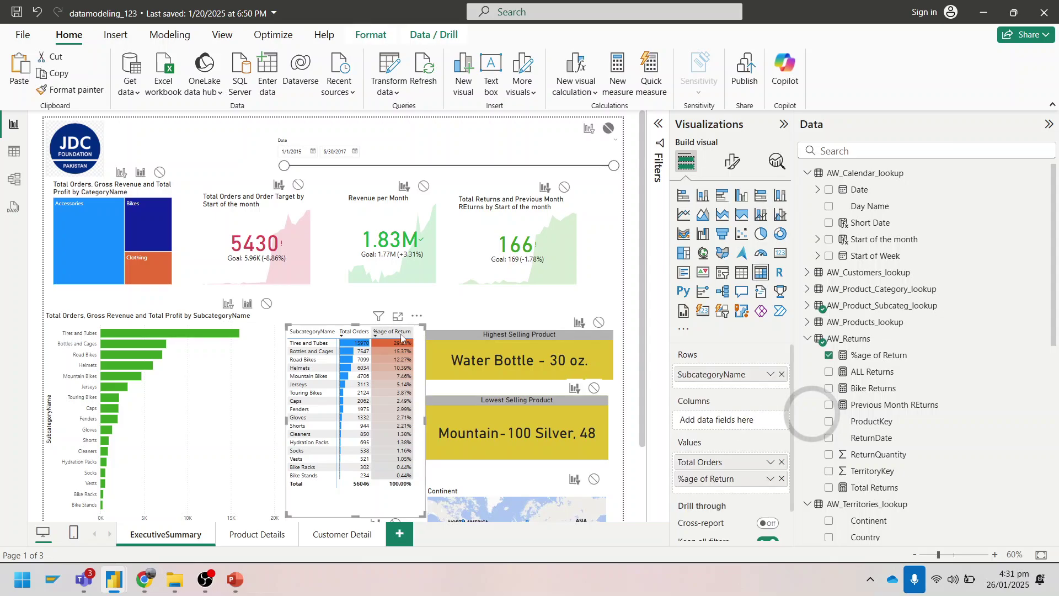
click(816, 339)
click(811, 322)
scroll(877, 356, down, 5)
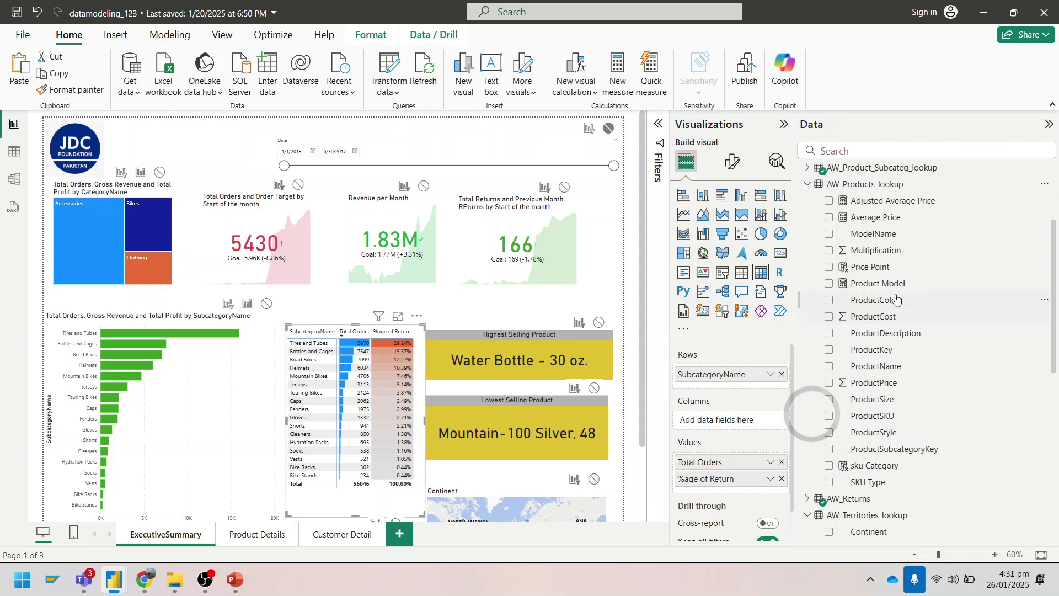
drag(889, 368, 759, 367)
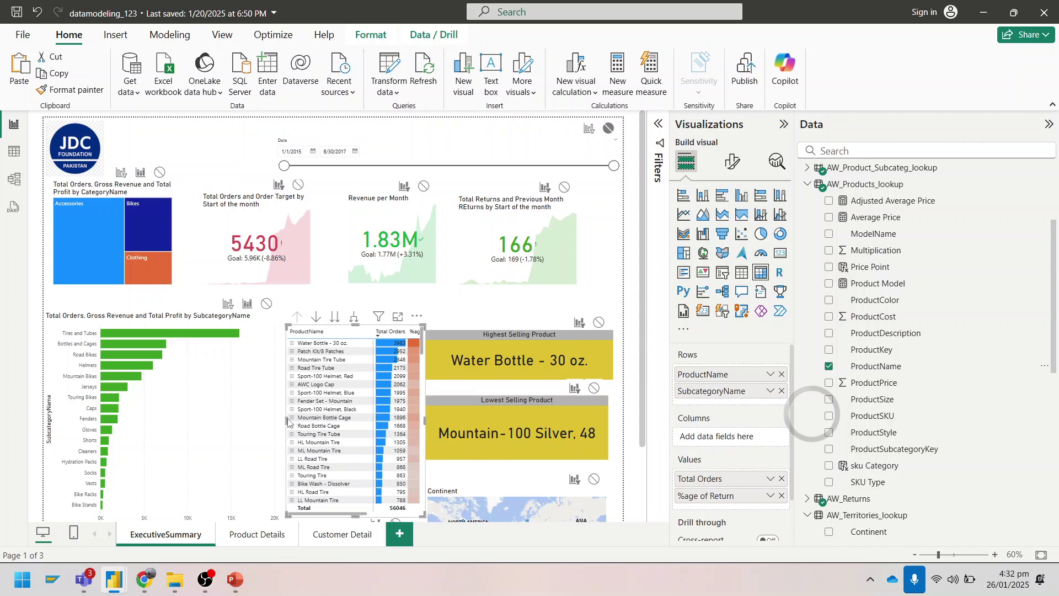
Widen the product matrix on both sides so its product names and %age of Return column fit
drag(285, 420, 281, 420)
scroll(372, 422, down, 10)
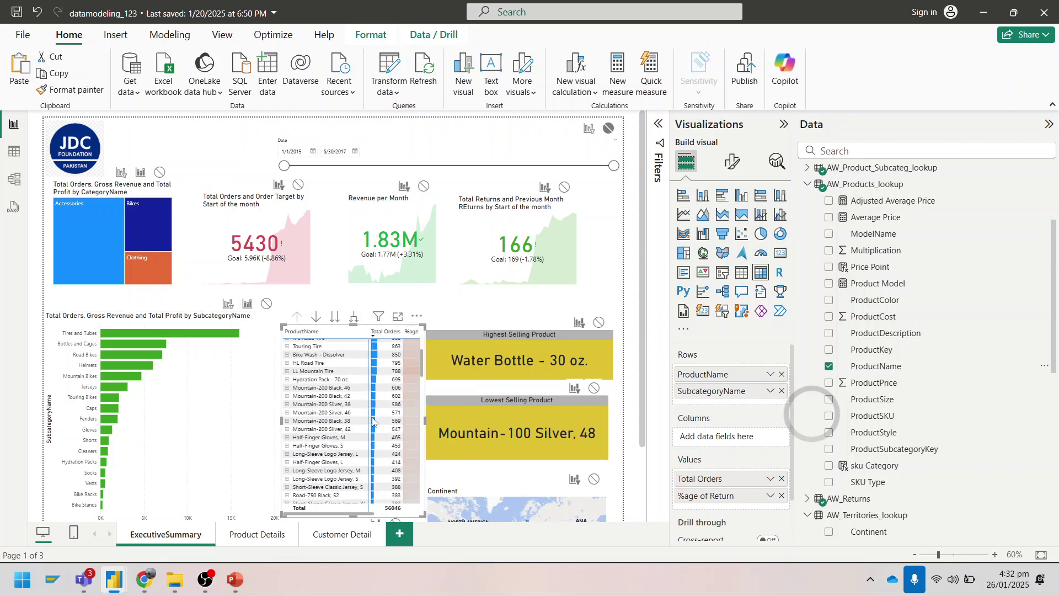
scroll(373, 422, up, 10)
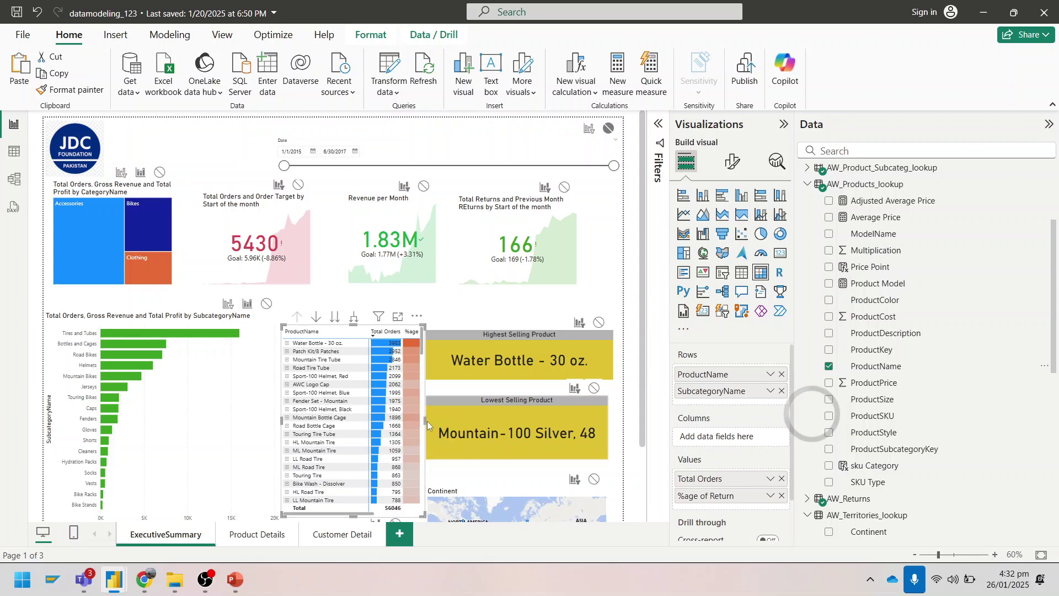
drag(428, 422, 464, 421)
Narrow the Highest Selling Product and Lowest Selling Product cards from their left edges to clear the widened matrix
click(534, 350)
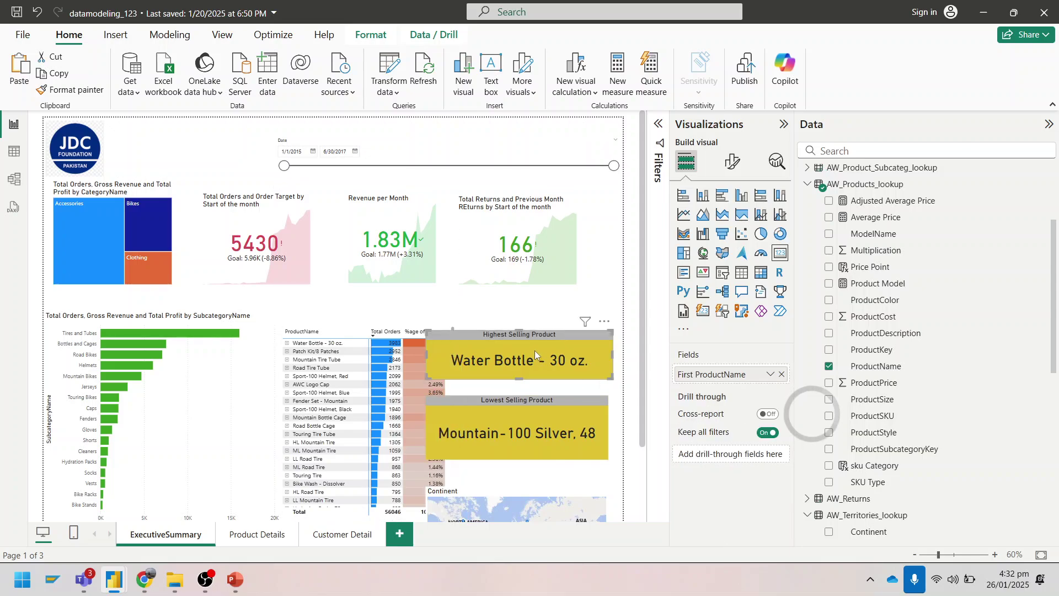
drag(426, 353, 462, 354)
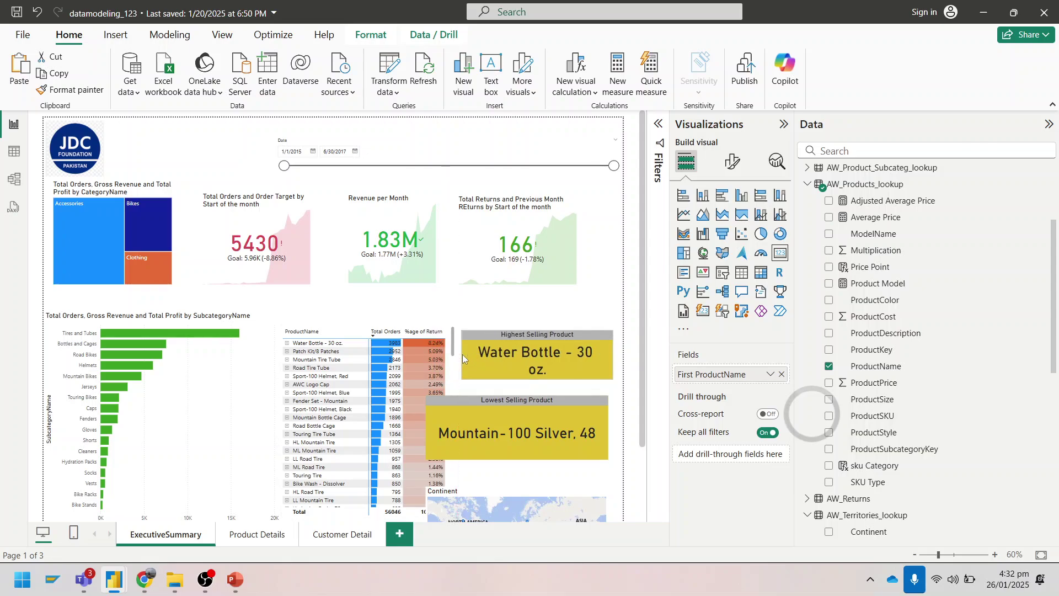
click(435, 425)
drag(427, 426, 463, 432)
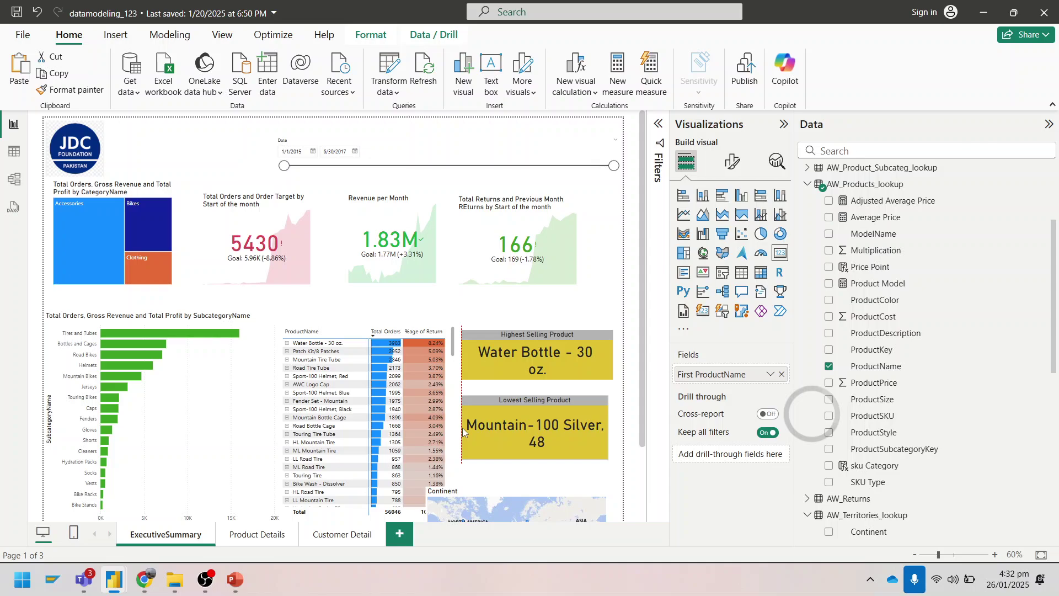
Reduce the Continent map's height and place it below the product matrix, beside the continent slicer
scroll(436, 430, down, 3)
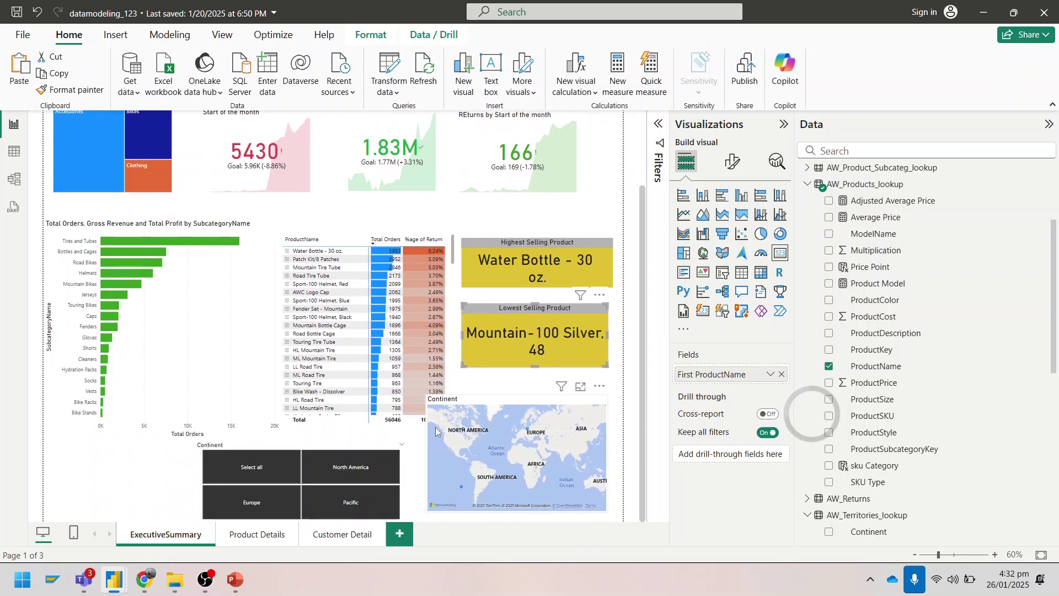
drag(495, 439, 416, 454)
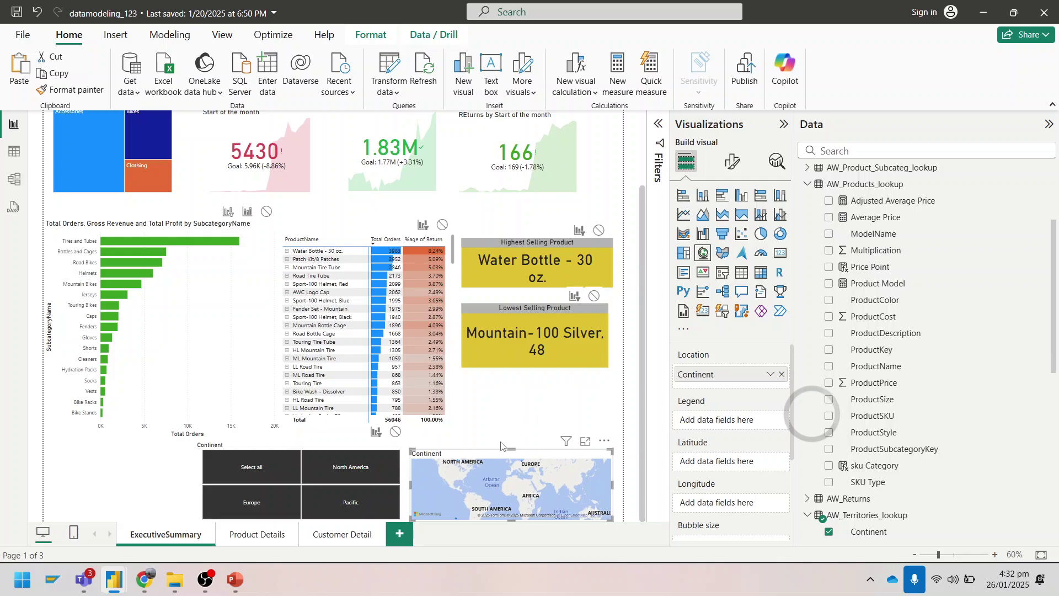
scroll(378, 385, up, 3)
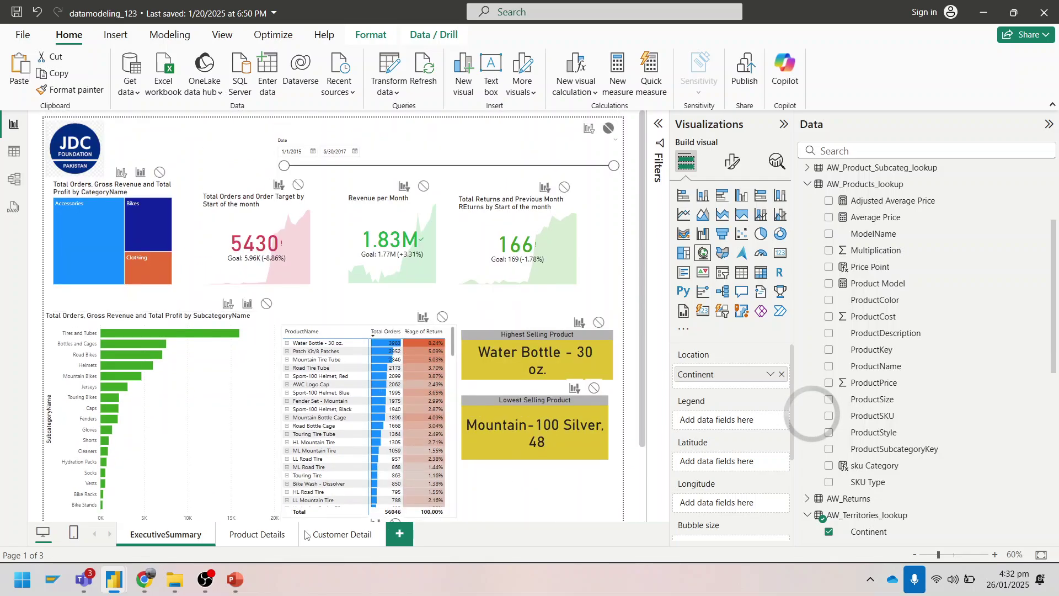
Add a card showing First ProductName at the top of the Product Details page and widen it to the page's left edge
click(241, 536)
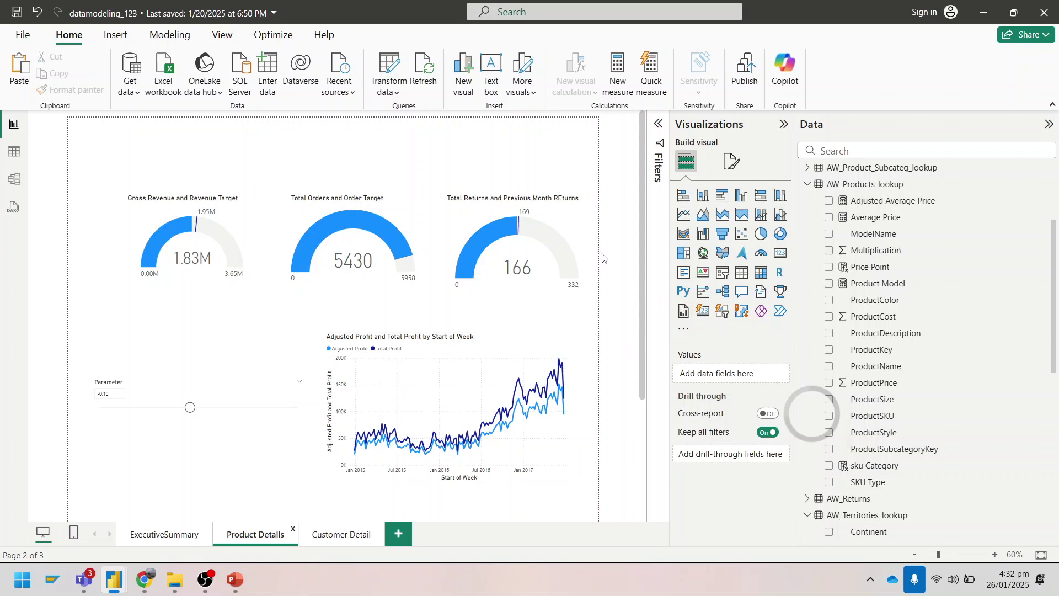
click(781, 254)
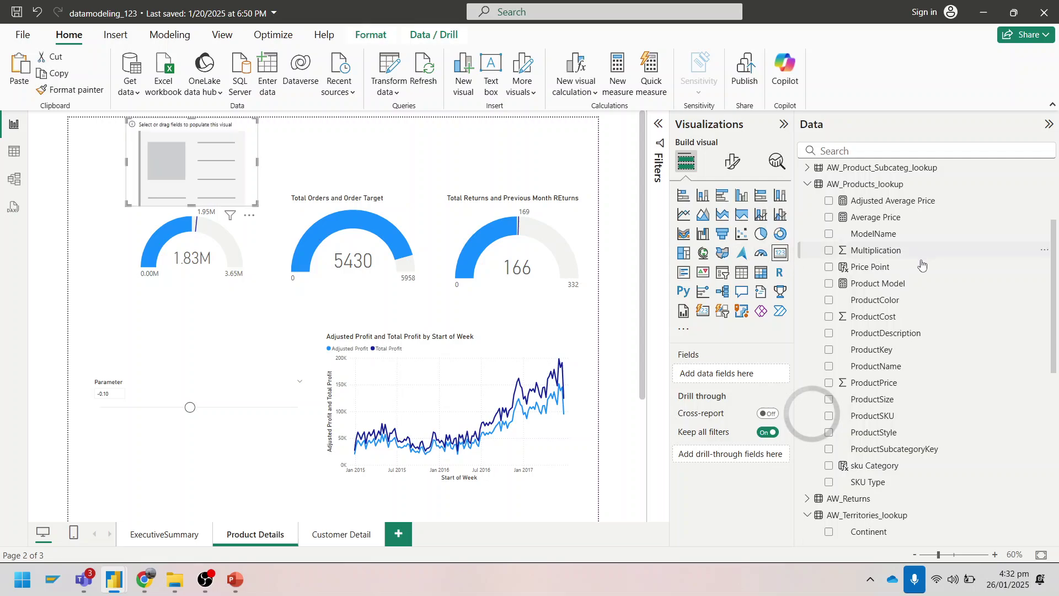
drag(886, 371, 720, 375)
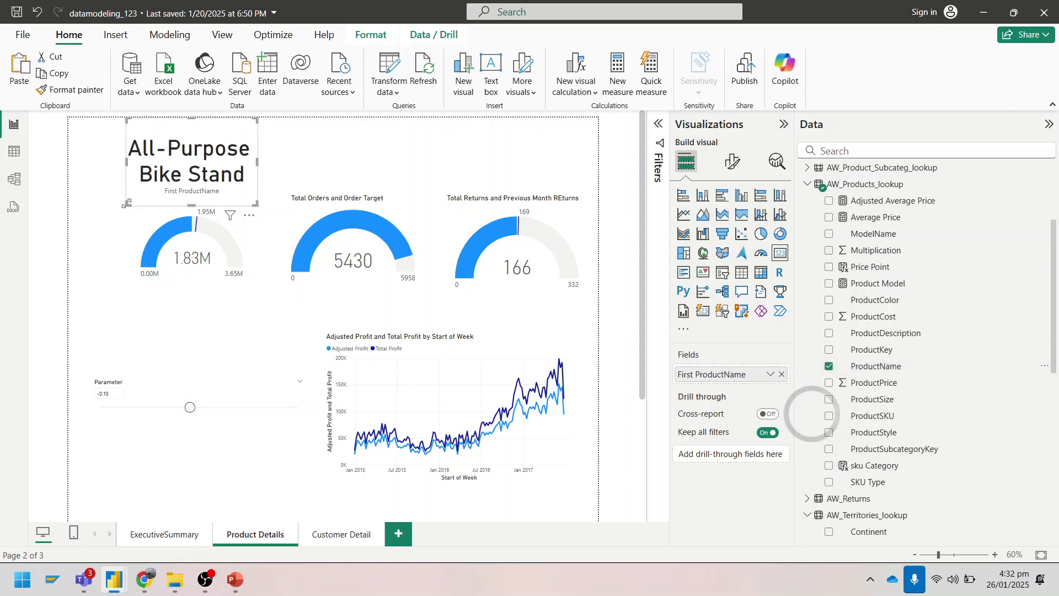
drag(127, 203, 69, 204)
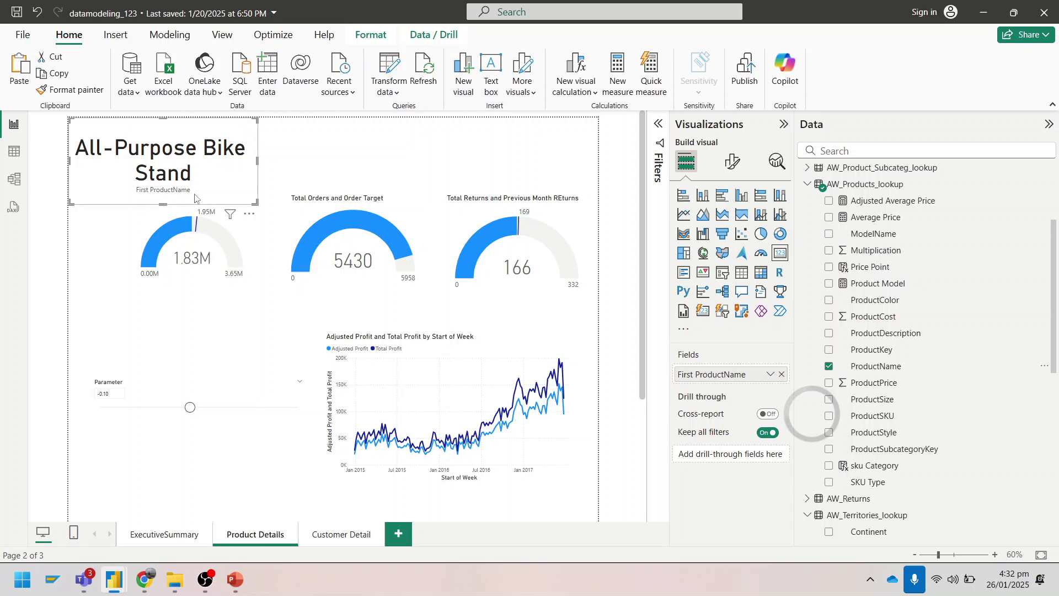
Turn off the category label of the product name card
click(733, 162)
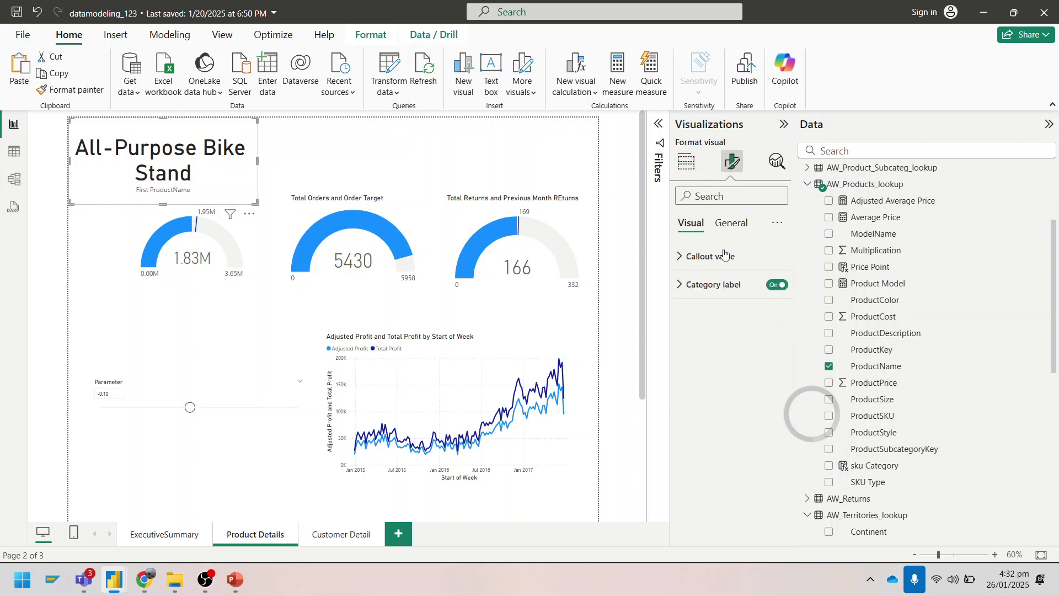
click(761, 284)
click(778, 284)
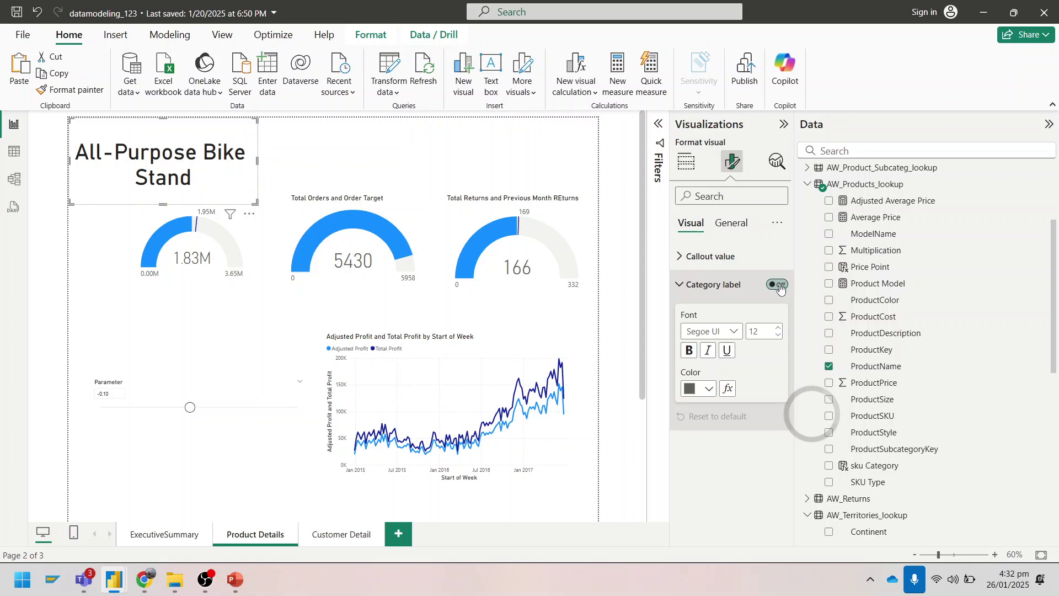
Give the product name card the recently used yellow background and shrink it slightly to clear the Gross Revenue gauge's title
click(736, 232)
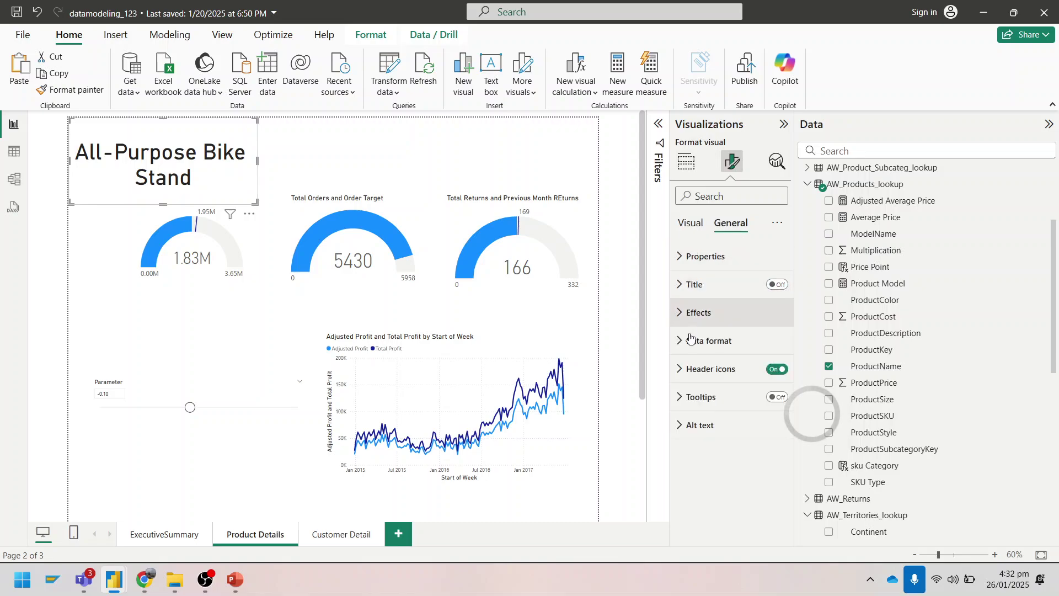
click(682, 318)
click(709, 381)
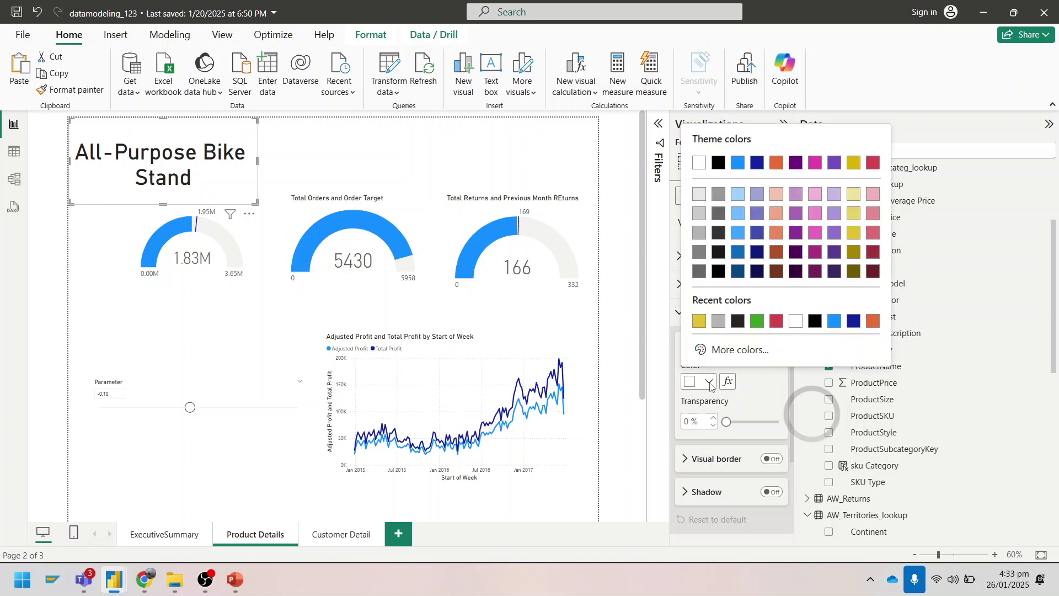
click(698, 325)
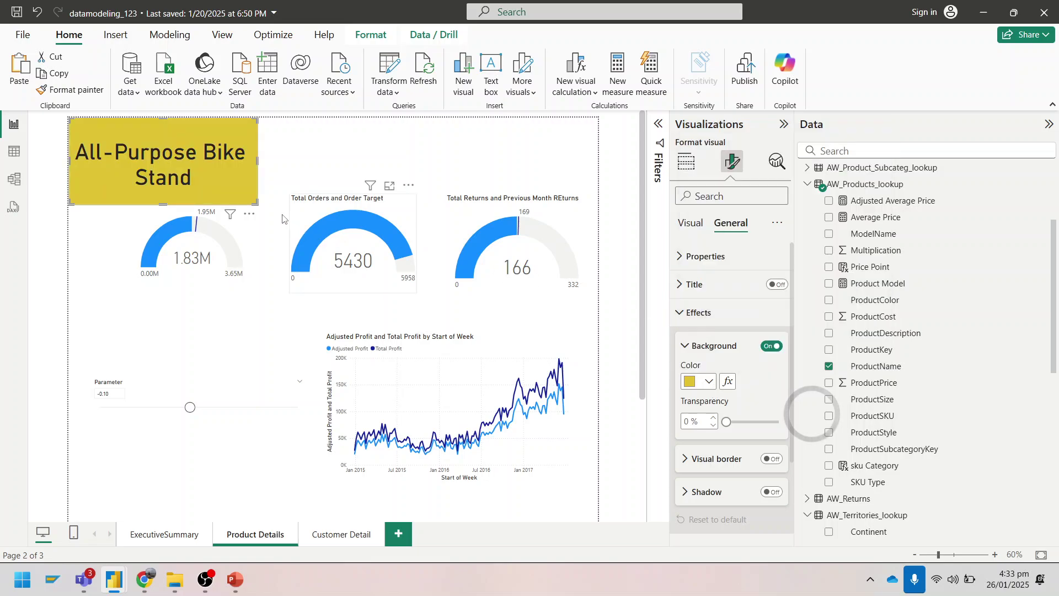
drag(257, 204, 250, 186)
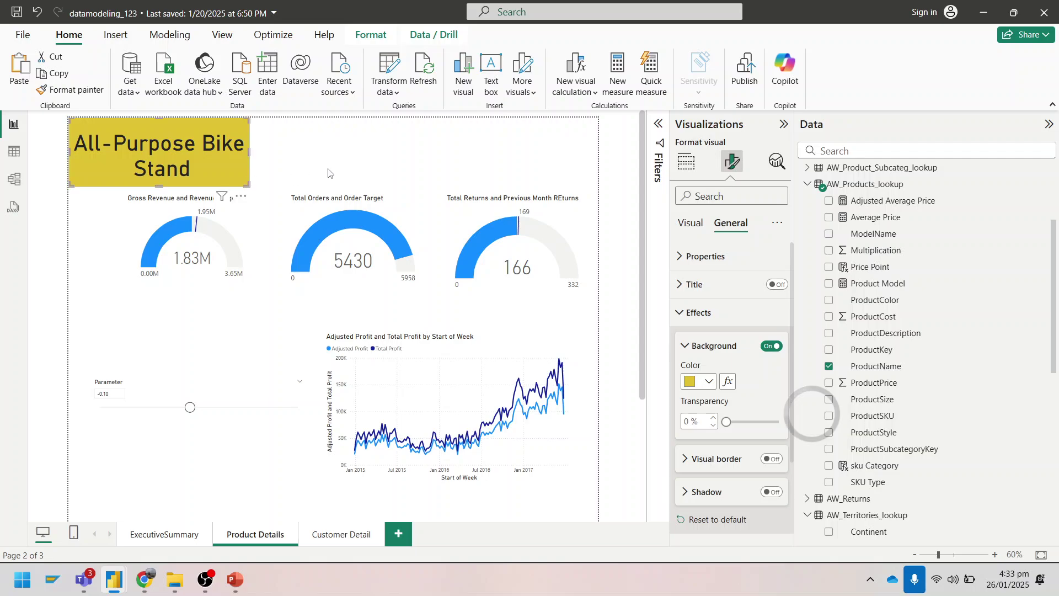
Add ProductName as the drill-through field of the Product Details page
click(340, 169)
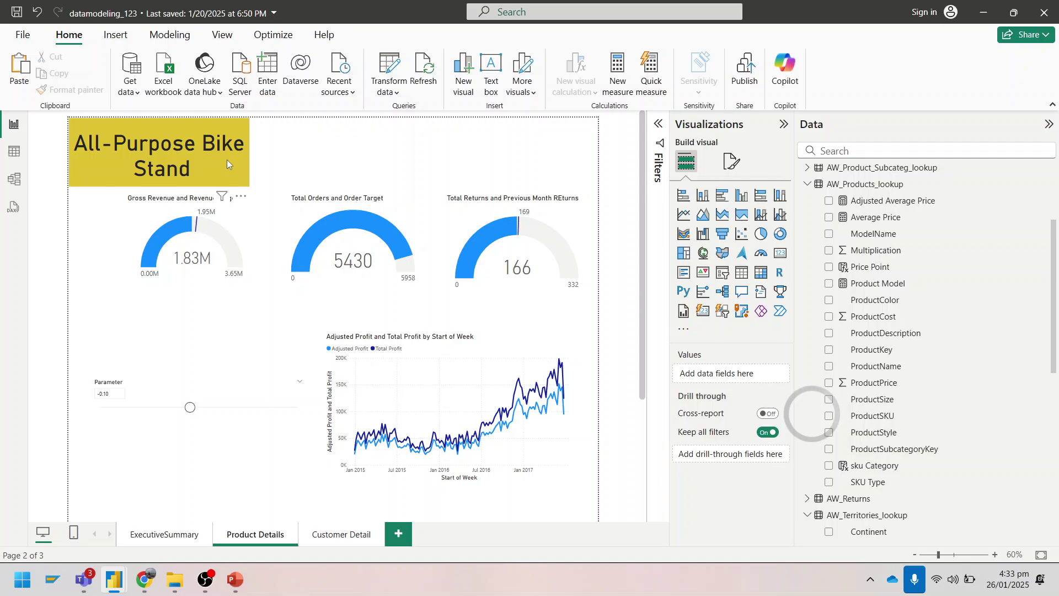
click(227, 160)
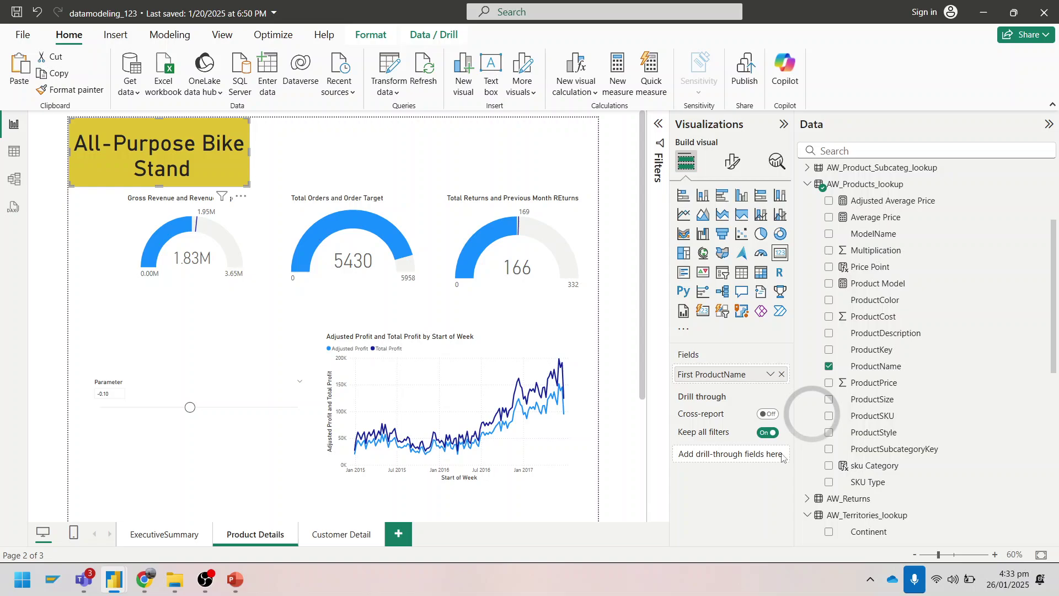
drag(882, 369, 756, 456)
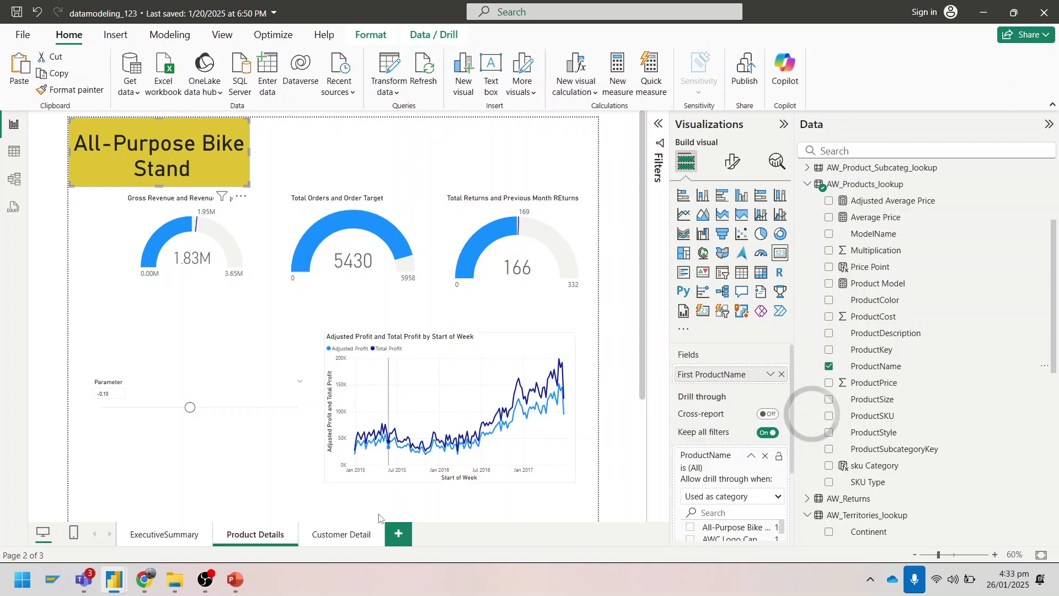
Drill through from the Water Bottle - 30 oz. row of the ExecutiveSummary matrix to Product Details
click(158, 535)
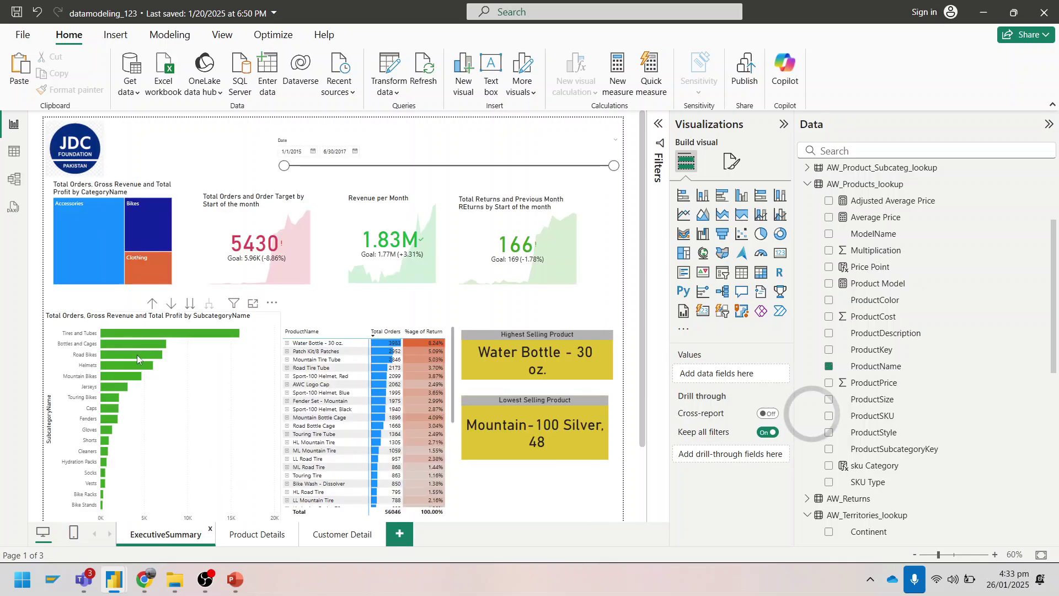
right_click(311, 346)
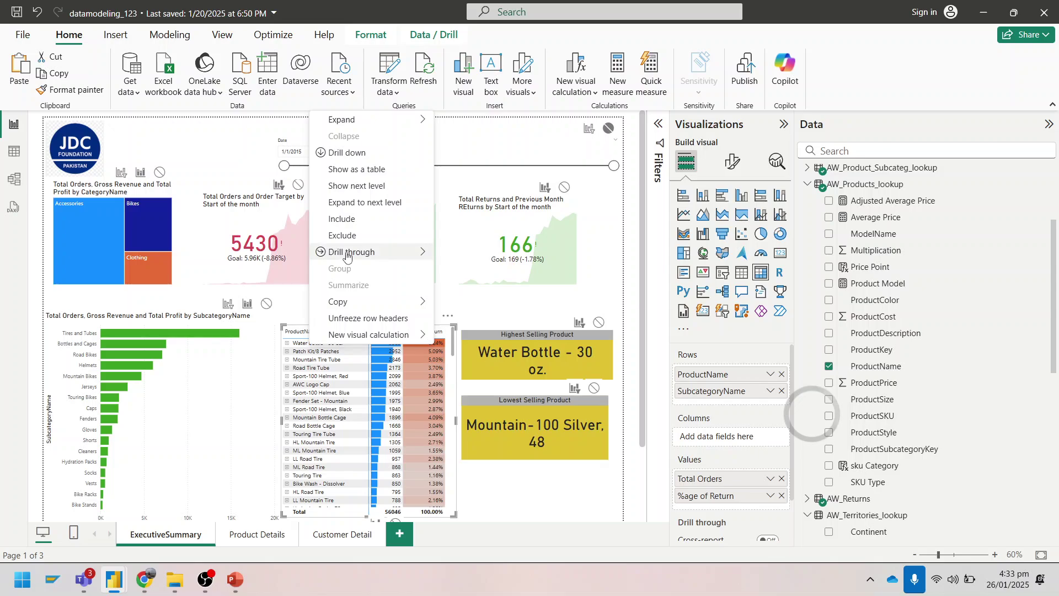
mouse_move(353, 252)
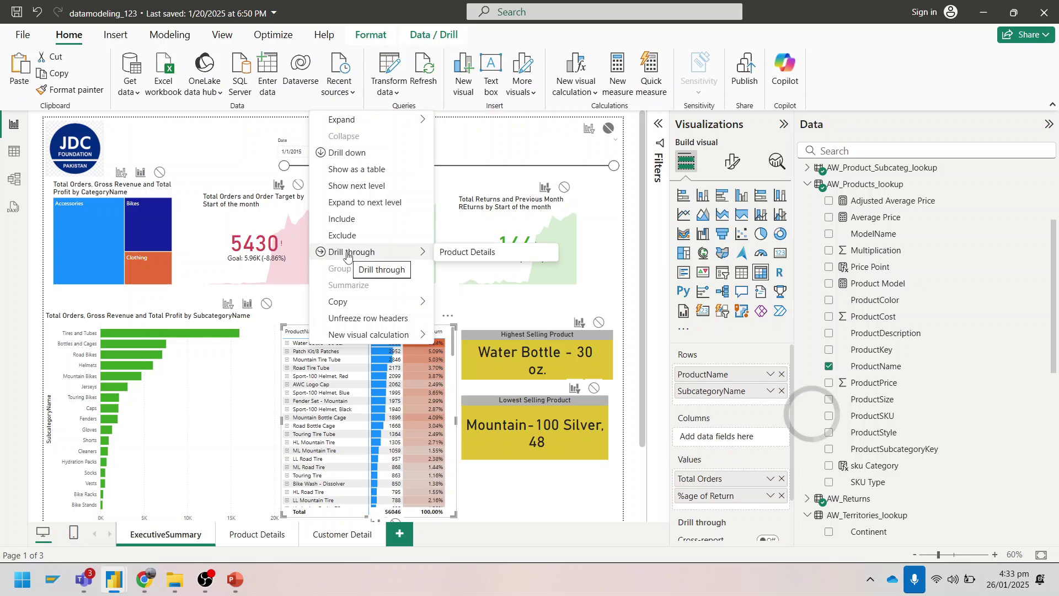
click(457, 254)
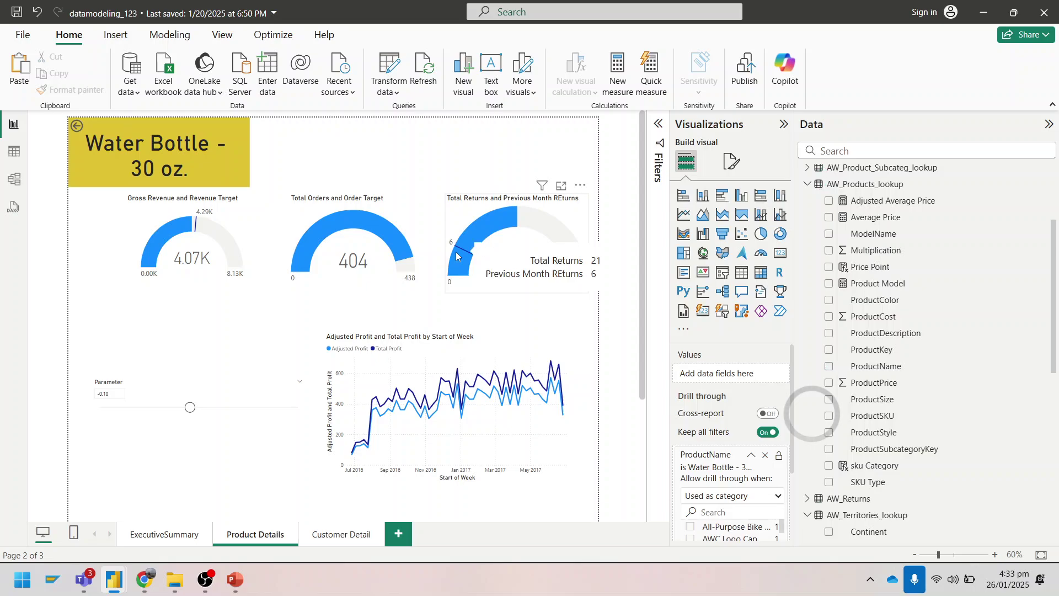
Return to ExecutiveSummary with the page's back button and drill through from the matrix row Short-Sleeve Classic Jersey, S to Product Details
scroll(456, 254, down, 3)
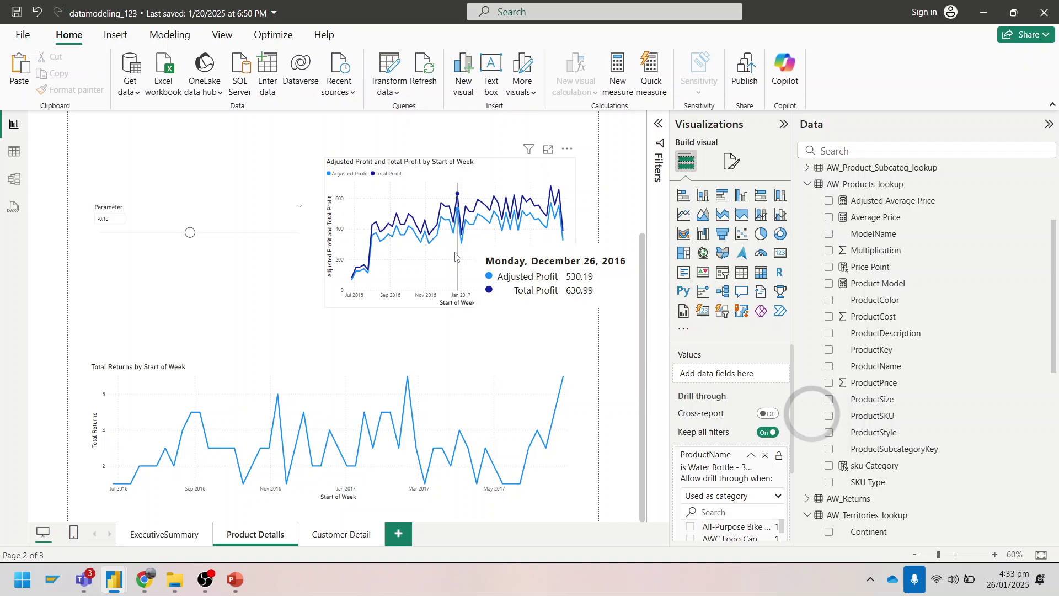
scroll(454, 257, up, 3)
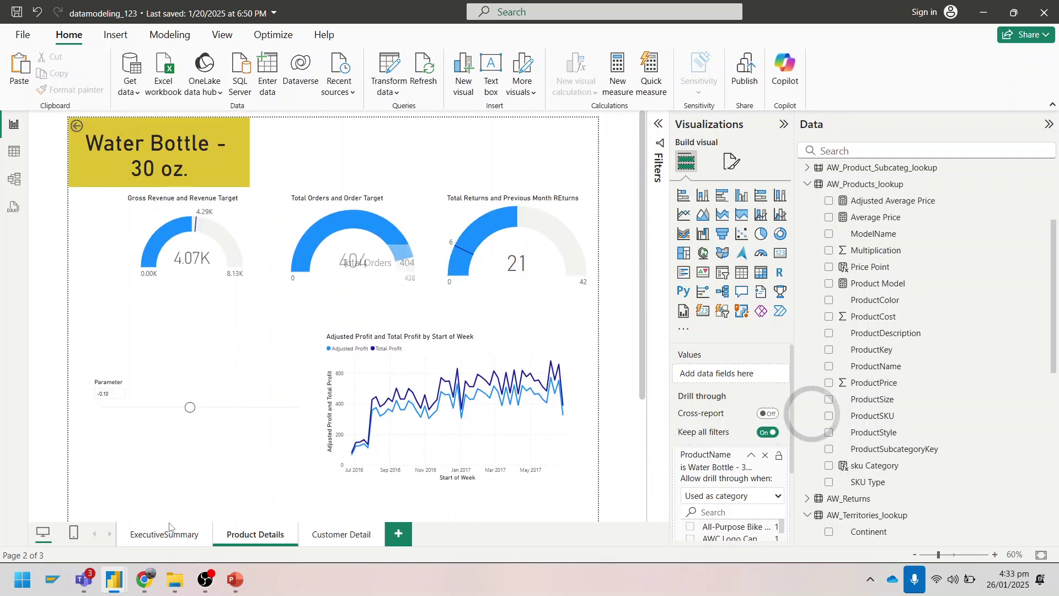
ctrl+click(78, 127)
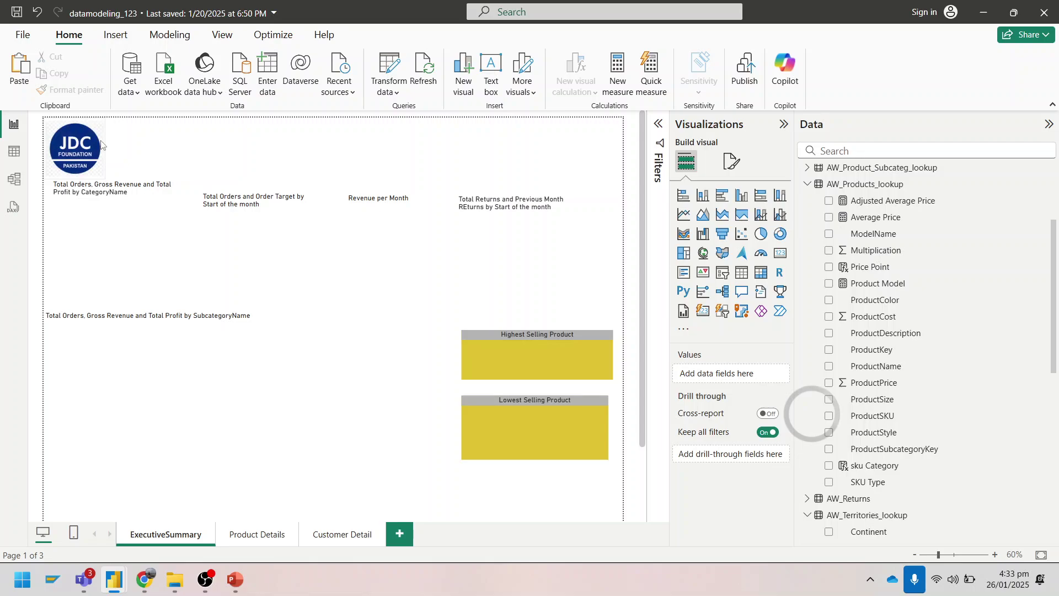
scroll(311, 409, down, 1)
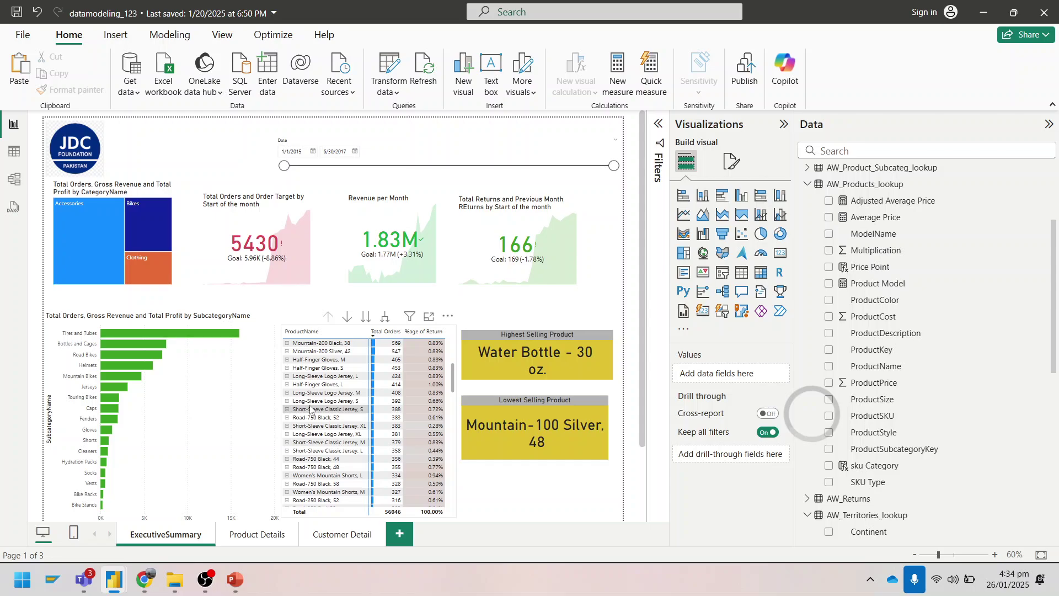
right_click(311, 410)
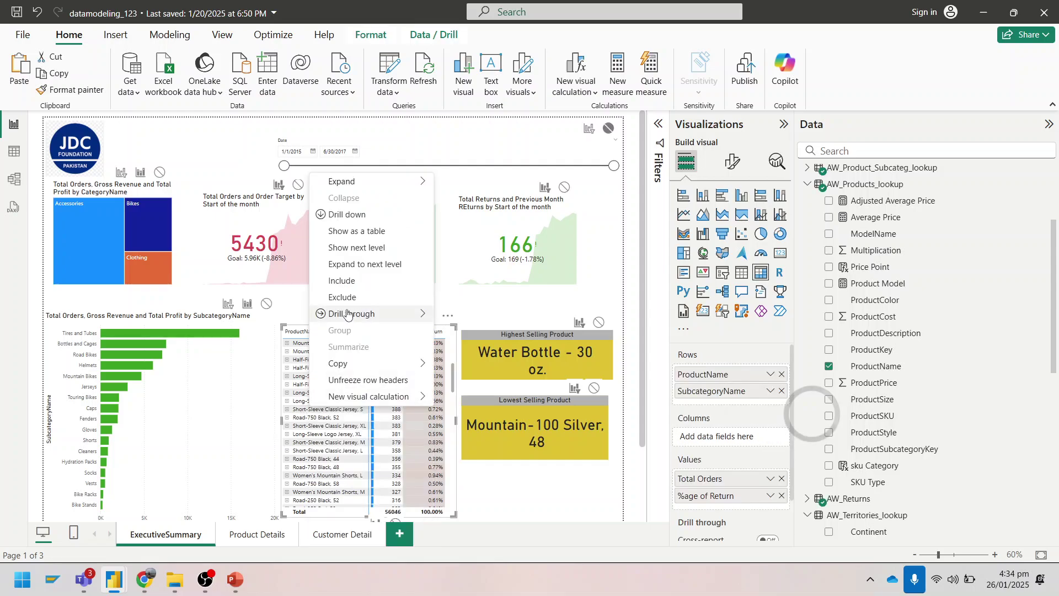
mouse_move(386, 313)
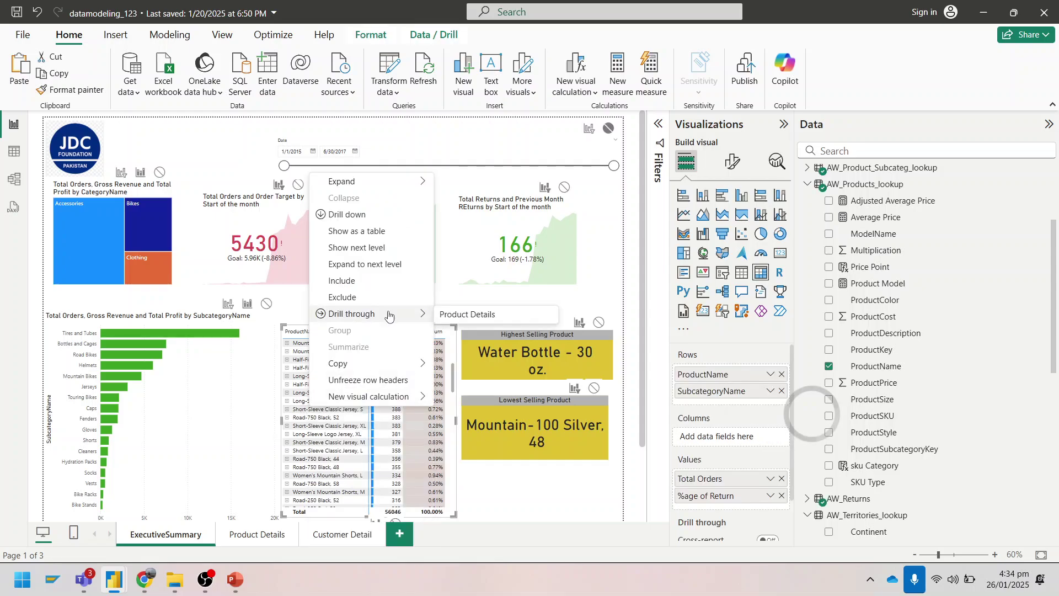
click(462, 314)
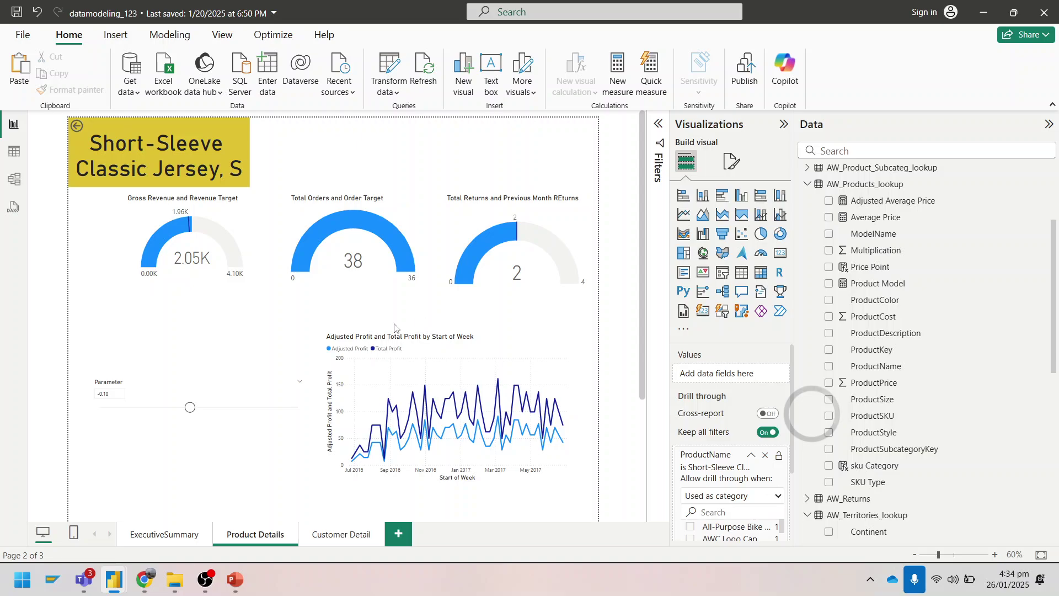
Switch to the PowerBi_Class_JDC presentation in PowerPoint and open slide 116 with the Customer Detail page instructions
mouse_move(235, 590)
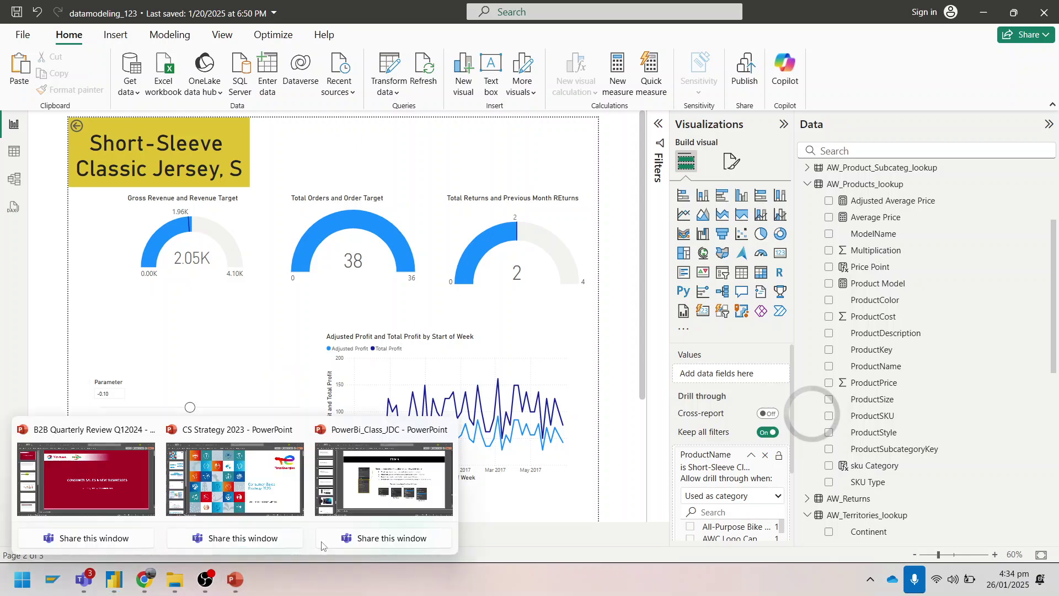
click(339, 478)
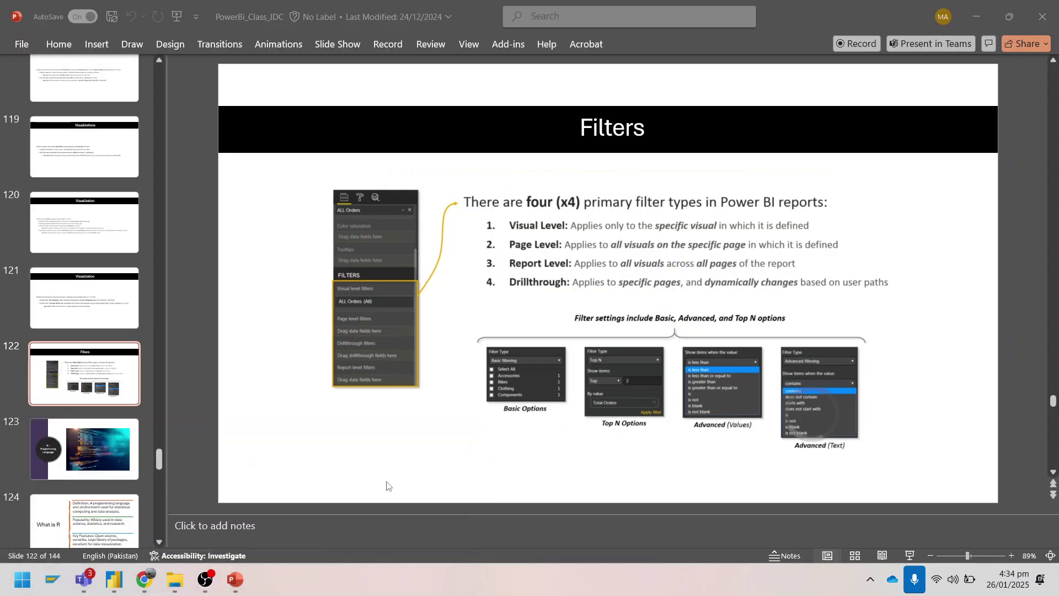
scroll(115, 348, up, 5)
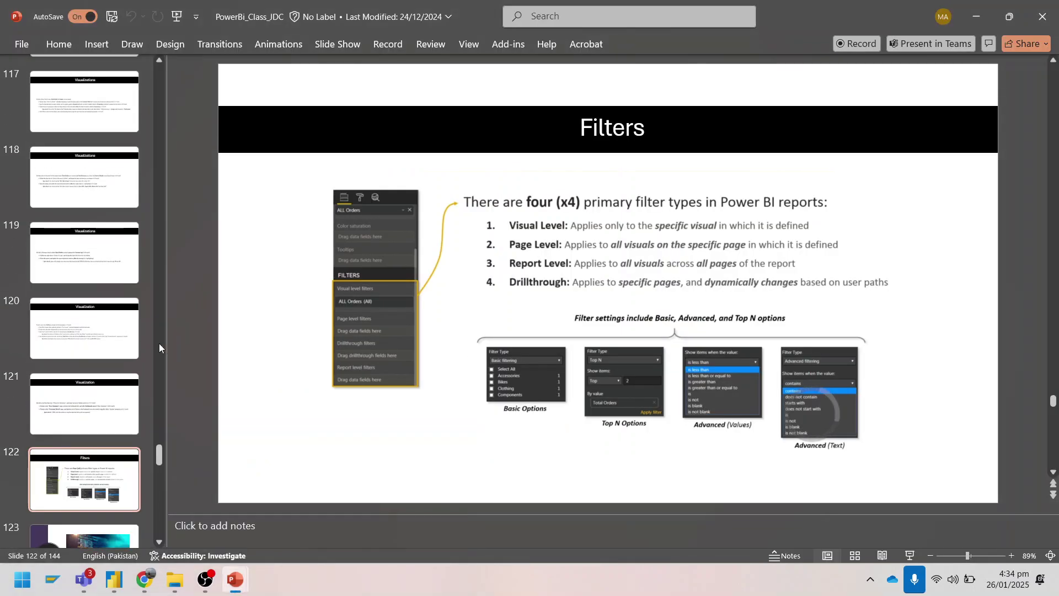
scroll(114, 349, up, 1)
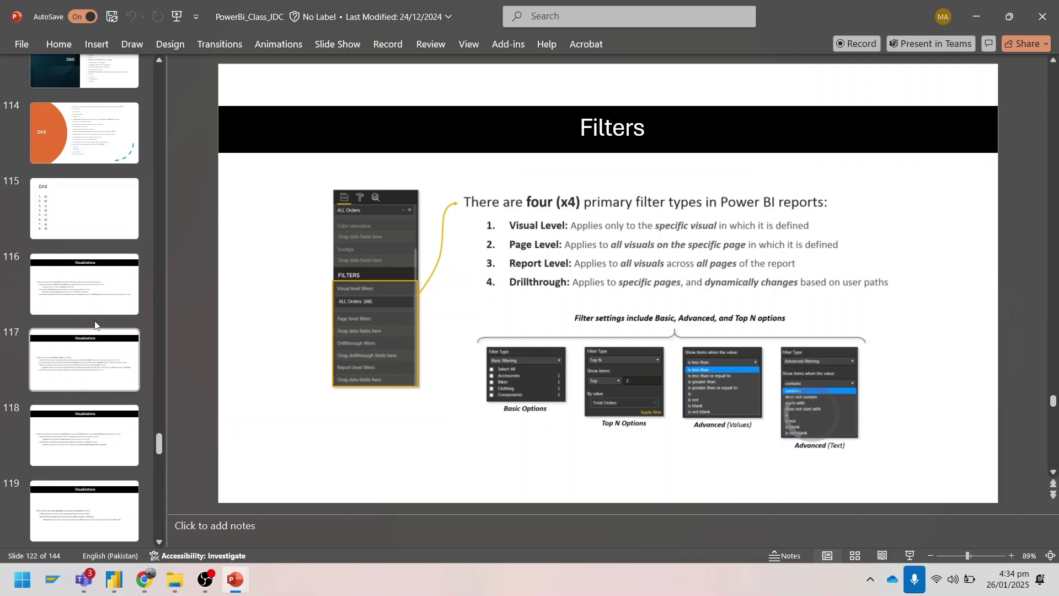
click(92, 289)
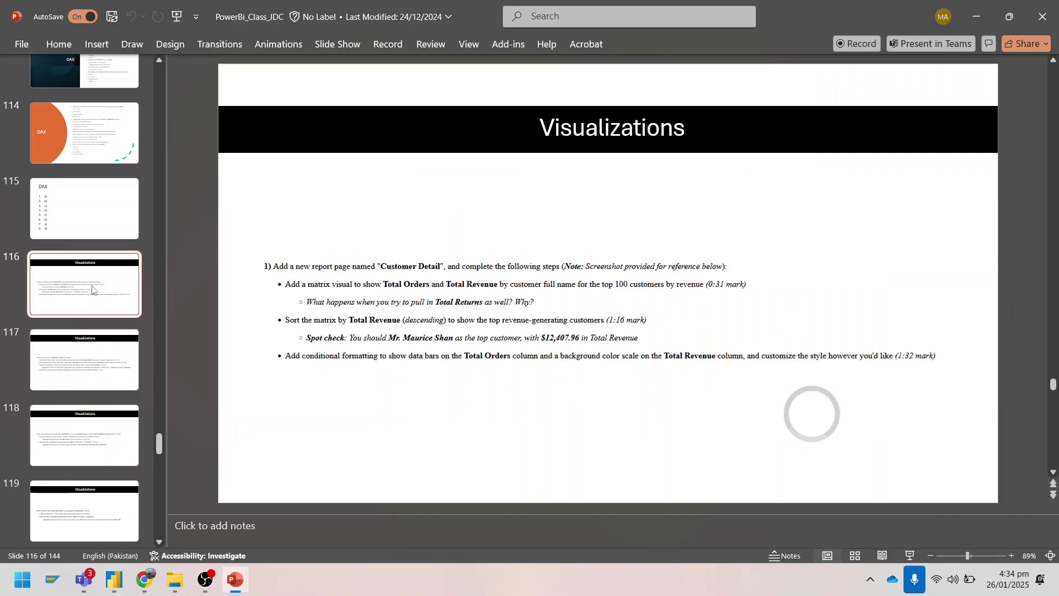
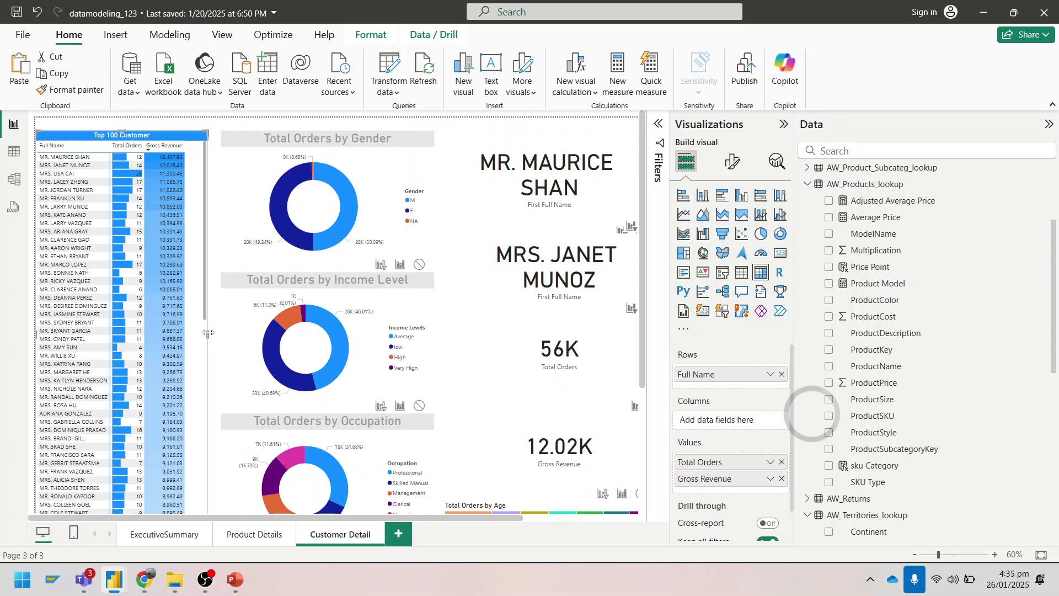
Widen the Top 100 Customer matrix very slightly
mouse_move(207, 332)
mouse_down()
mouse_move(238, 340)
mouse_move(210, 343)
mouse_up()
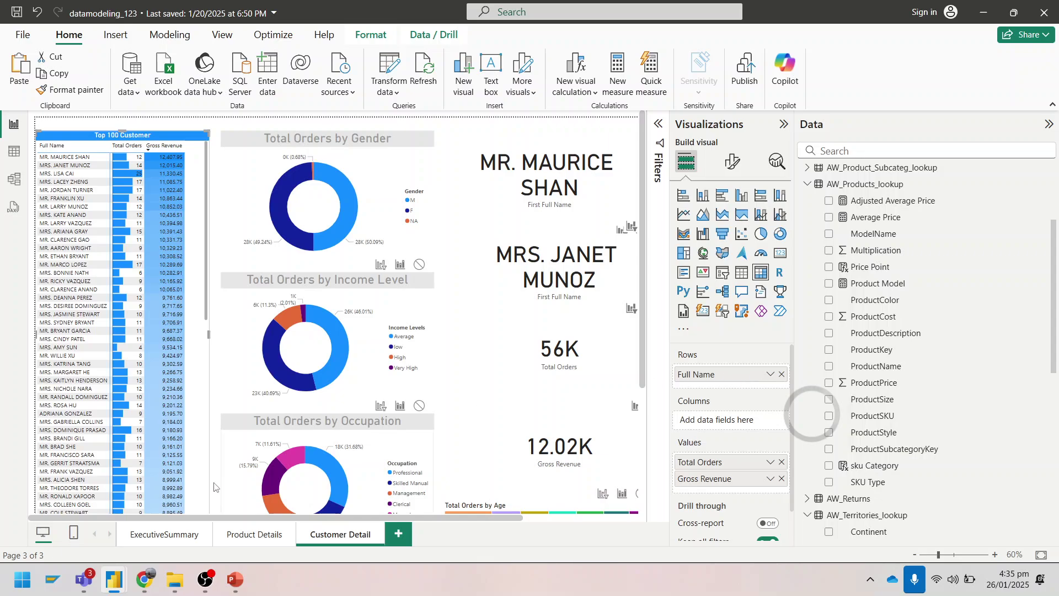
Close the WhatsApp Web tab in Chrome and return to the datamodeling_123 report in Power BI
click(145, 580)
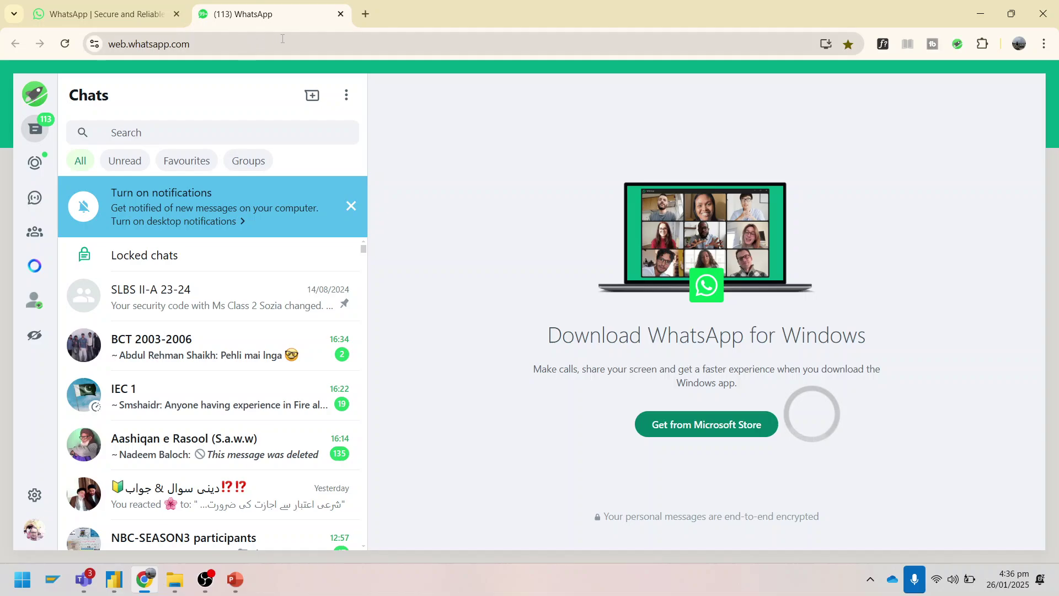
click(340, 14)
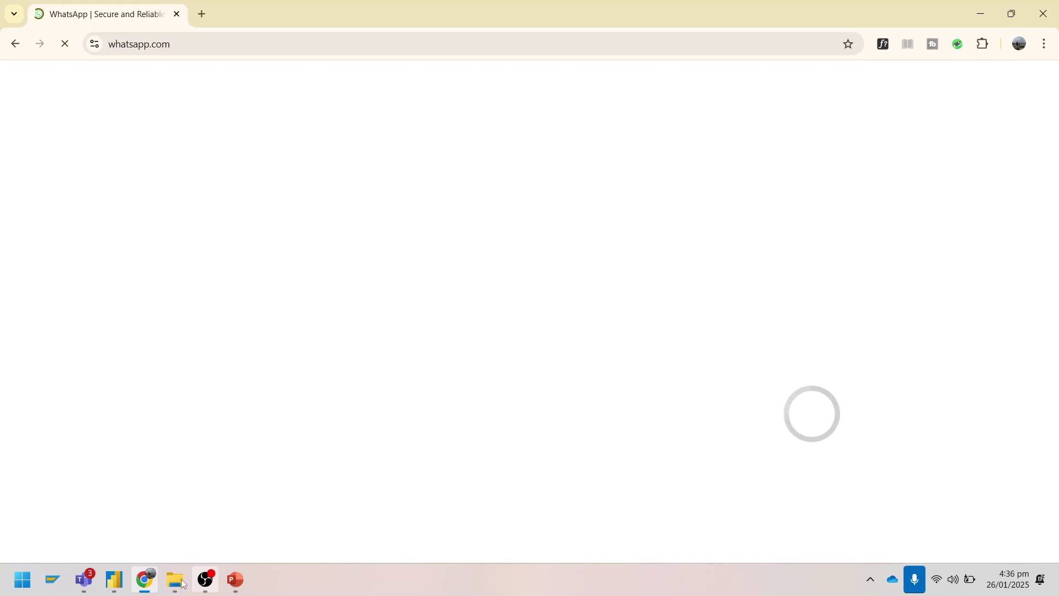
mouse_move(117, 582)
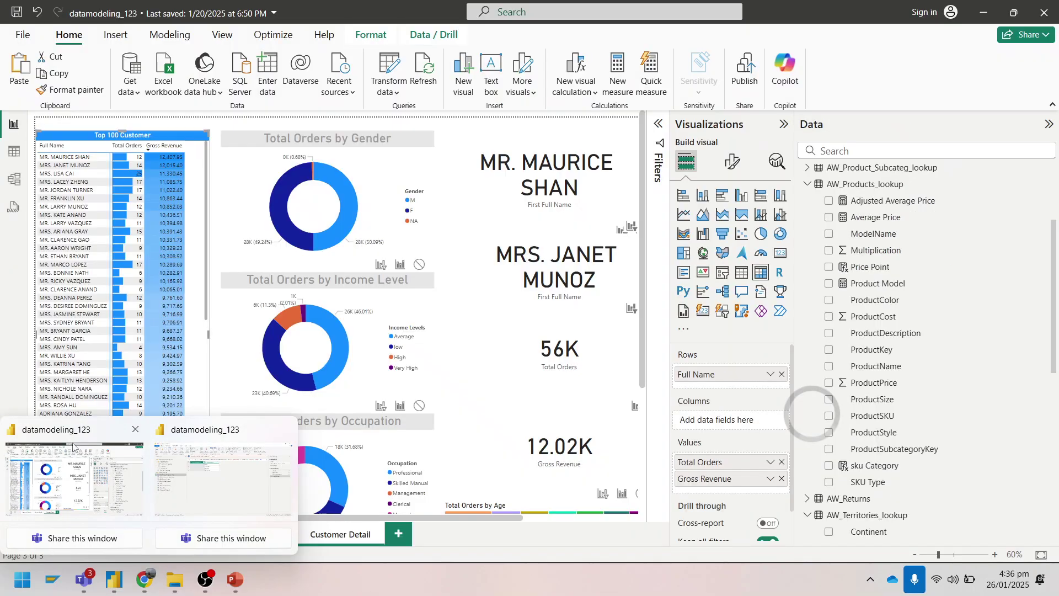
click(73, 447)
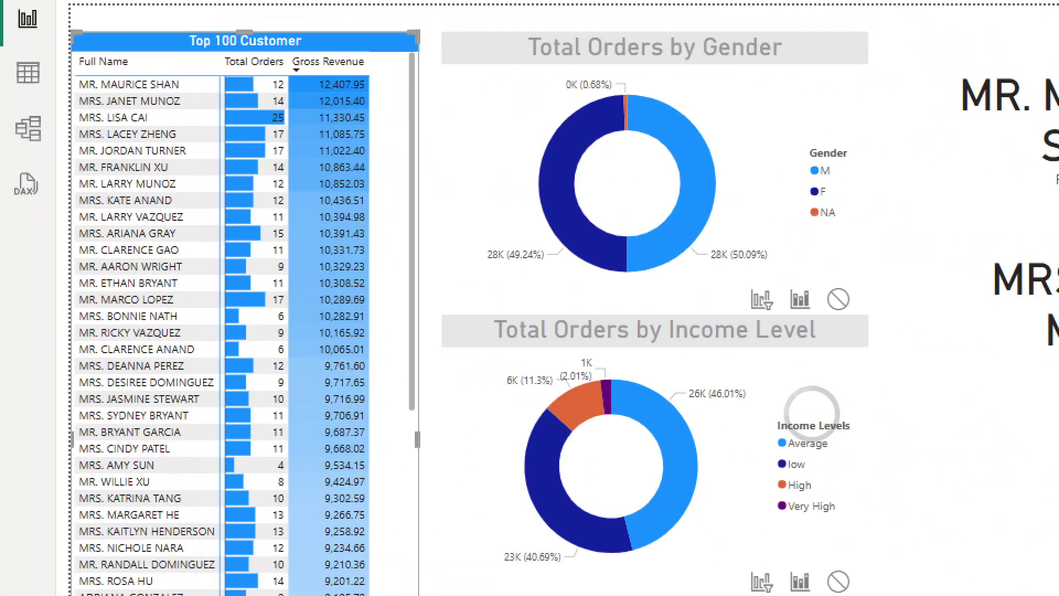
Examine the Top 100 Customer matrix from first to last row along with its Top N filter on Full Name
mouse_move(44, 7)
mouse_down()
mouse_move(237, 165)
mouse_move(506, 292)
mouse_up()
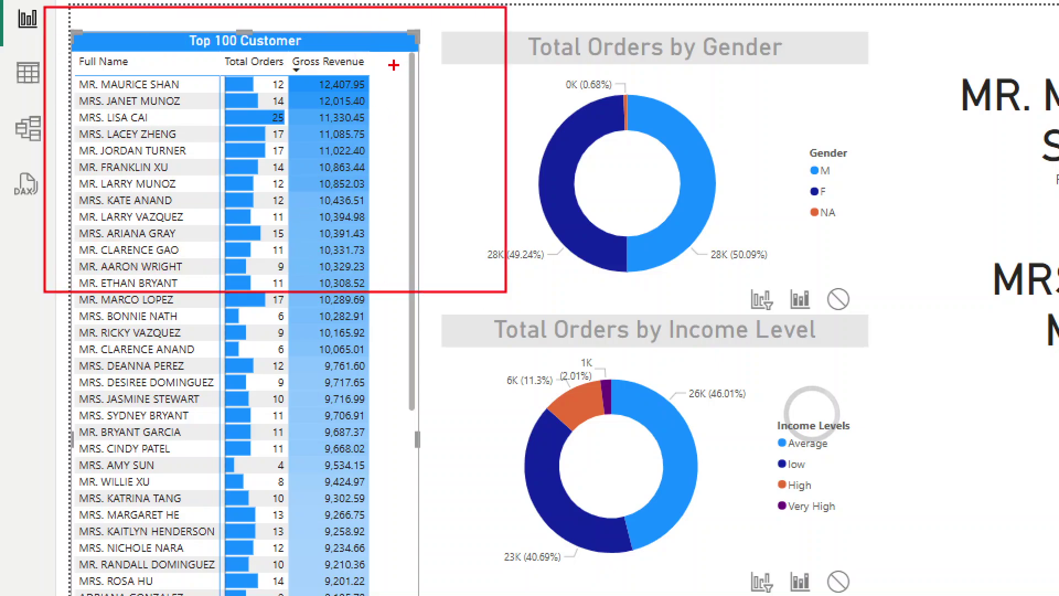
drag(394, 65, 376, 531)
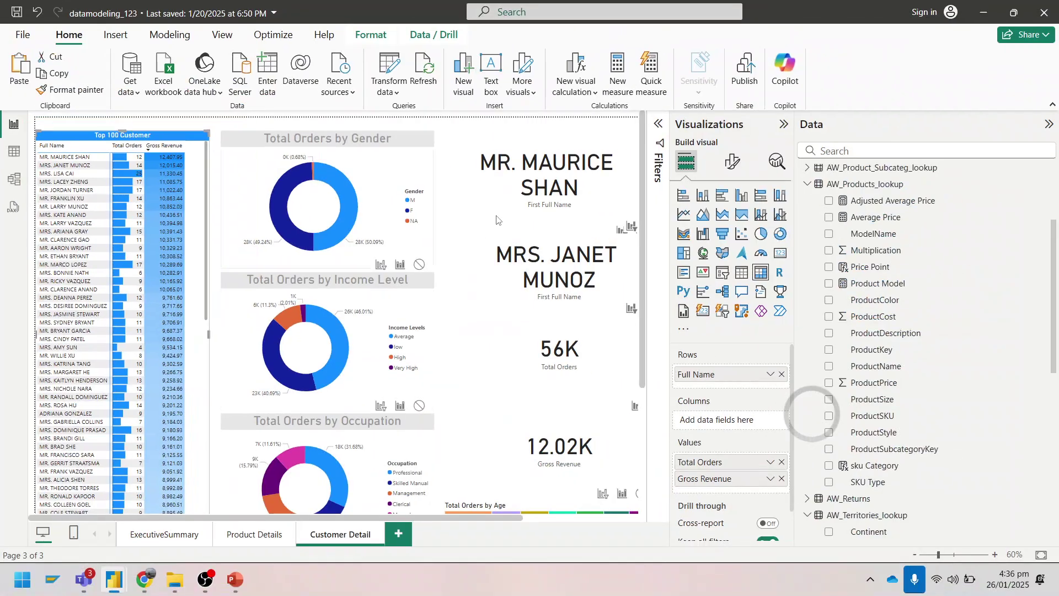
click(660, 128)
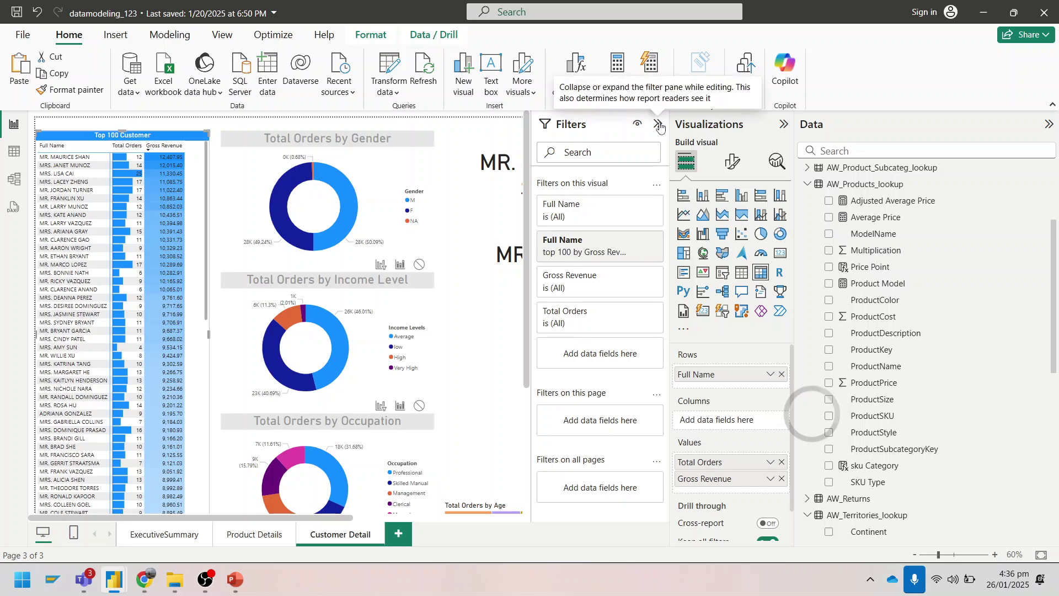
click(573, 253)
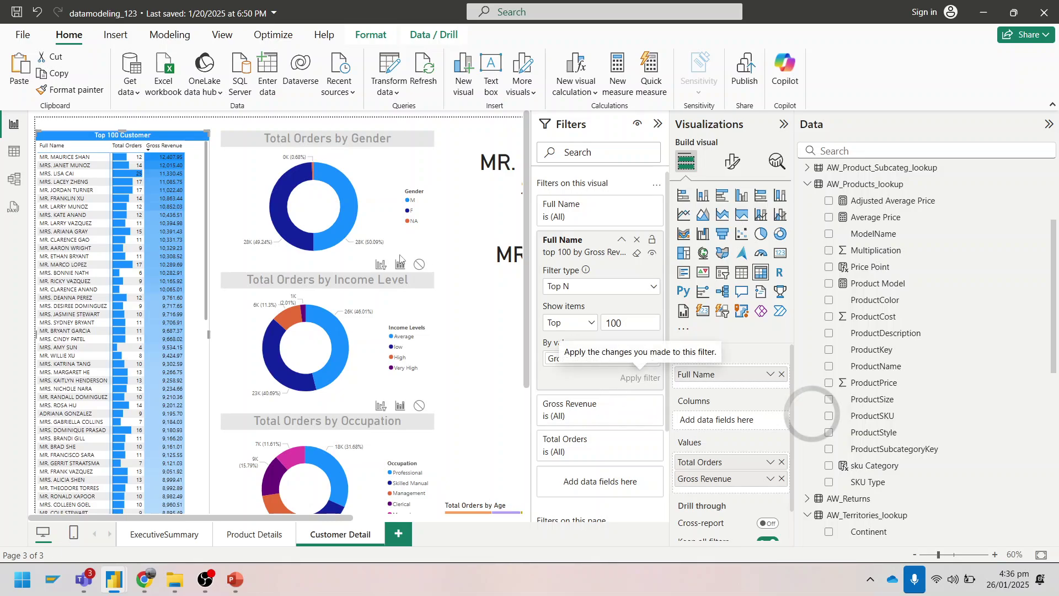
scroll(68, 286, down, 8)
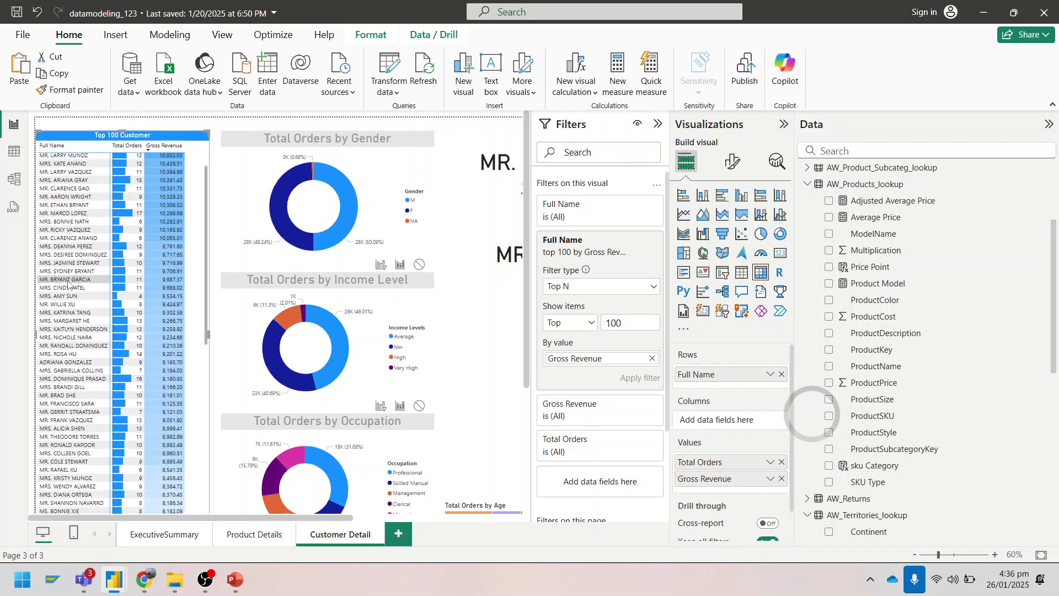
scroll(68, 286, down, 10)
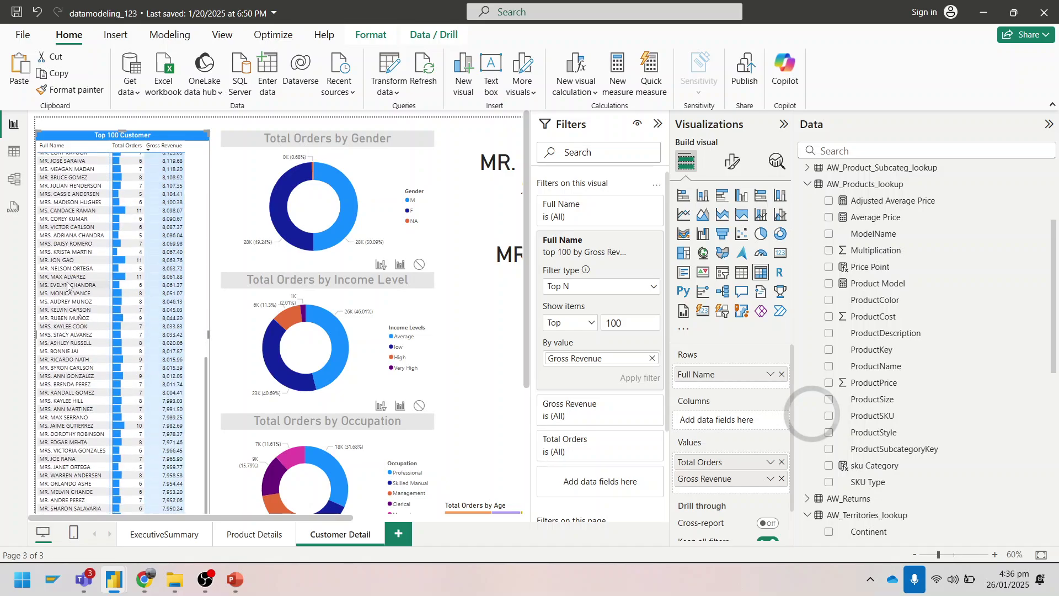
scroll(68, 285, up, 18)
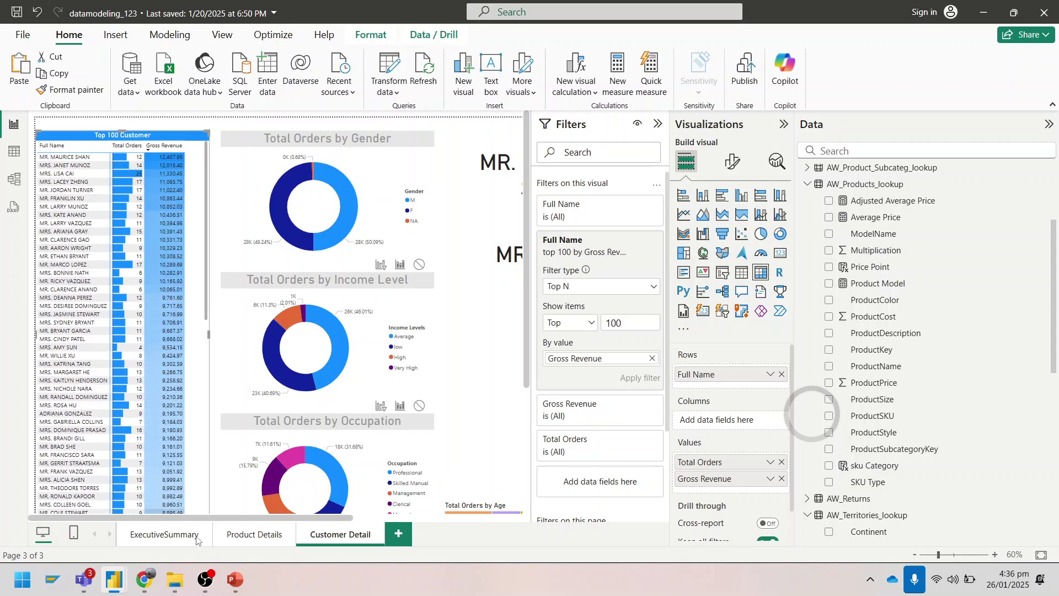
Switch to the PowerBi_Class_JDC presentation and read the slide 116 question about pulling Total Returns into the matrix
mouse_move(232, 579)
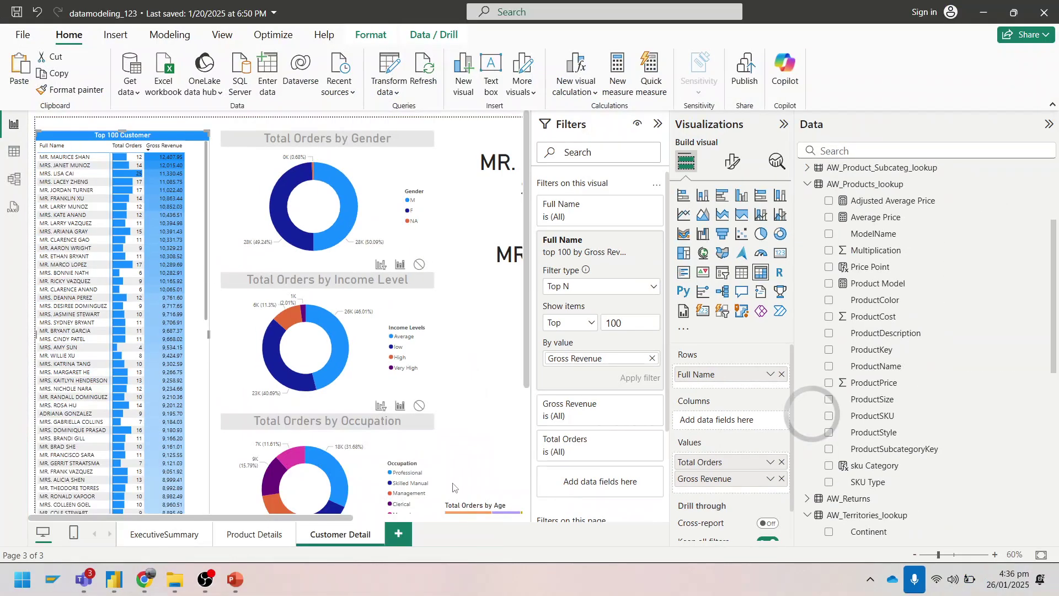
mouse_move(234, 579)
click(362, 460)
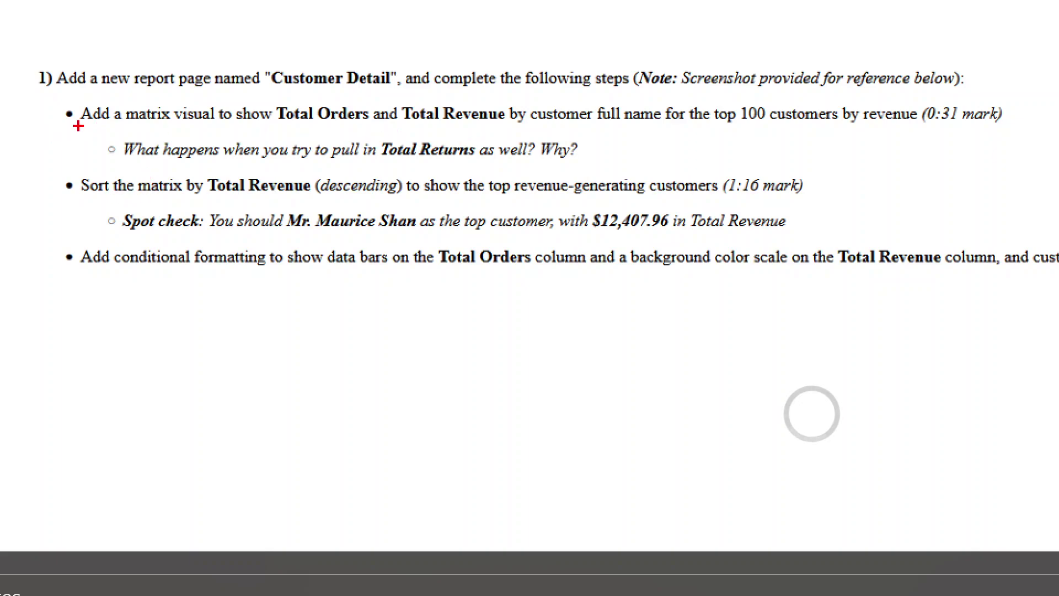
drag(77, 126, 663, 164)
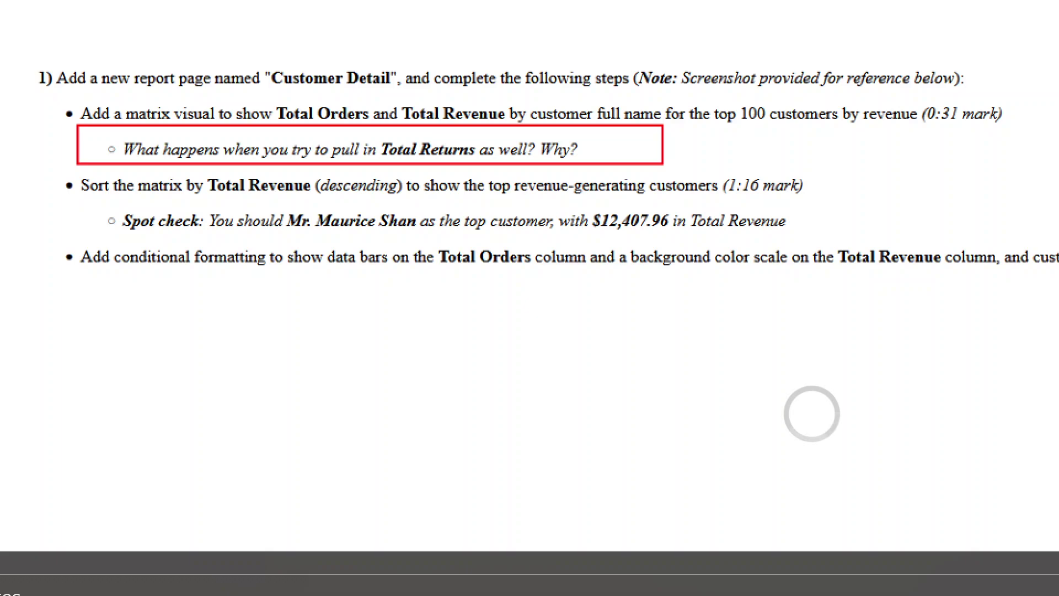
key(Escape)
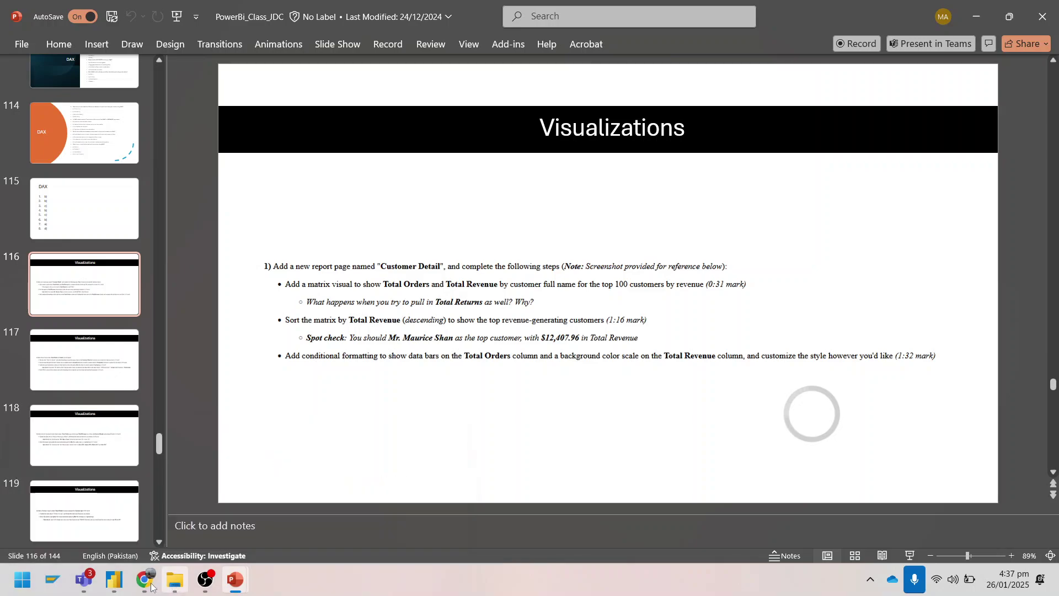
Return to the datamodeling_123 report in Power BI and widen the Top 100 Customer matrix across part of the donut charts
click(108, 583)
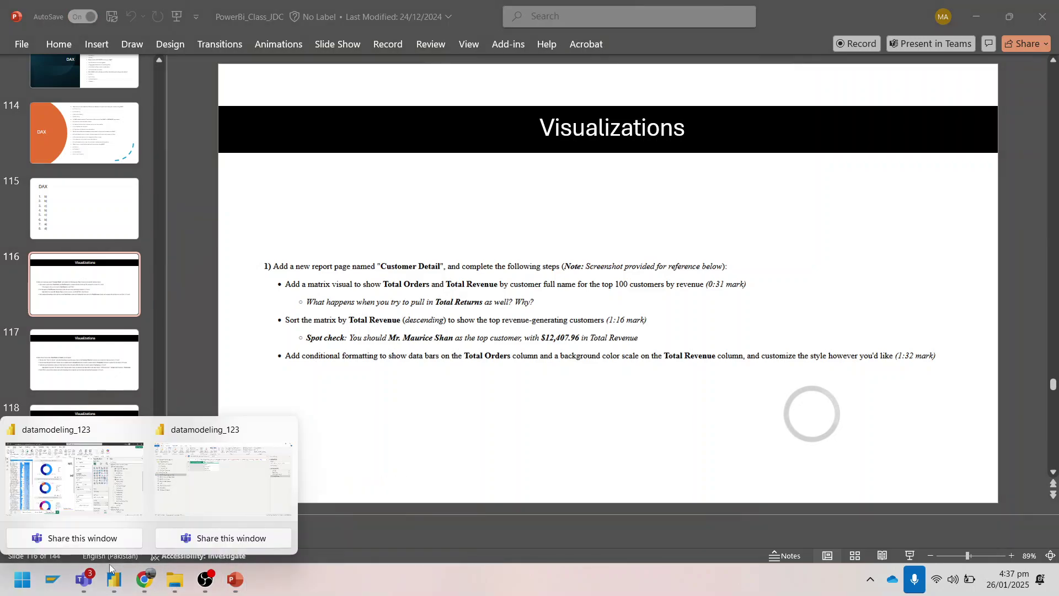
click(53, 441)
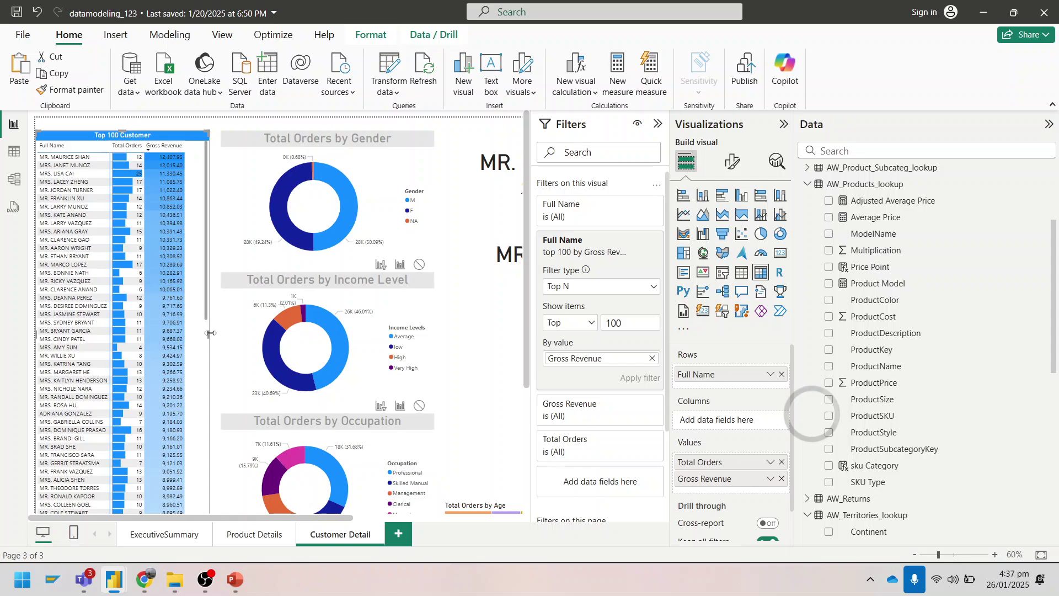
drag(210, 333, 289, 334)
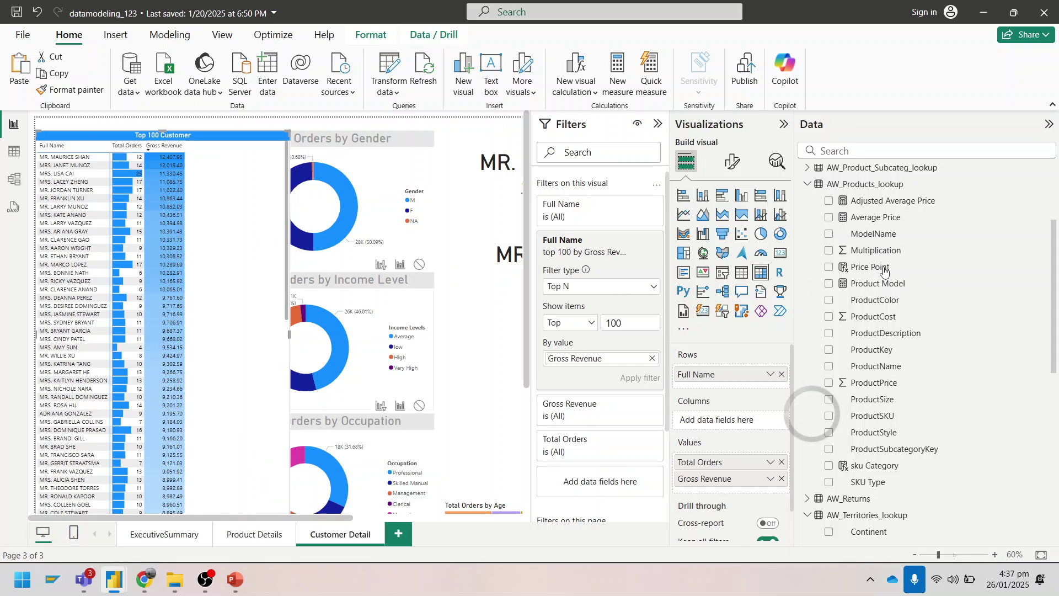
Add the Total Returns measure from AW_Returns to the values of the Top 100 Customer matrix
scroll(882, 270, up, 2)
scroll(828, 309, down, 5)
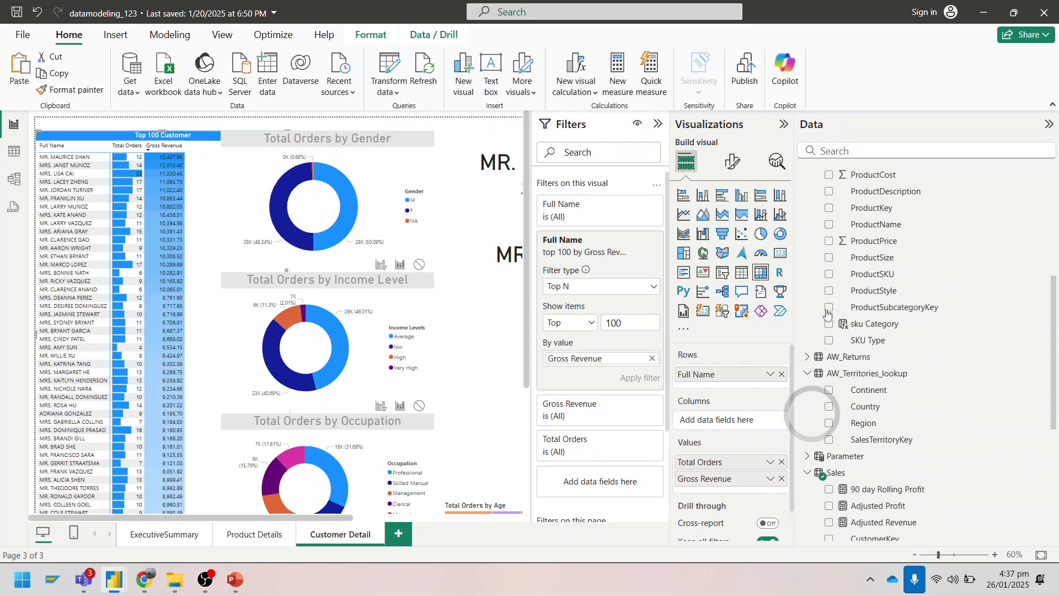
scroll(828, 314, down, 5)
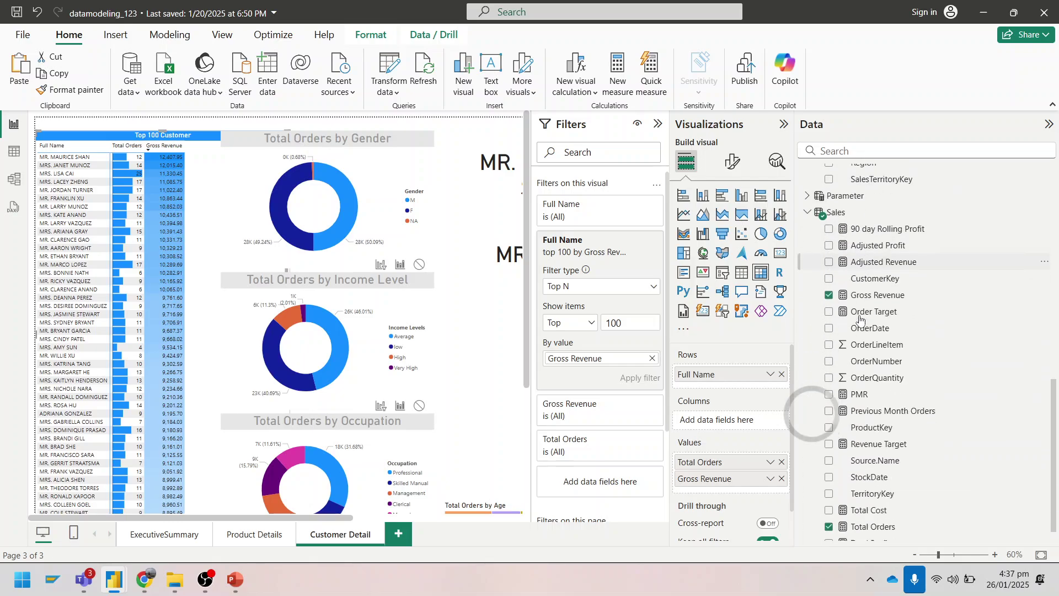
scroll(861, 319, up, 10)
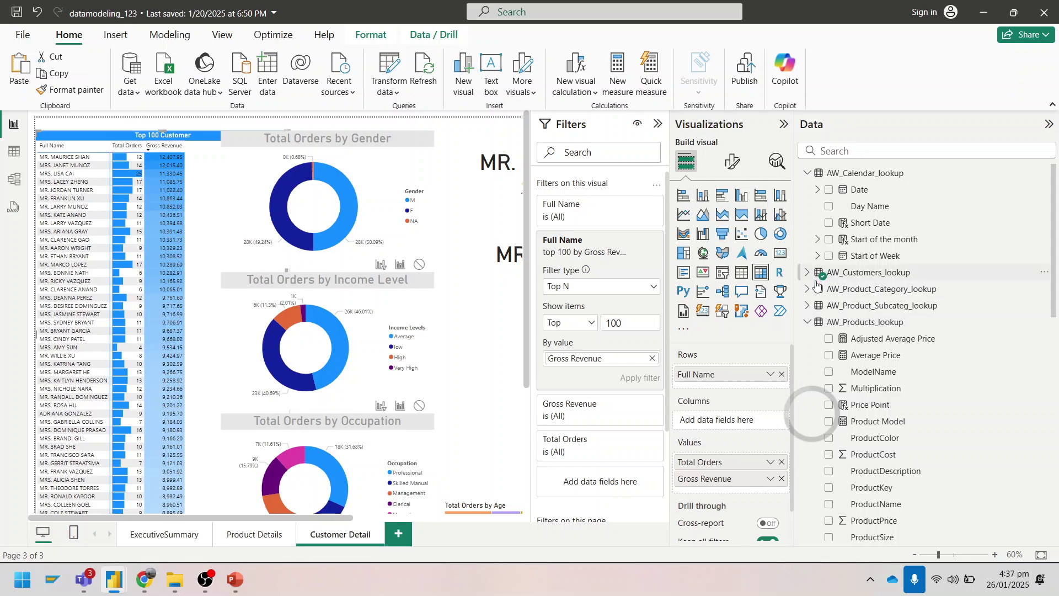
scroll(817, 284, down, 8)
scroll(826, 404, down, 3)
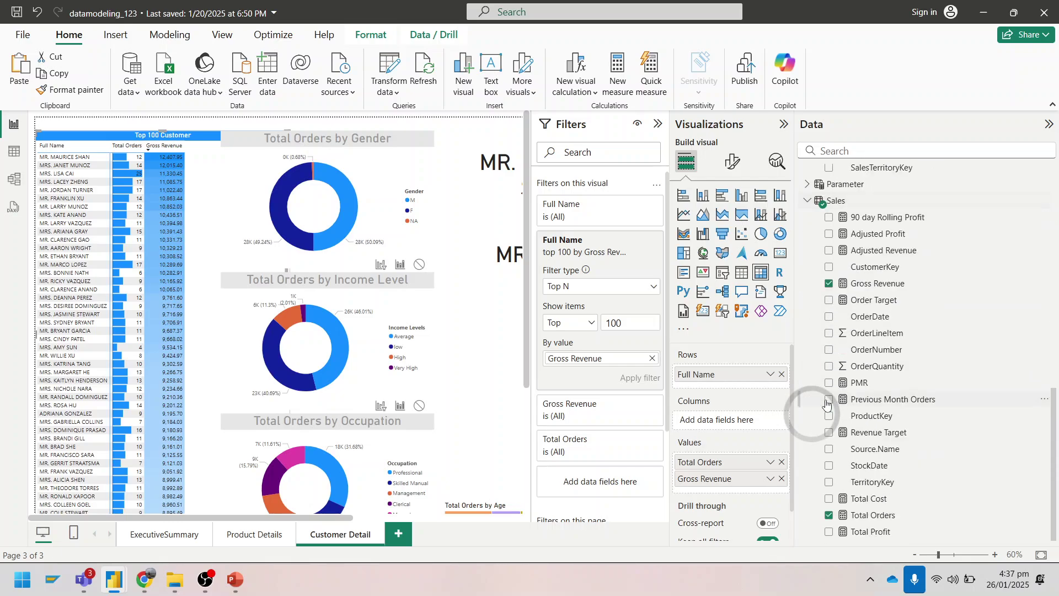
scroll(825, 403, up, 4)
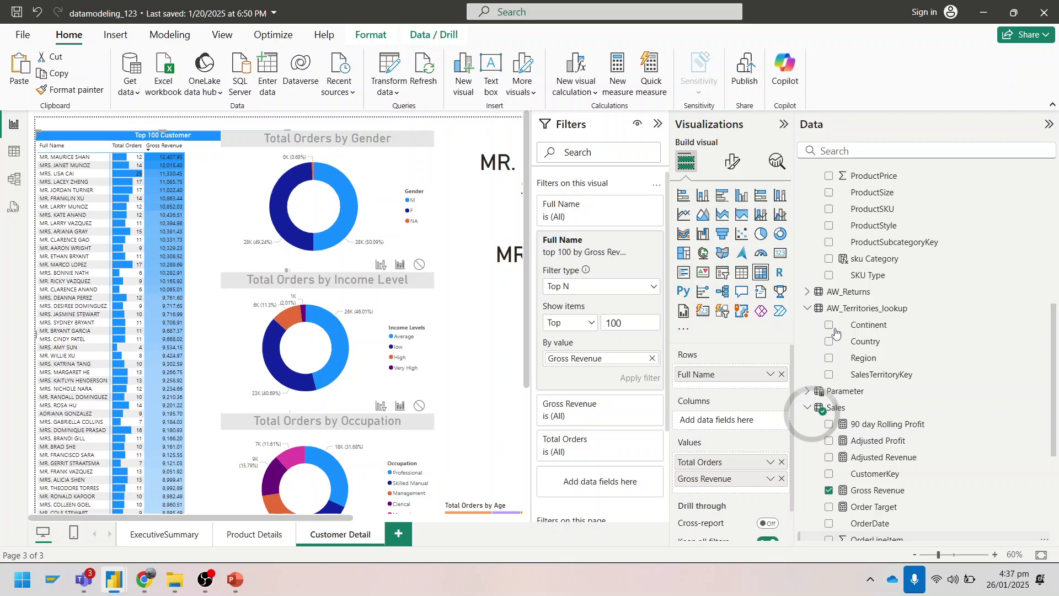
click(808, 292)
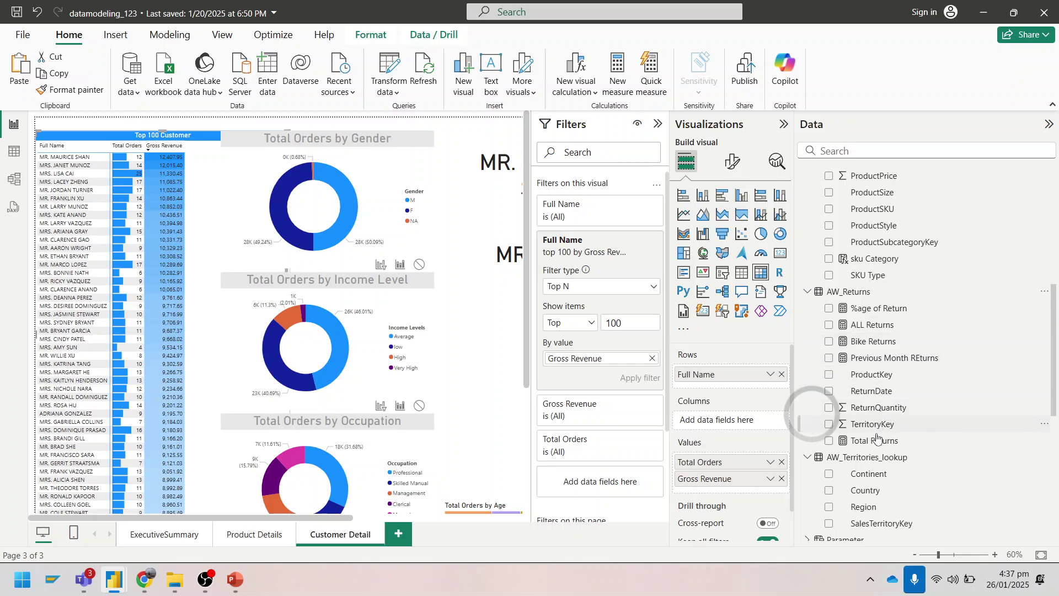
drag(877, 440, 747, 487)
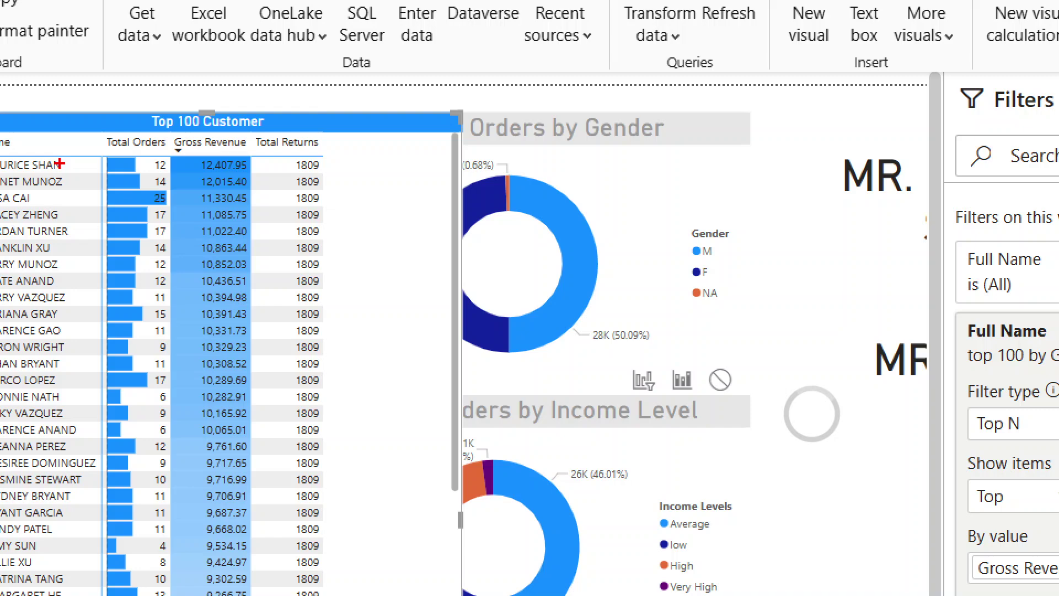
Compare the Total Returns column across the customer rows, and remove Total Returns from the Top 100 Customer matrix
drag(40, 161, 128, 156)
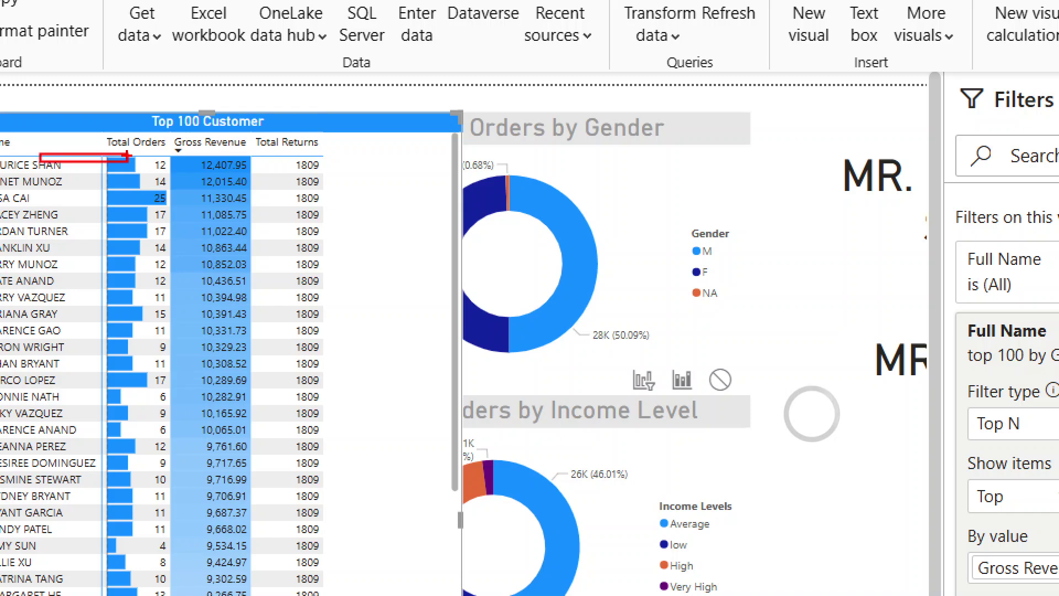
drag(256, 129, 338, 166)
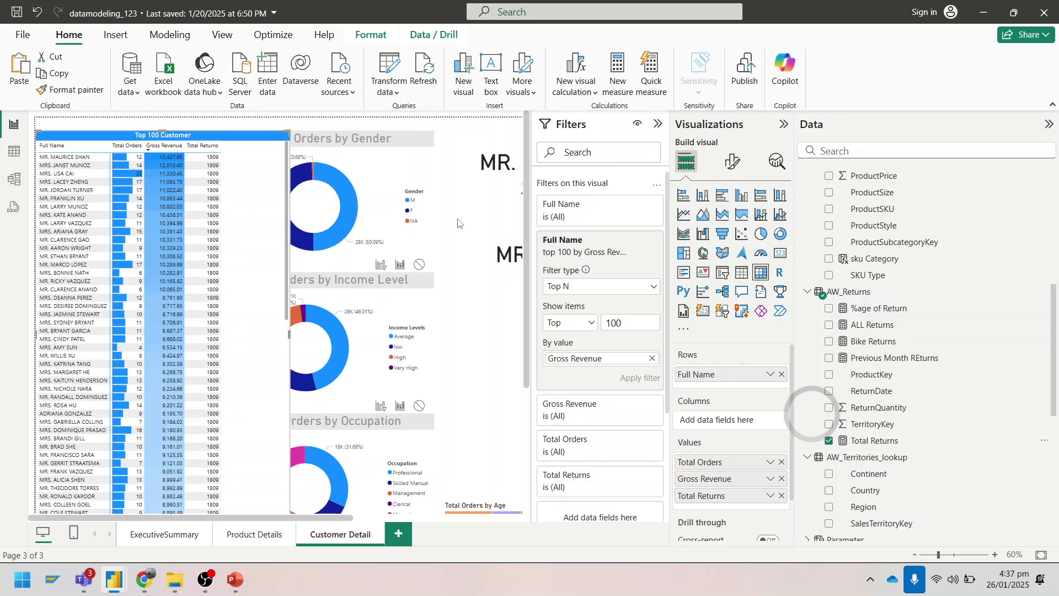
click(782, 496)
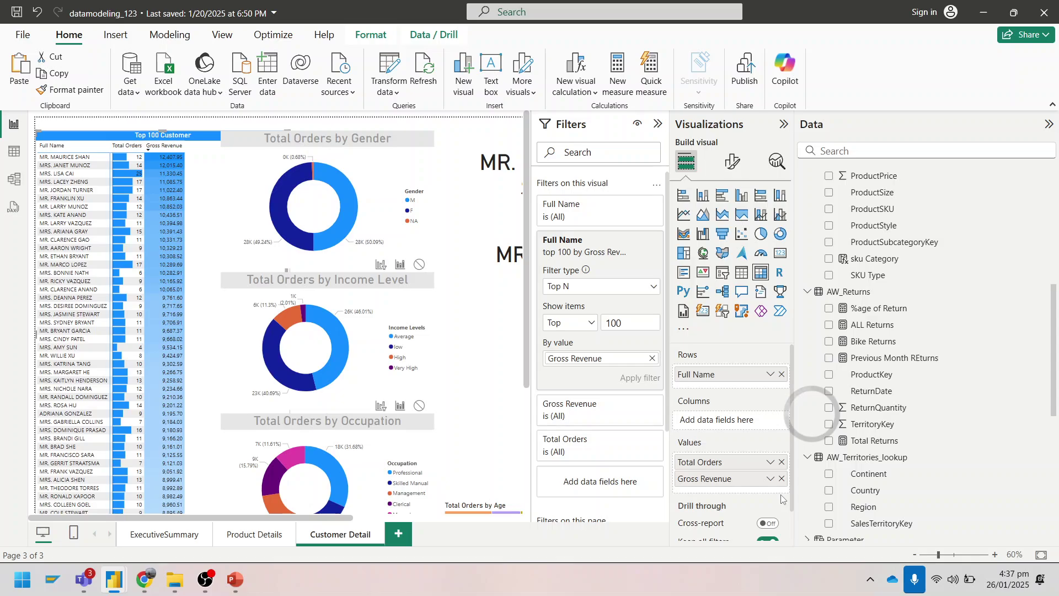
Switch to the PowerBi_Class_JDC presentation and read the slide 116 bullet on data bars and background color scale formatting
key(alt+Tab)
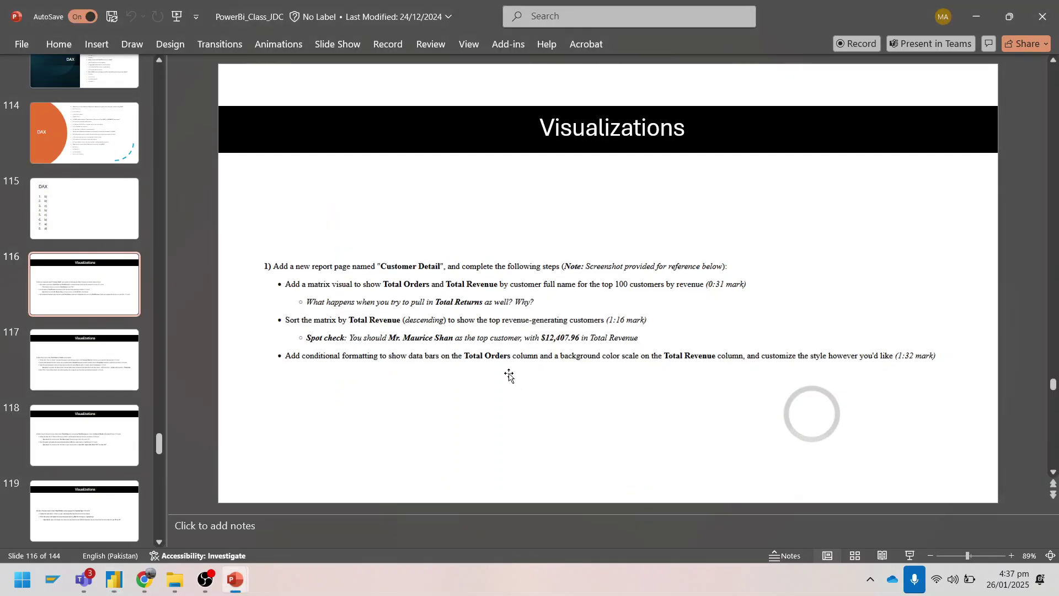
key(alt)
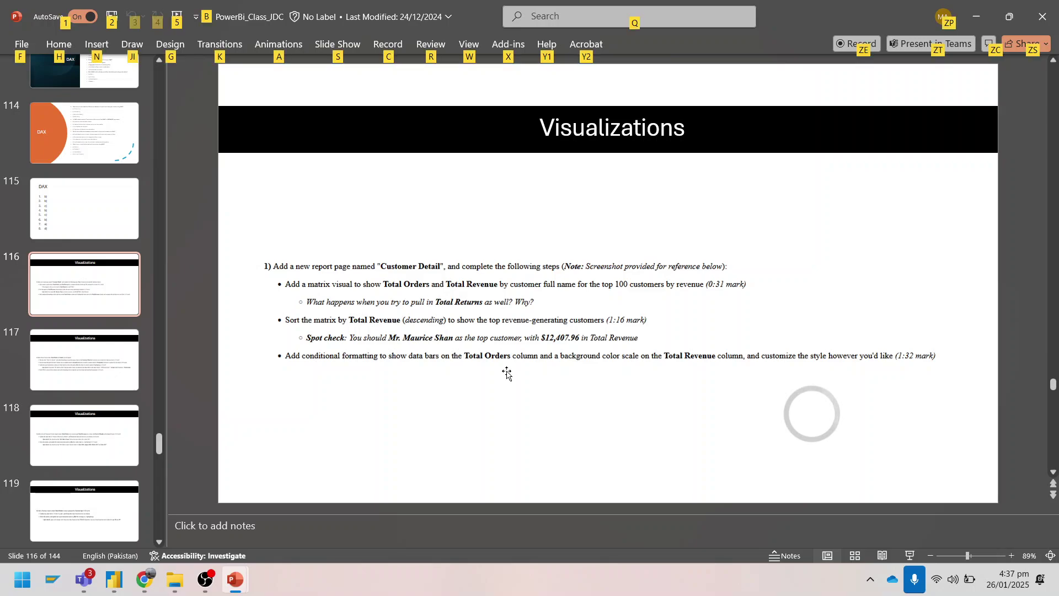
key(1)
click(508, 375)
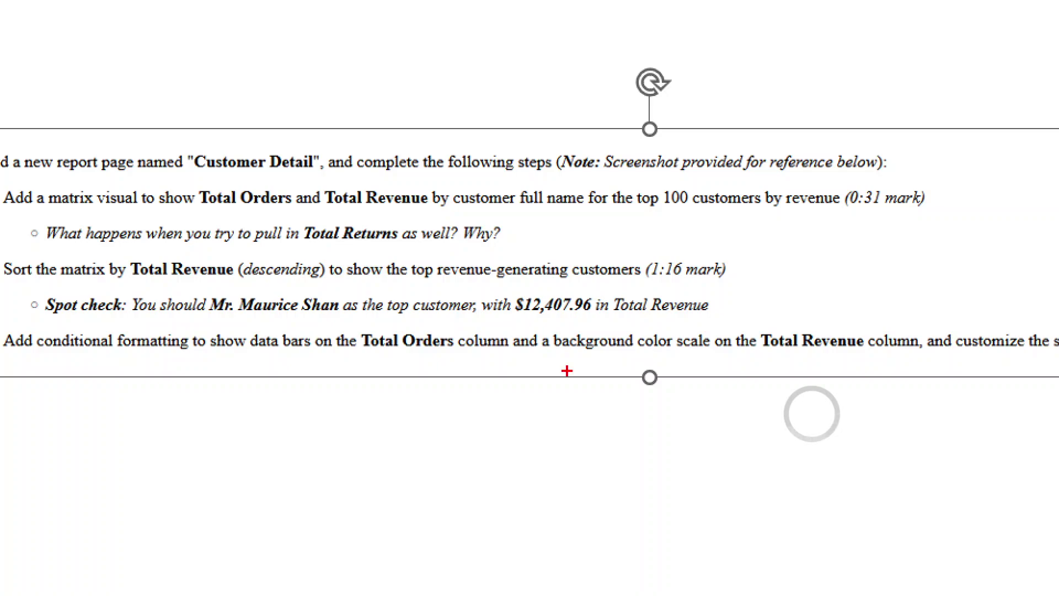
drag(213, 358, 431, 358)
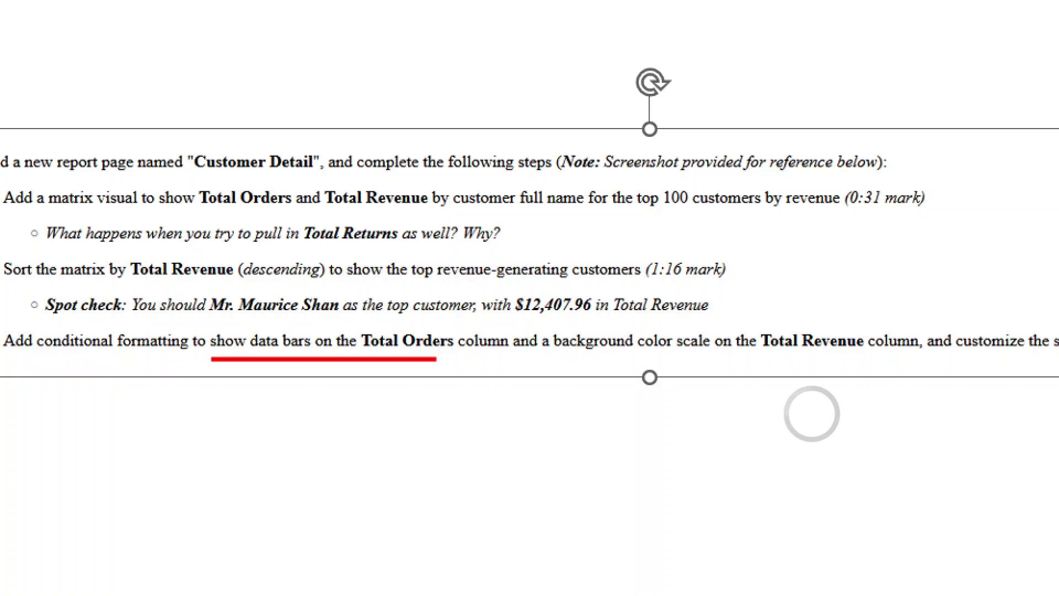
drag(564, 355, 905, 354)
key(Escape)
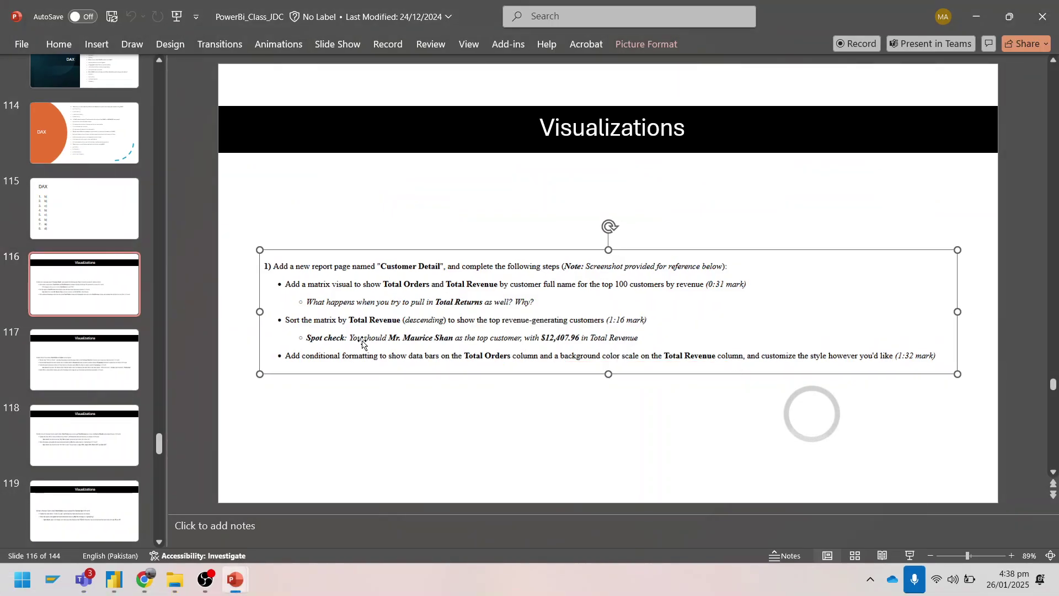
Return to the datamodeling_123 report and examine the Total Orders and %age of Return formatting in the ExecutiveSummary product matrix
mouse_move(114, 580)
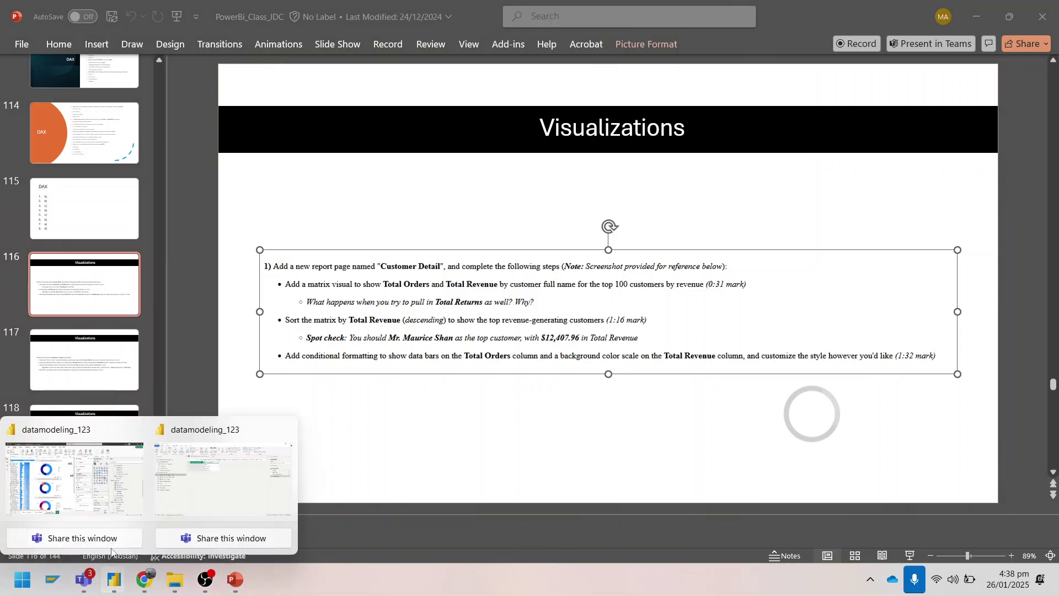
click(101, 507)
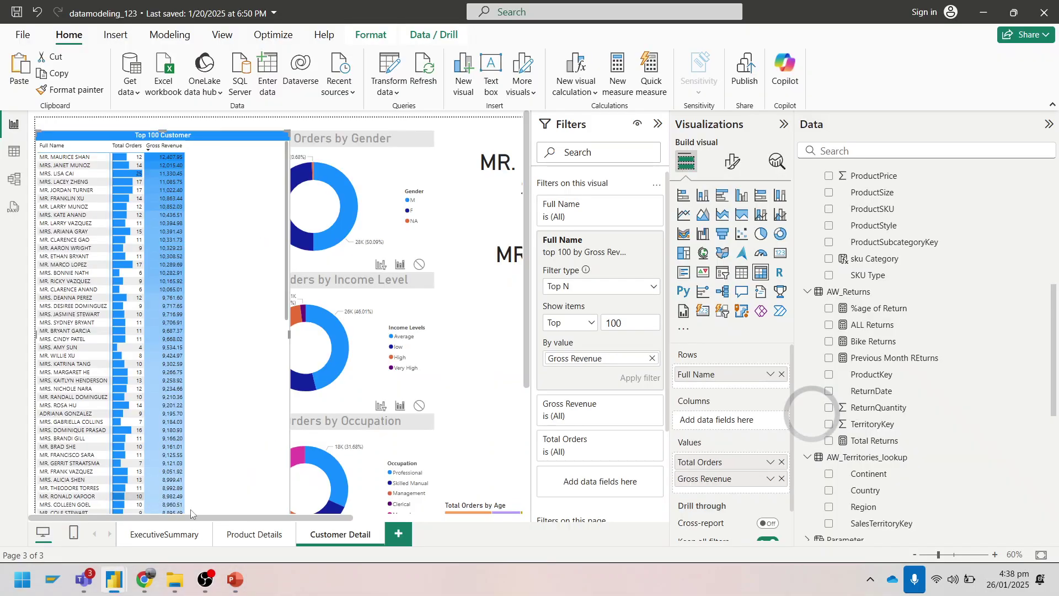
click(243, 535)
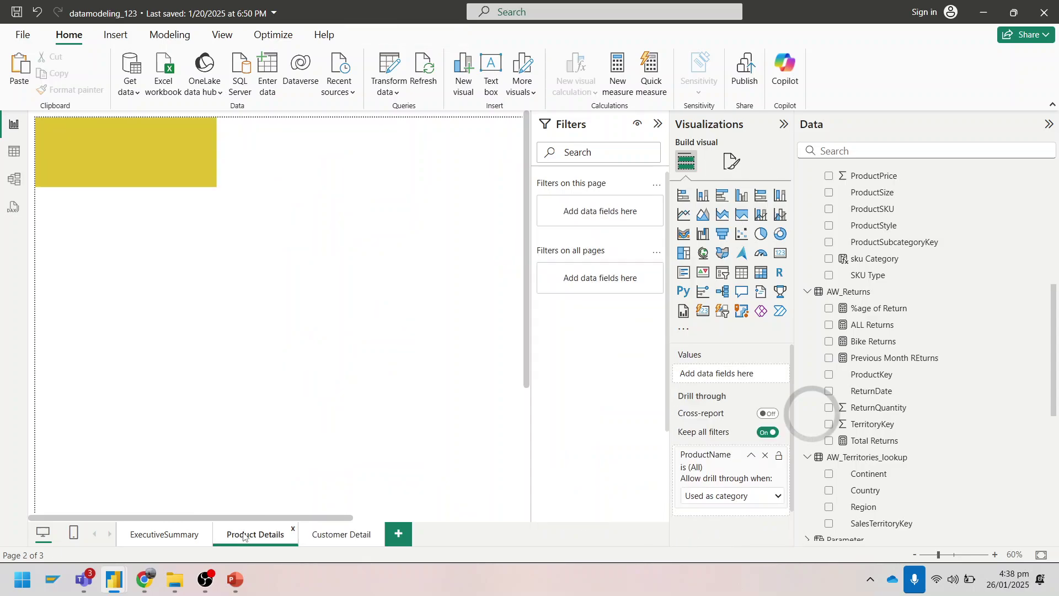
click(164, 538)
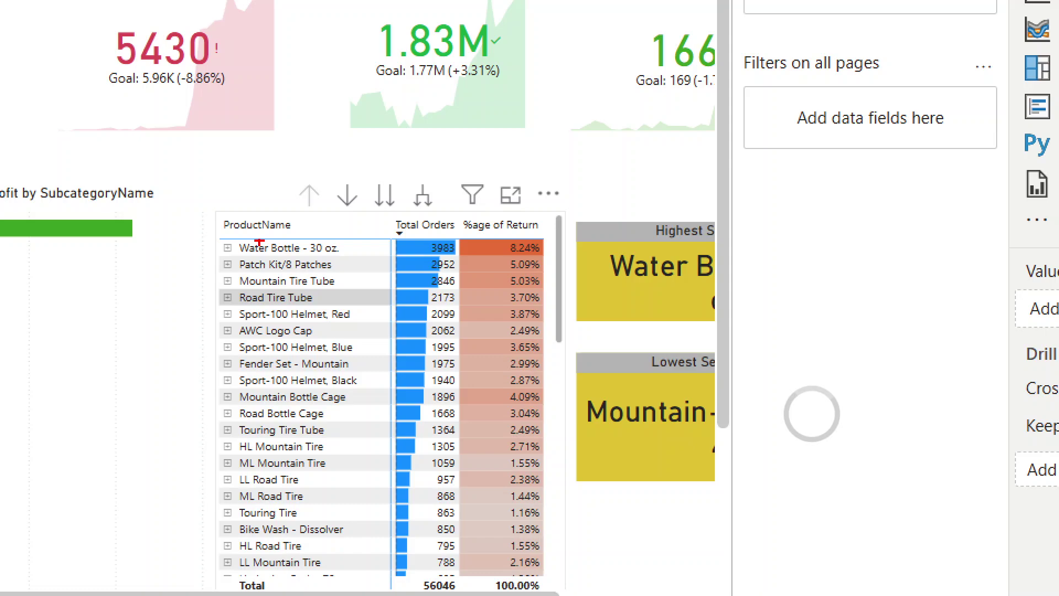
mouse_move(209, 217)
mouse_down()
mouse_move(237, 235)
mouse_move(425, 271)
mouse_up()
drag(446, 213, 573, 260)
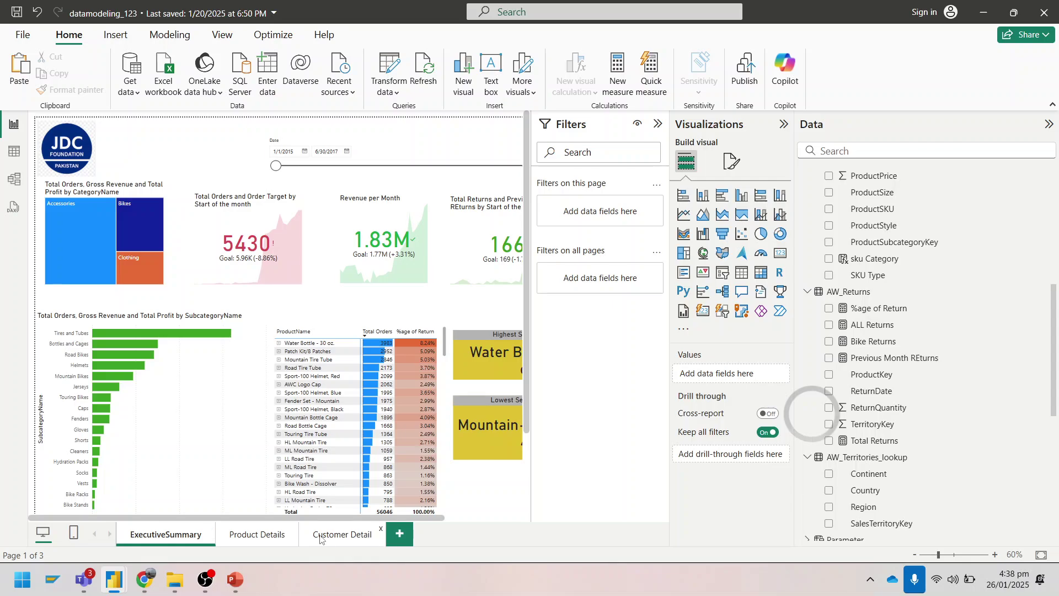
Check the Product Details page, and view the conditional formatting options for Total Orders in Customer Detail's Top 100 Customer matrix
click(274, 535)
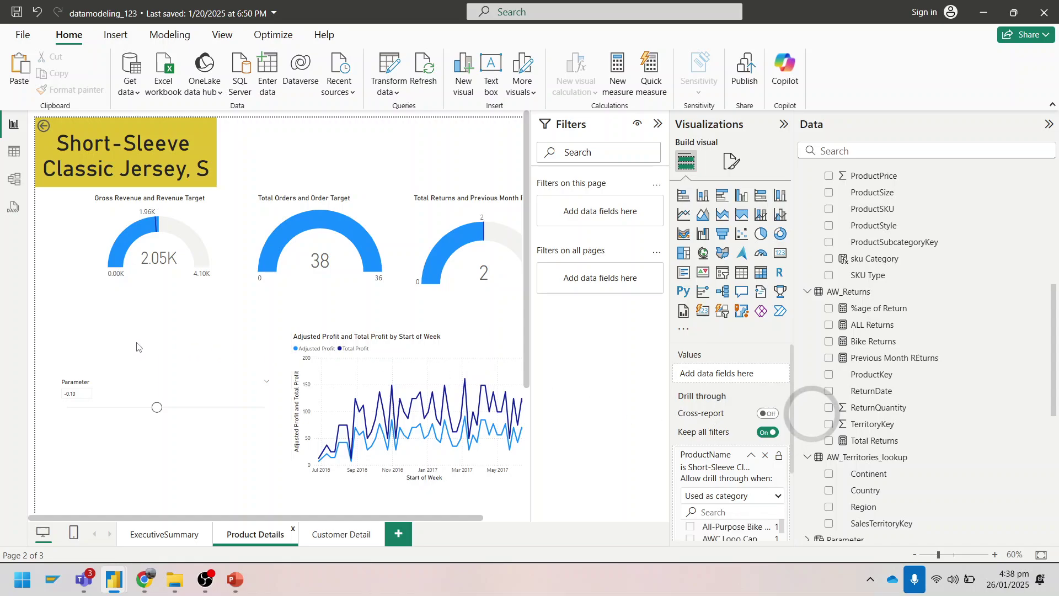
click(152, 535)
click(342, 535)
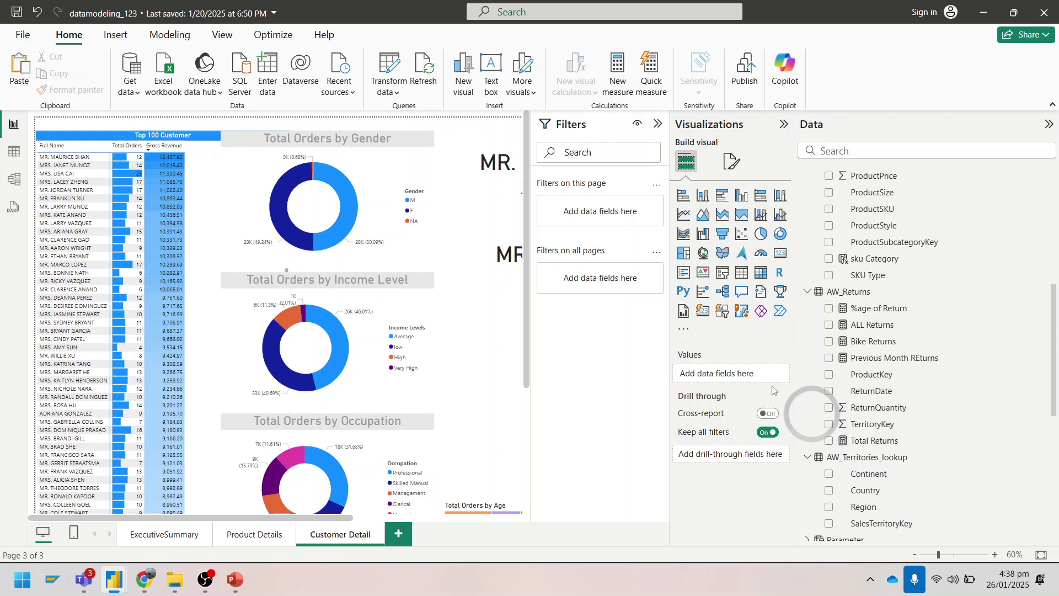
right_click(815, 419)
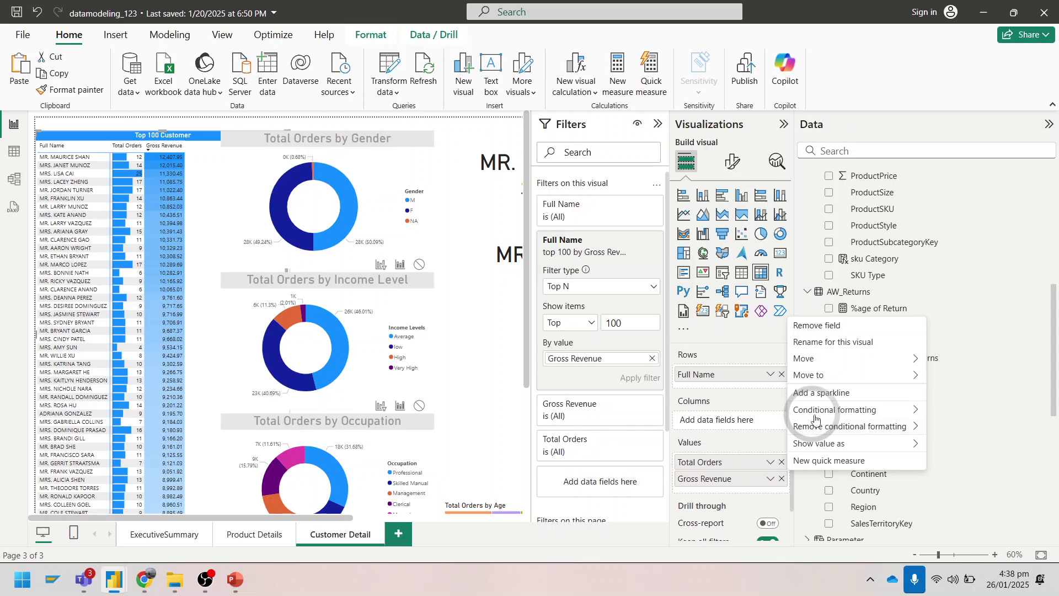
mouse_move(820, 411)
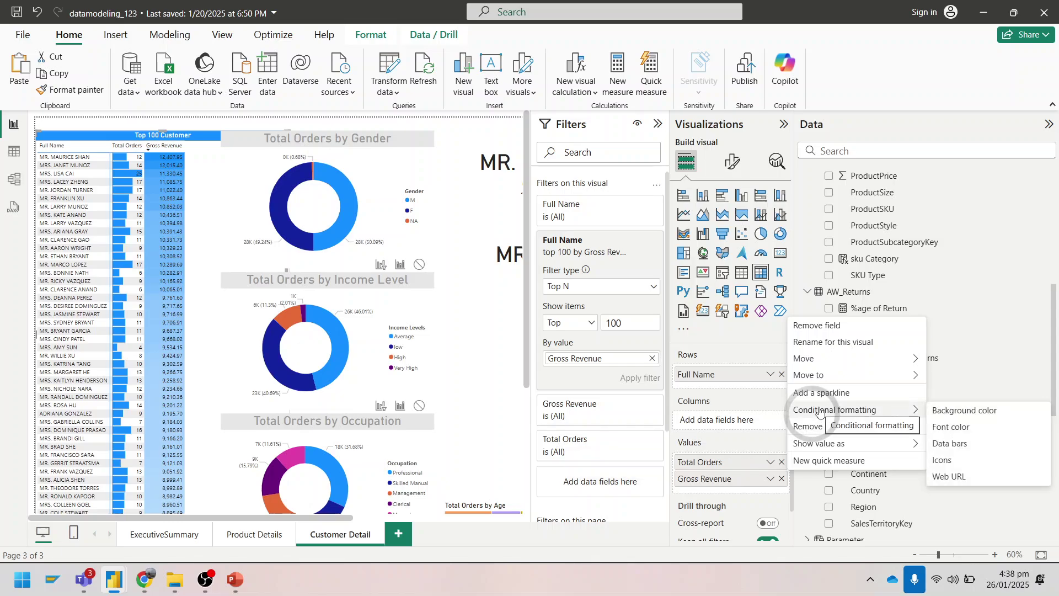
mouse_move(819, 431)
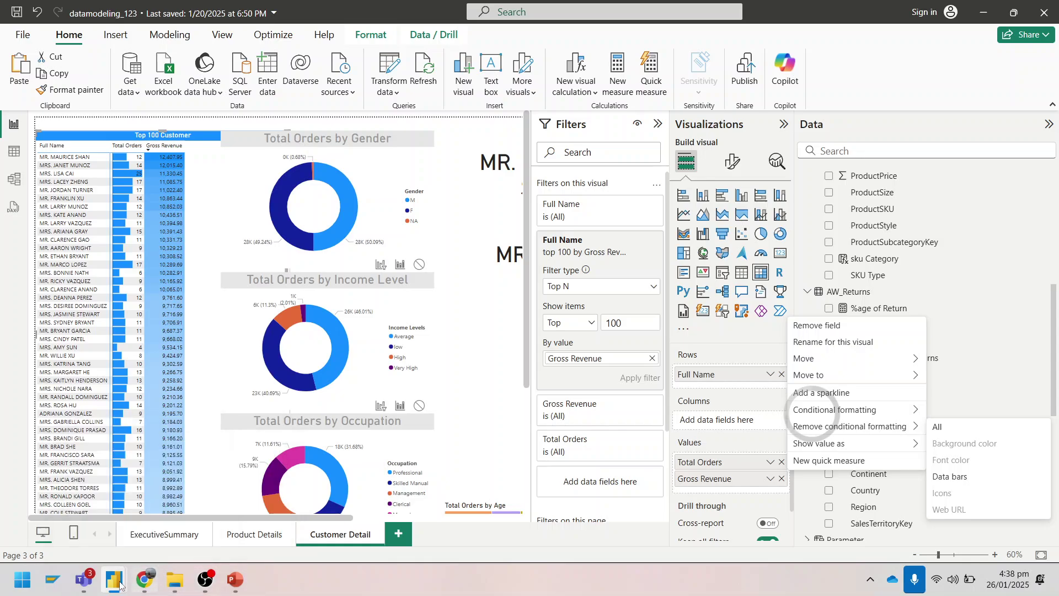
Switch back to slide 116 of the PowerBi_Class_JDC presentation to review the Customer Detail instructions
mouse_move(120, 582)
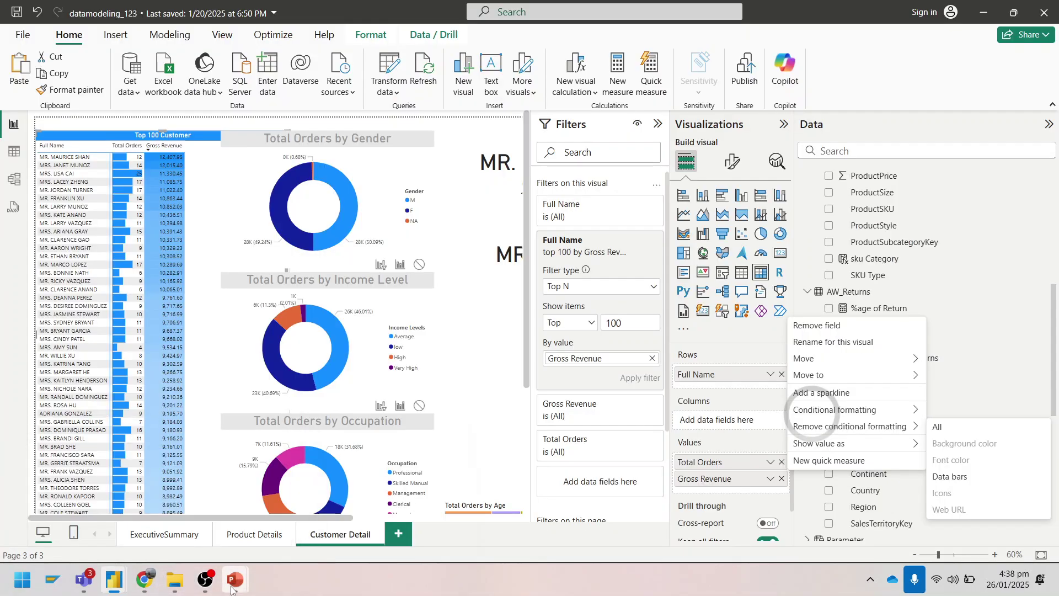
mouse_move(236, 579)
click(379, 499)
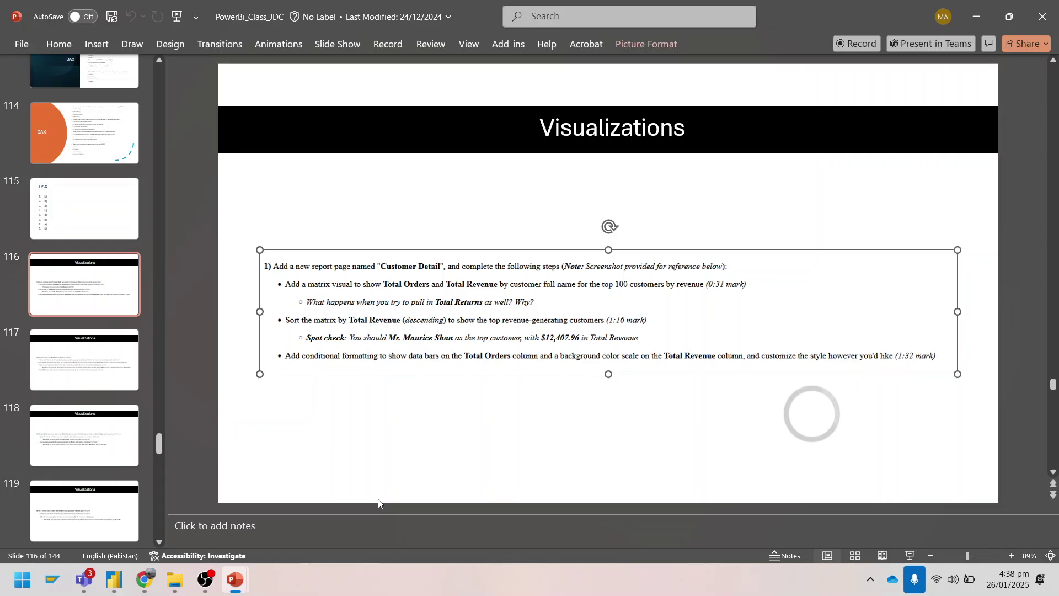
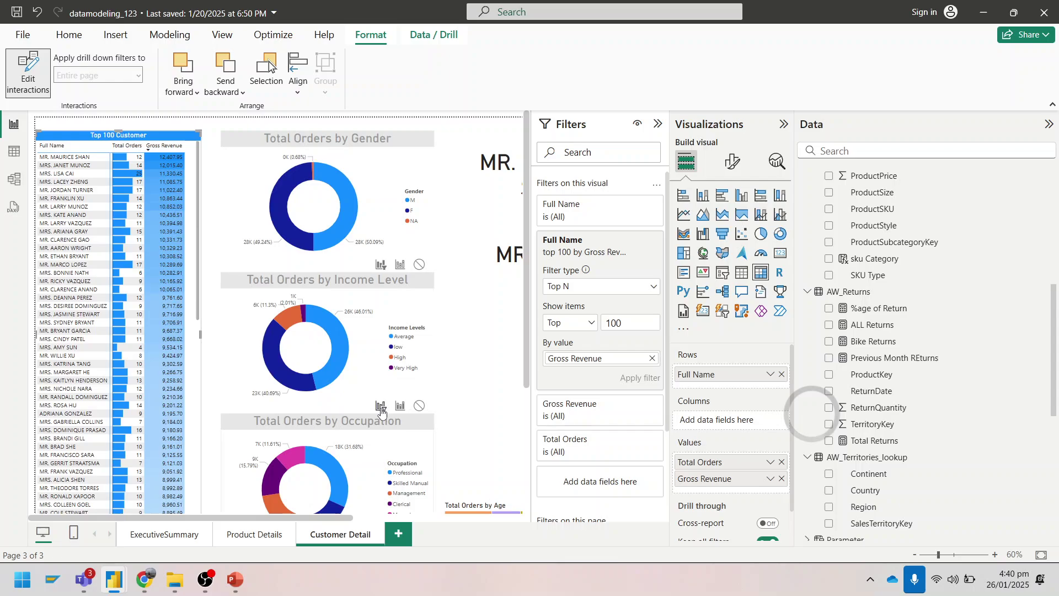
Select one customer row in the Top 100 Customer matrix to check how the other visuals respond, and clear the selection
scroll(420, 411, down, 1)
scroll(420, 411, down, 5)
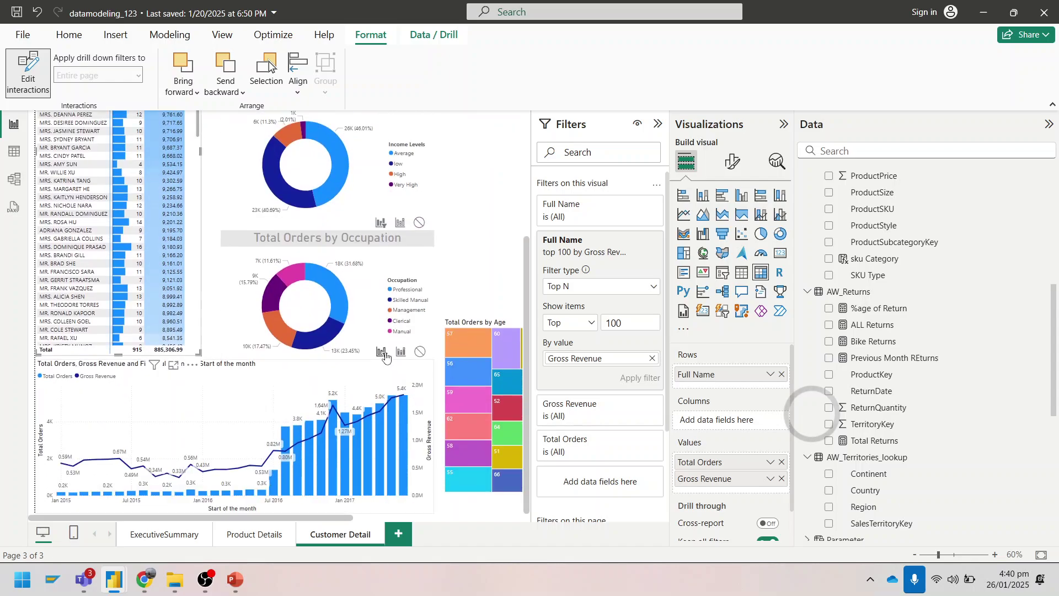
click(75, 199)
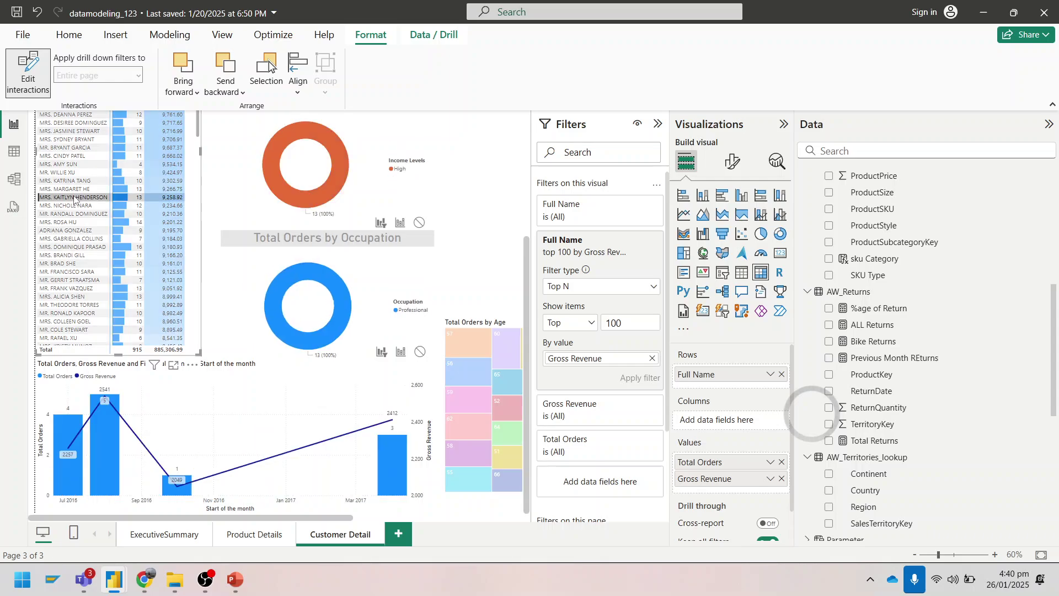
scroll(317, 279, up, 5)
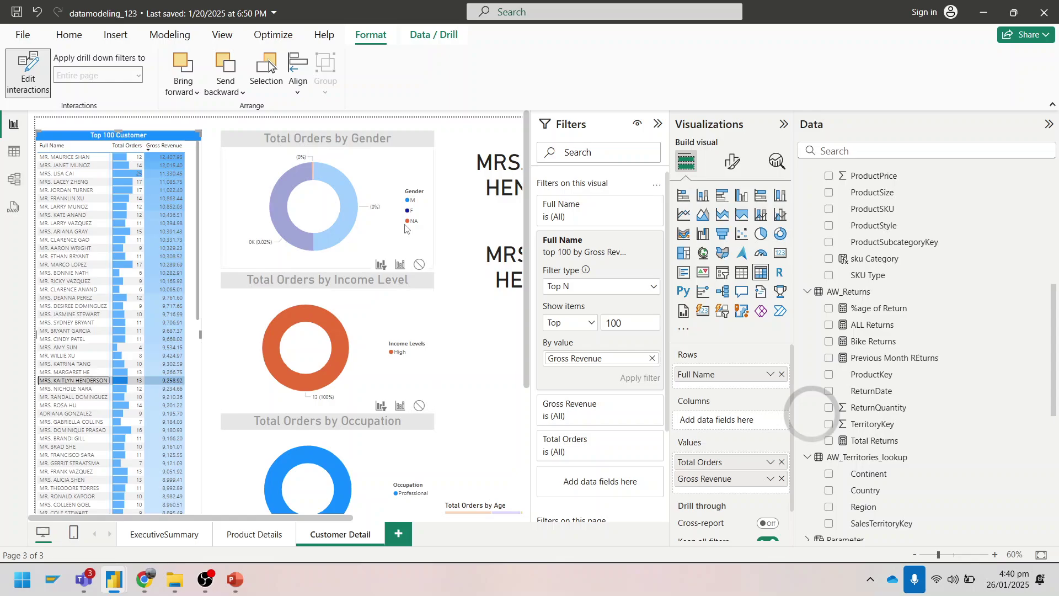
scroll(202, 173, down, 1)
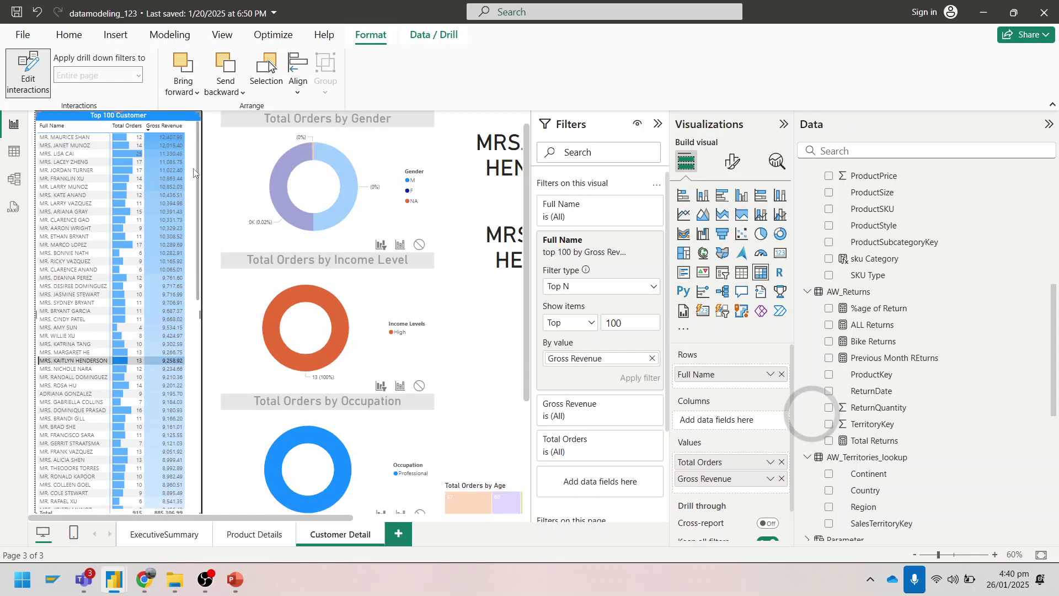
click(193, 172)
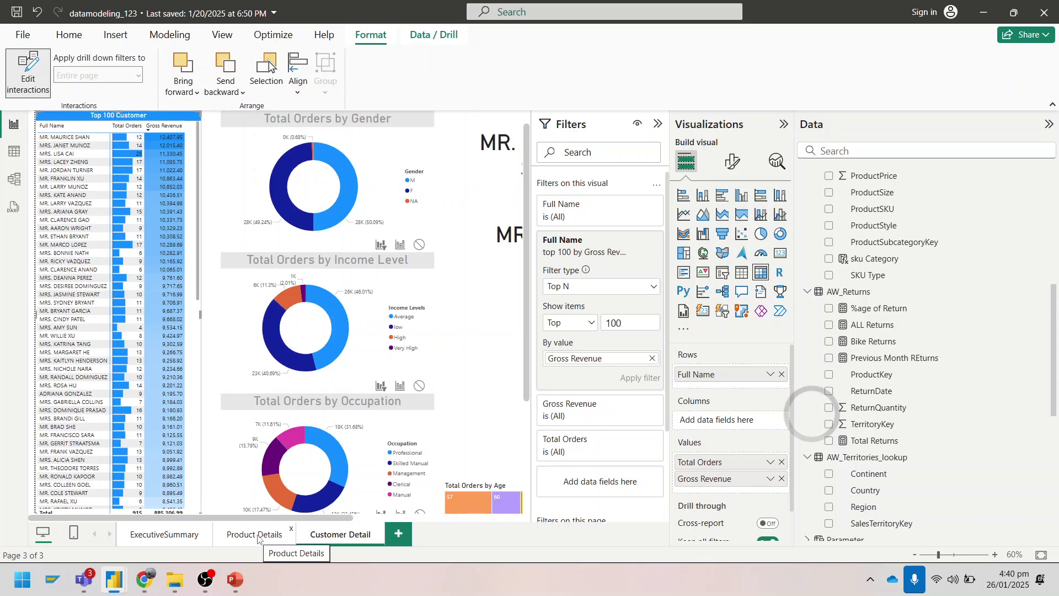
Switch to the PowerBi_Class_JDC presentation and read the slide 117 instructions on the donut charts and their interactions
mouse_move(236, 576)
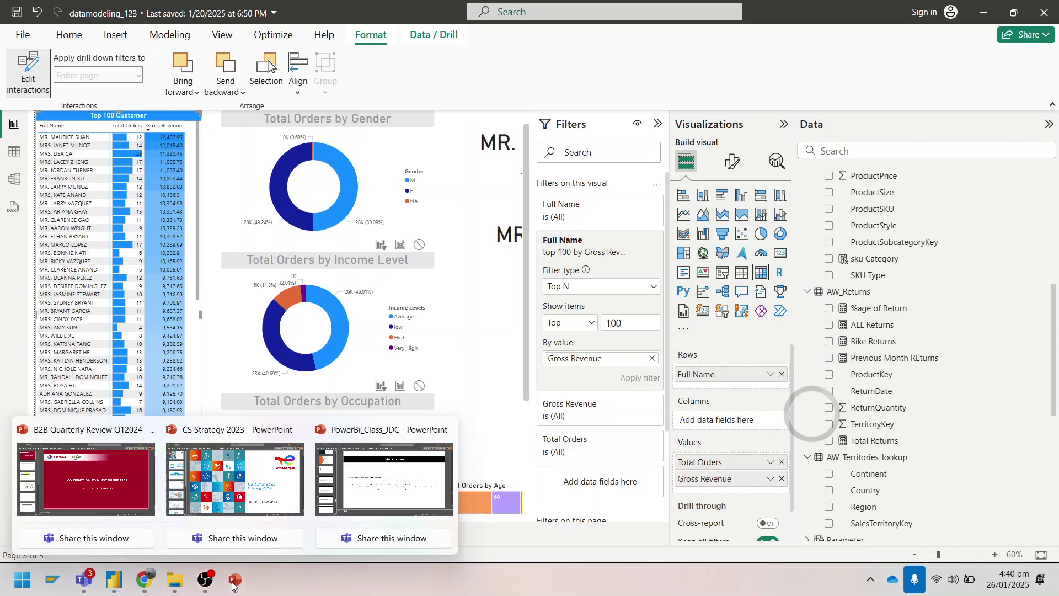
click(364, 499)
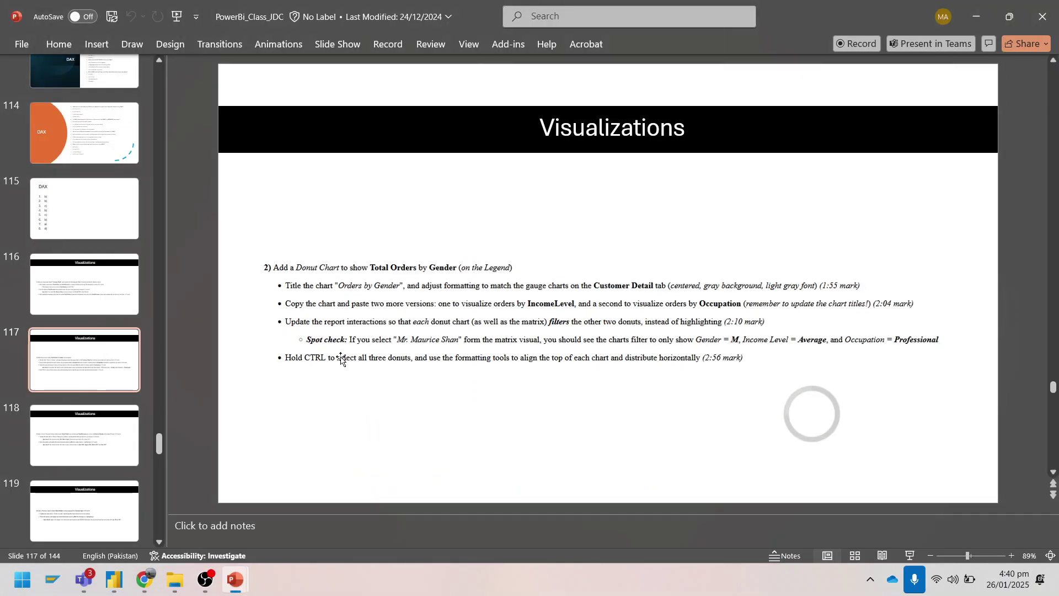
Read slide 118's combo chart instructions, switch to the datamodeling_123 report in Power BI, and select the Start of the month combo chart on Customer Detail
click(88, 443)
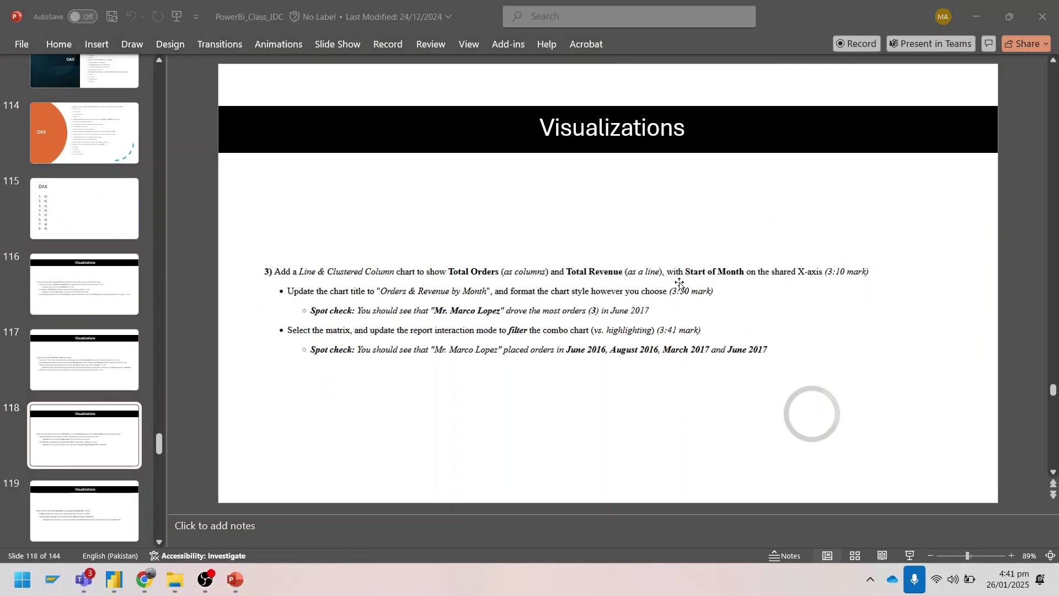
mouse_move(114, 585)
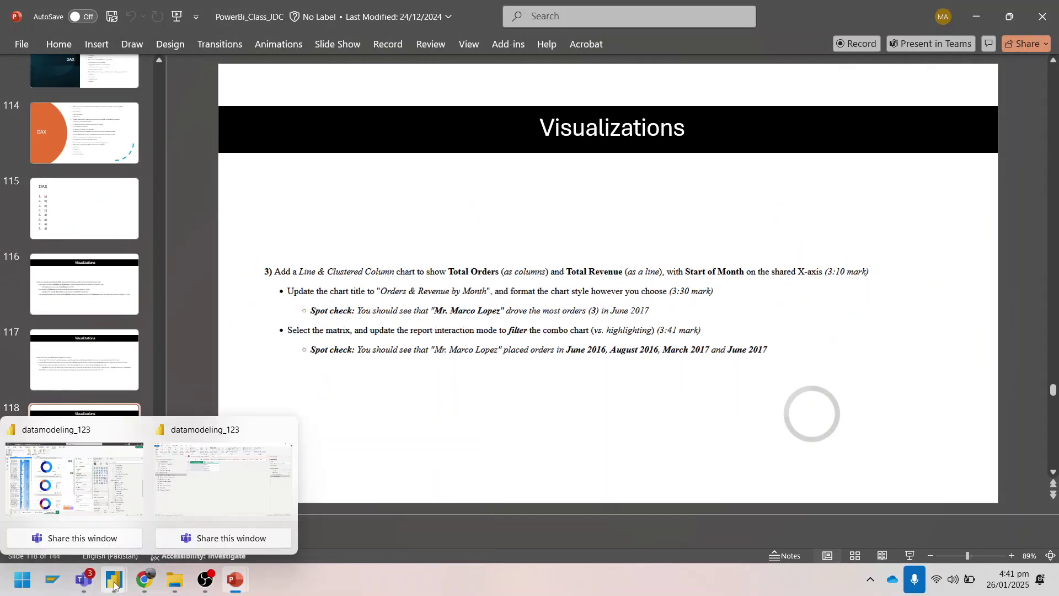
click(110, 485)
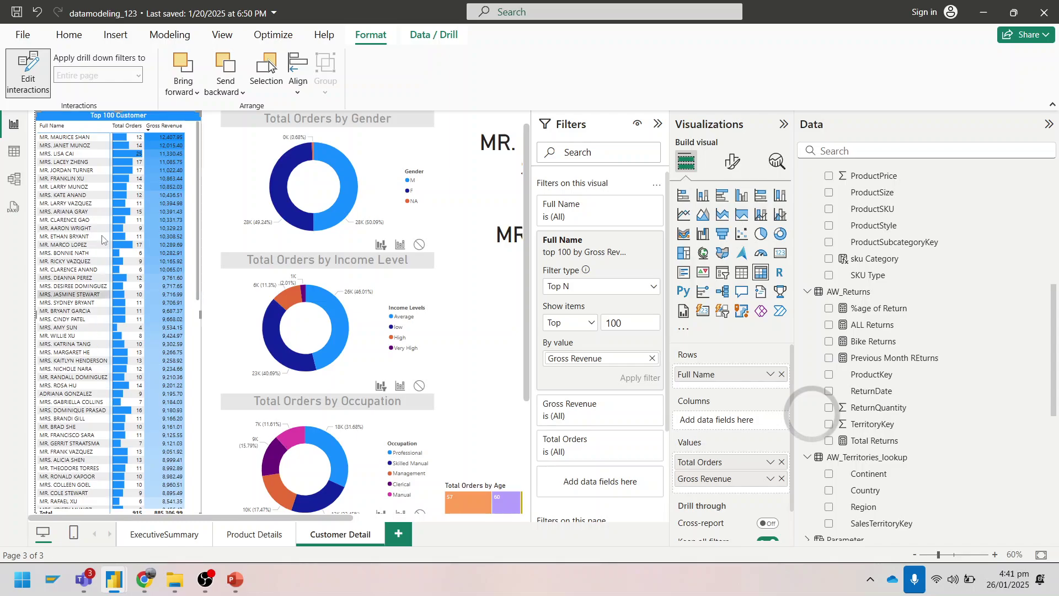
scroll(323, 391, down, 3)
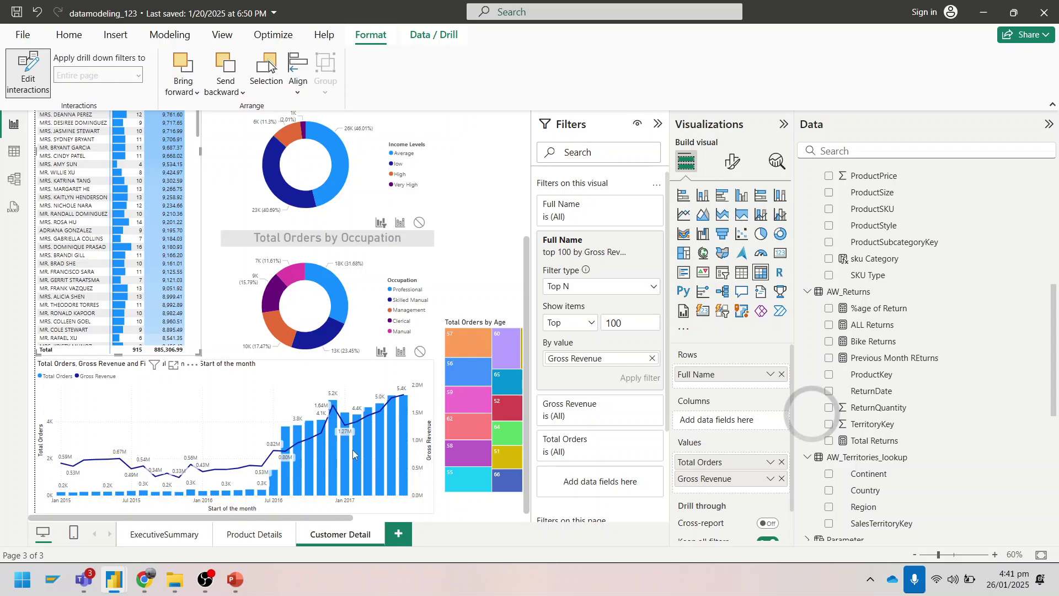
click(349, 387)
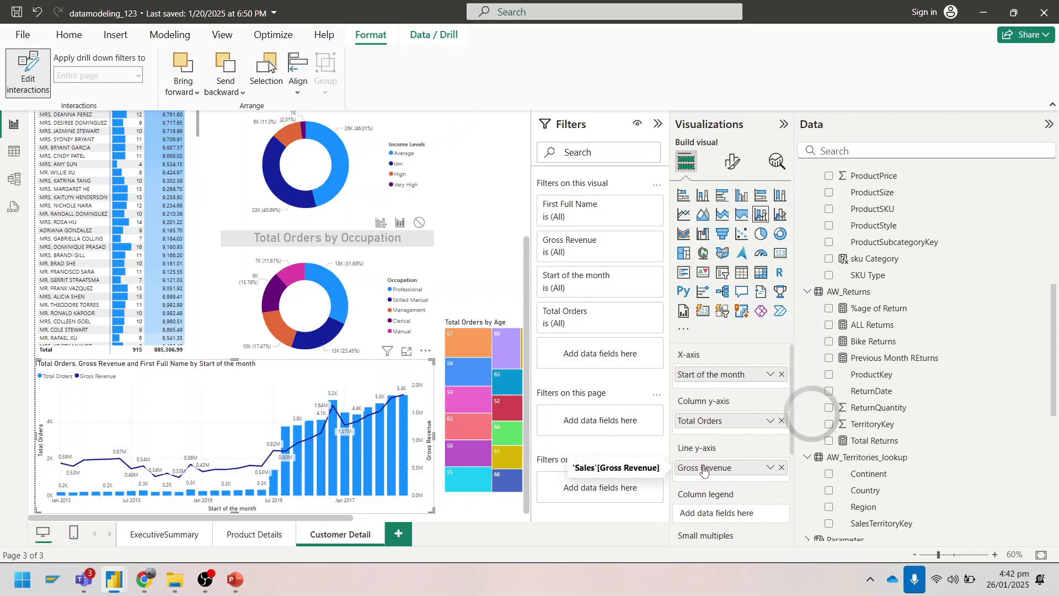
Try Gross Revenue on the combo chart's column y-axis, both alongside Total Orders and swapped with it, and restore the original field placement
drag(703, 478, 709, 437)
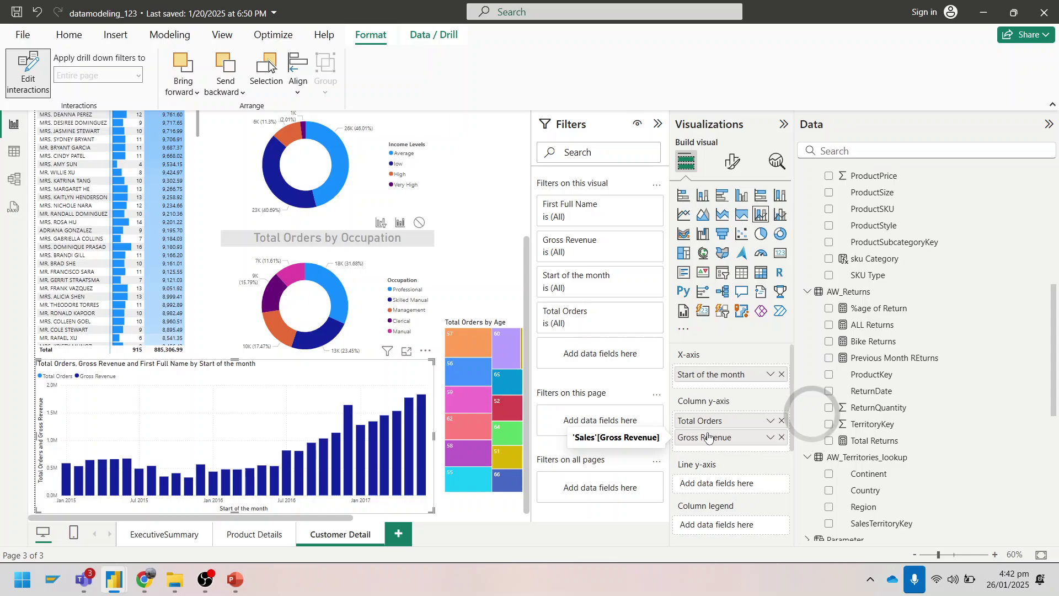
drag(708, 438, 708, 480)
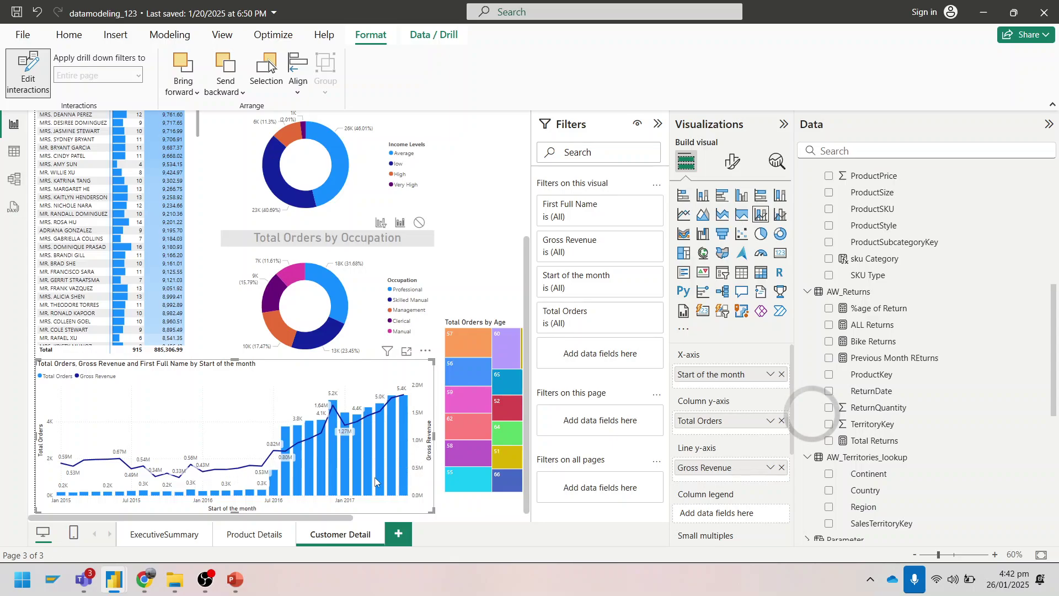
mouse_move(309, 496)
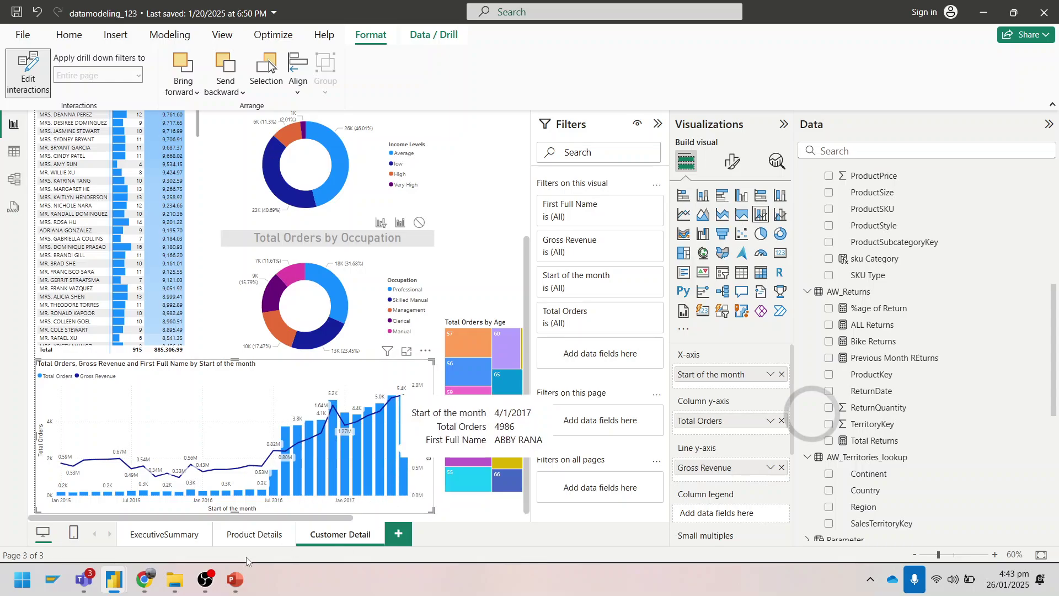
mouse_move(234, 580)
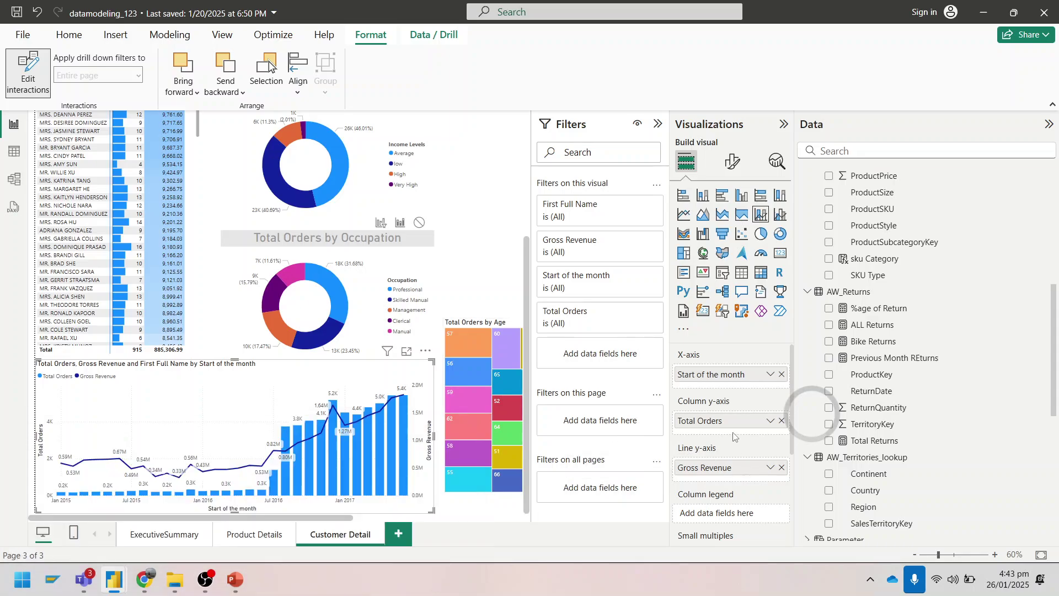
mouse_move(734, 423)
mouse_down()
mouse_move(732, 478)
mouse_move(729, 423)
mouse_up()
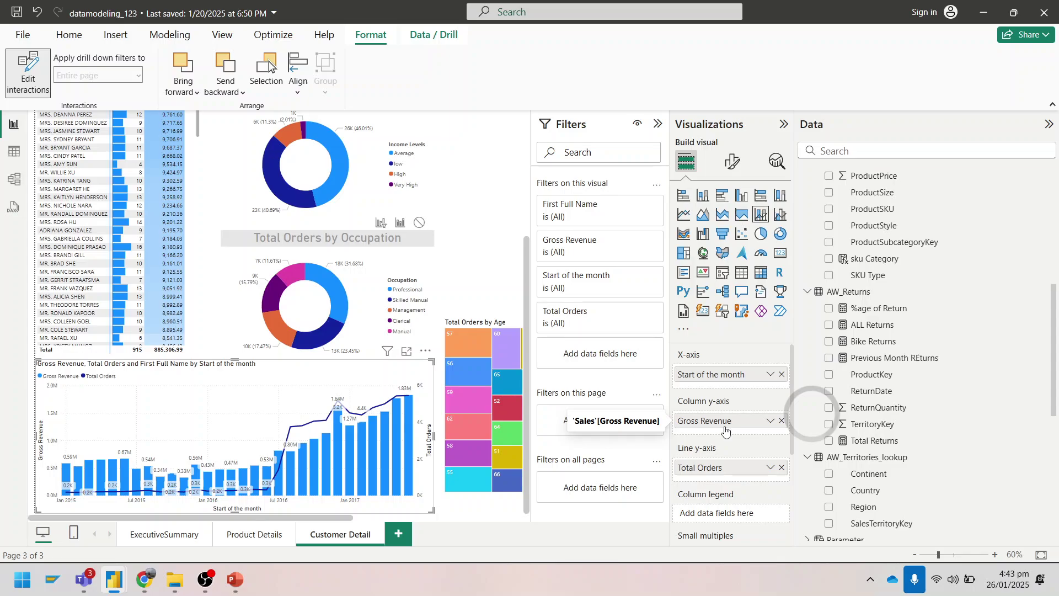
mouse_move(716, 469)
mouse_down()
mouse_move(724, 426)
mouse_move(722, 483)
mouse_up()
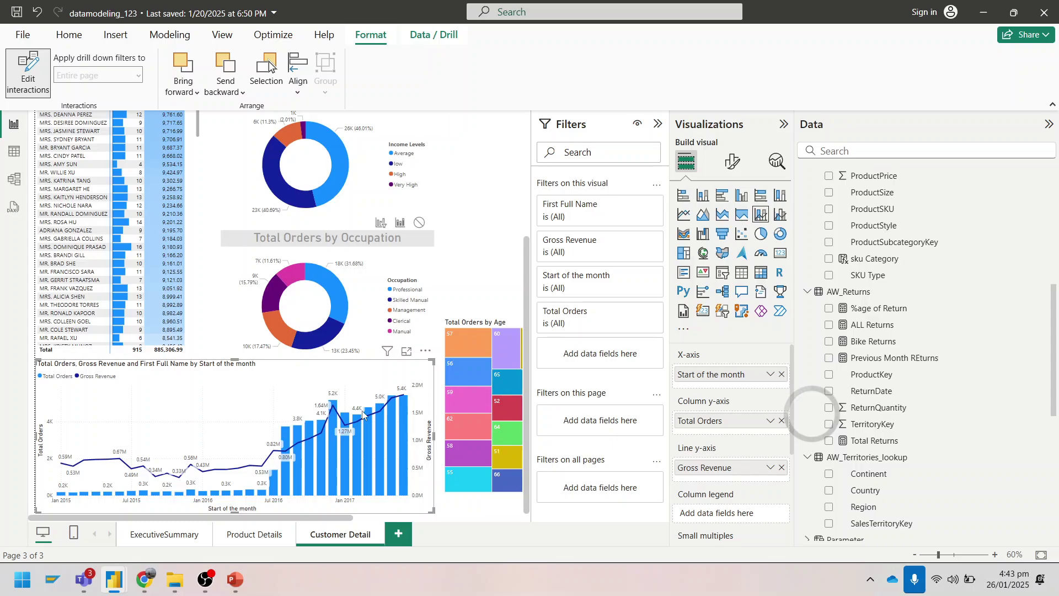
Collapse the Filters pane, switch to the PowerBi_Class_JDC presentation, and read the Visualizations instructions from slide 118 through slide 121
click(658, 124)
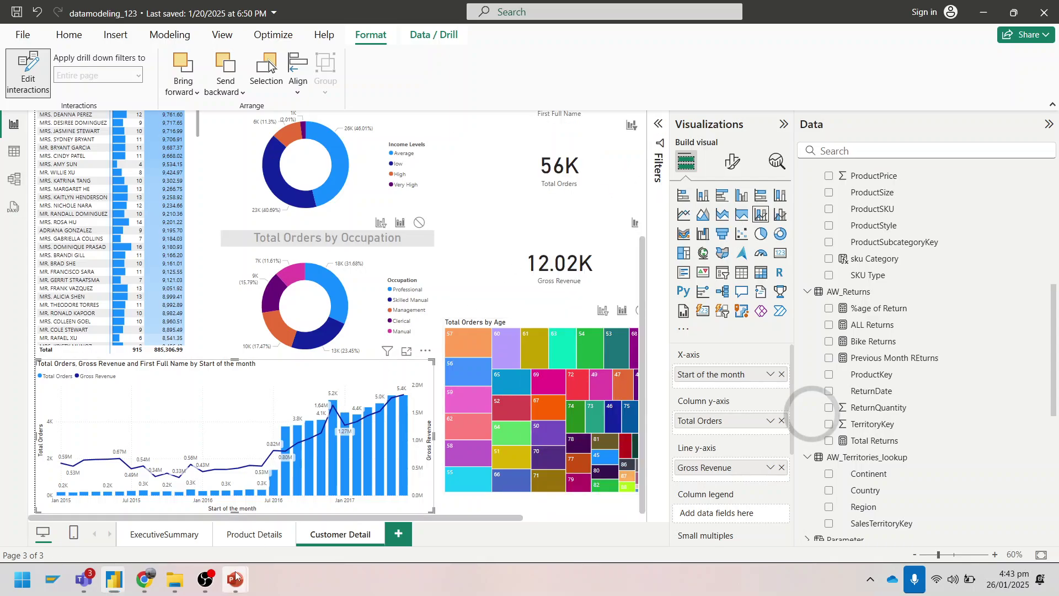
mouse_move(236, 577)
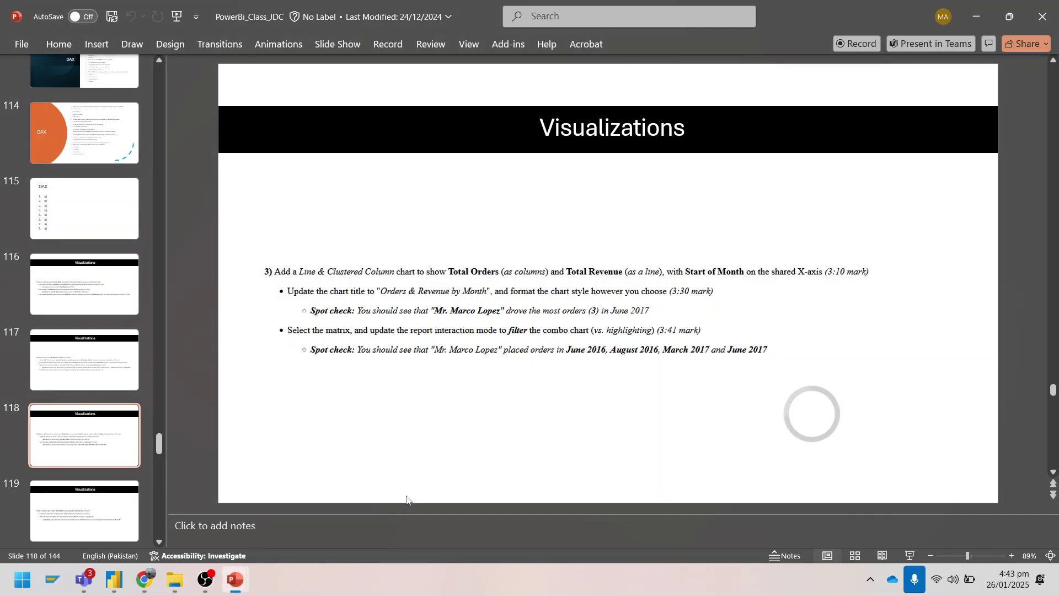
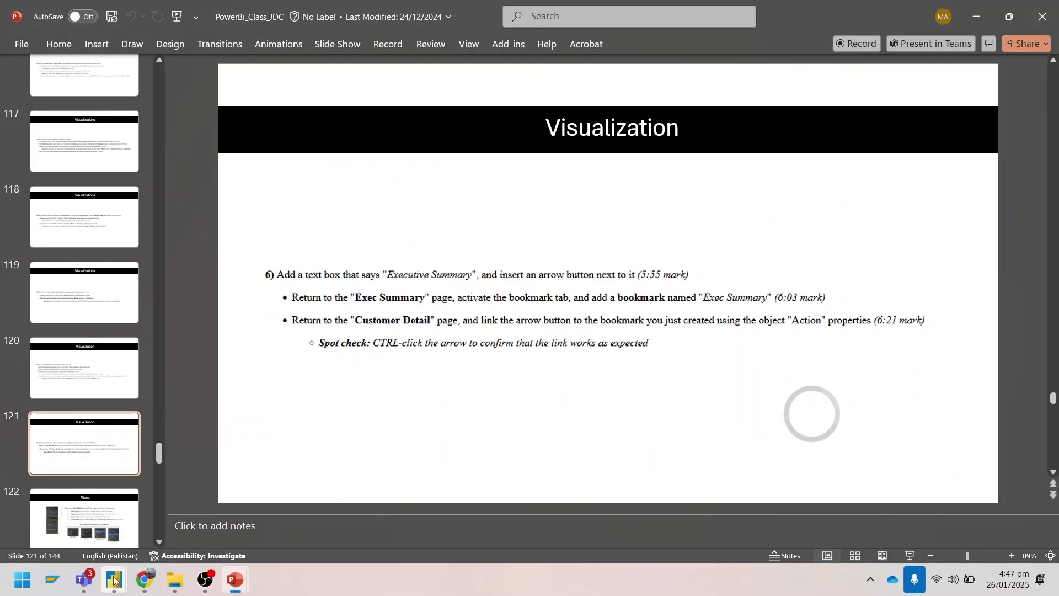
Switch back to the Power BI report, add a bookmark of the current Customer Detail view, and close the Bookmarks pane
mouse_move(113, 580)
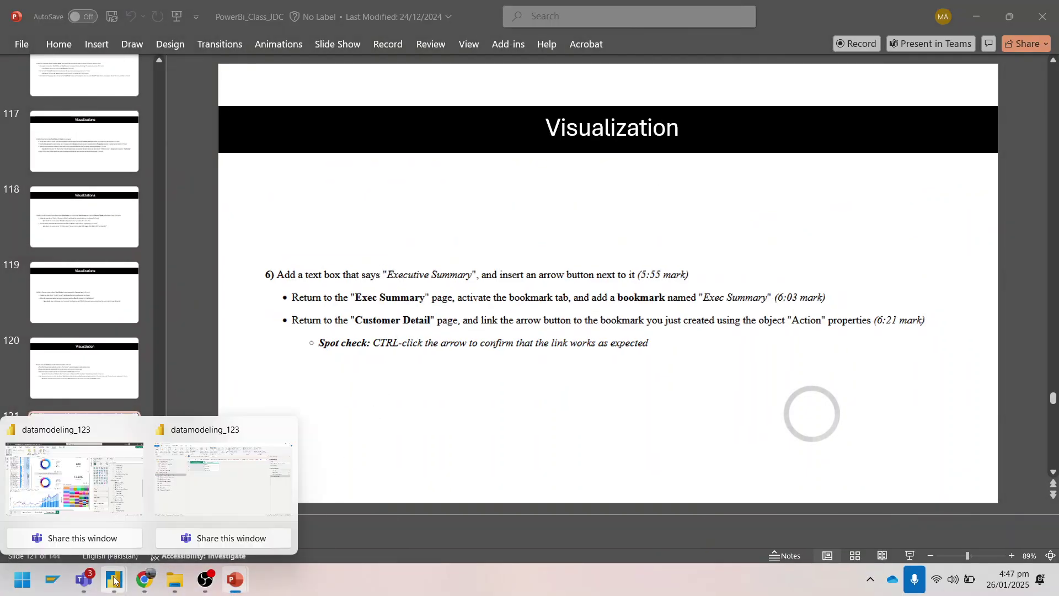
click(75, 434)
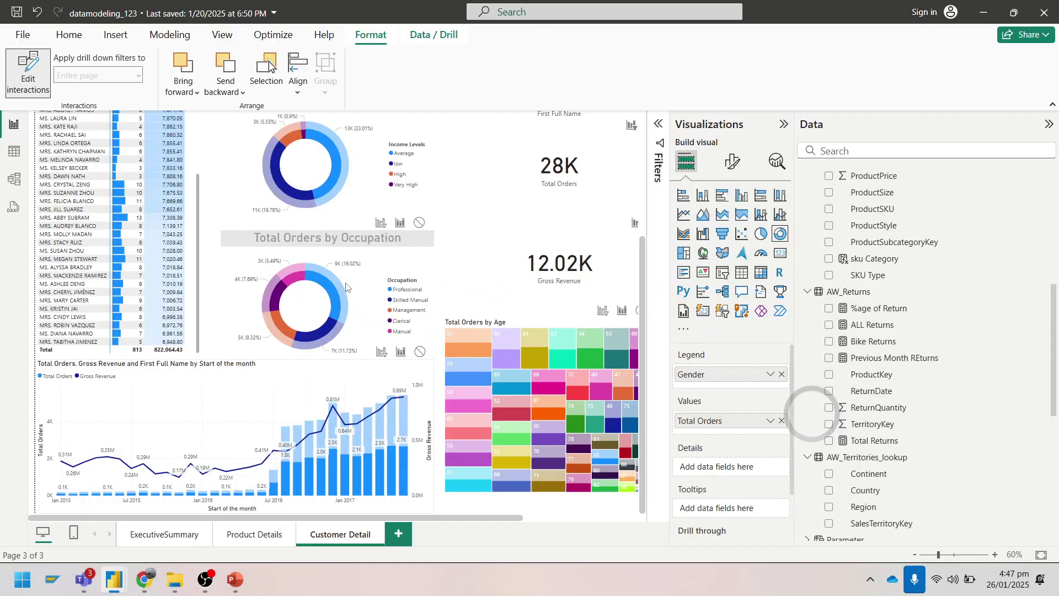
click(70, 35)
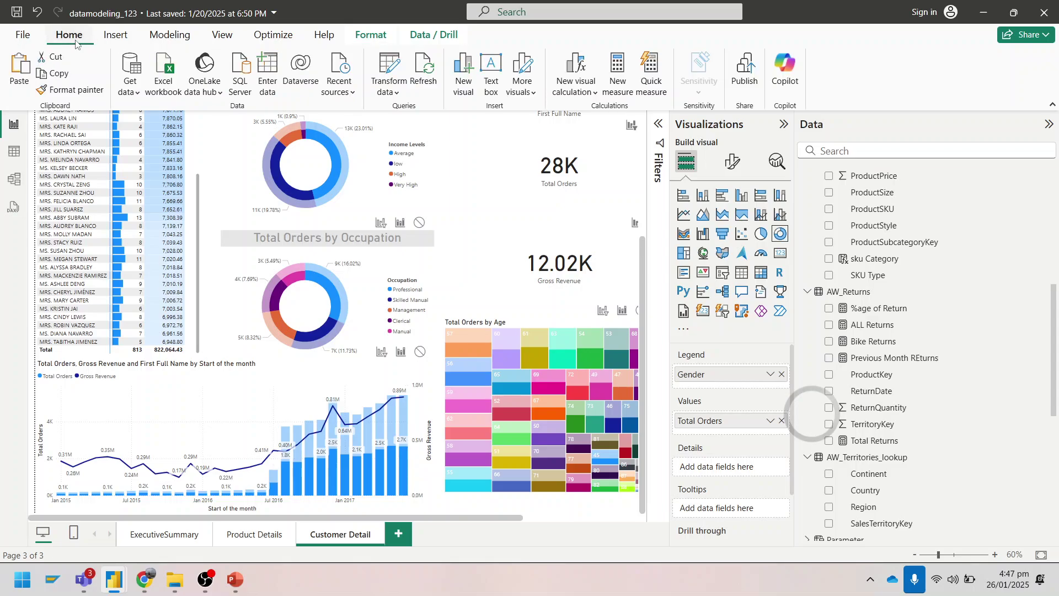
click(370, 35)
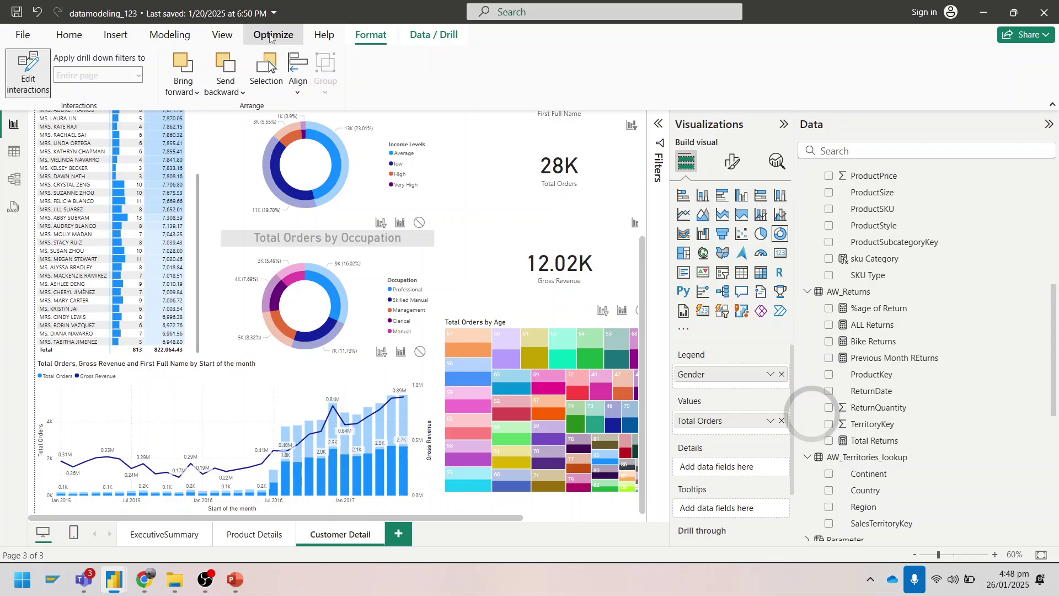
click(270, 35)
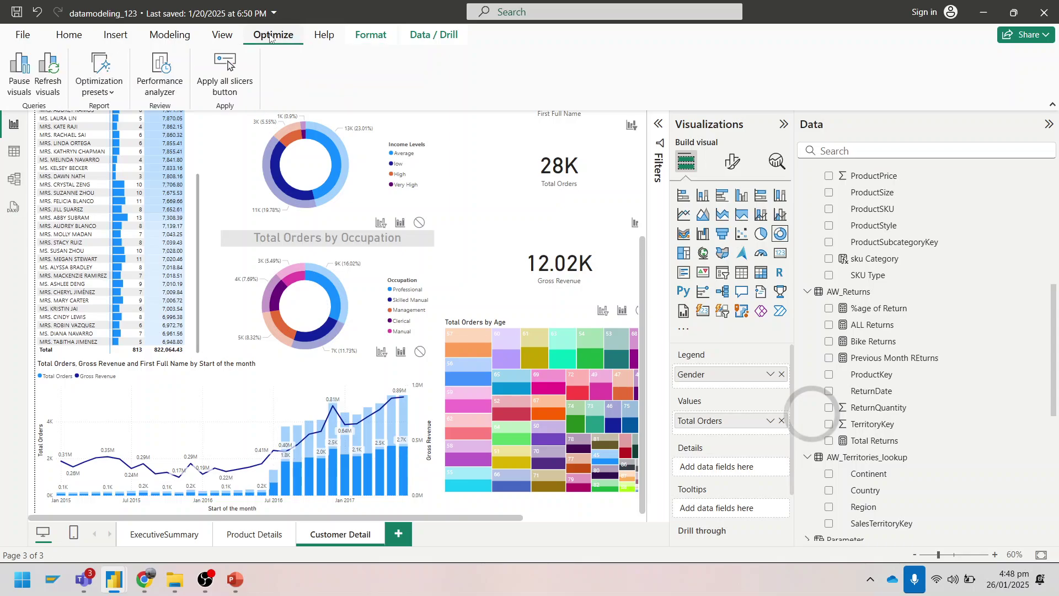
click(223, 36)
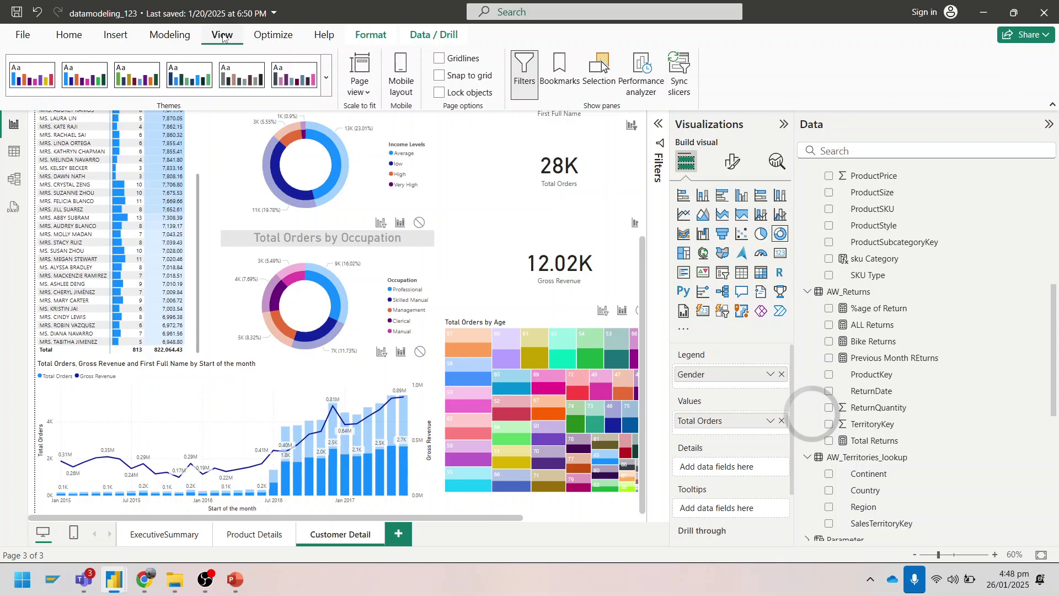
click(553, 73)
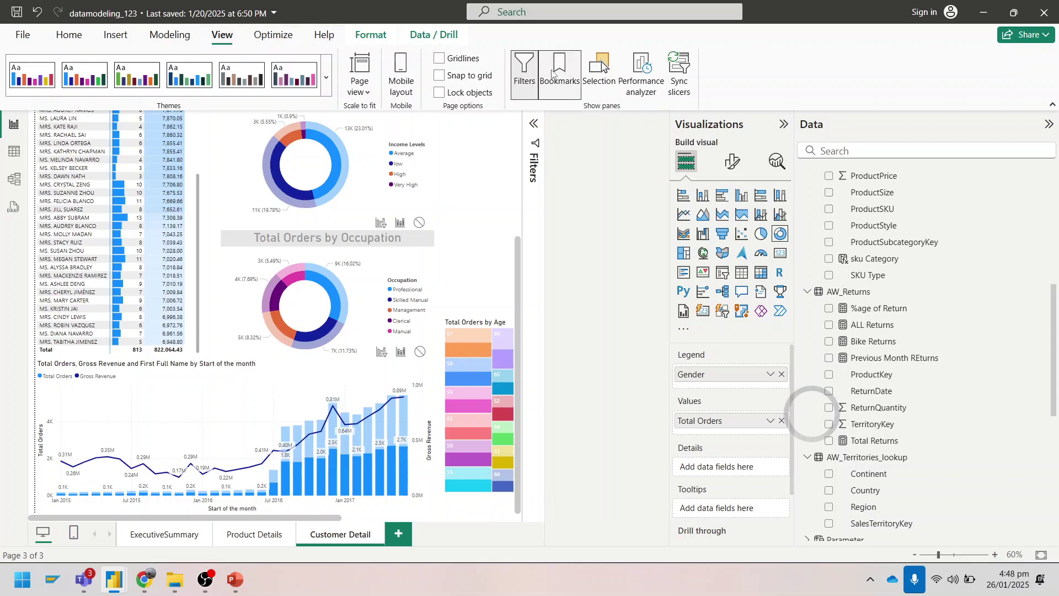
click(572, 149)
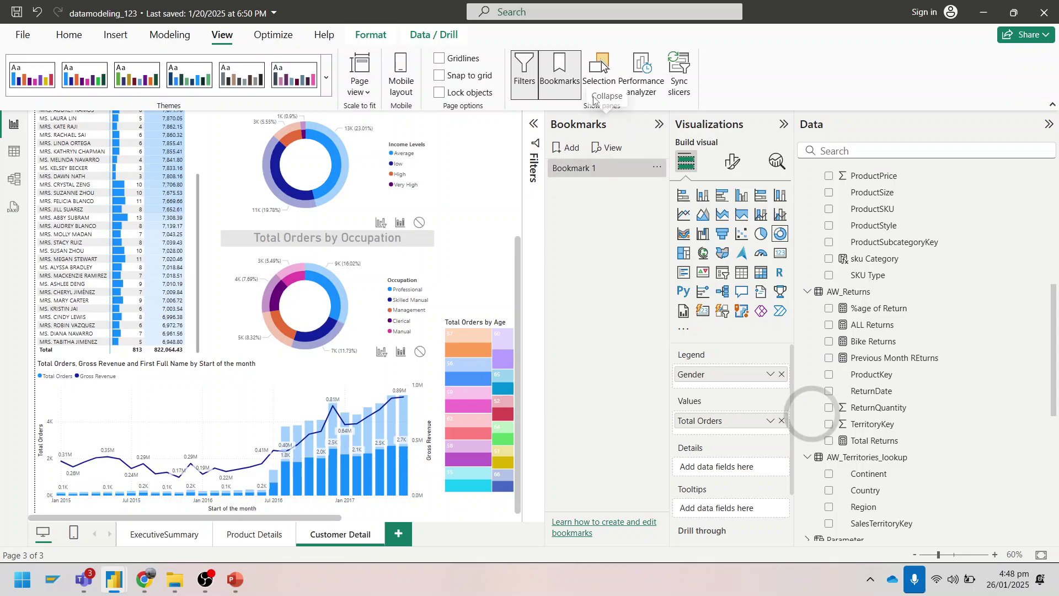
click(557, 81)
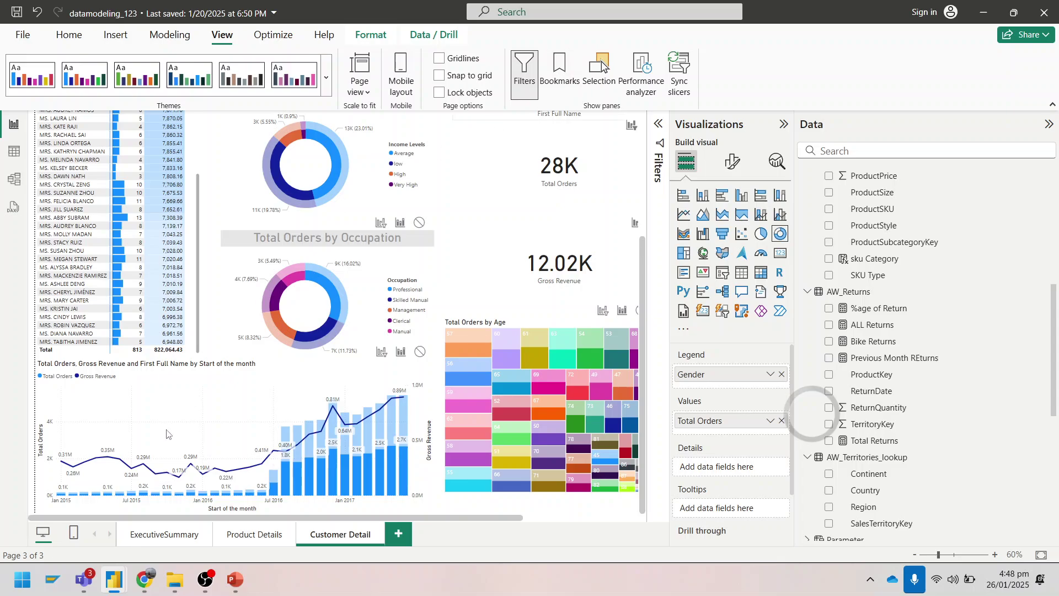
On the ExecutiveSummary page, move the Continent slicer to the report page's lower-left corner and place the Continent map directly beside it
click(149, 536)
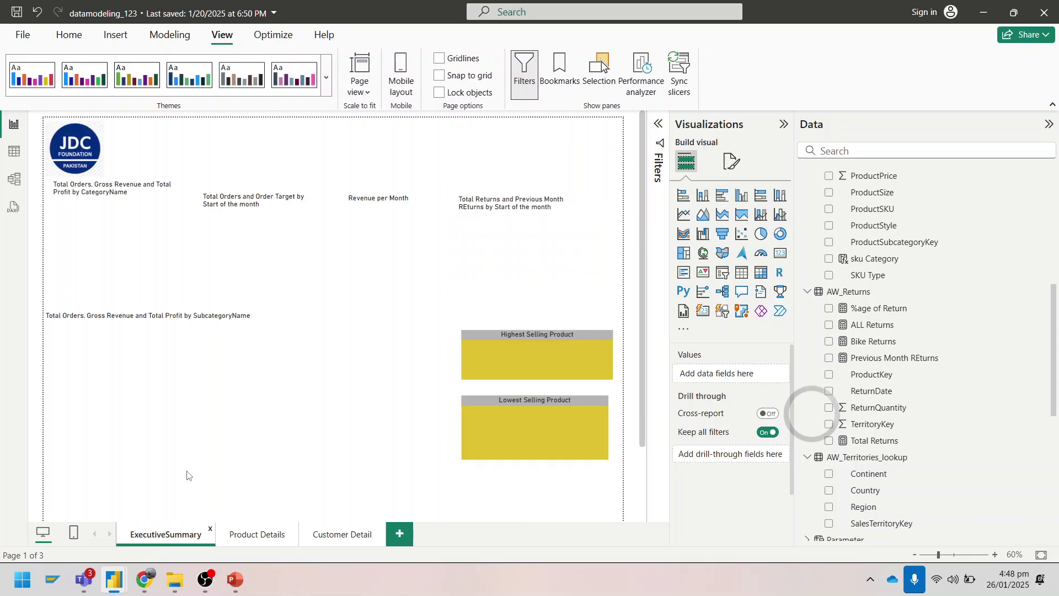
scroll(557, 310, down, 3)
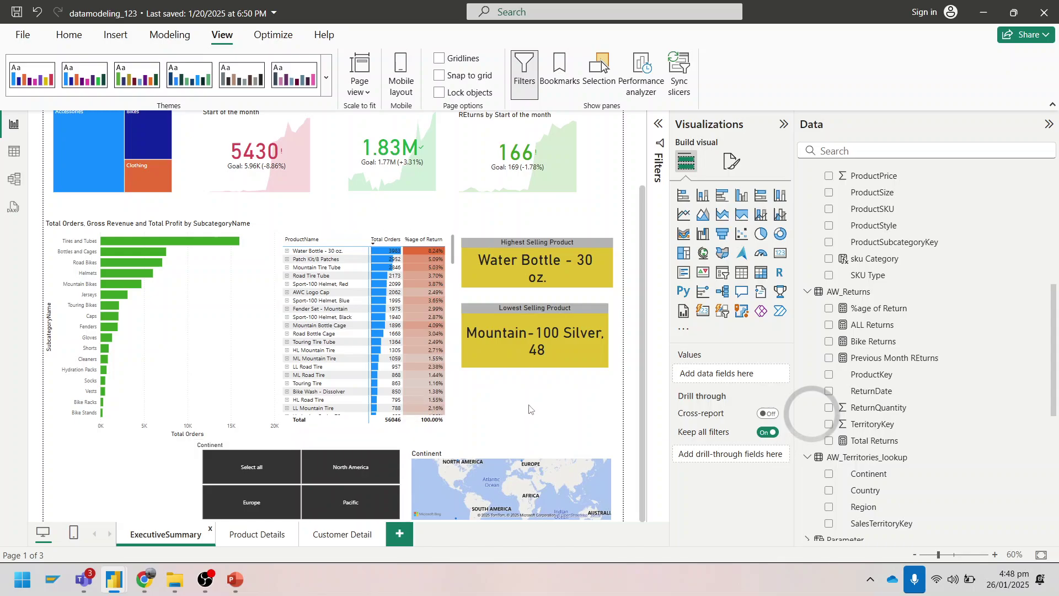
ctrl+scroll(535, 409, down, 4)
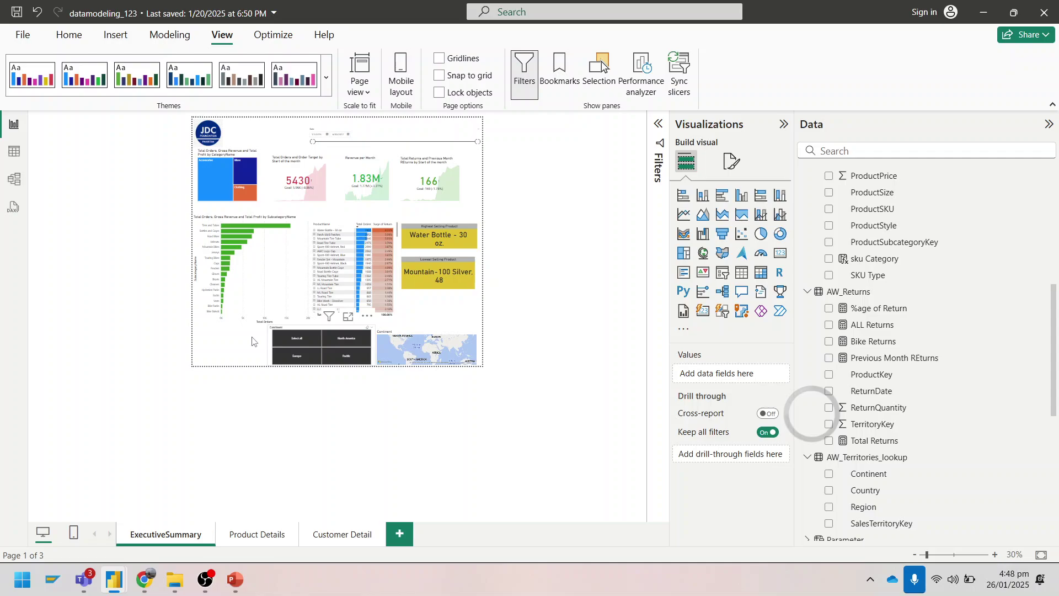
drag(298, 346, 229, 346)
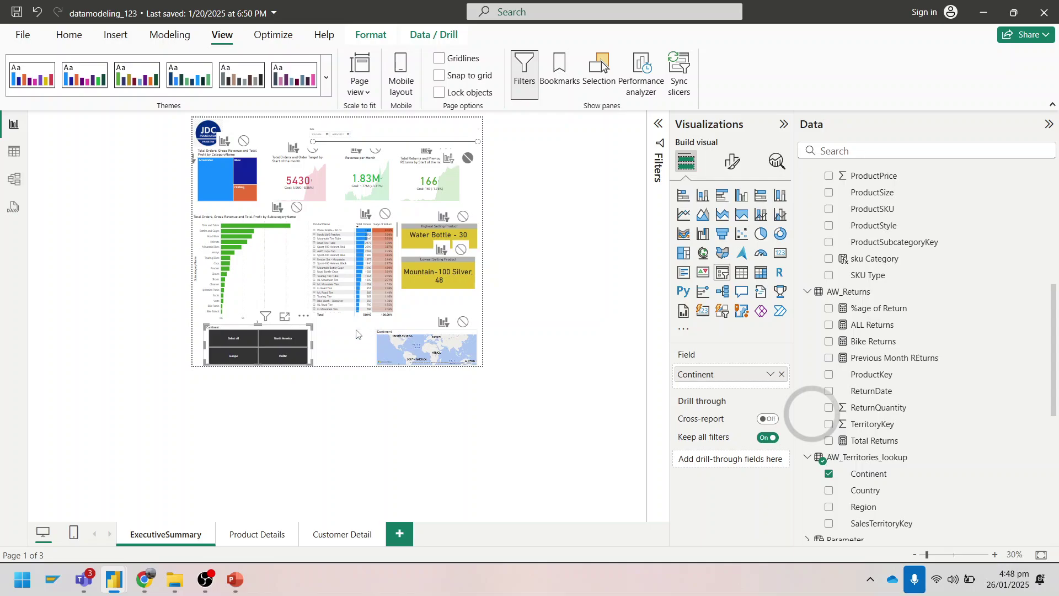
drag(418, 337, 356, 332)
ctrl+scroll(481, 336, up, 3)
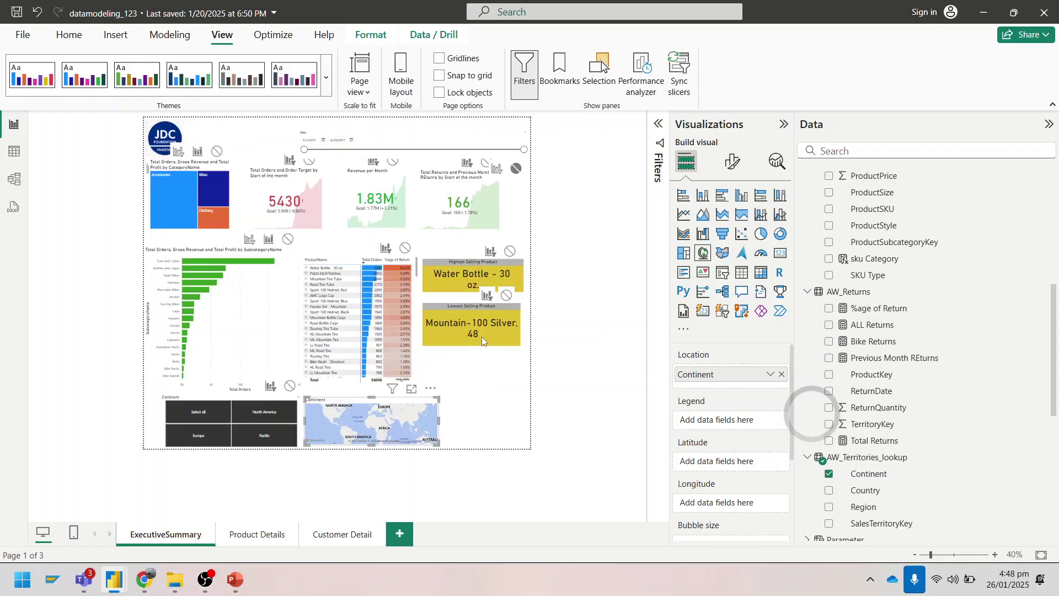
scroll(528, 352, down, 1)
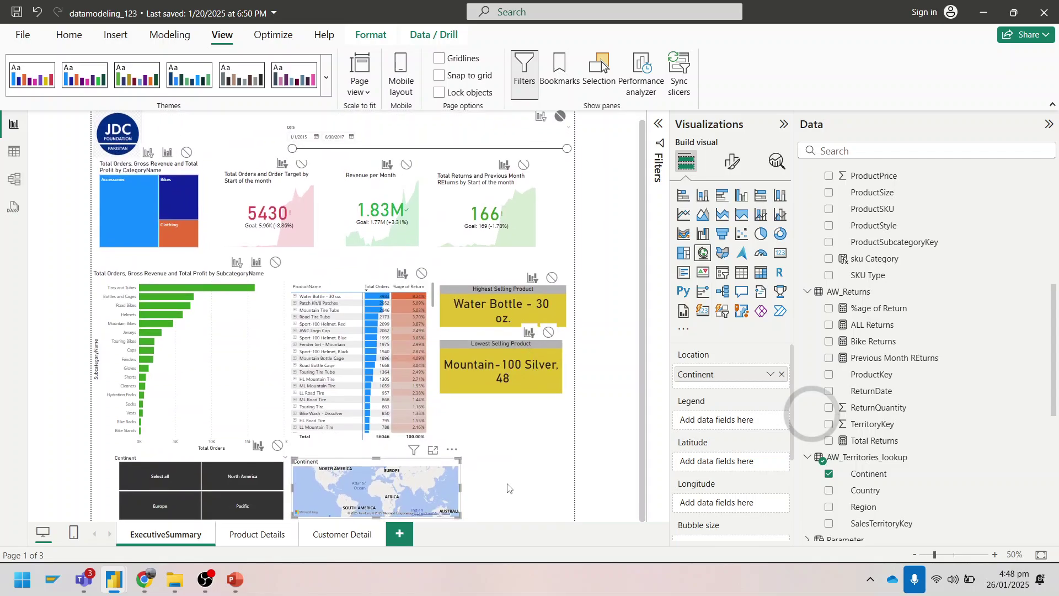
Reopen the Bookmarks pane, add a bookmark for the ExecutiveSummary page, and delete that new bookmark
click(562, 69)
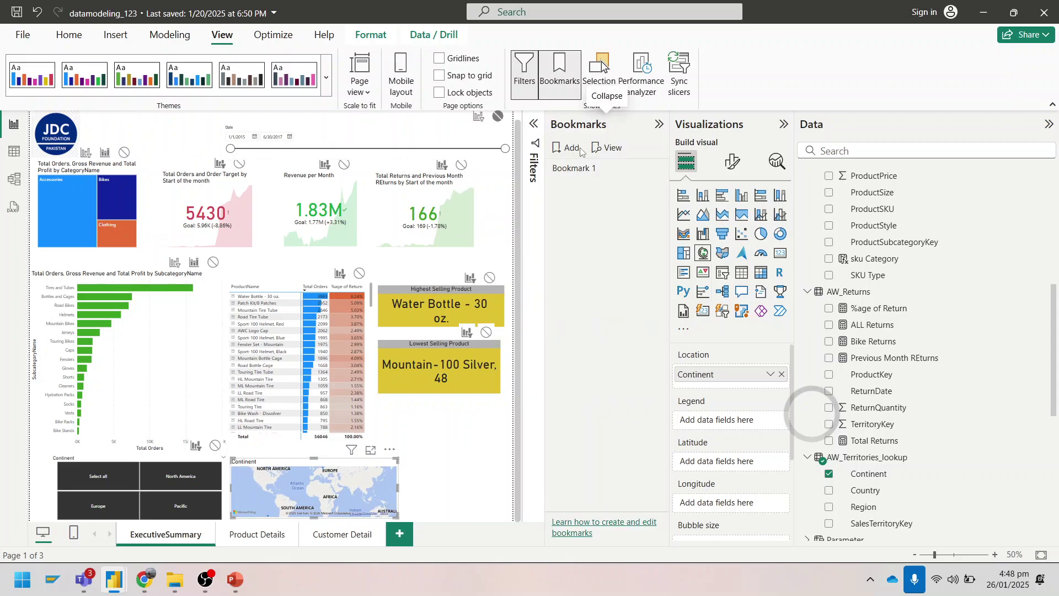
click(566, 150)
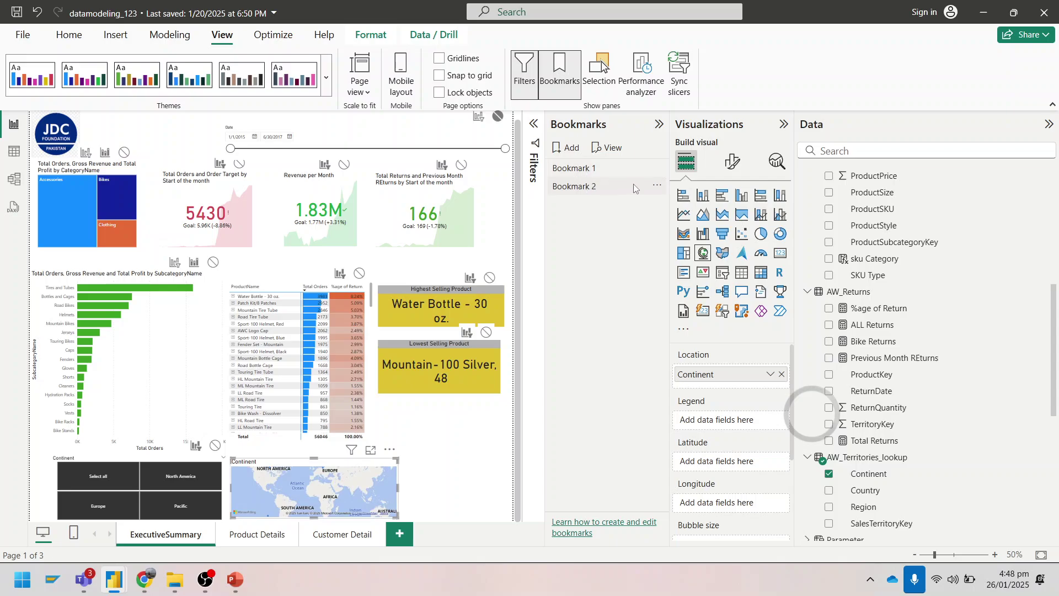
click(657, 186)
click(686, 227)
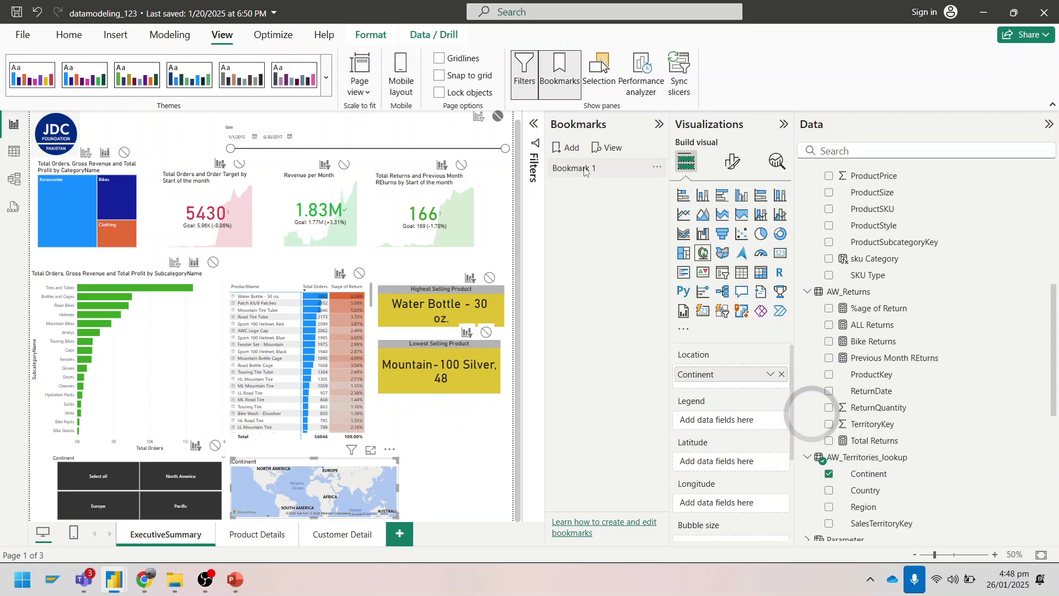
Delete the existing Bookmark 1 from the bookmarks list
click(657, 169)
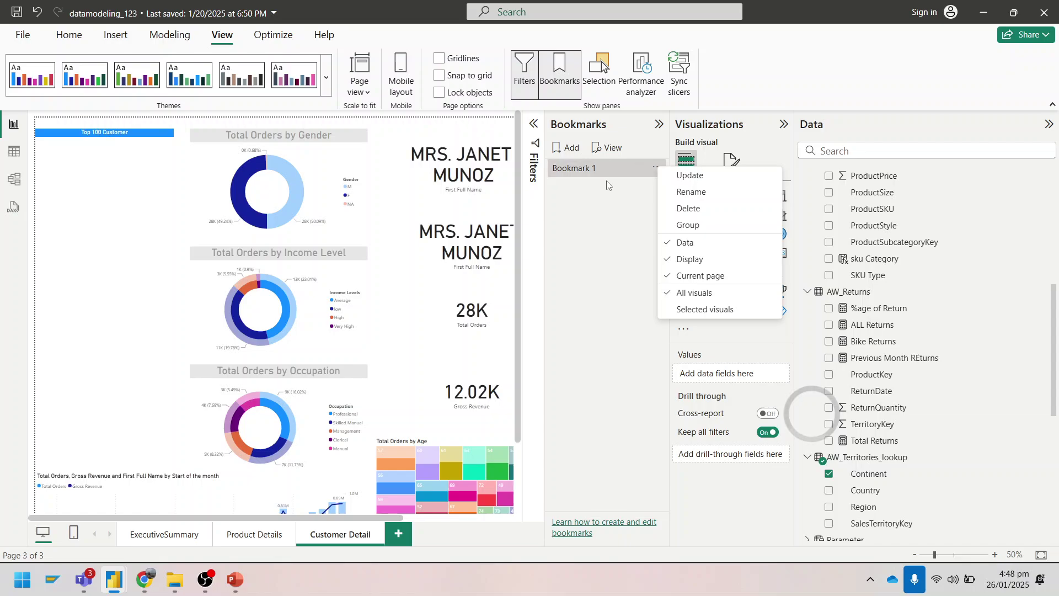
click(586, 197)
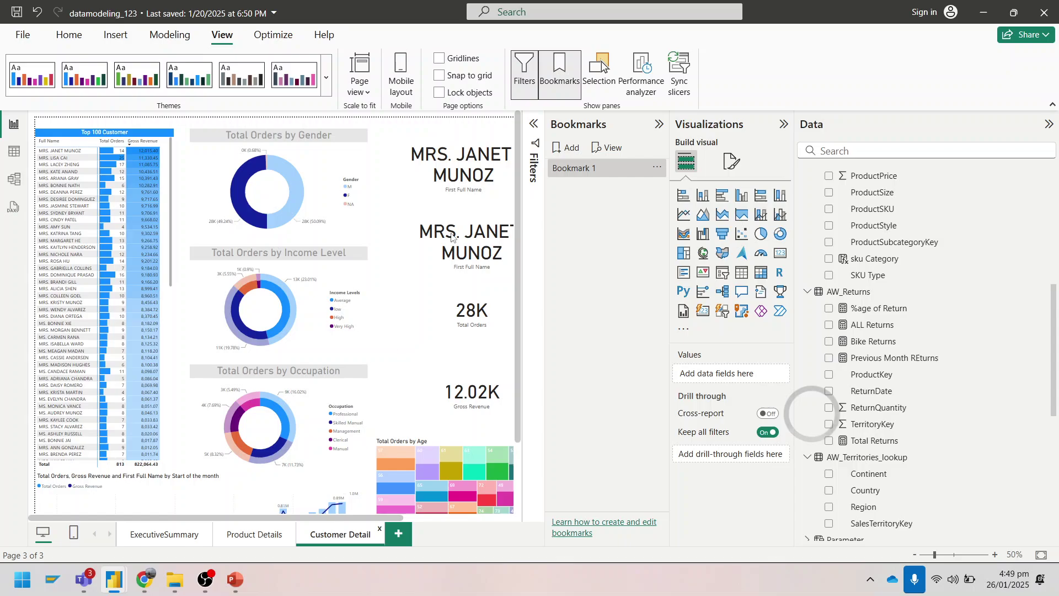
click(657, 168)
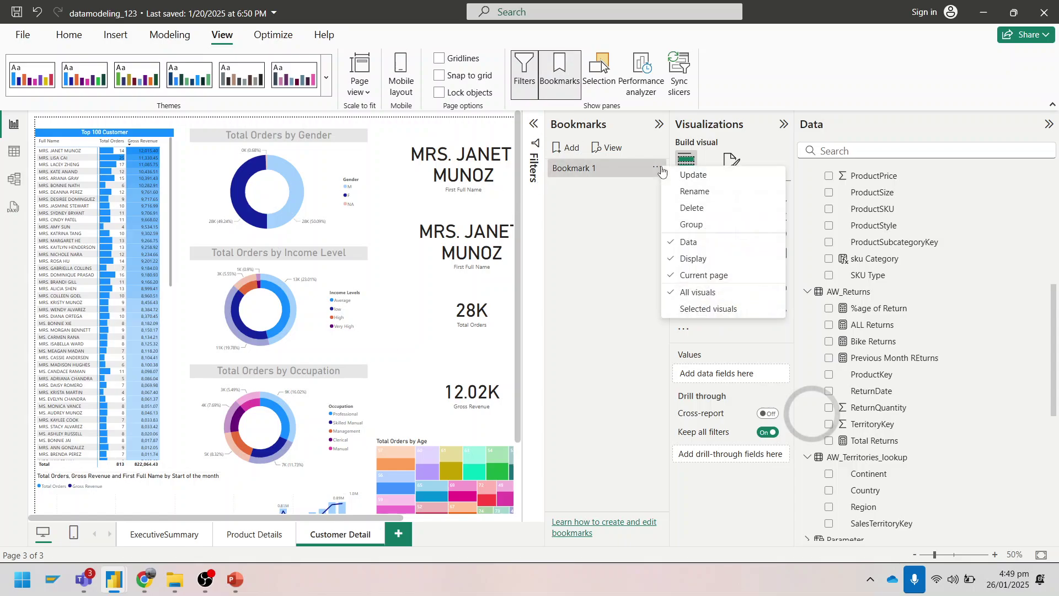
click(687, 209)
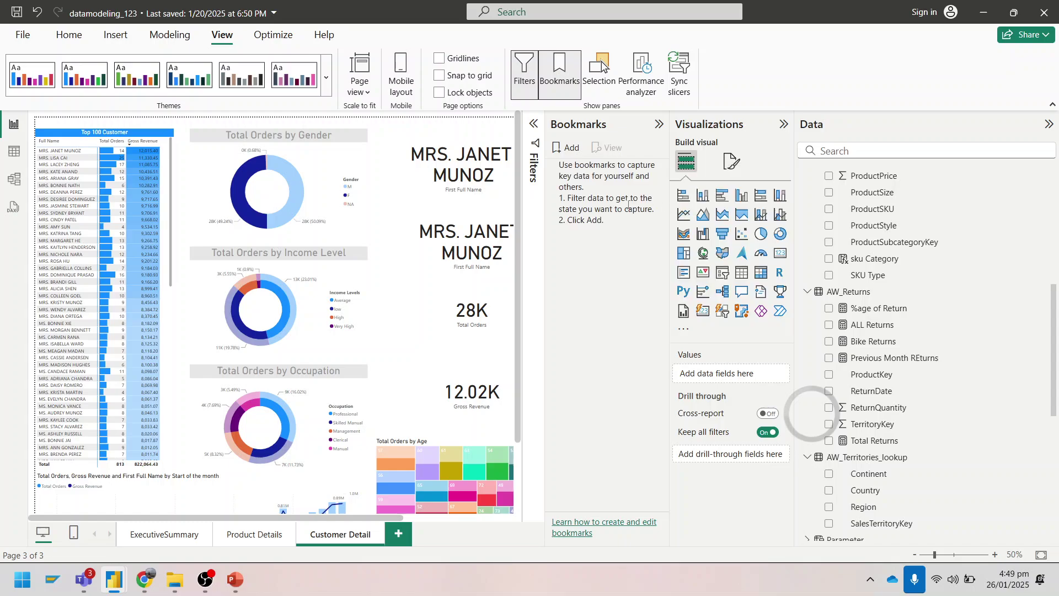
Add a bookmark of the ExecutiveSummary page and rename it "Executive Summary"
click(161, 535)
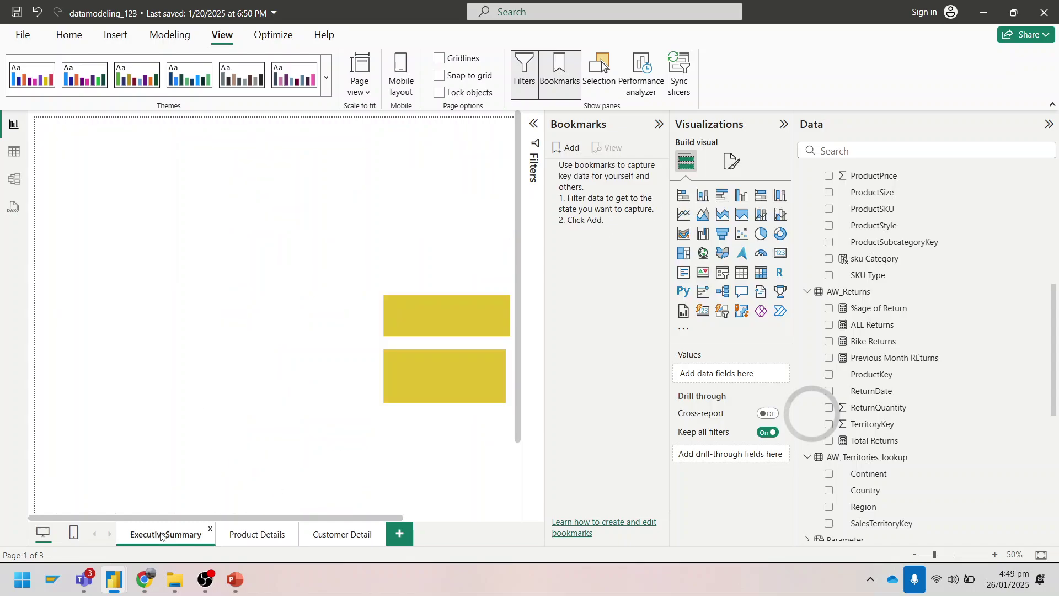
click(568, 148)
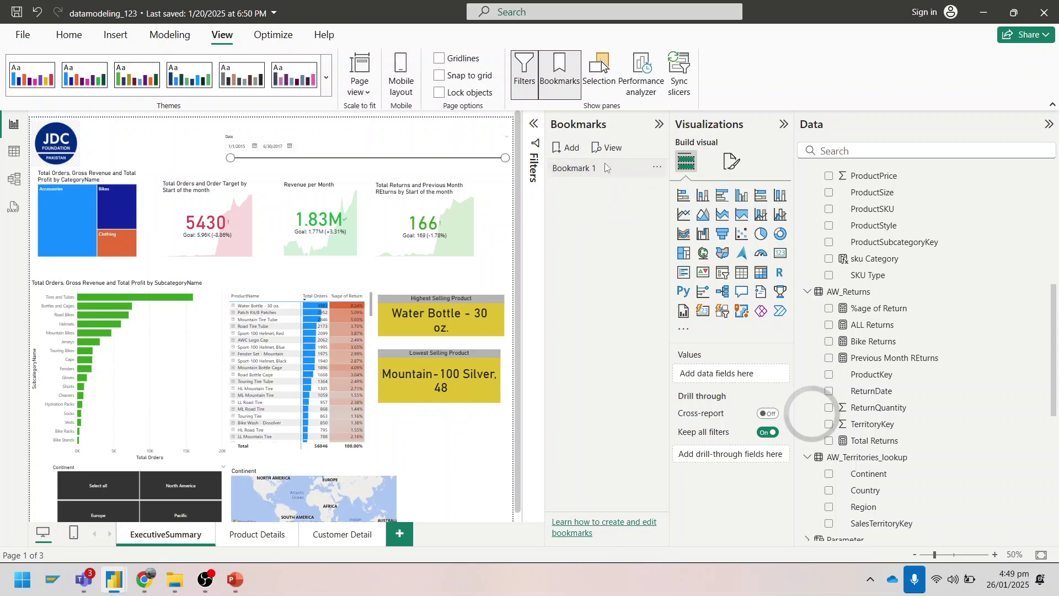
click(657, 167)
click(681, 185)
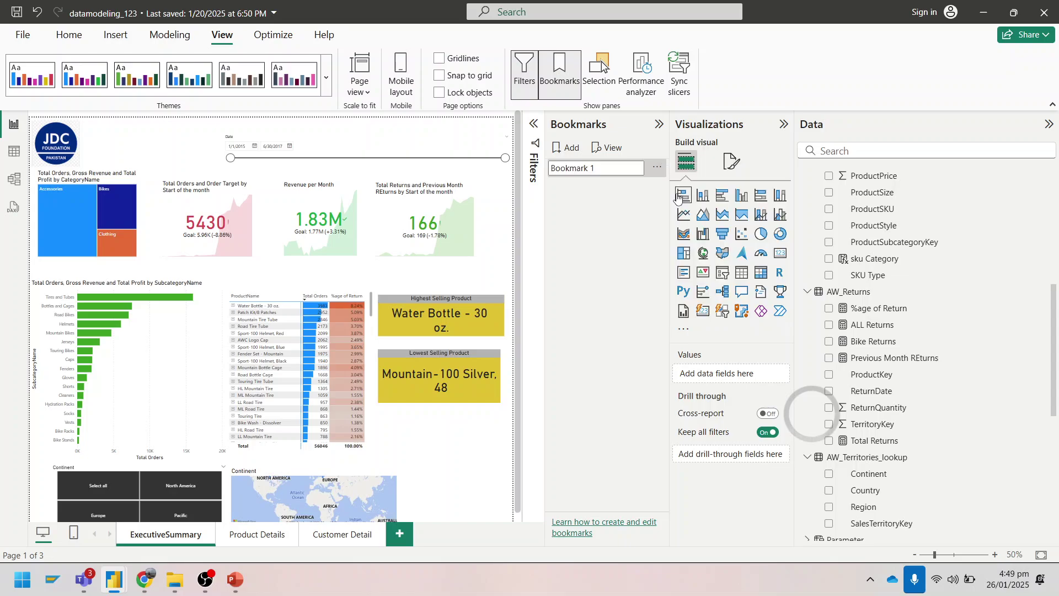
key(BackSpace)
key(BackSpace)
key(BackSpace)
key(BackSpace)
key(BackSpace)
key(BackSpace)
key(BackSpace)
key(BackSpace)
key(BackSpace)
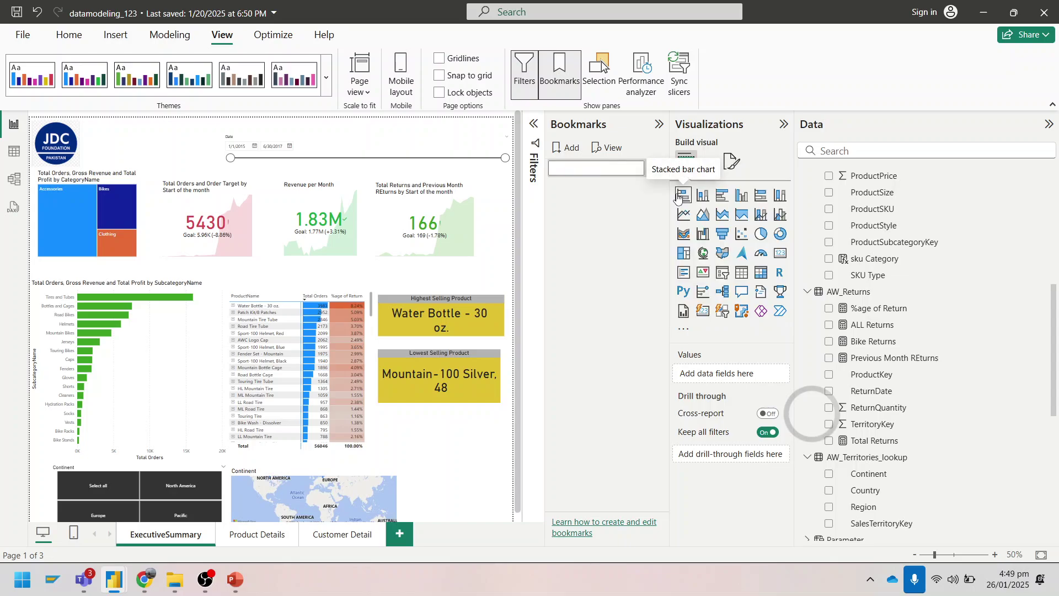
text(Executive Summary)
click(452, 430)
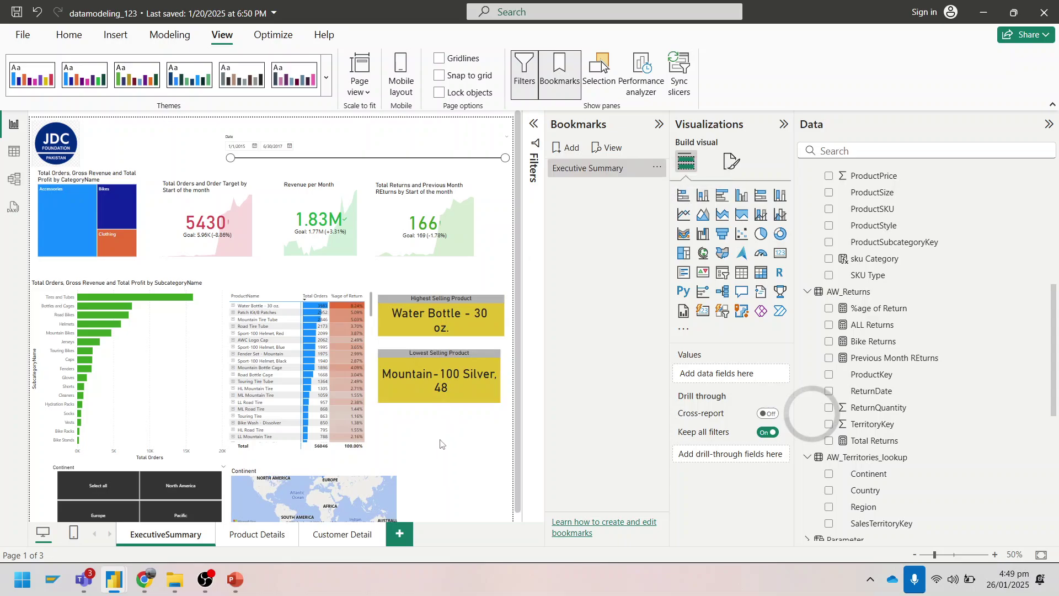
Look over the visuals on the Customer Detail and Product Details pages, ending on Customer Detail
click(335, 535)
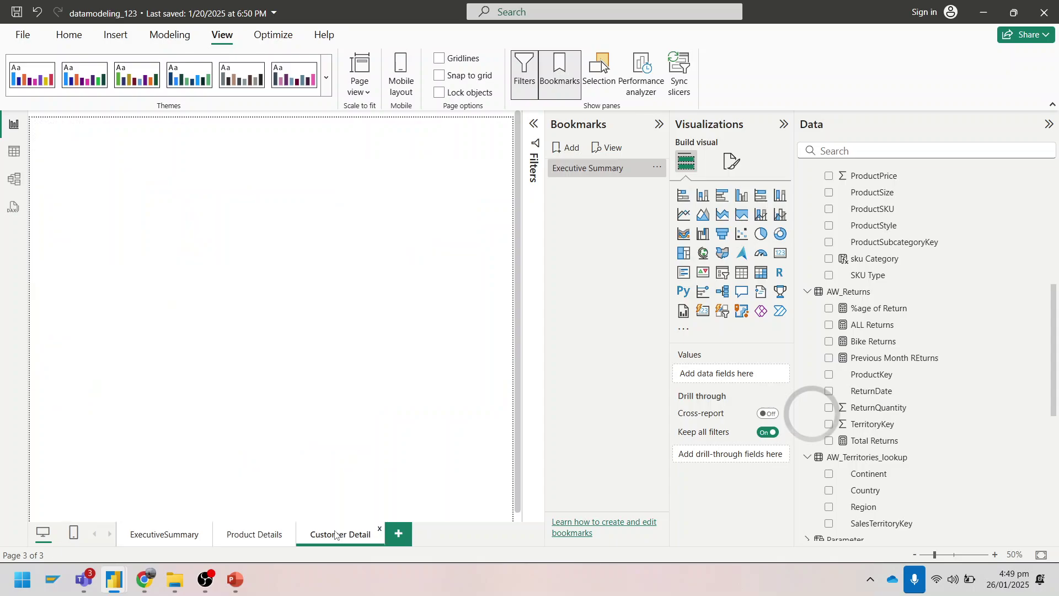
scroll(416, 340, down, 3)
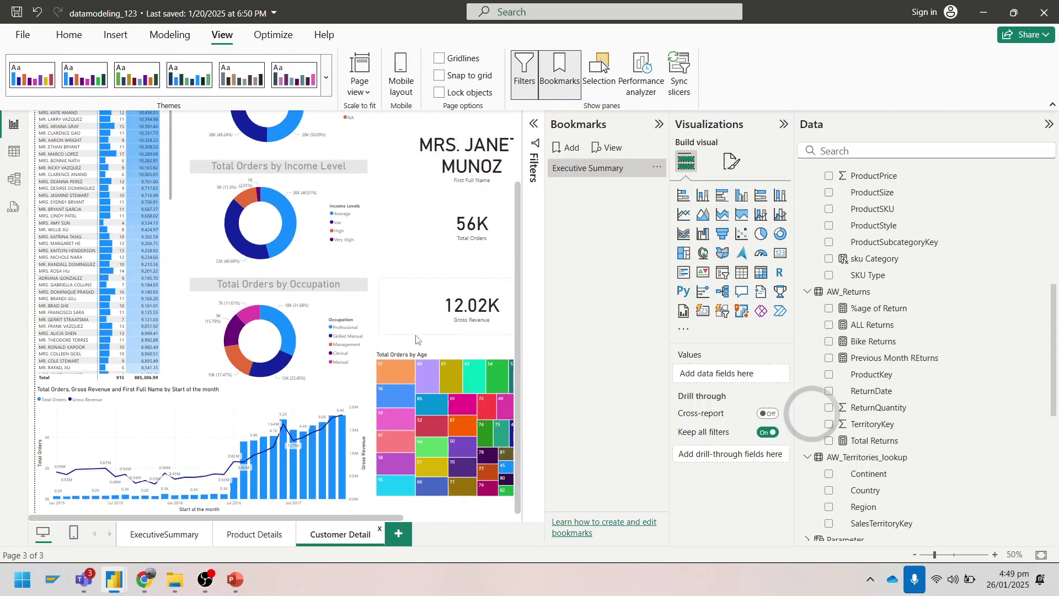
scroll(416, 339, up, 3)
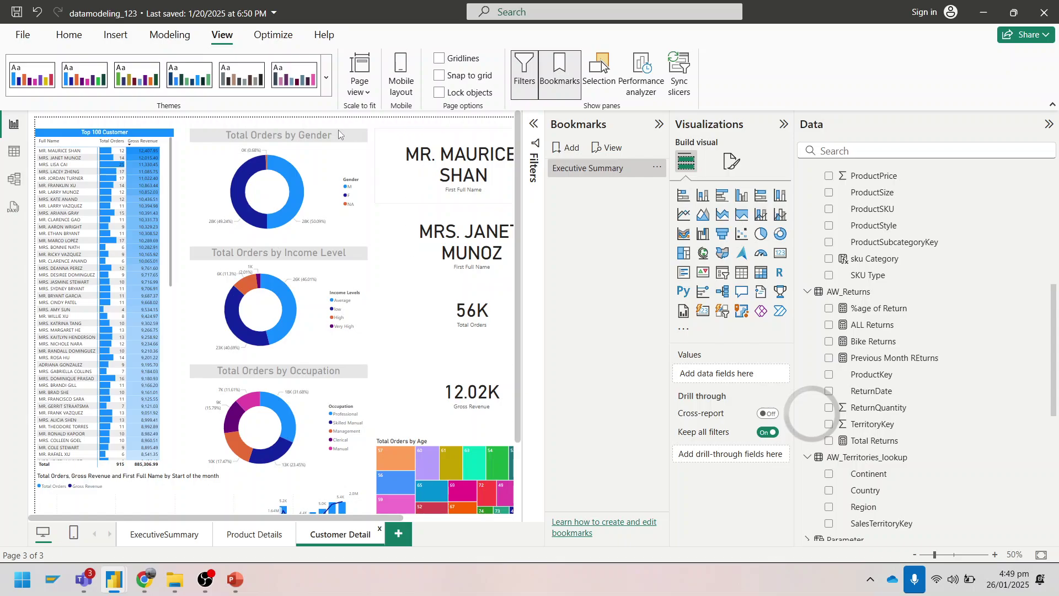
click(248, 535)
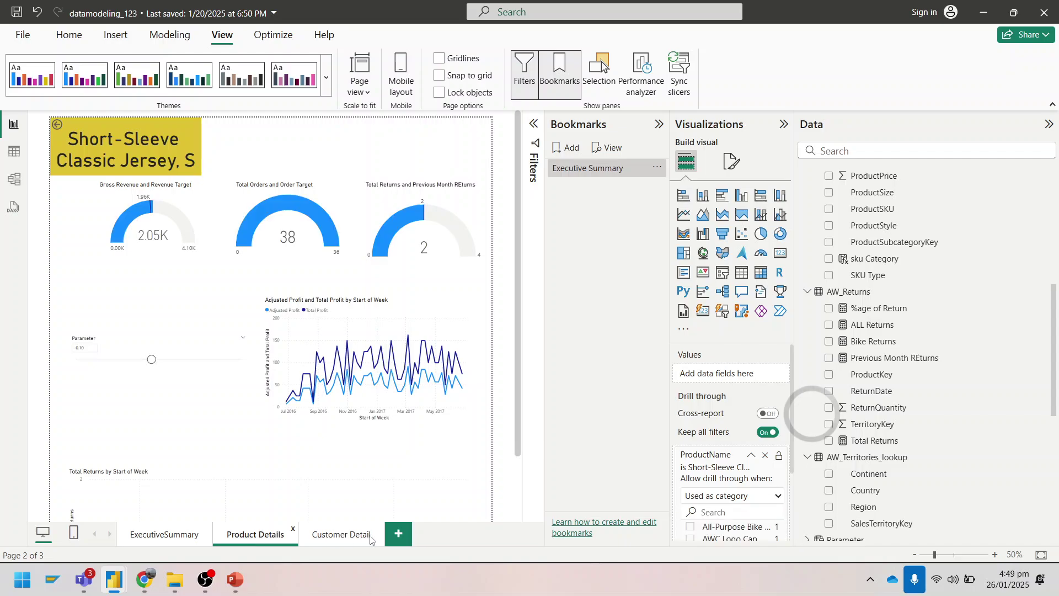
click(334, 535)
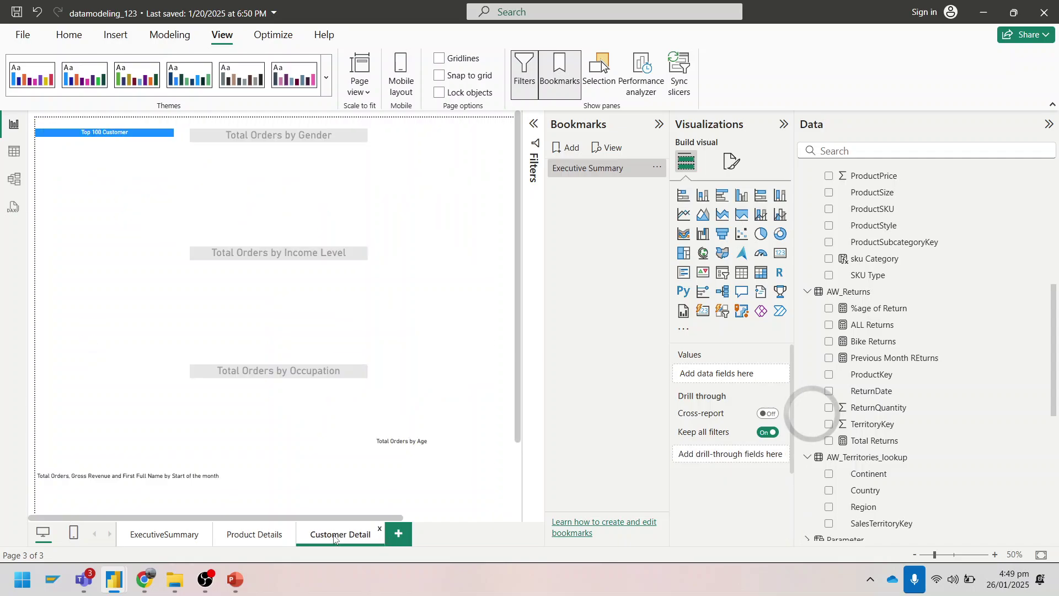
scroll(376, 372, down, 3)
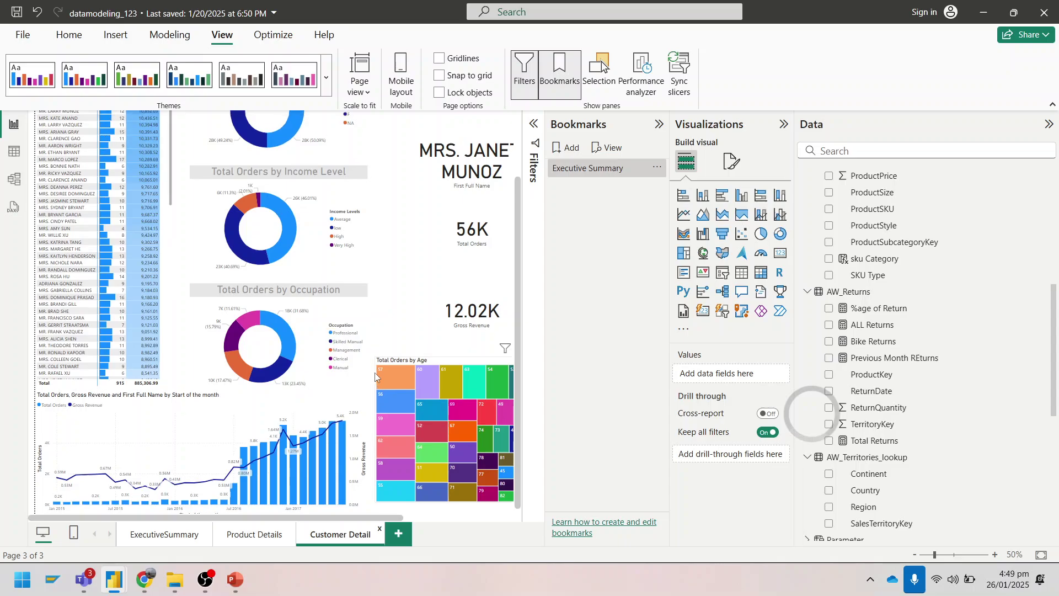
scroll(375, 372, up, 3)
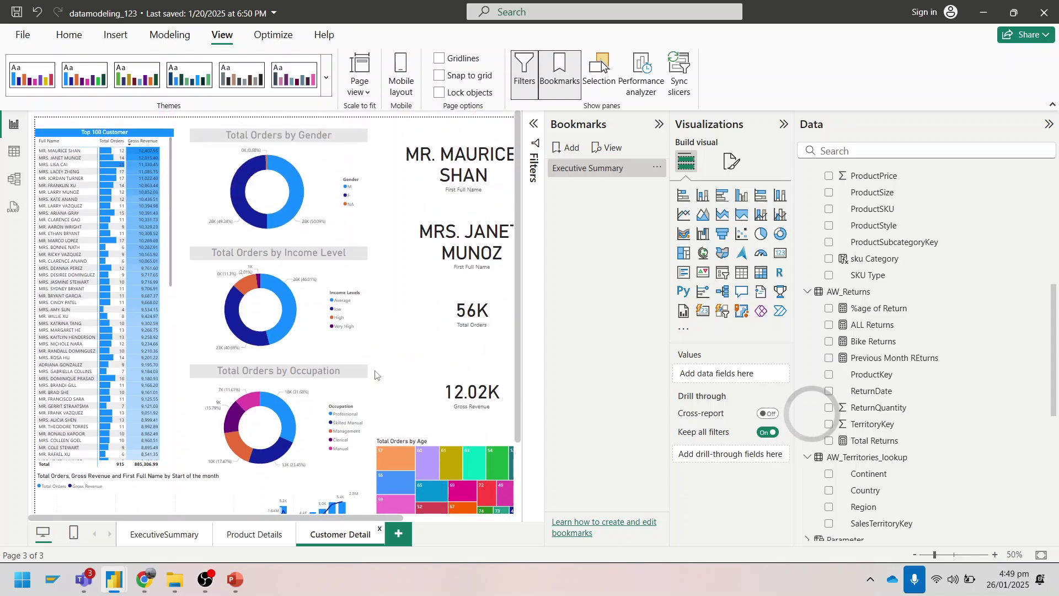
Collapse the Bookmarks pane, remove the lower First Full Name card from Customer Detail, and move the remaining name card down into its place
click(415, 224)
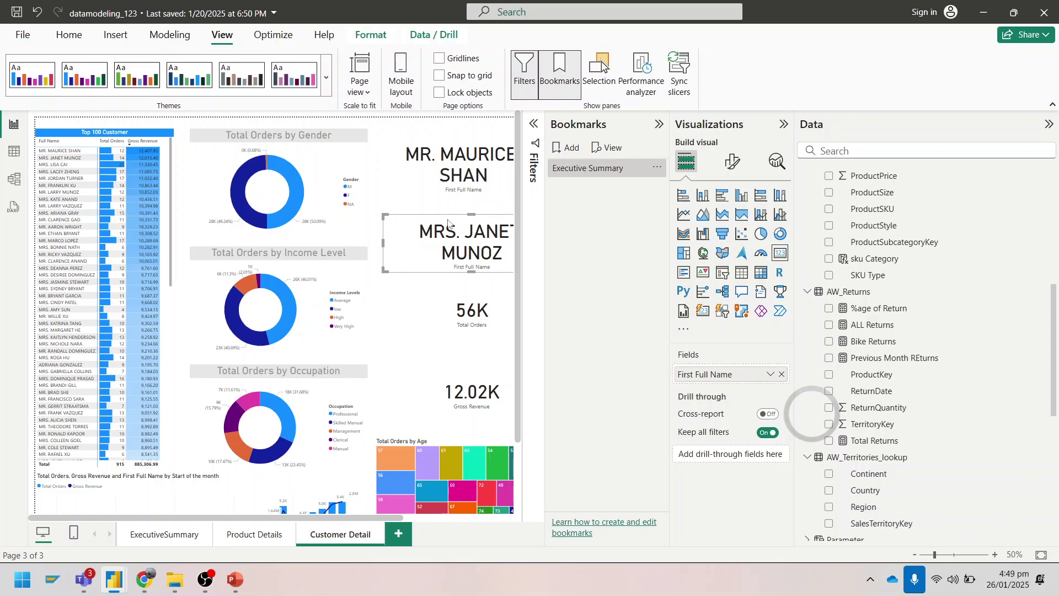
click(661, 124)
click(551, 205)
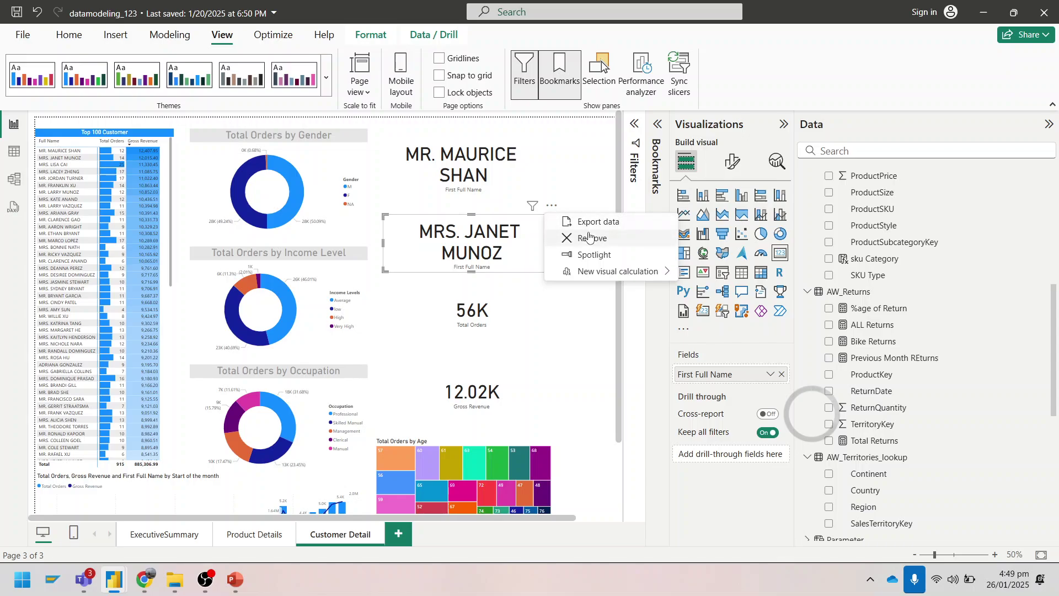
key(Return)
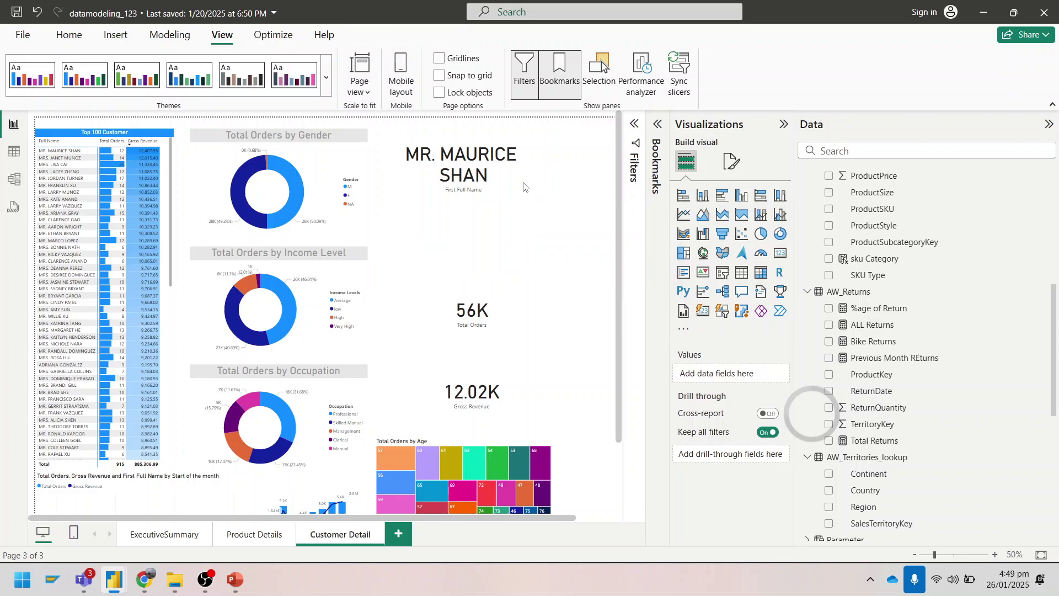
drag(463, 166, 495, 243)
click(499, 184)
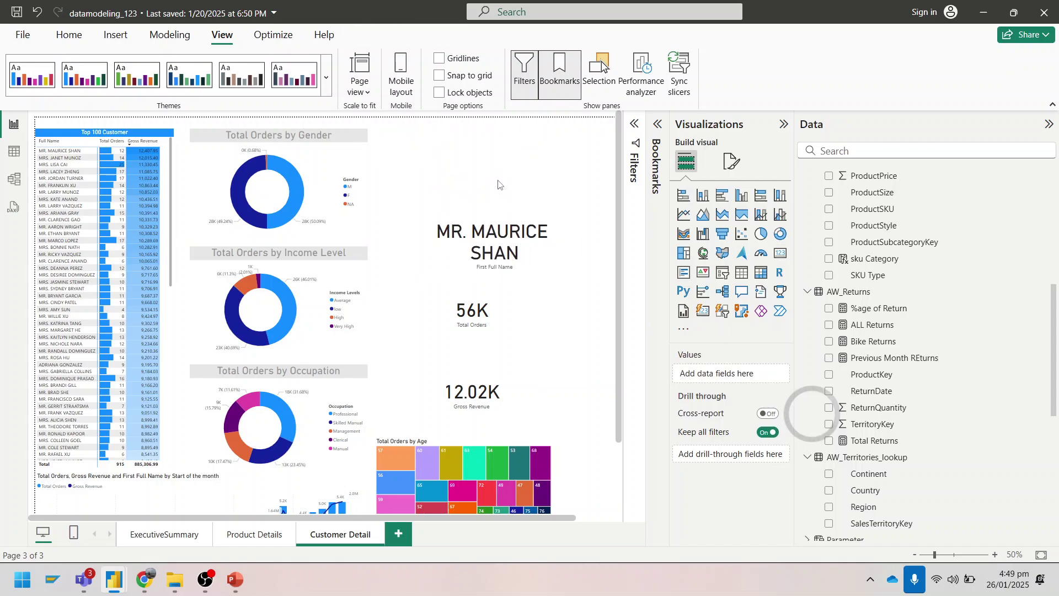
Insert a Bookmark button on Customer Detail and place it in the empty space above the First Full Name card
click(115, 35)
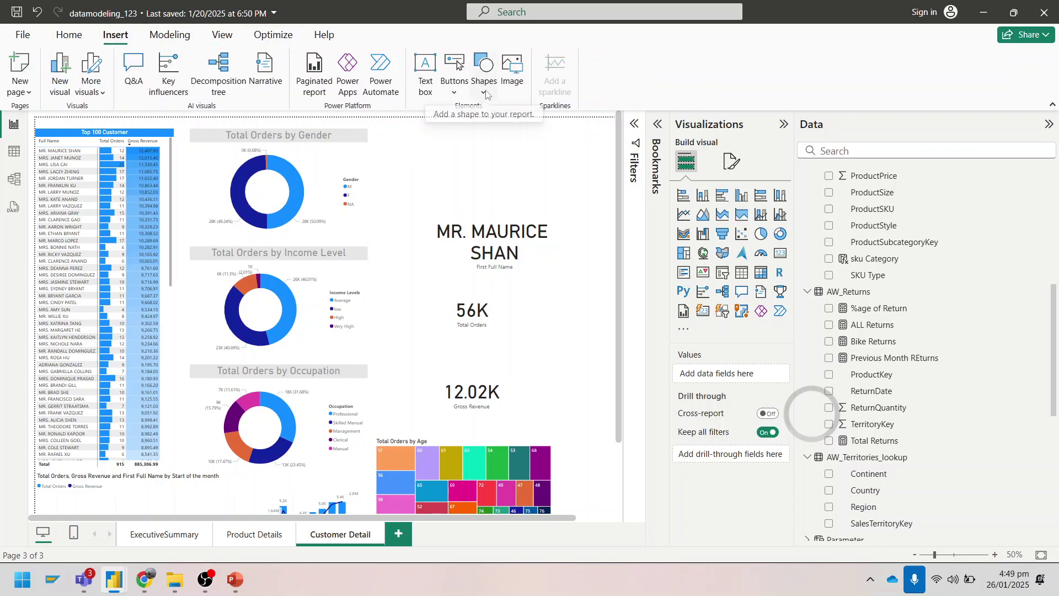
click(459, 83)
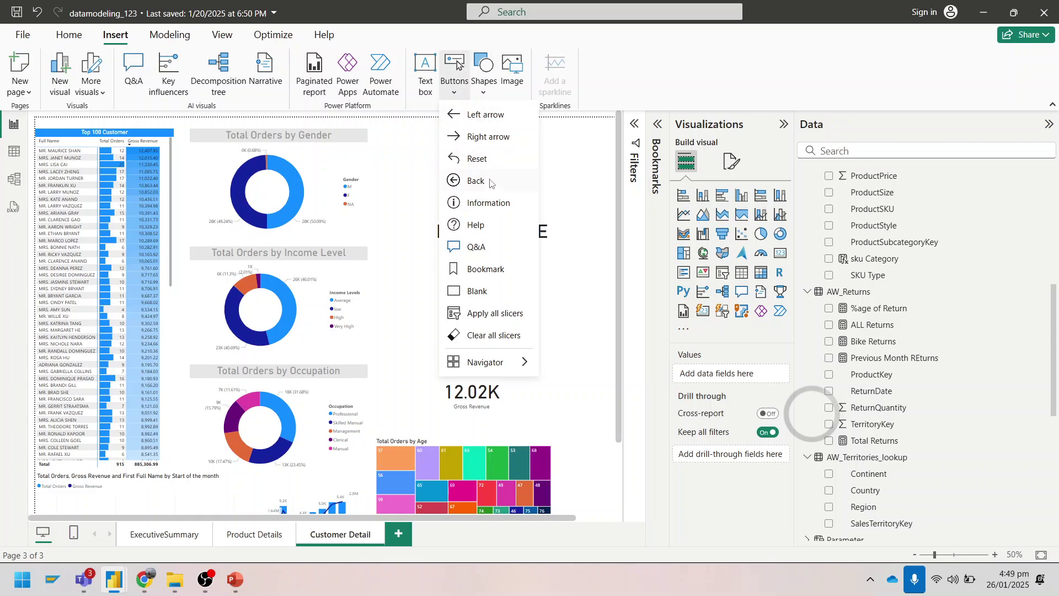
click(483, 270)
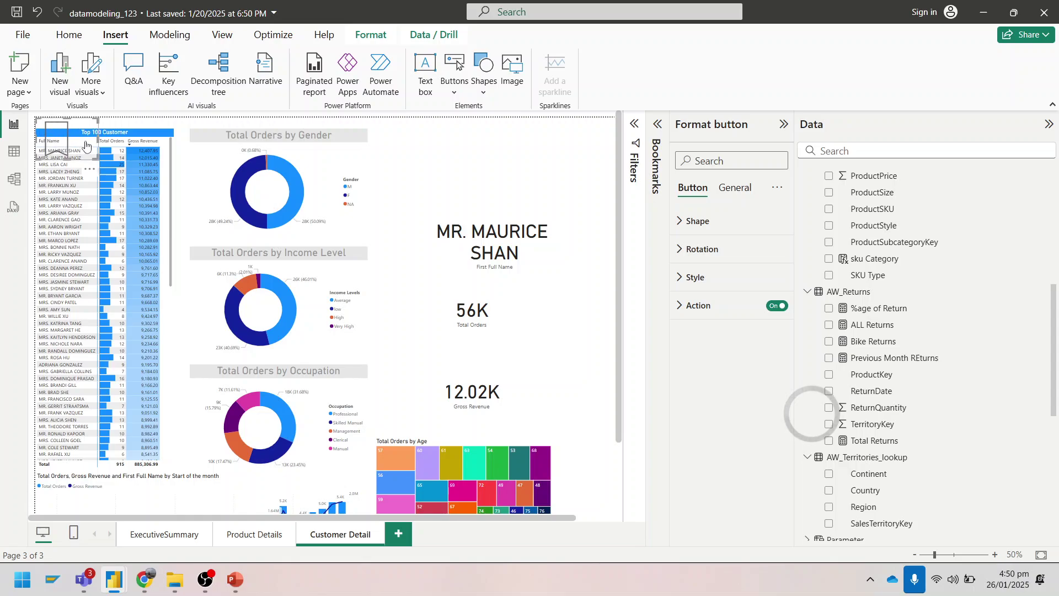
drag(65, 126, 479, 157)
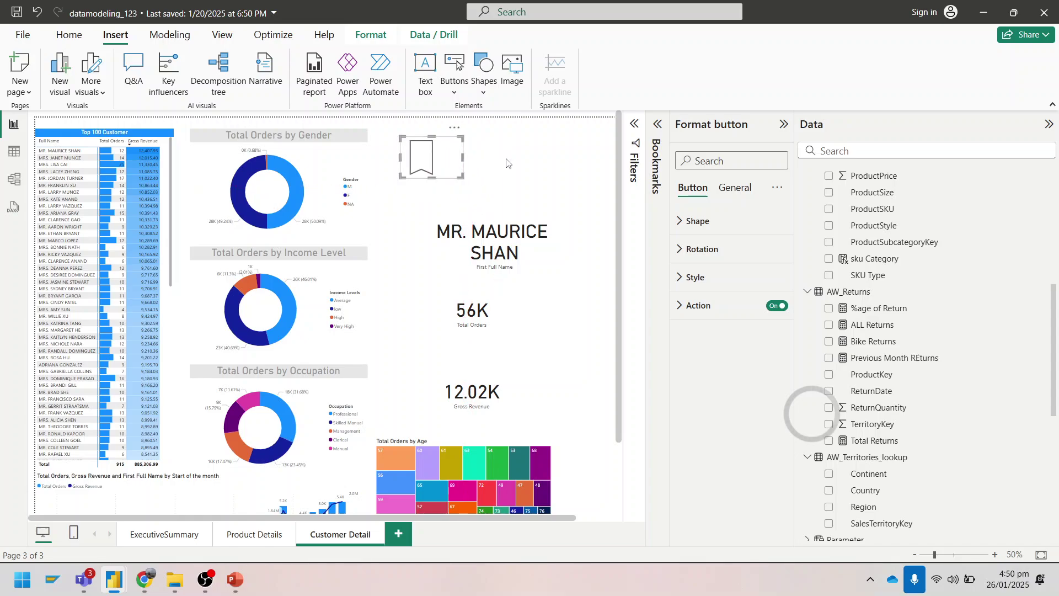
click(491, 111)
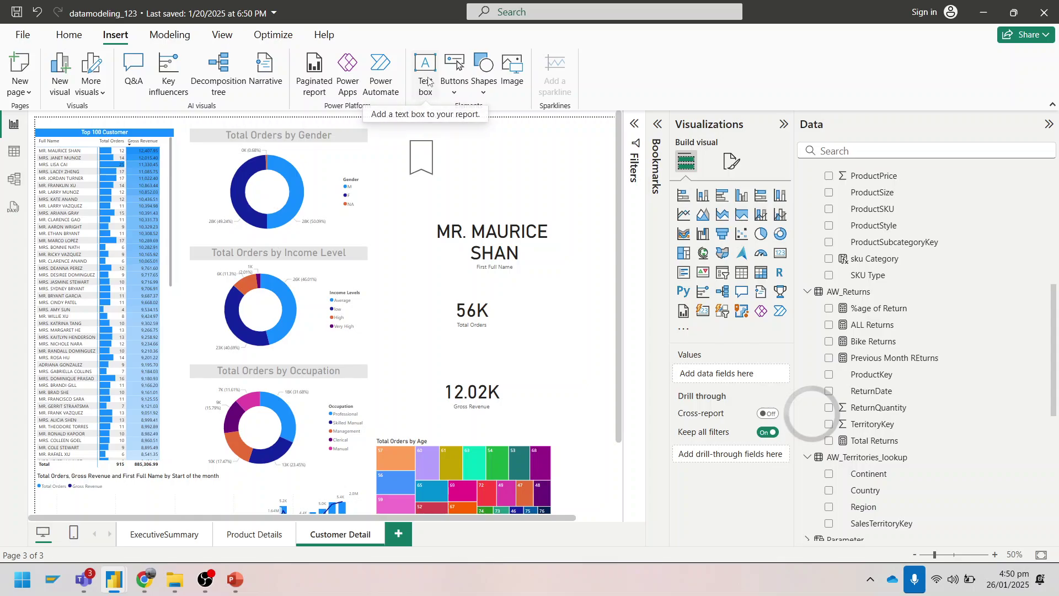
click(427, 73)
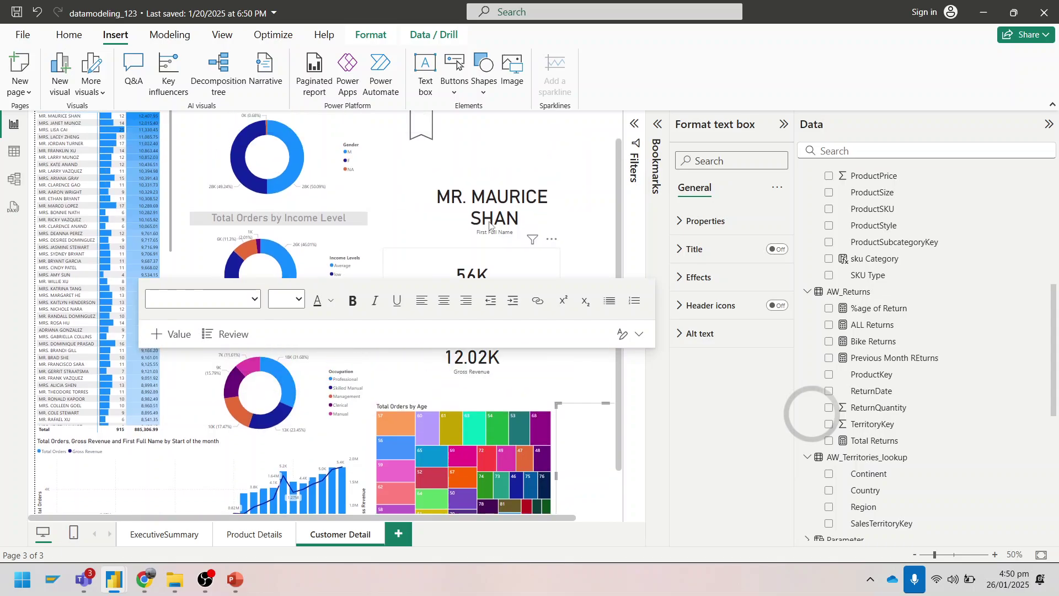
scroll(489, 223, up, 1)
scroll(400, 271, down, 2)
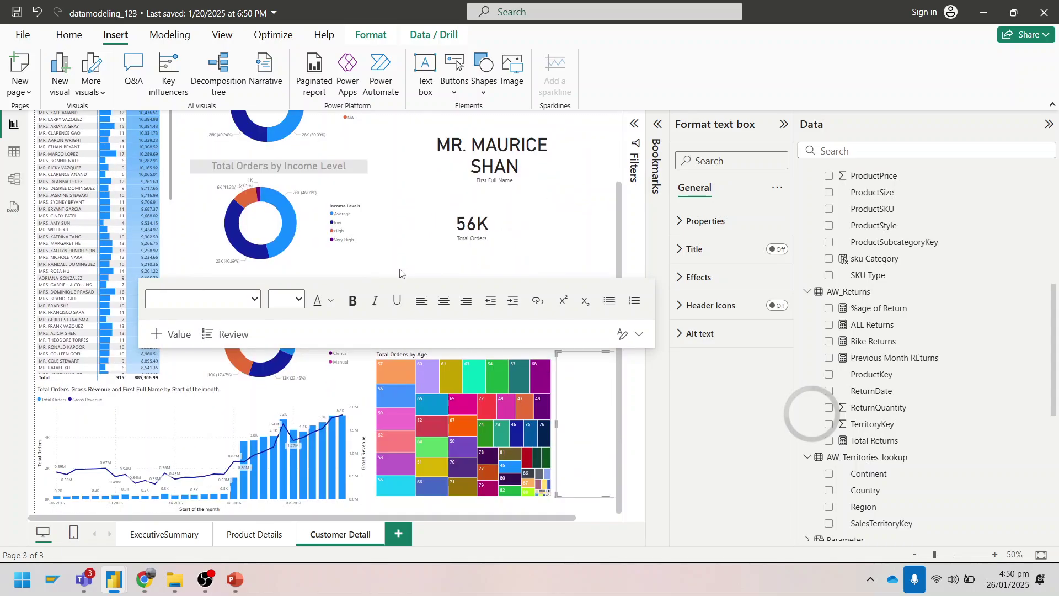
scroll(400, 271, up, 2)
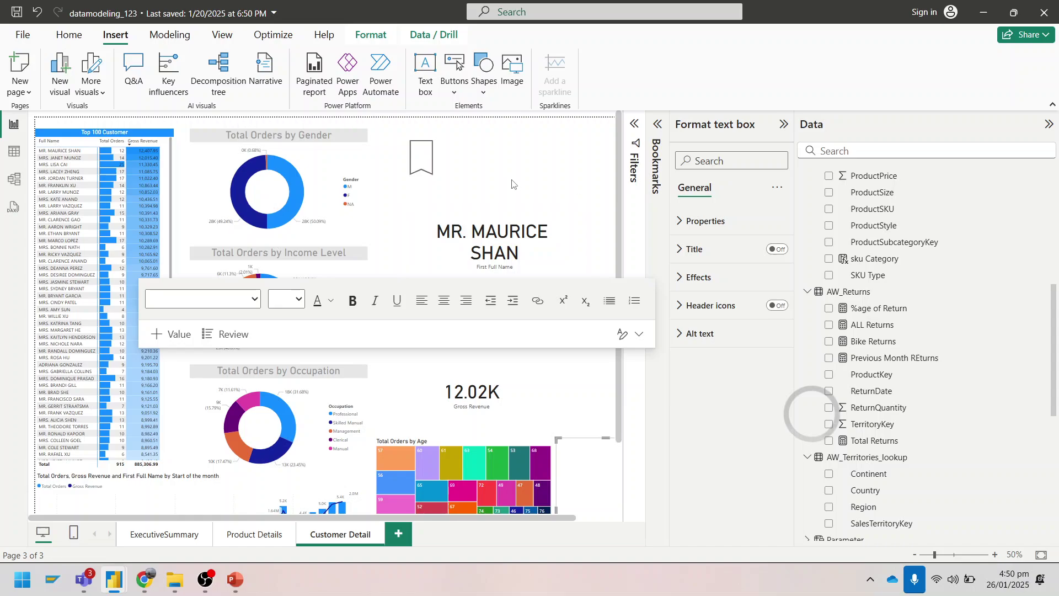
click(581, 242)
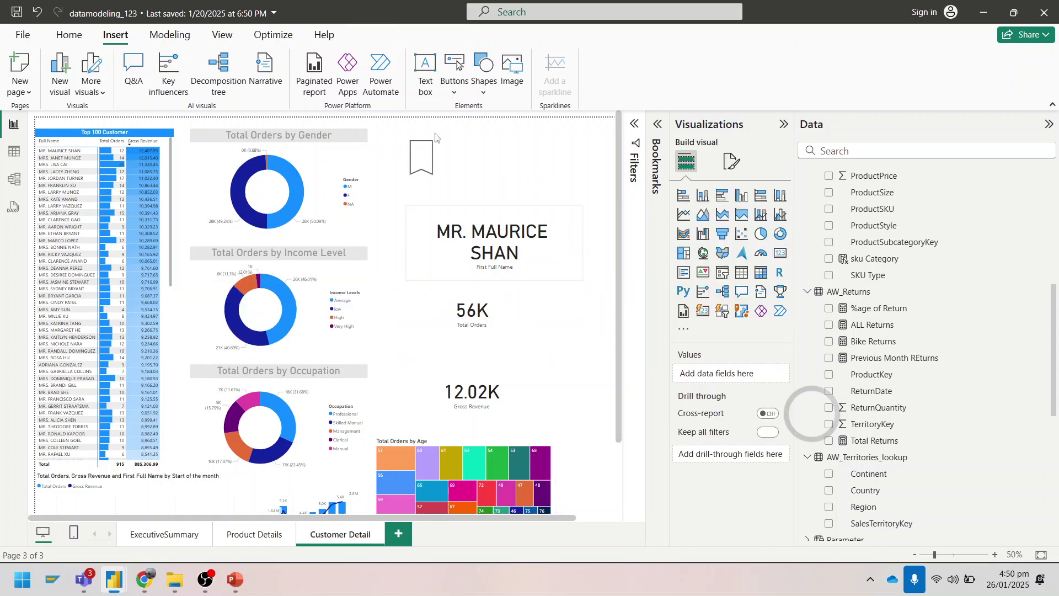
Insert a text box reading "Executive Summary" at the same height as the bookmark button, near the page's upper right
click(424, 78)
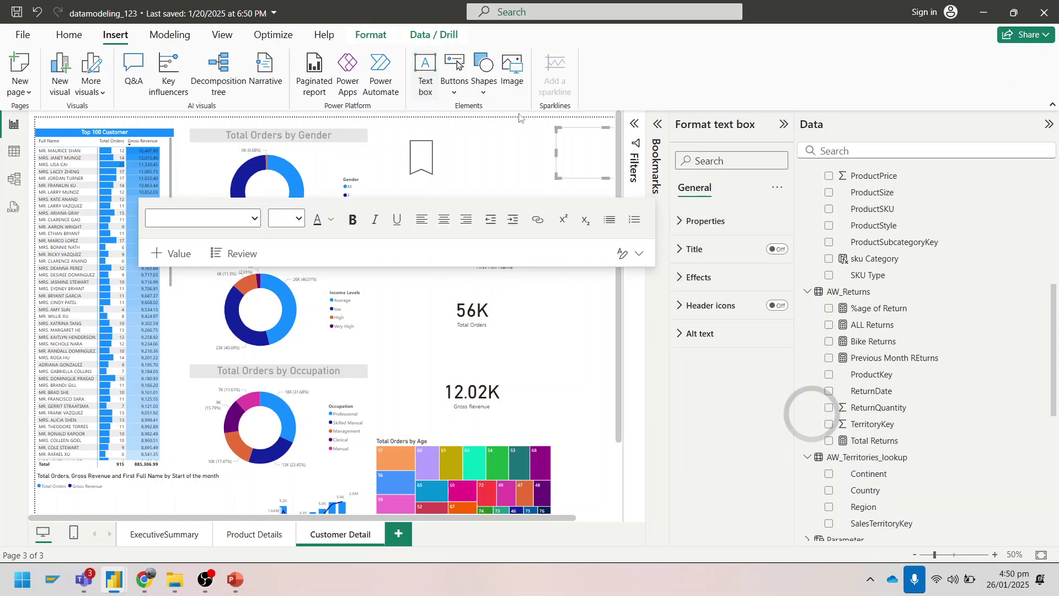
drag(560, 157, 468, 158)
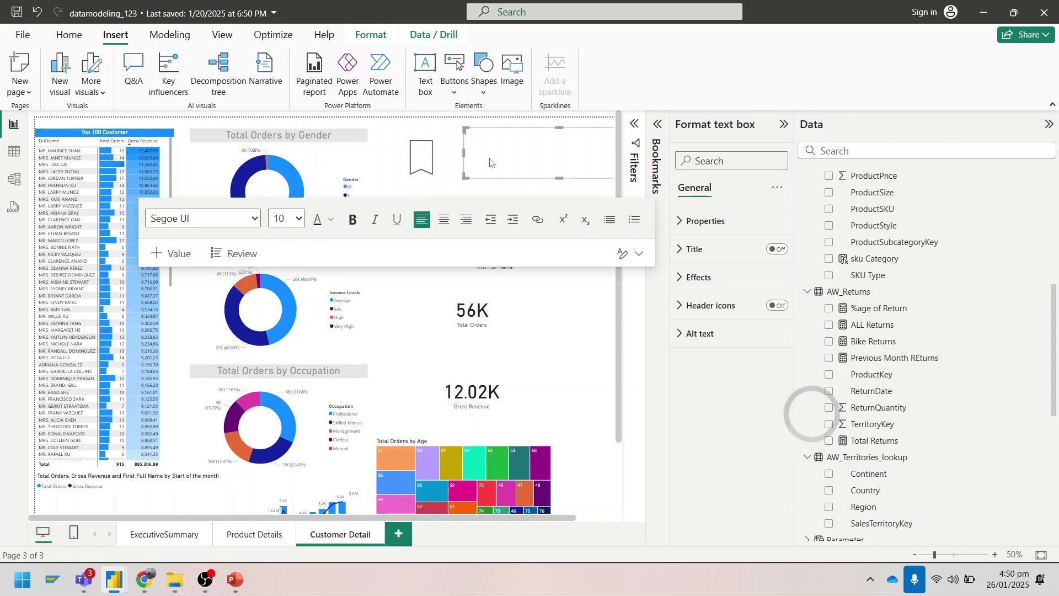
text(Executive Summary)
drag(490, 162, 538, 162)
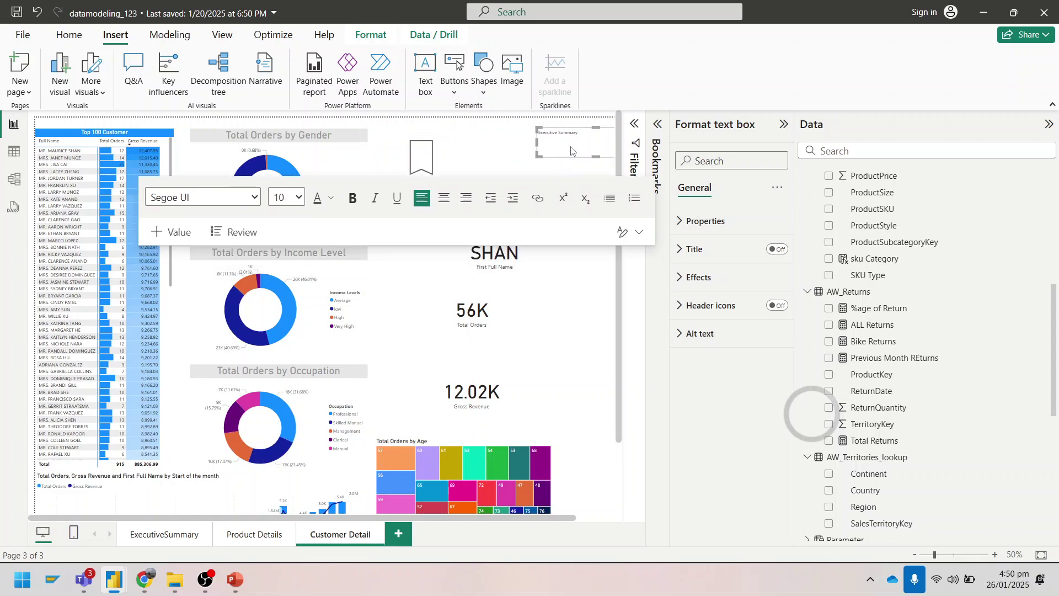
Set the font size of the "Executive Summary" text to 24
drag(584, 133, 533, 136)
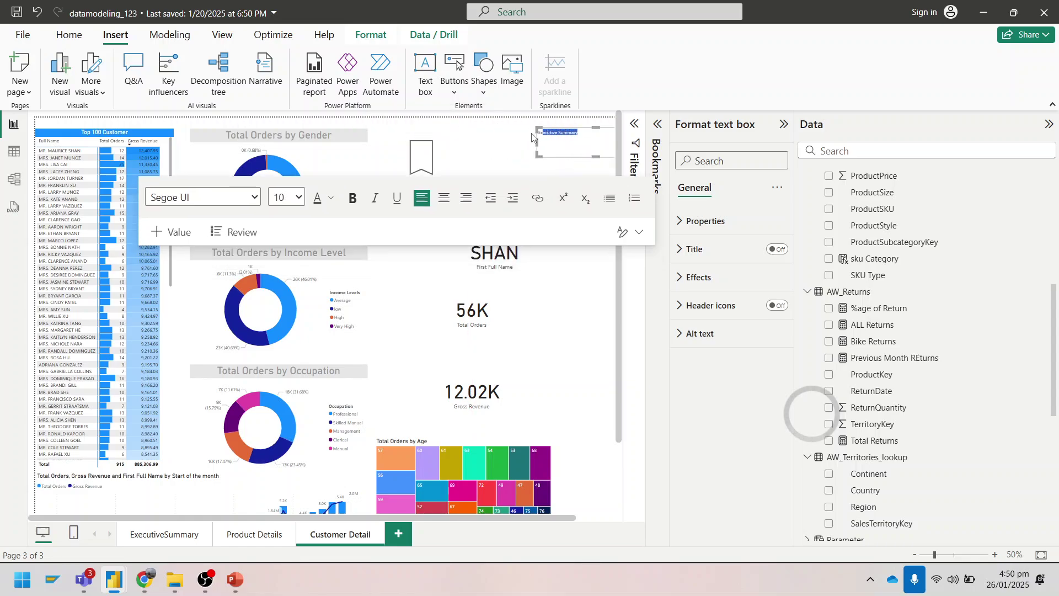
click(298, 197)
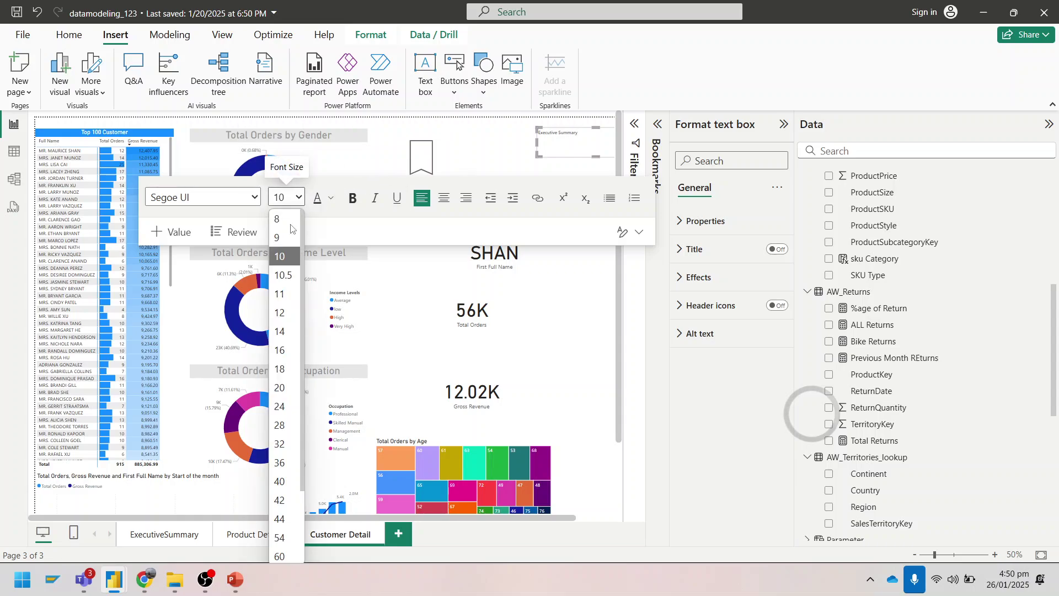
click(281, 407)
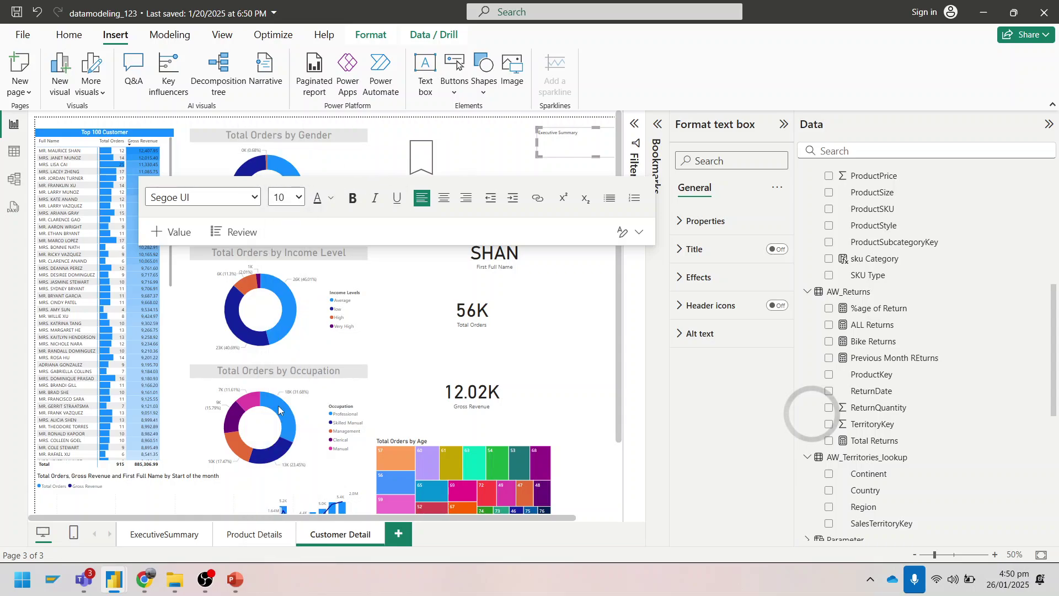
Try to enlarge the "Executive Summary" text with font size 72 and then 40
click(282, 197)
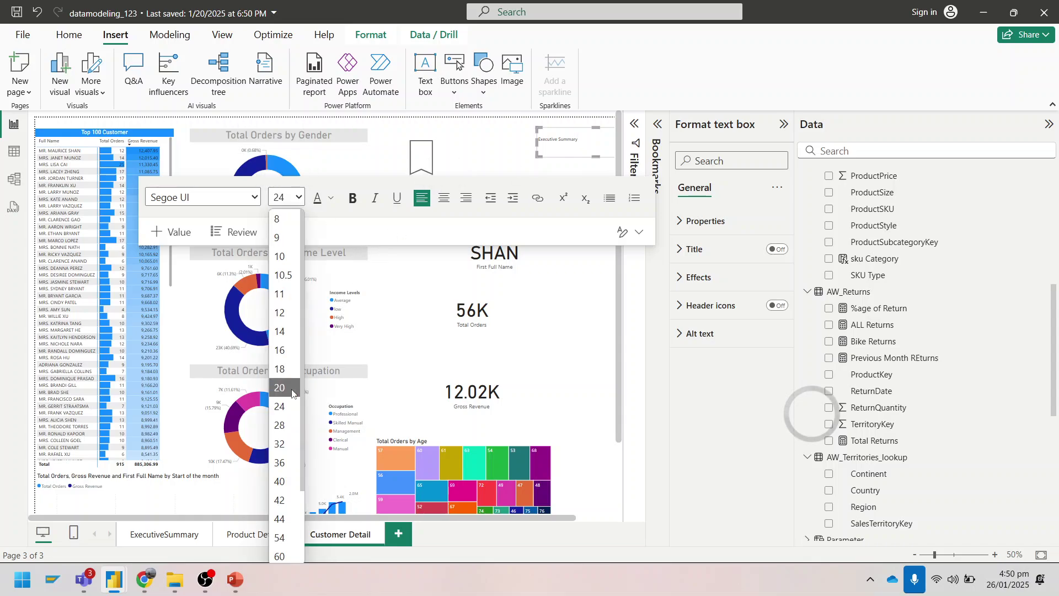
scroll(286, 353, down, 1)
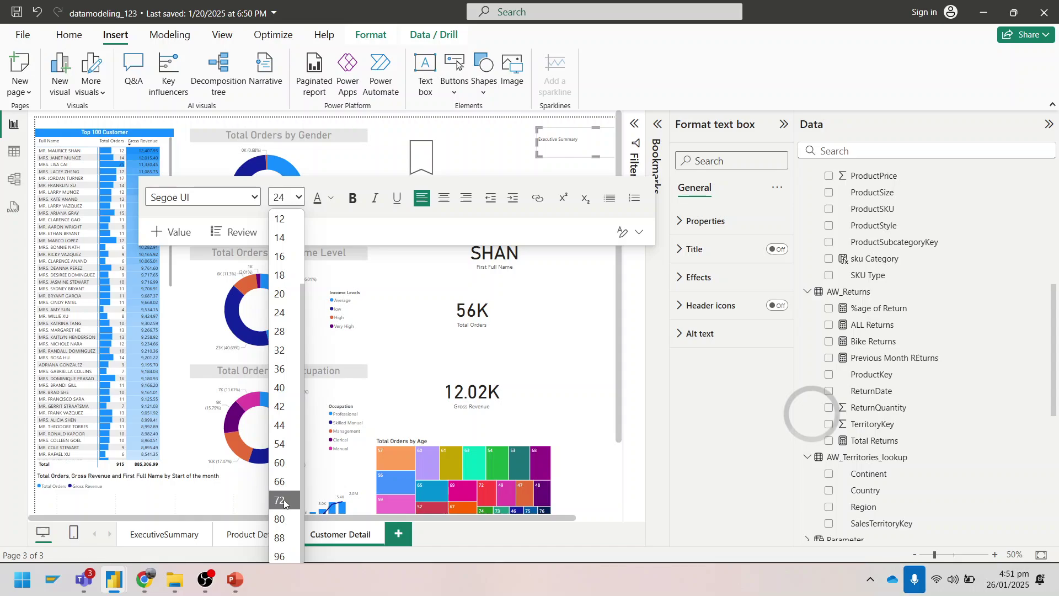
click(280, 500)
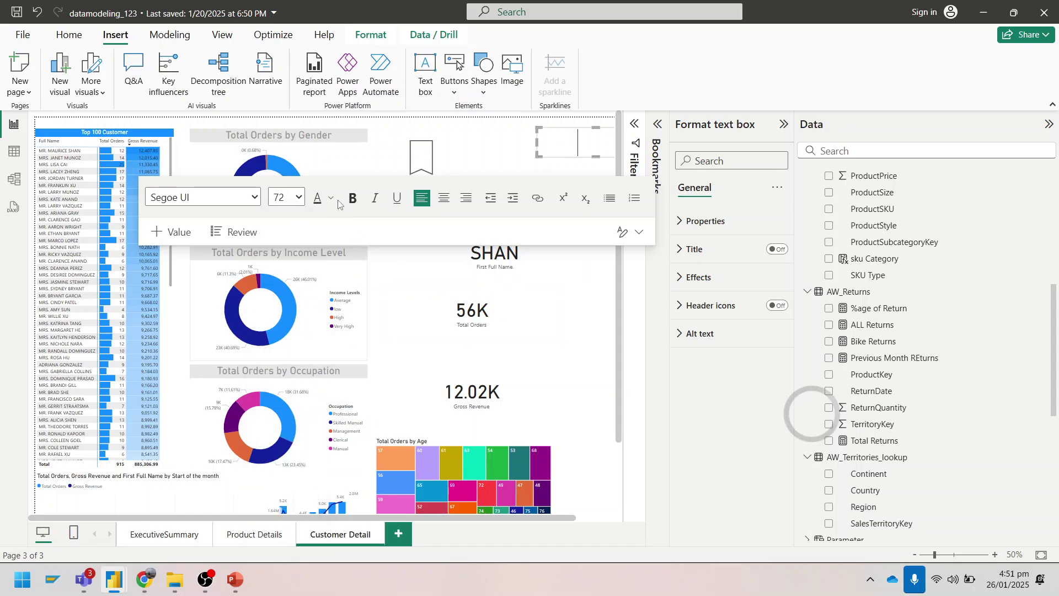
click(283, 197)
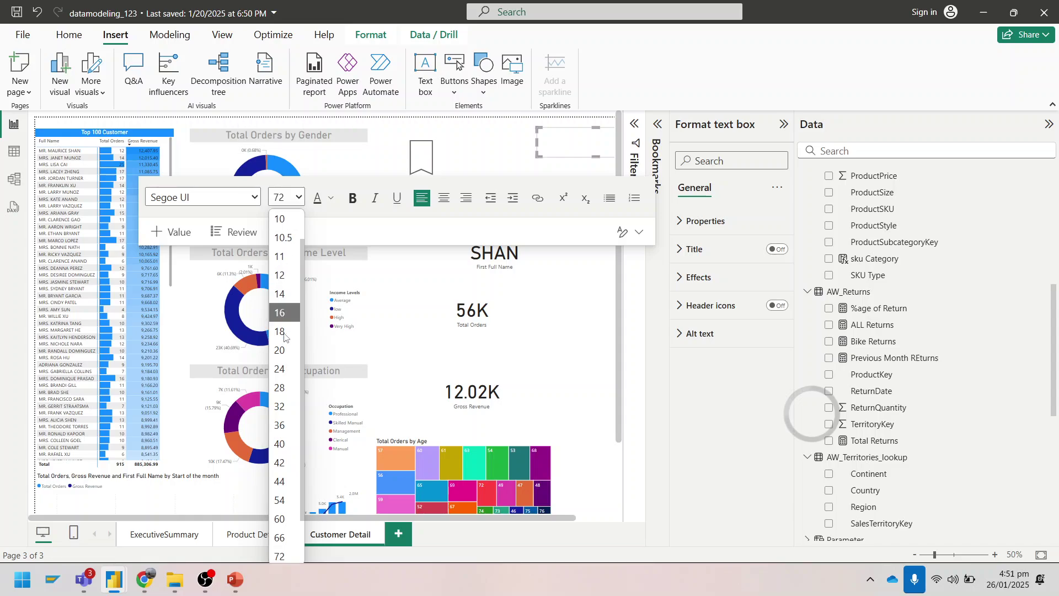
click(280, 444)
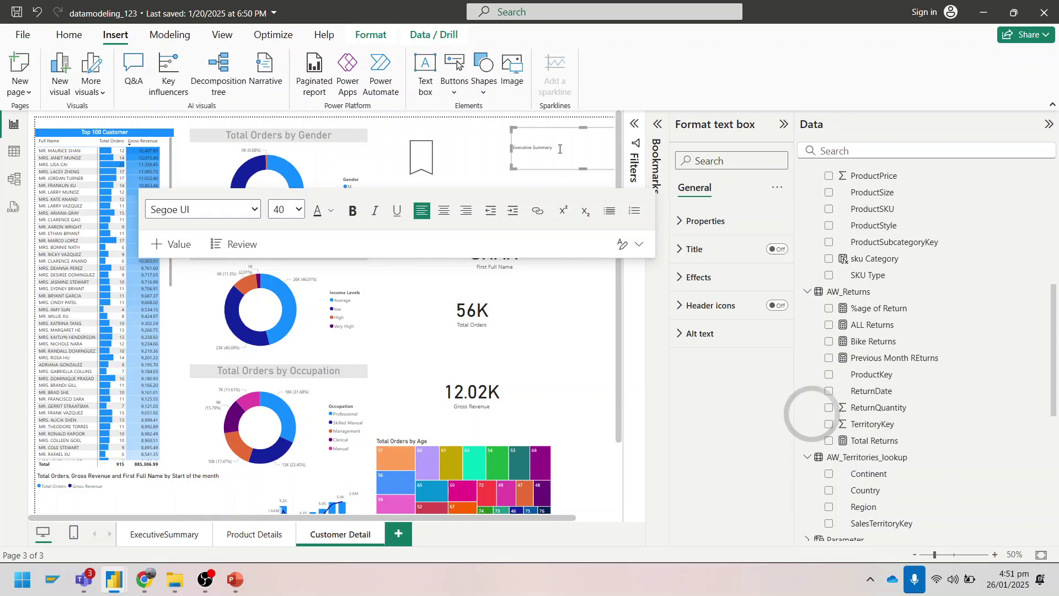
Move the bookmark button directly beside the "Executive Summary" text box
click(500, 179)
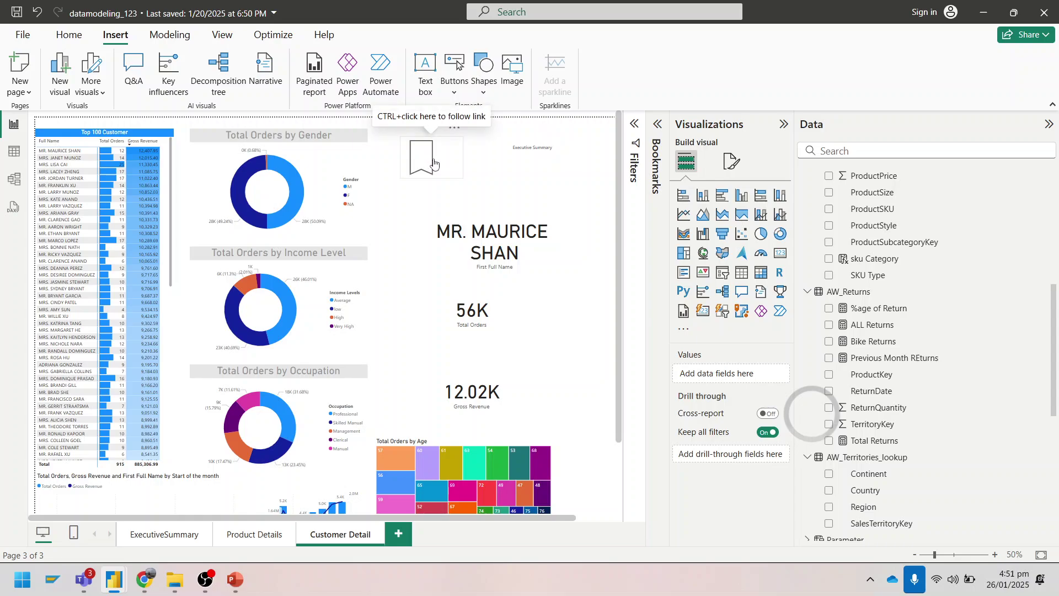
drag(487, 152, 485, 153)
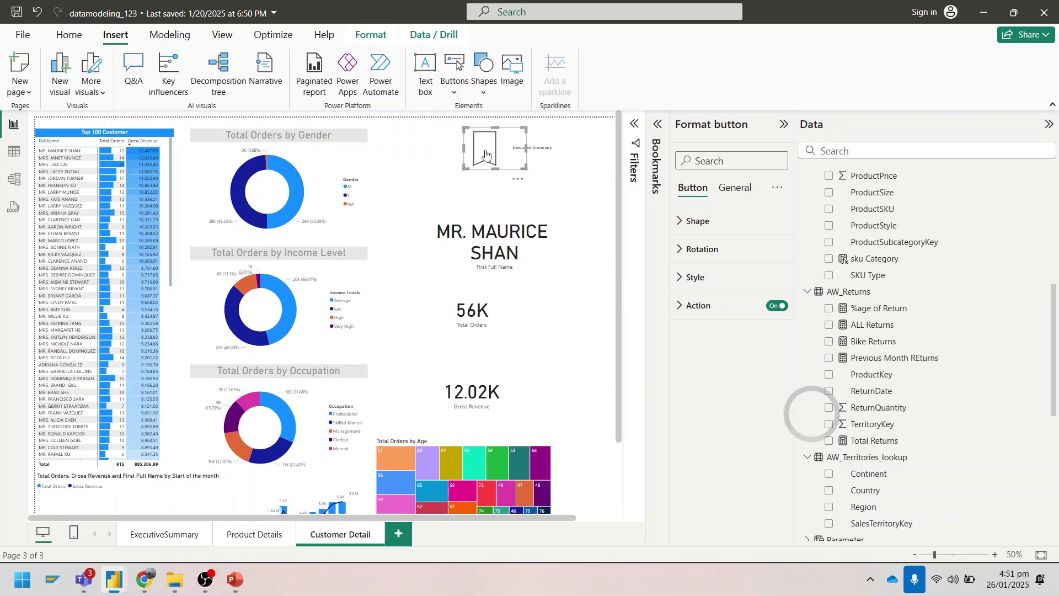
Link the bookmark button's action to the Executive Summary bookmark and follow the button to check that it opens that page
click(680, 307)
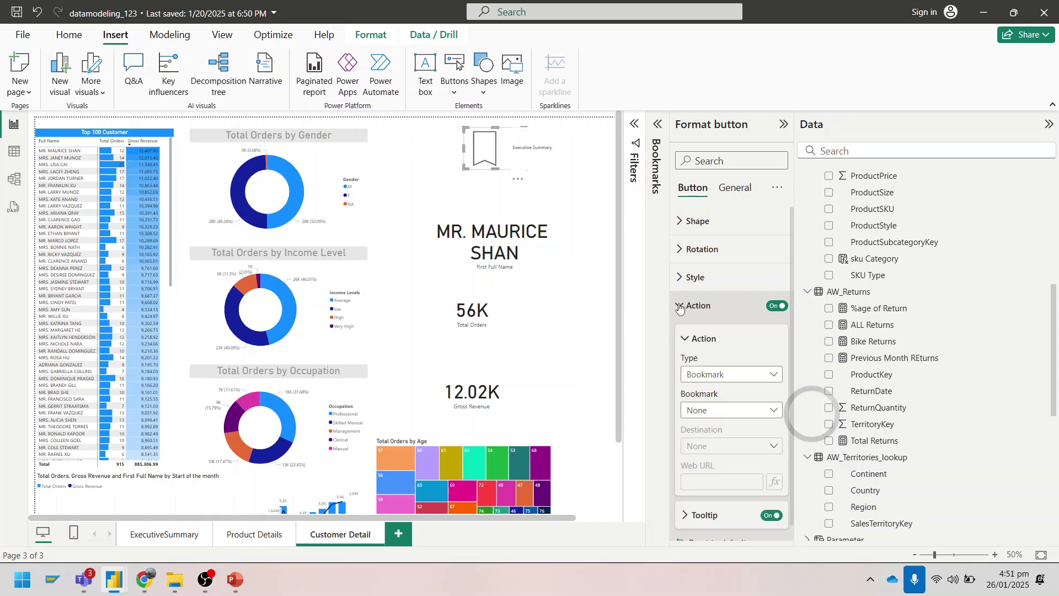
click(741, 410)
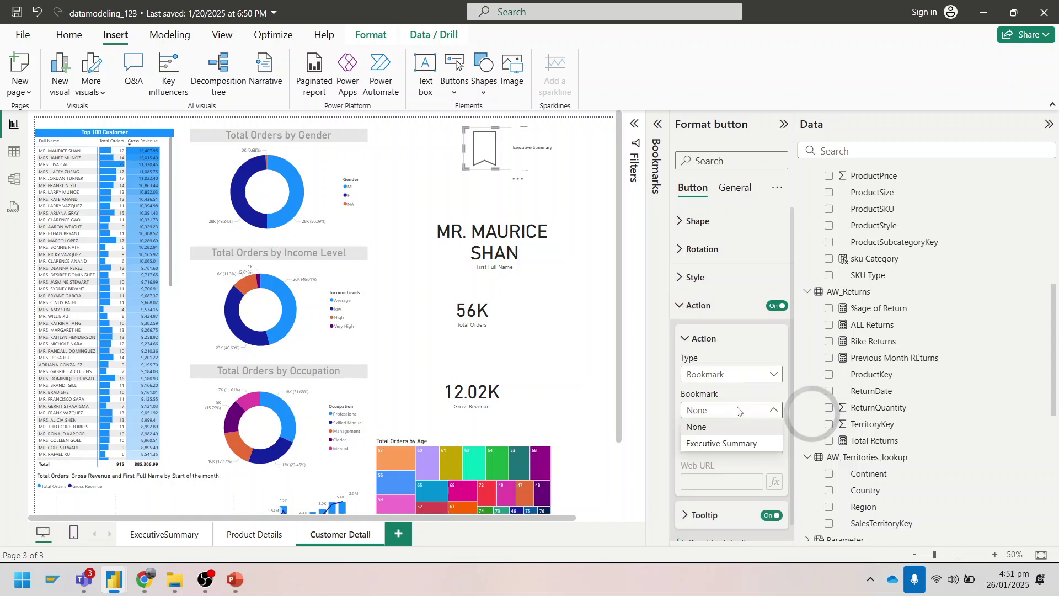
click(718, 445)
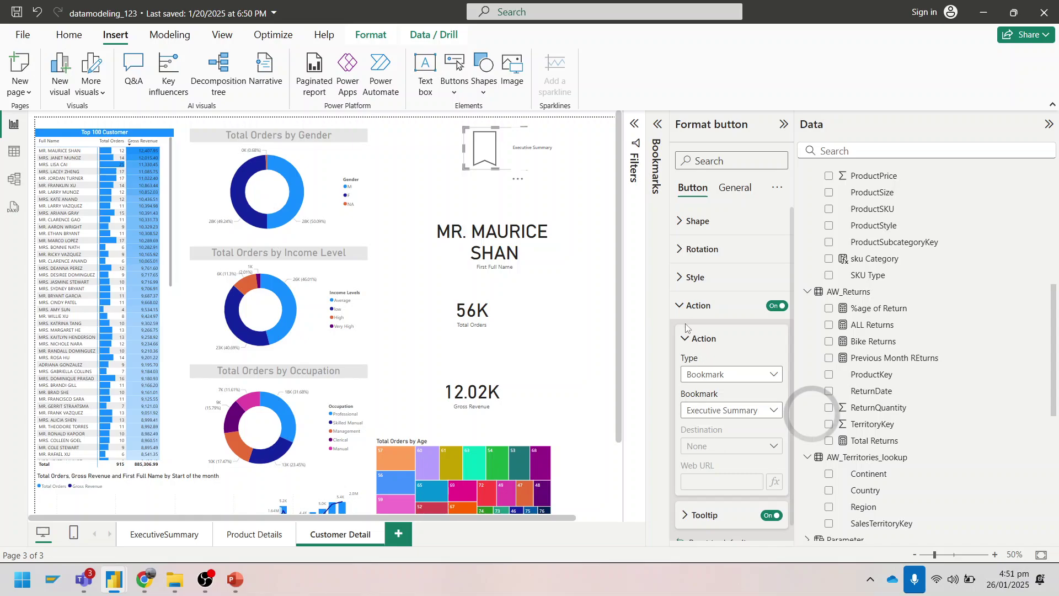
click(686, 340)
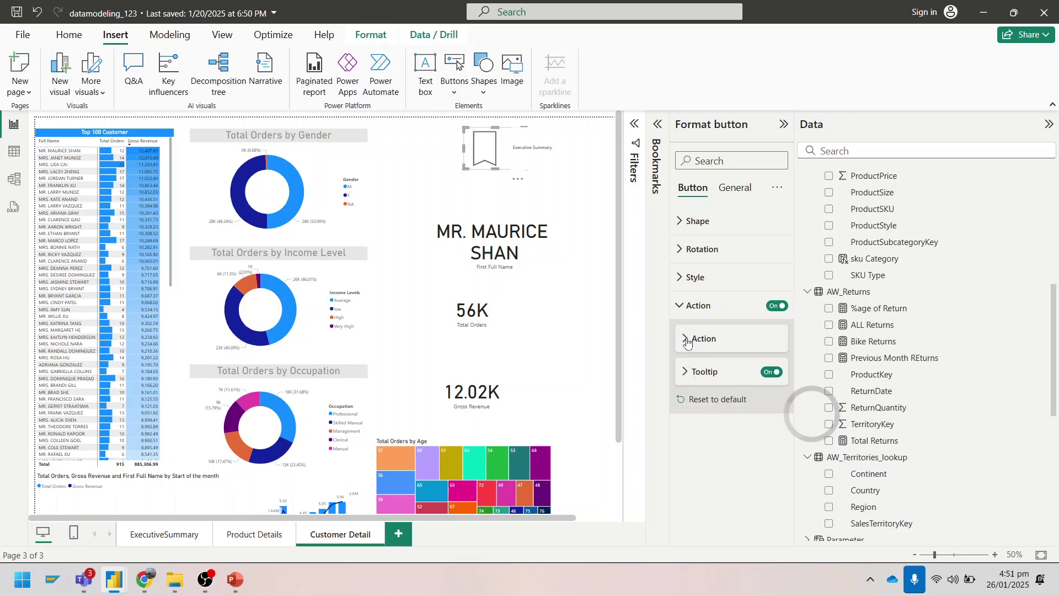
ctrl+click(496, 153)
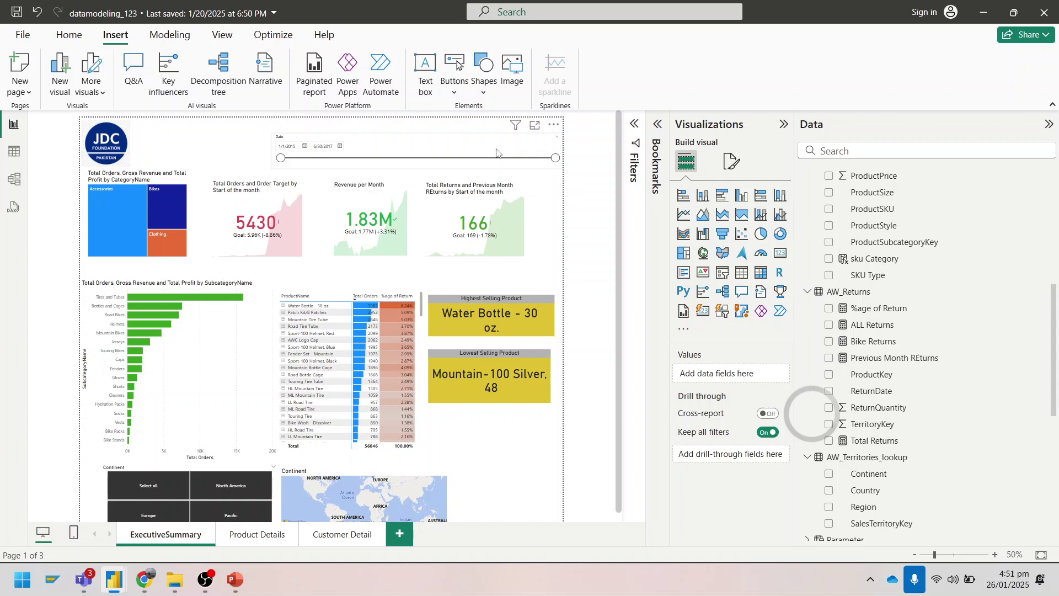
scroll(496, 190, down, 1)
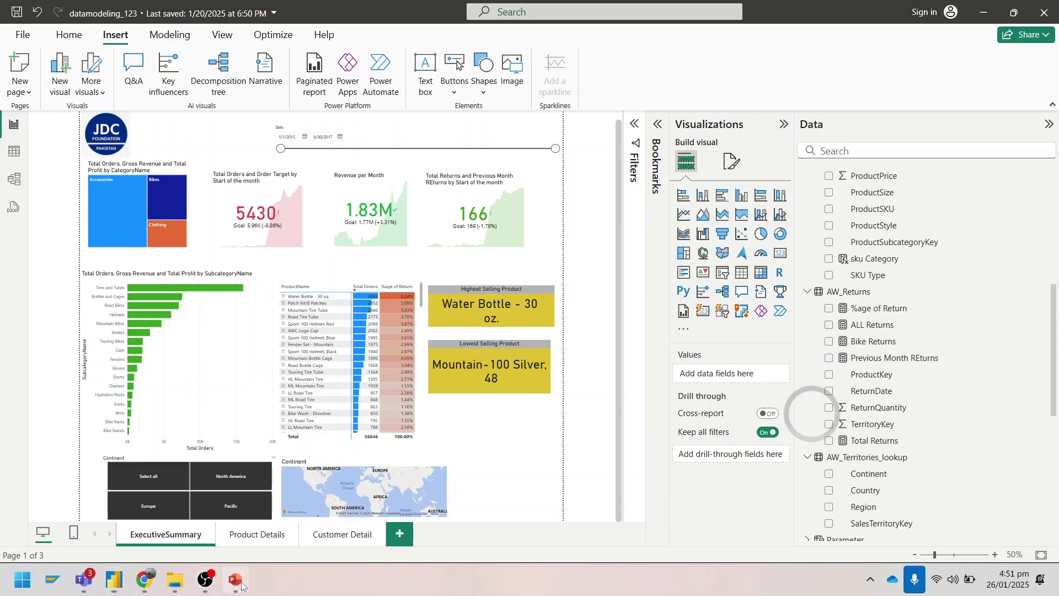
Switch to the PowerBi_Class_JDC presentation in PowerPoint and look through the slides following slide 121
mouse_move(241, 586)
click(375, 496)
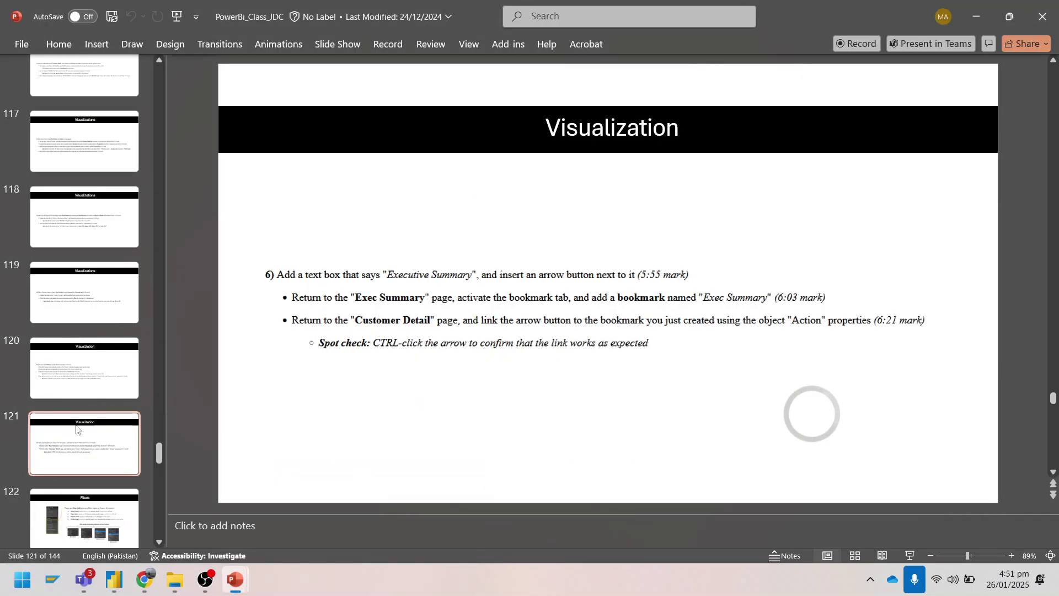
scroll(76, 428, down, 4)
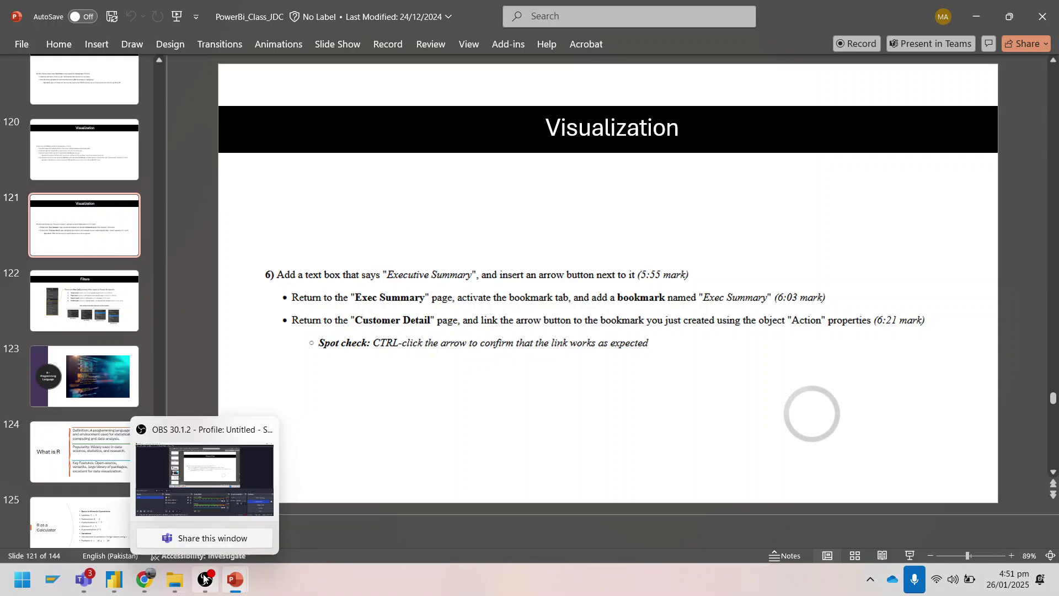
mouse_move(234, 582)
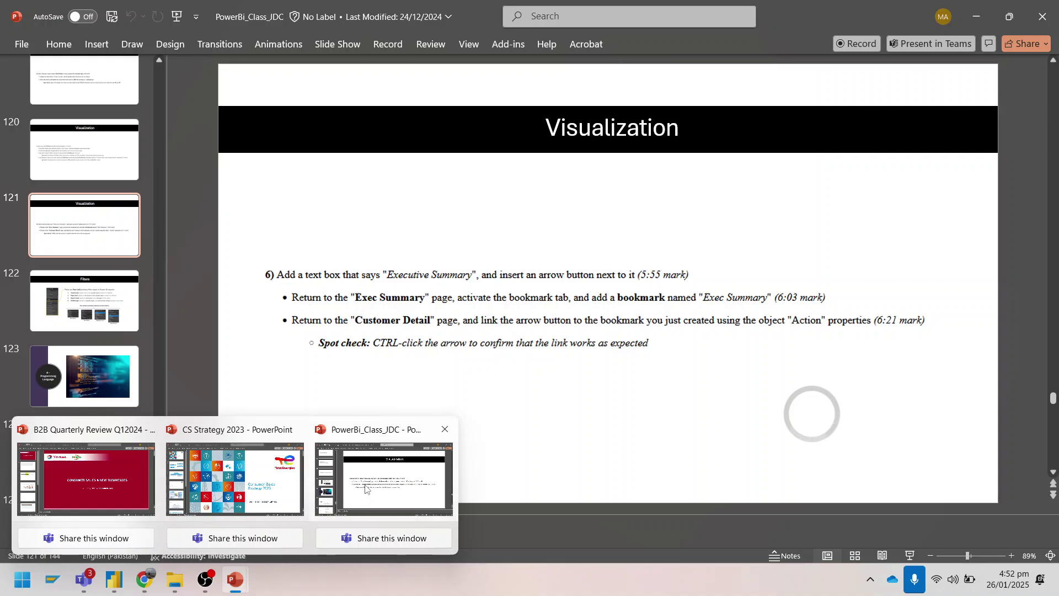